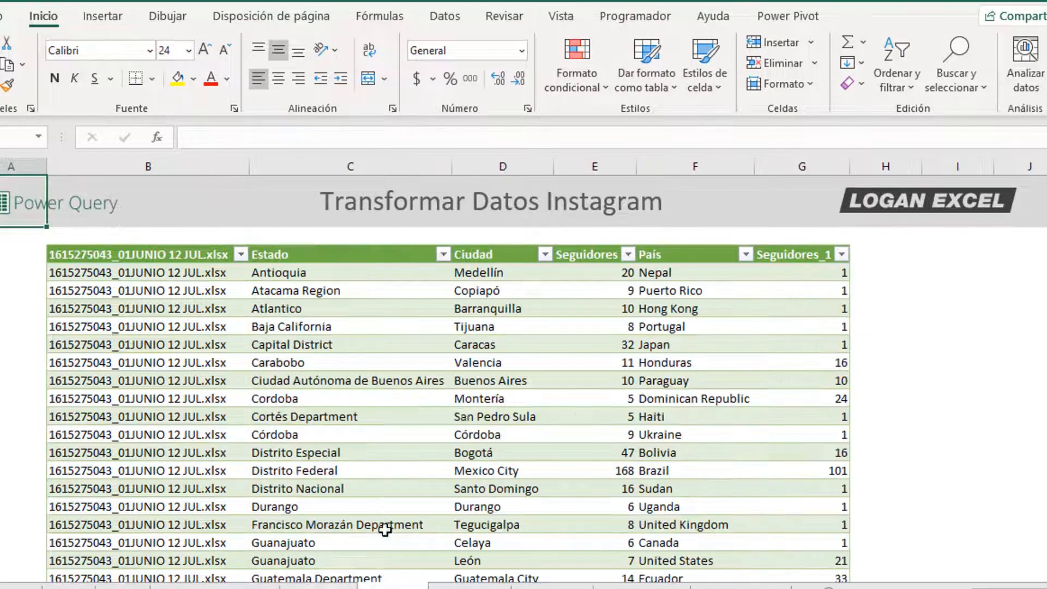
# Step: Switch to another Power Query output sheet, then to the 53 Dashboard Instagram workbook
pyautogui.click(536, 331)
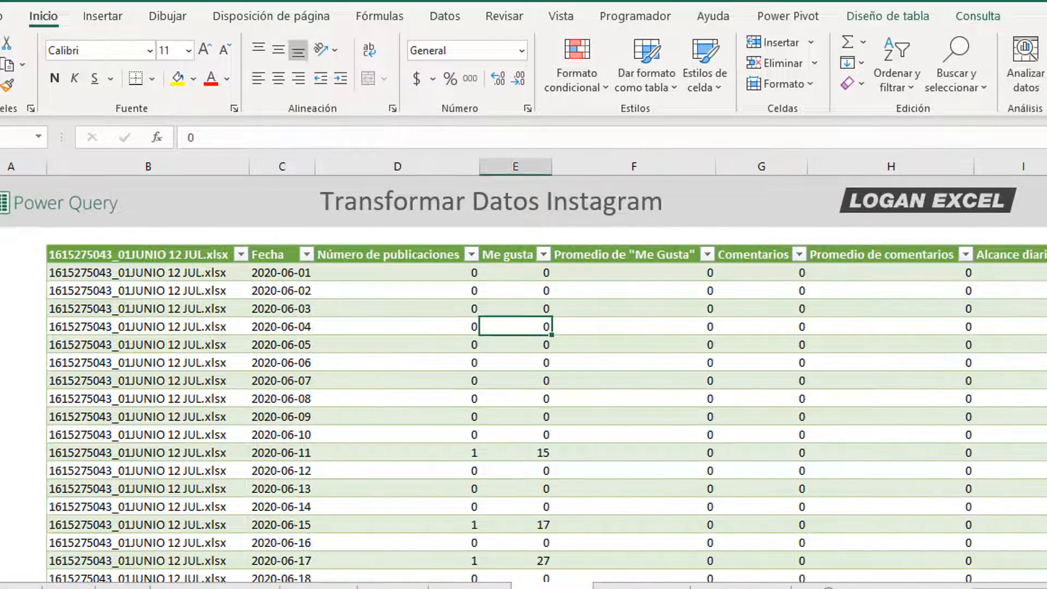
pyautogui.moveTo(927, 588)
pyautogui.mouseDown()
pyautogui.moveTo(976, 588)
pyautogui.moveTo(927, 588)
pyautogui.mouseUp()
pyautogui.click(641, 588)
pyautogui.moveTo(504, 588)
pyautogui.click(600, 585)
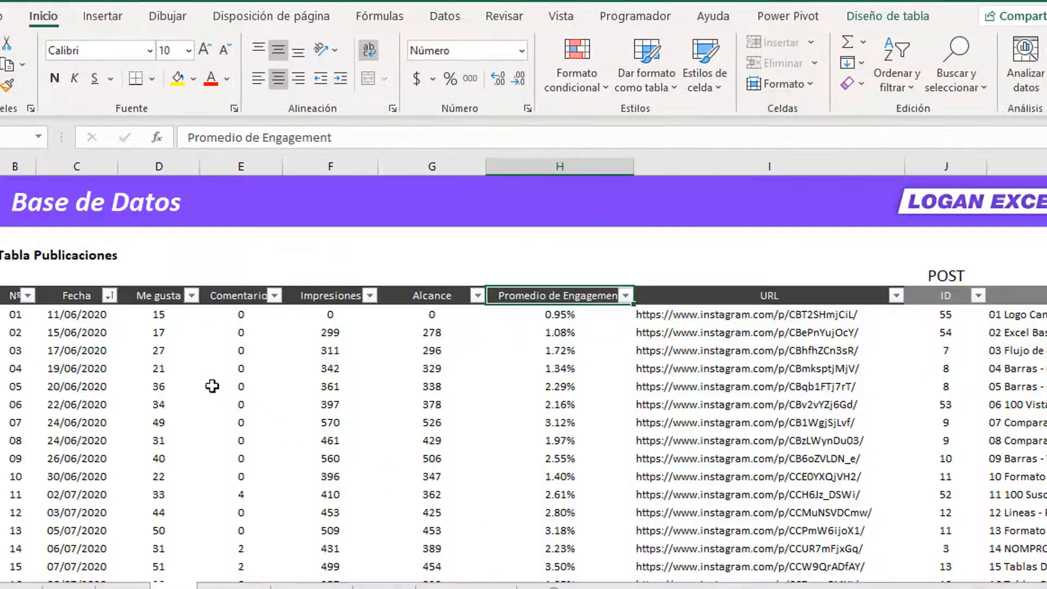
# Step: Inspect the Publicaciones table's Me gusta value 17, then scroll the Instagram dashboard sheet
pyautogui.click(173, 387)
pyautogui.click(131, 334)
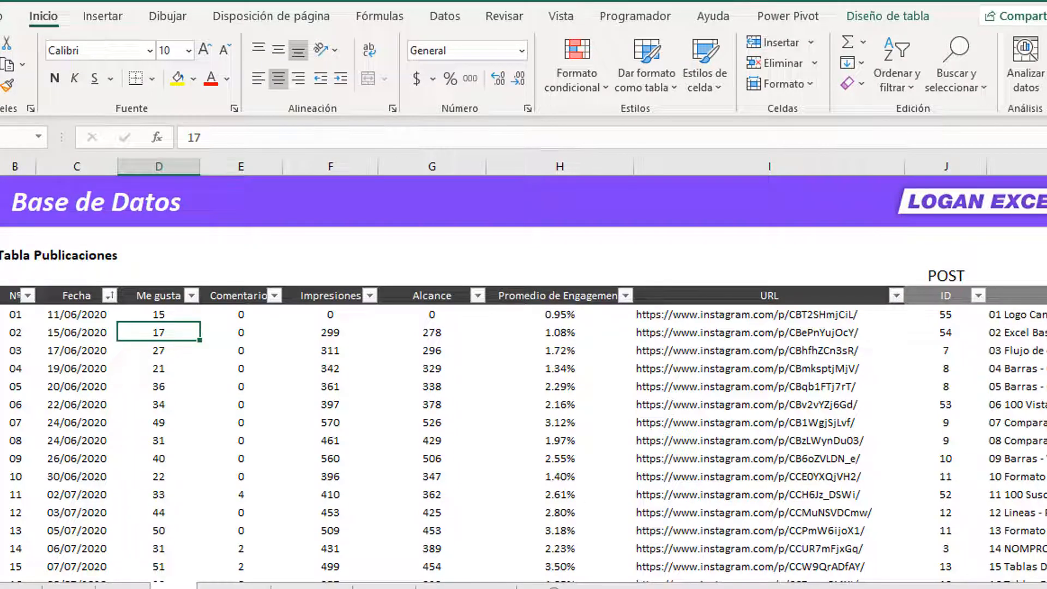
pyautogui.moveTo(709, 588)
pyautogui.mouseDown()
pyautogui.moveTo(862, 588)
pyautogui.moveTo(709, 588)
pyautogui.mouseUp()
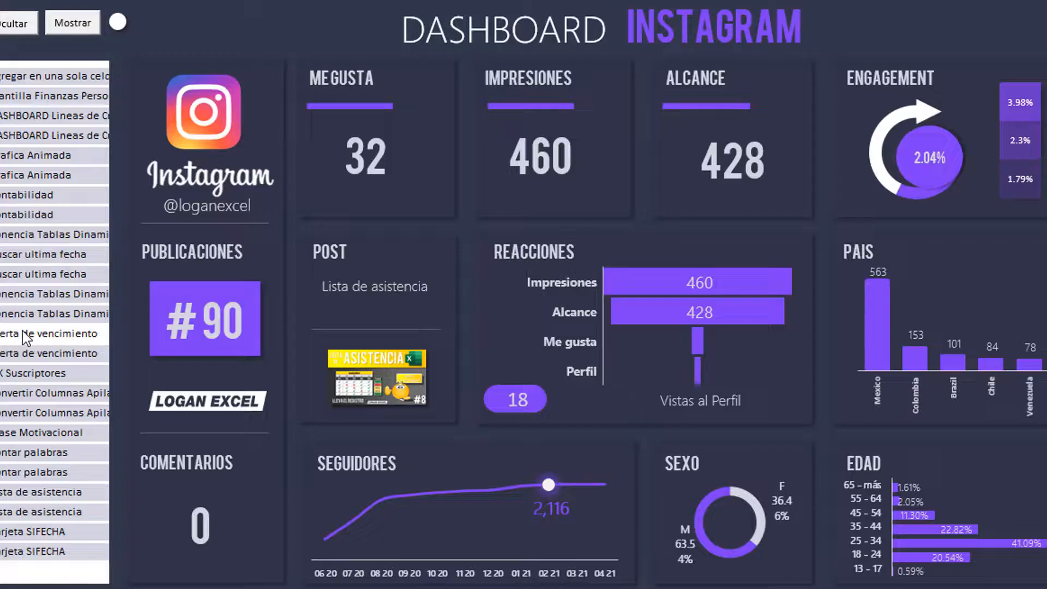
pyautogui.click(22, 331)
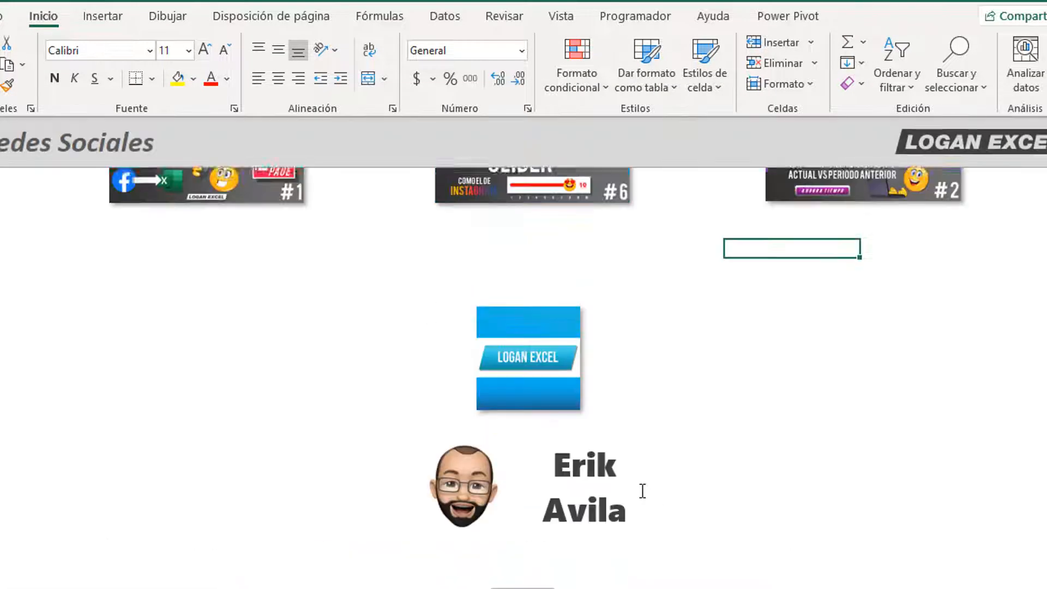
pyautogui.scroll(5, 642, 491)
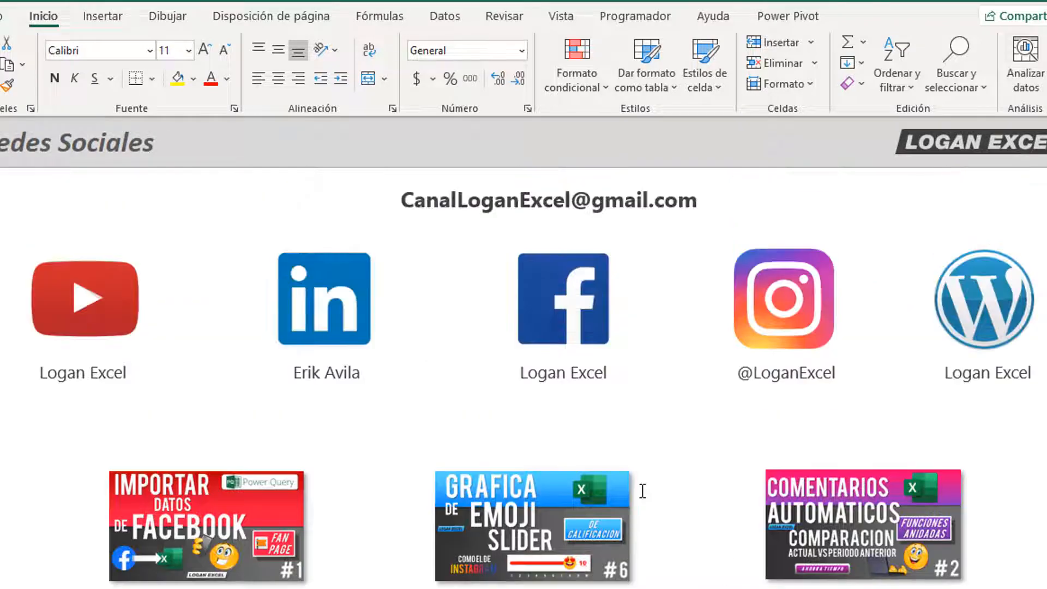
pyautogui.scroll(-10, 642, 491)
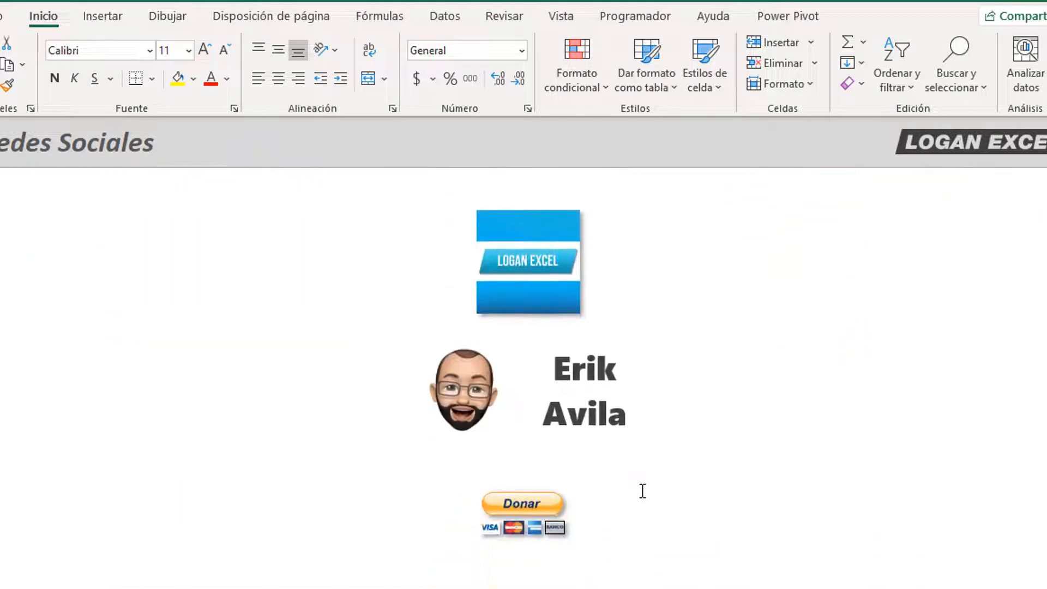
pyautogui.scroll(-2, 643, 491)
pyautogui.scroll(5, 641, 491)
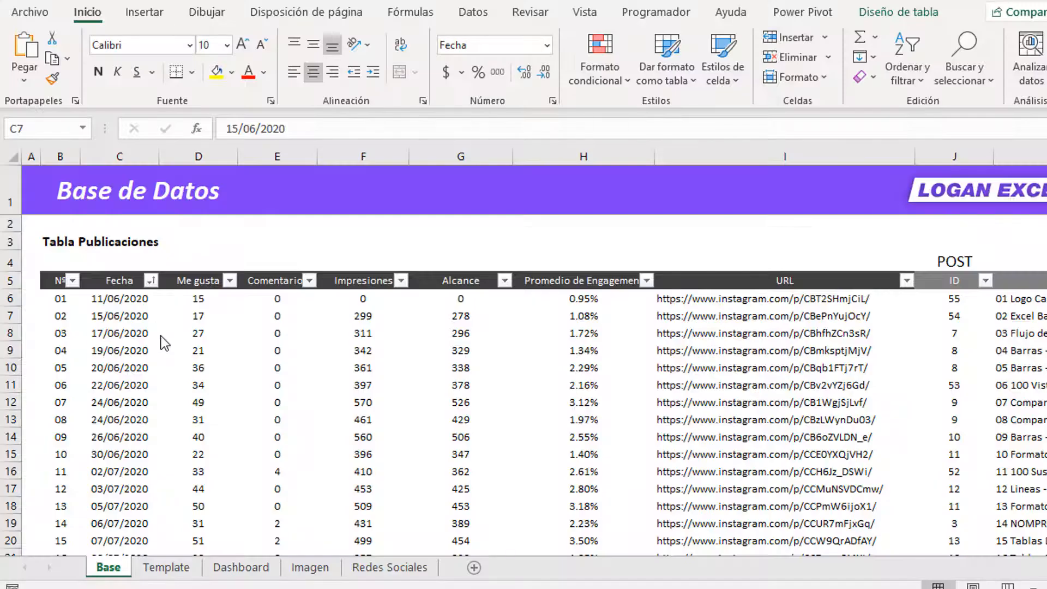
# Step: Step along the row 5 headers from Comentarios to the Tabla de Seguidores columns
pyautogui.click(200, 263)
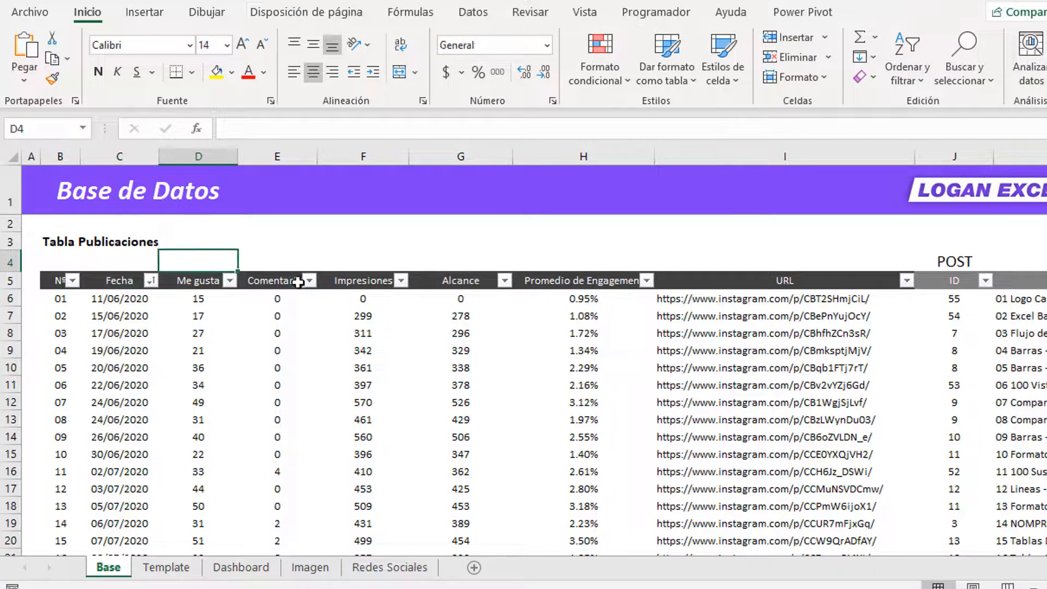
pyautogui.click(298, 281)
pyautogui.press('Right')
pyautogui.press('Right')
pyautogui.press('Right')
pyautogui.press('Right')
pyautogui.press('Right')
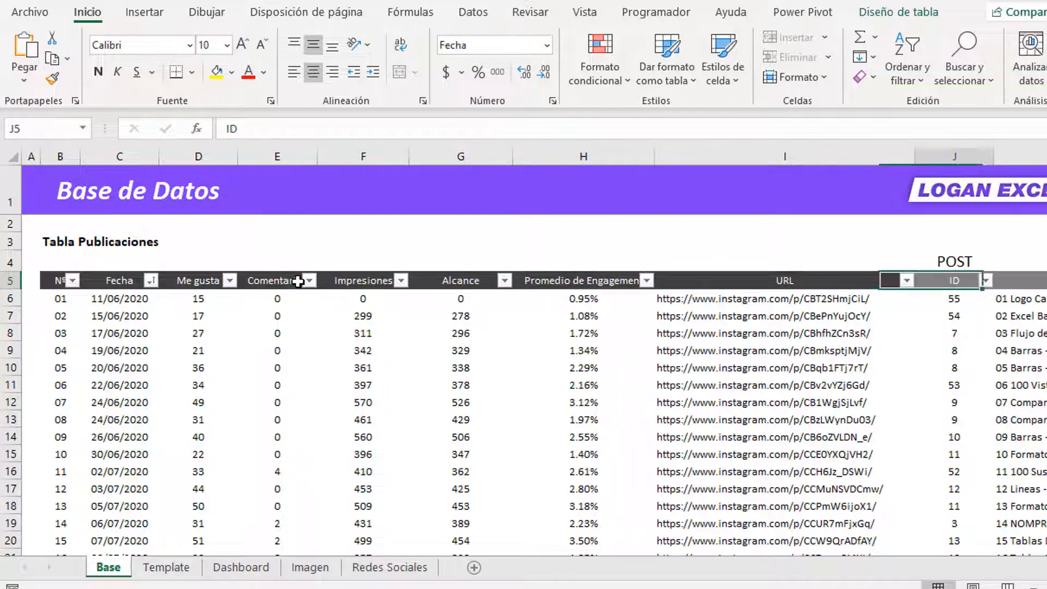
pyautogui.press('Right')
pyautogui.press('Right')
pyautogui.press('Right')
pyautogui.press('Right')
pyautogui.press('Right')
pyautogui.press('Right')
pyautogui.press('Right')
pyautogui.press('Left')
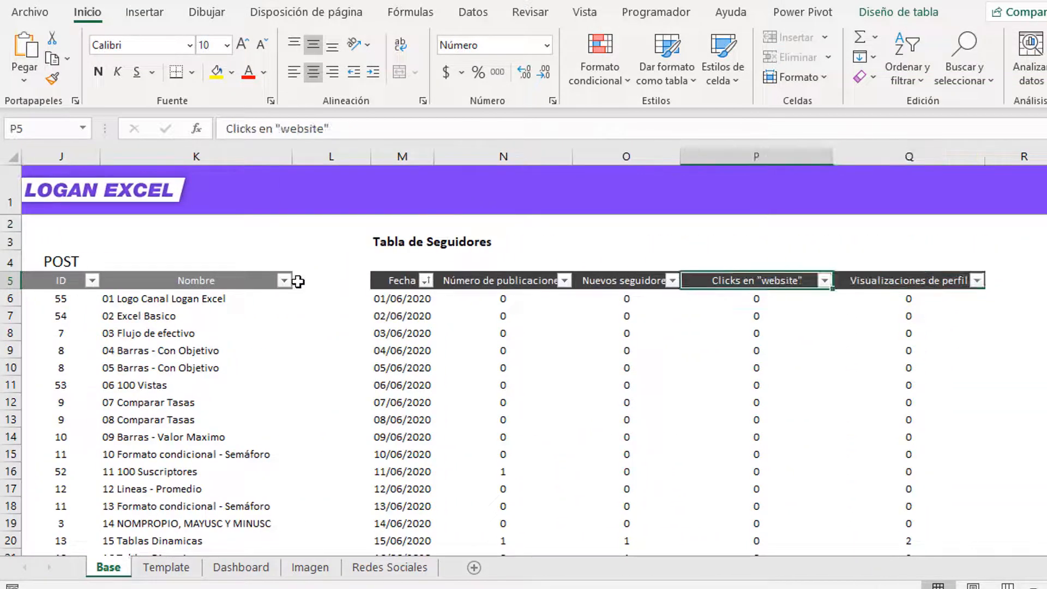
pyautogui.press('Right')
pyautogui.press('Right')
pyautogui.press('Right')
pyautogui.press('Right')
pyautogui.press('Right')
pyautogui.press('Right')
pyautogui.press('Right')
pyautogui.press('Right')
pyautogui.press('Right')
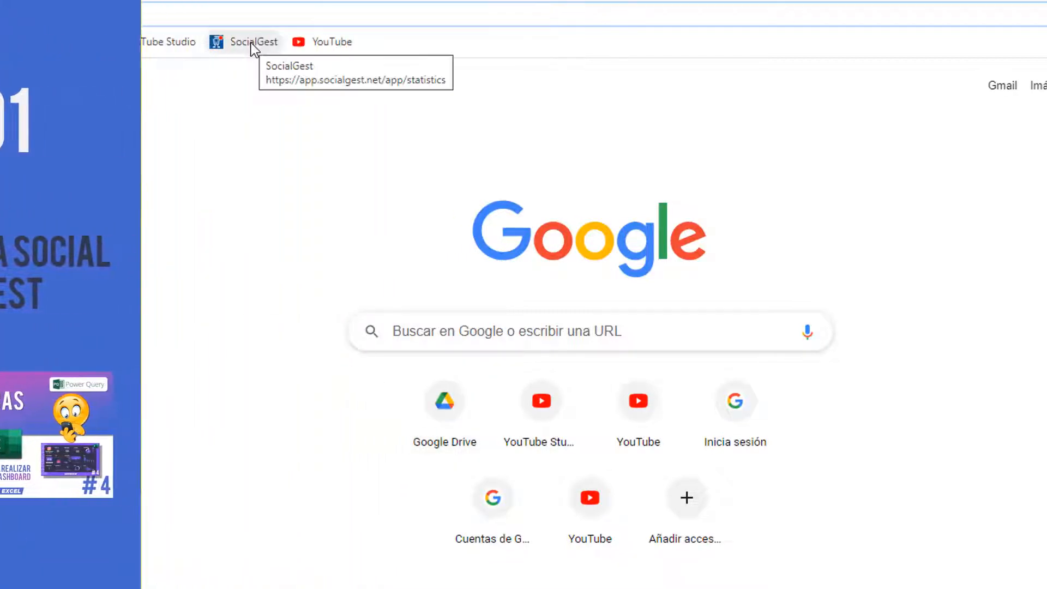
# Step: Open the SocialGest statistics page from the bookmarks bar
pyautogui.click(251, 44)
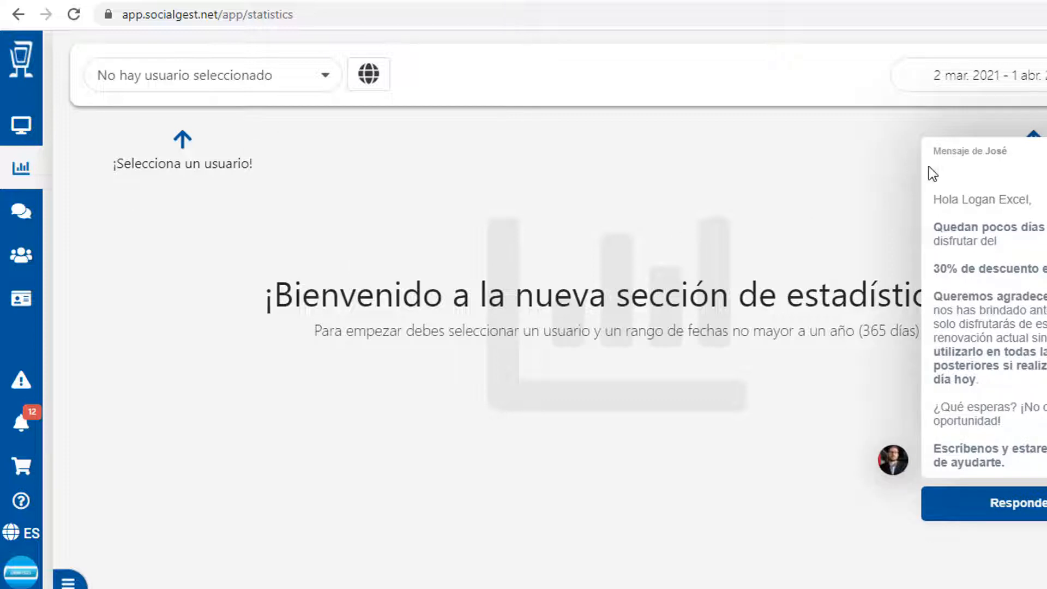
# Step: Close the chat popup and return to the SocialGest Inicio page
pyautogui.click(930, 146)
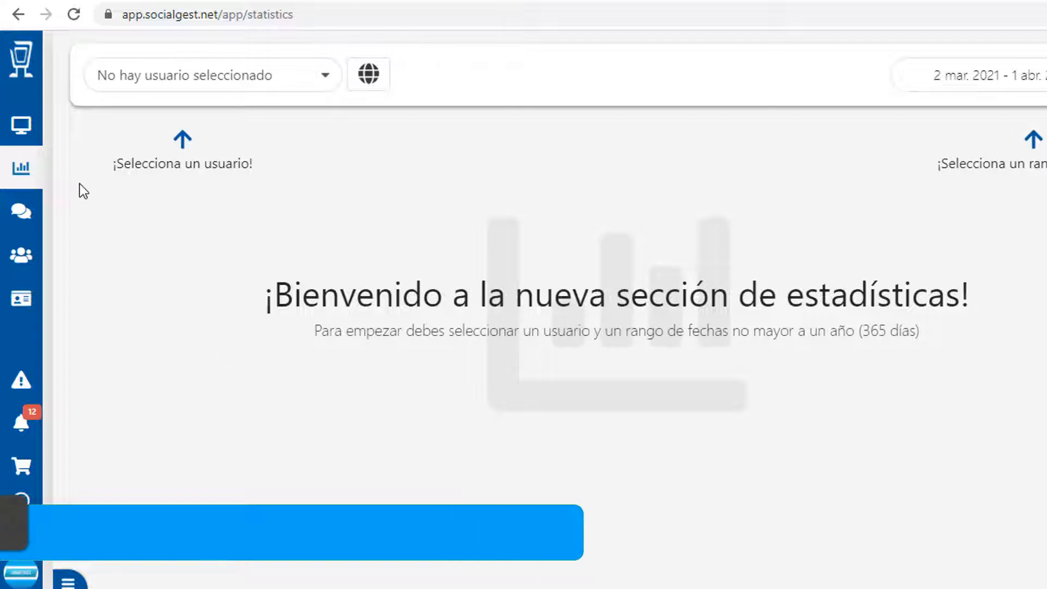
pyautogui.click(25, 65)
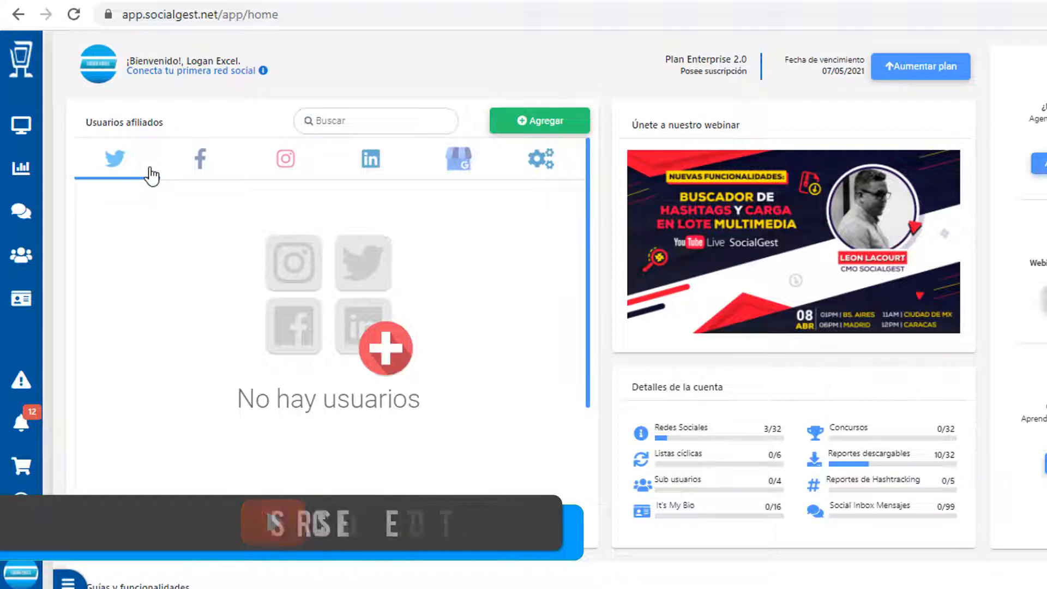
# Step: Flip the Usuarios afiliados list through Facebook and Twitter, then to Instagram
pyautogui.click(192, 170)
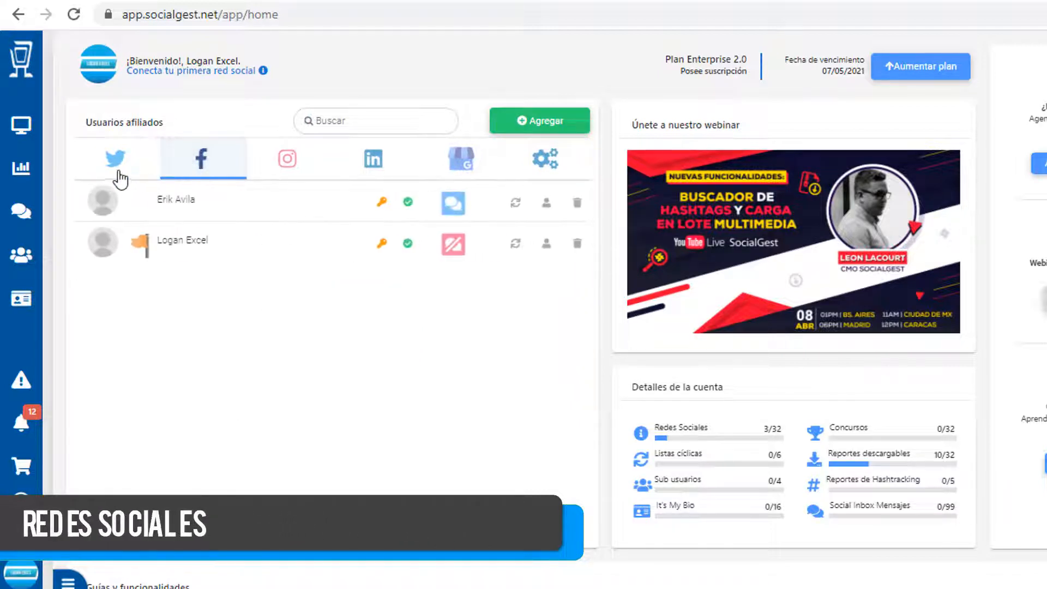
pyautogui.click(112, 159)
pyautogui.click(207, 178)
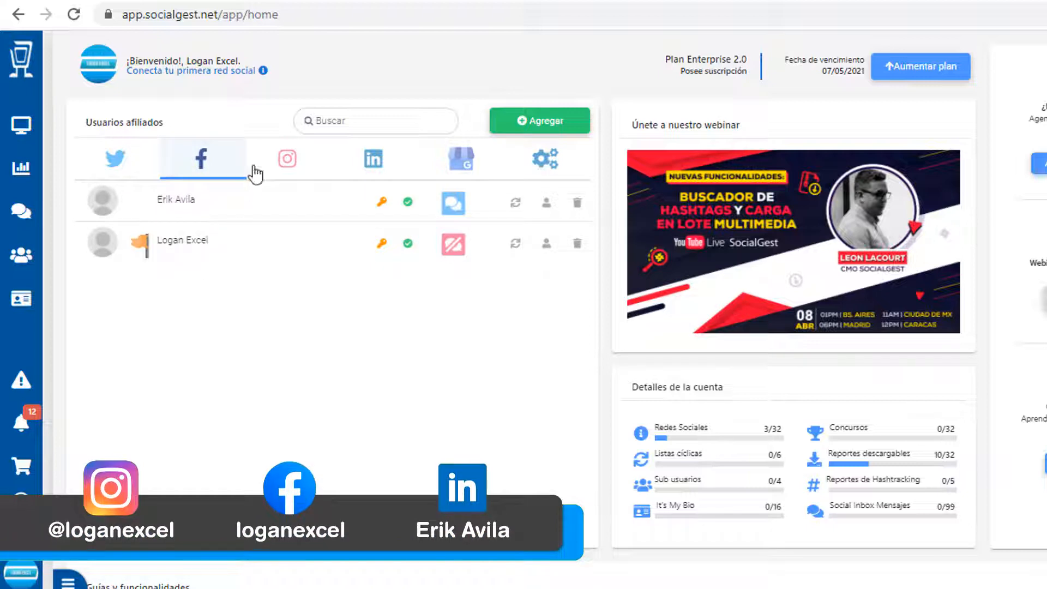
pyautogui.click(286, 164)
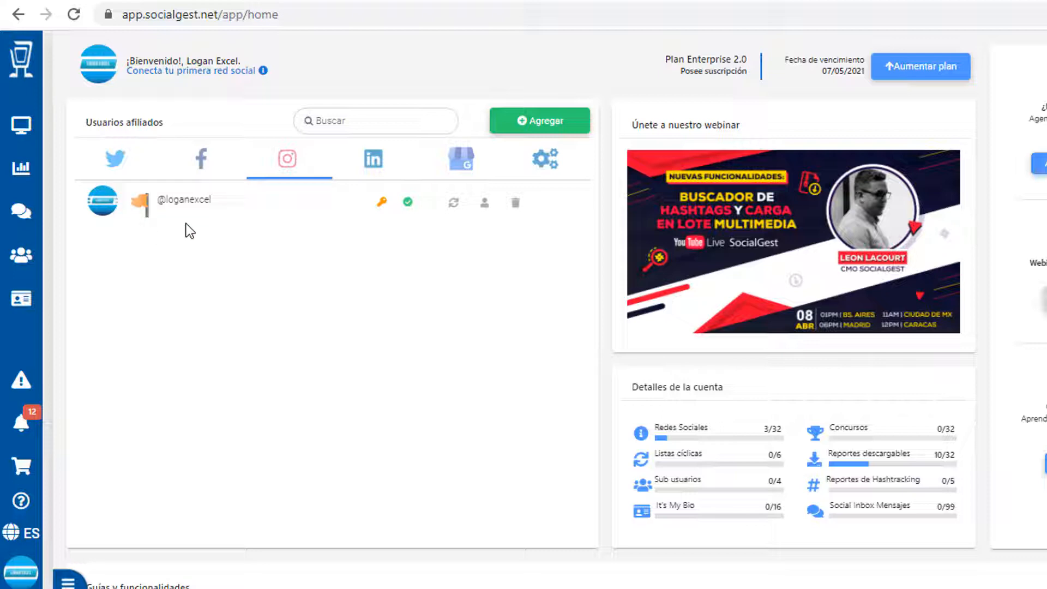
# Step: Under Analizar > Orgánico, choose the Instagram account and scroll through its statistics
pyautogui.click(25, 173)
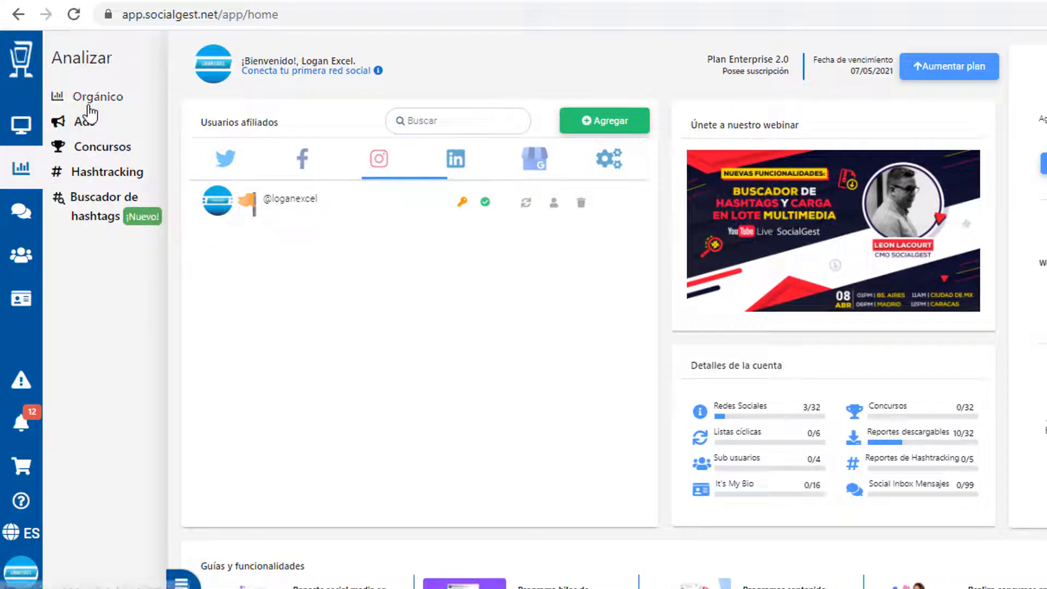
pyautogui.click(110, 105)
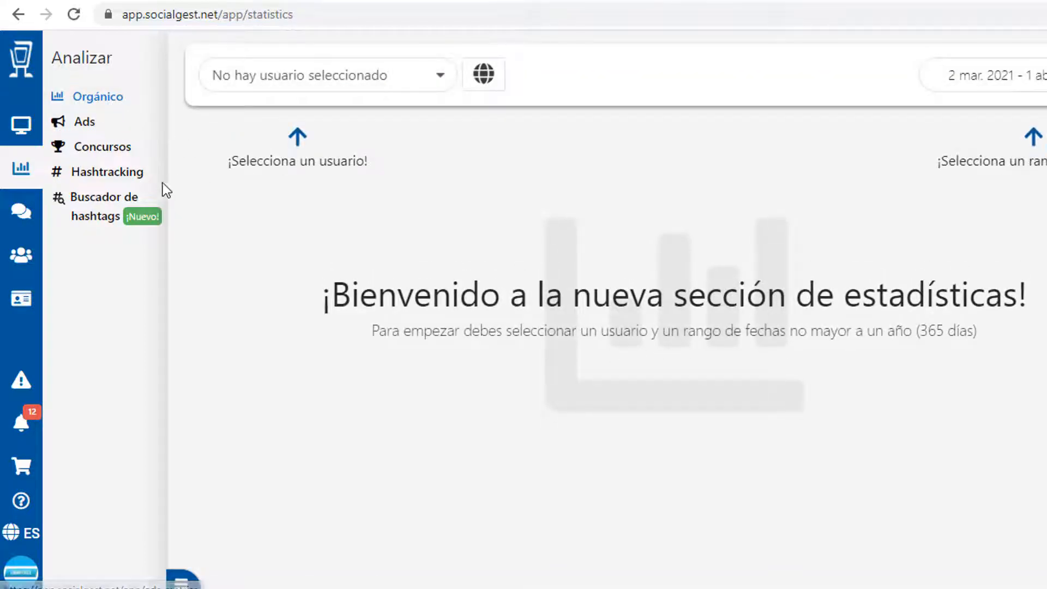
pyautogui.click(440, 76)
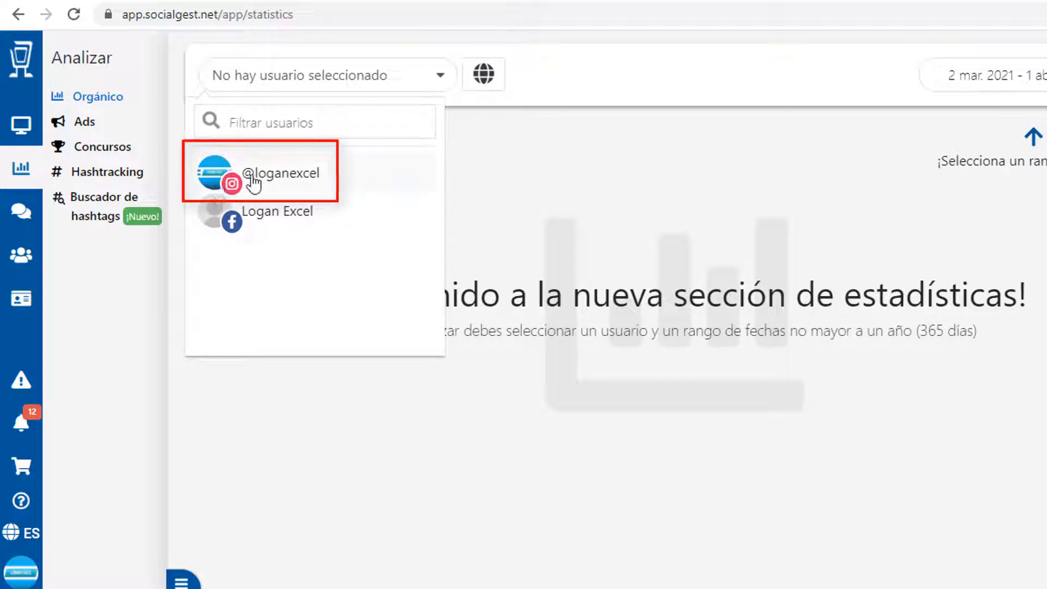
pyautogui.click(286, 186)
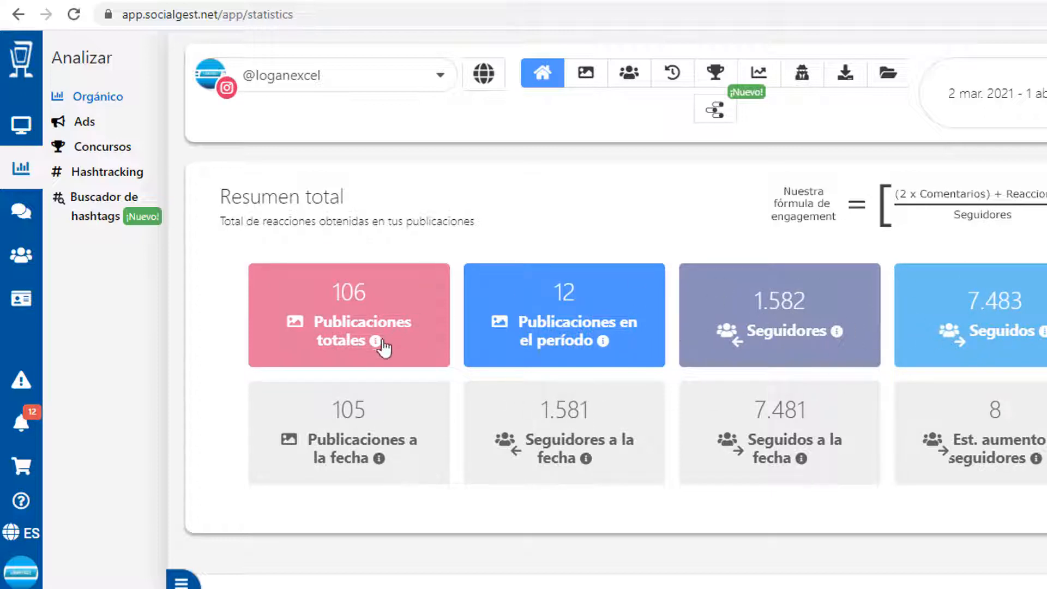
pyautogui.scroll(-12, 528, 294)
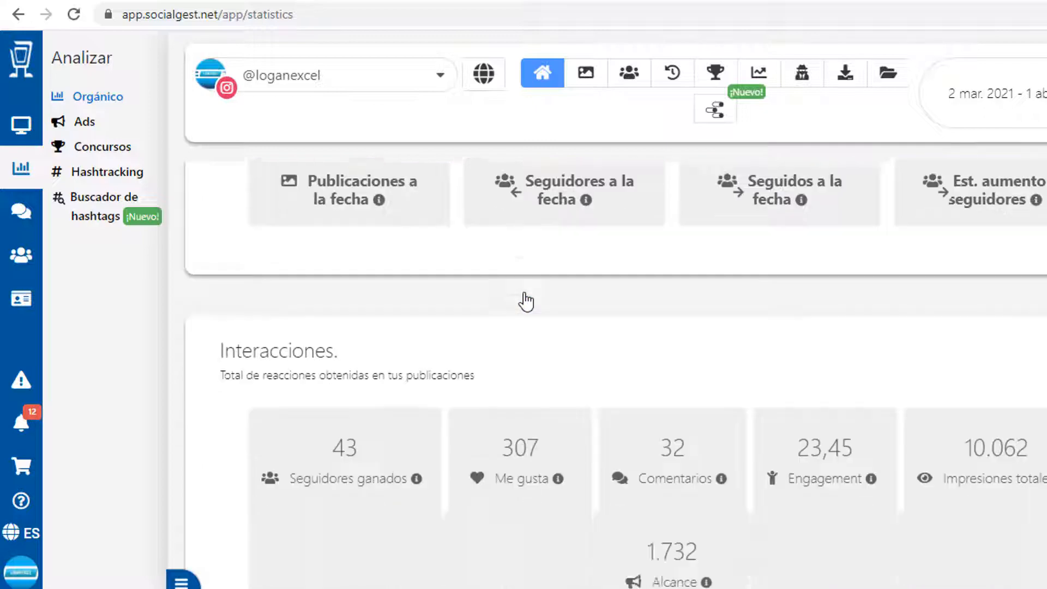
pyautogui.scroll(-13, 526, 301)
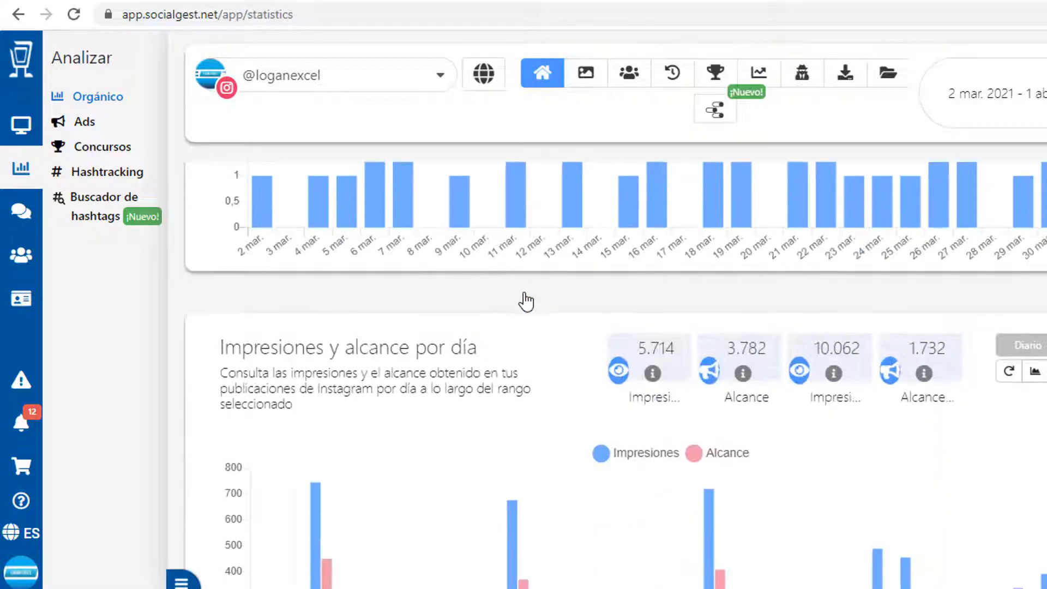
pyautogui.scroll(20, 526, 301)
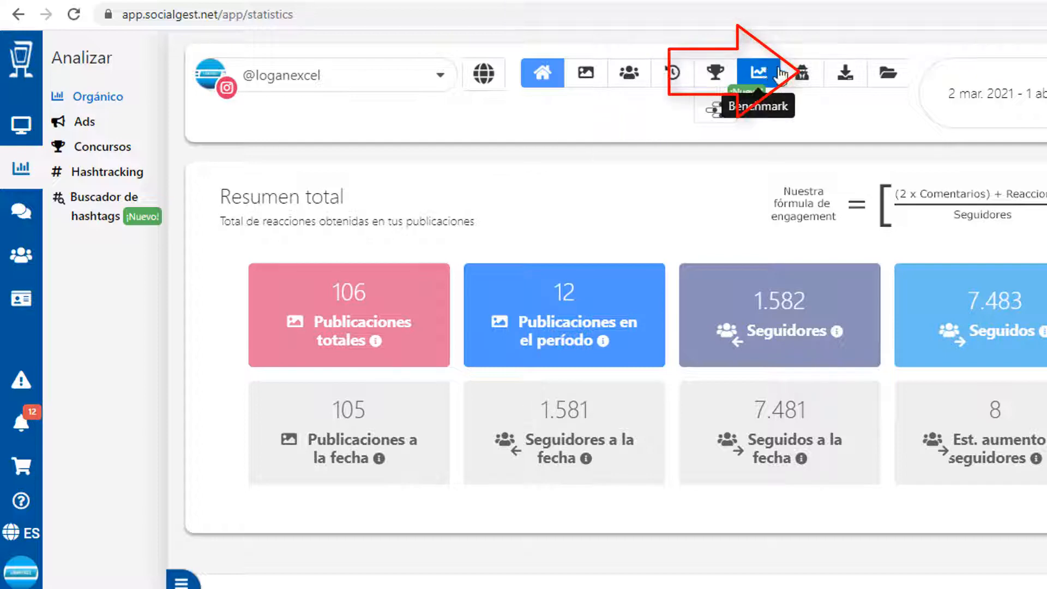
# Step: In the report generation form, name the report '01 mar al 31 marzo'
pyautogui.click(844, 79)
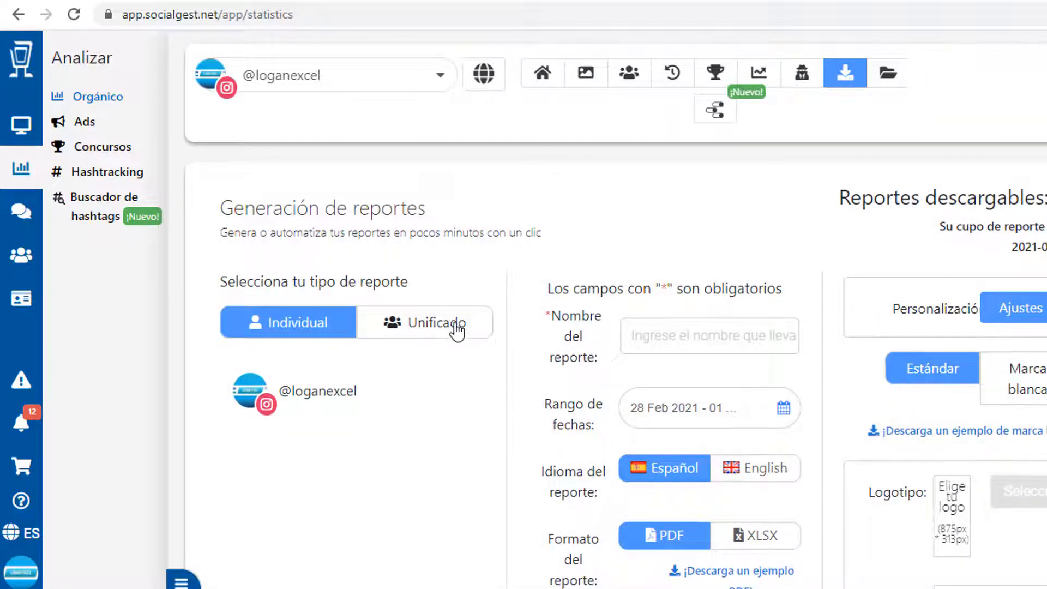
pyautogui.scroll(-3, 453, 325)
pyautogui.scroll(3, 454, 323)
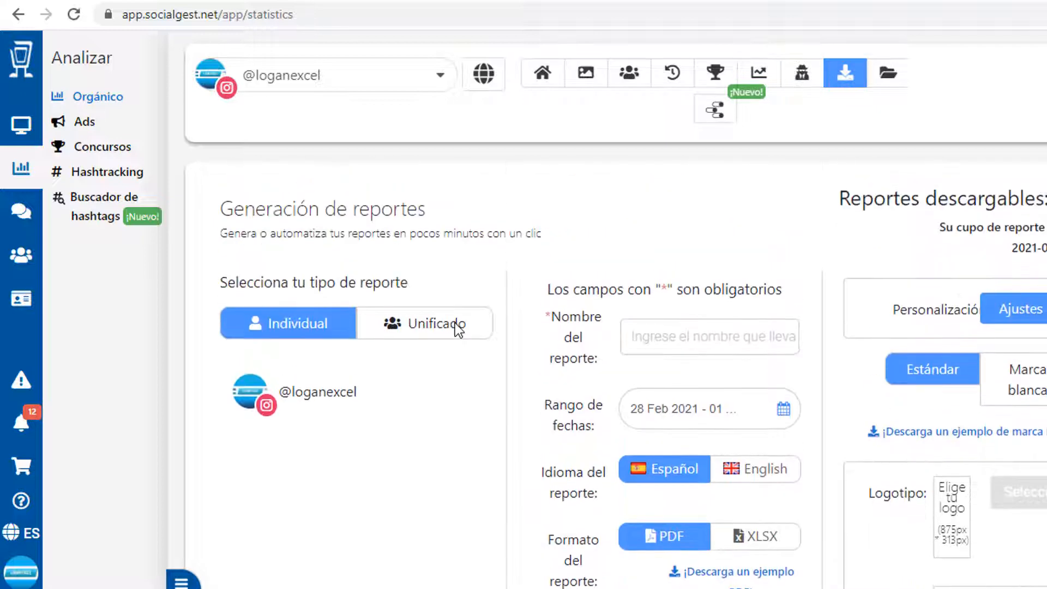
pyautogui.scroll(-1, 475, 322)
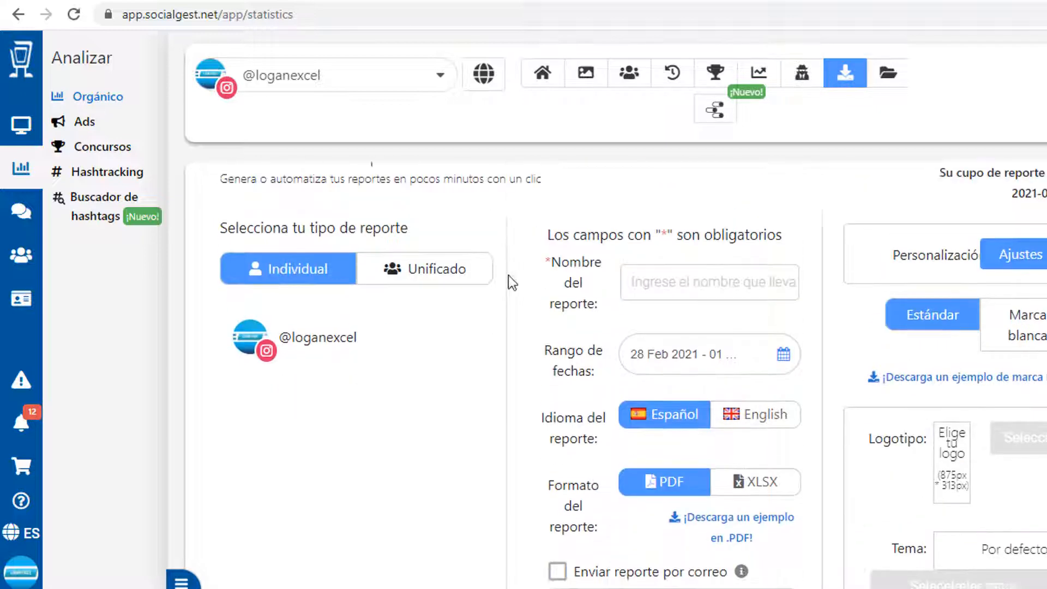
pyautogui.click(685, 293)
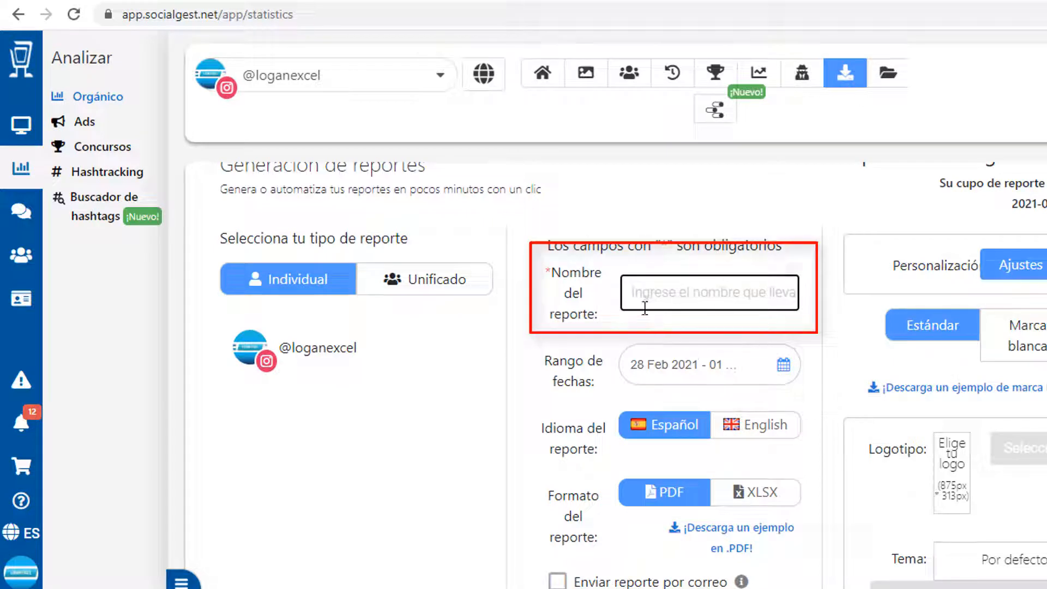
pyautogui.scroll(-2, 644, 308)
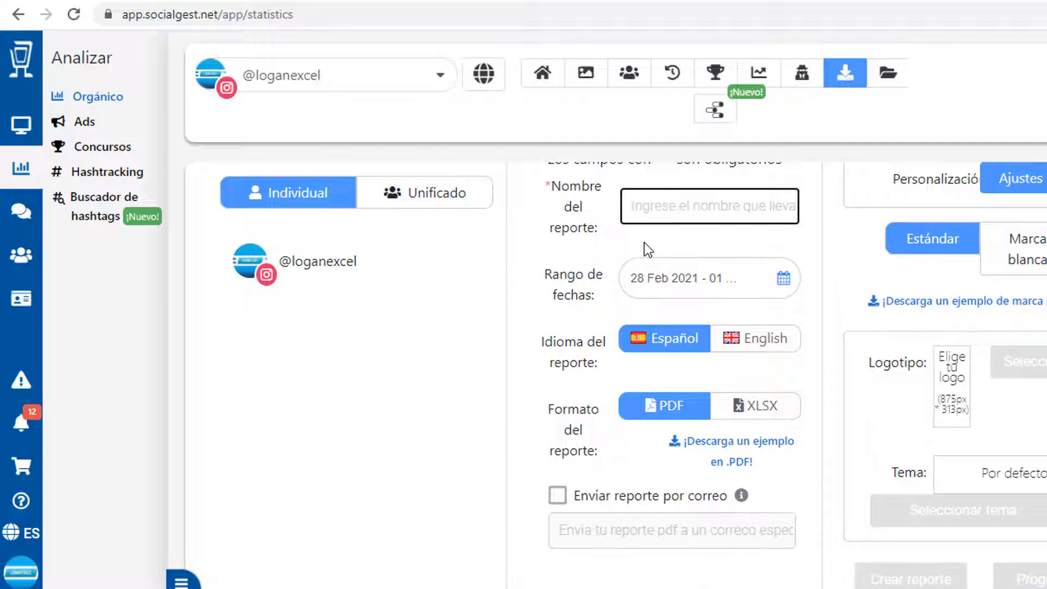
pyautogui.scroll(2, 645, 244)
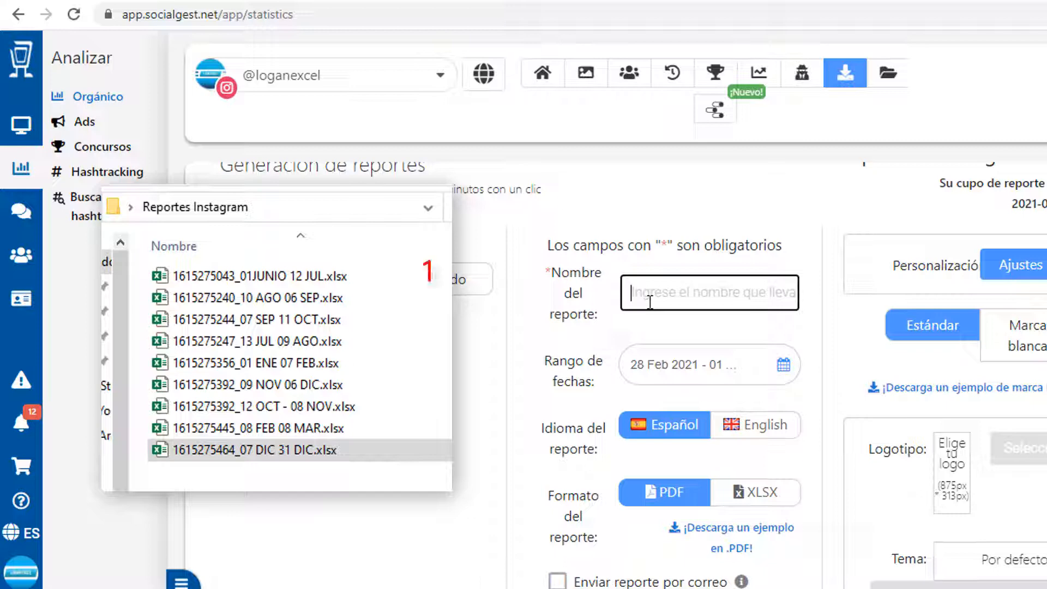
pyautogui.write('01')
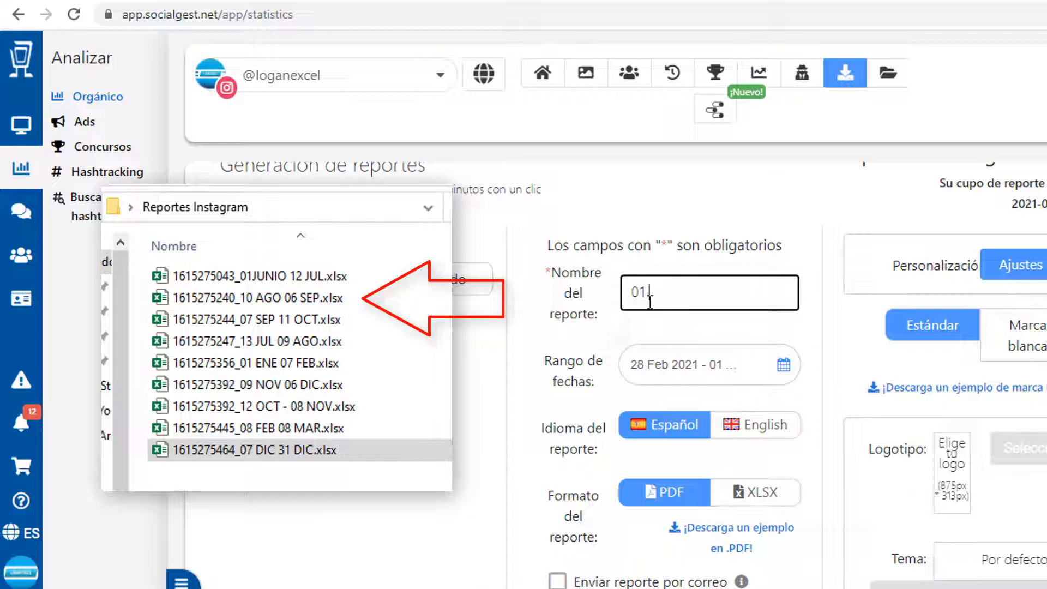
pyautogui.write(' mar al 31')
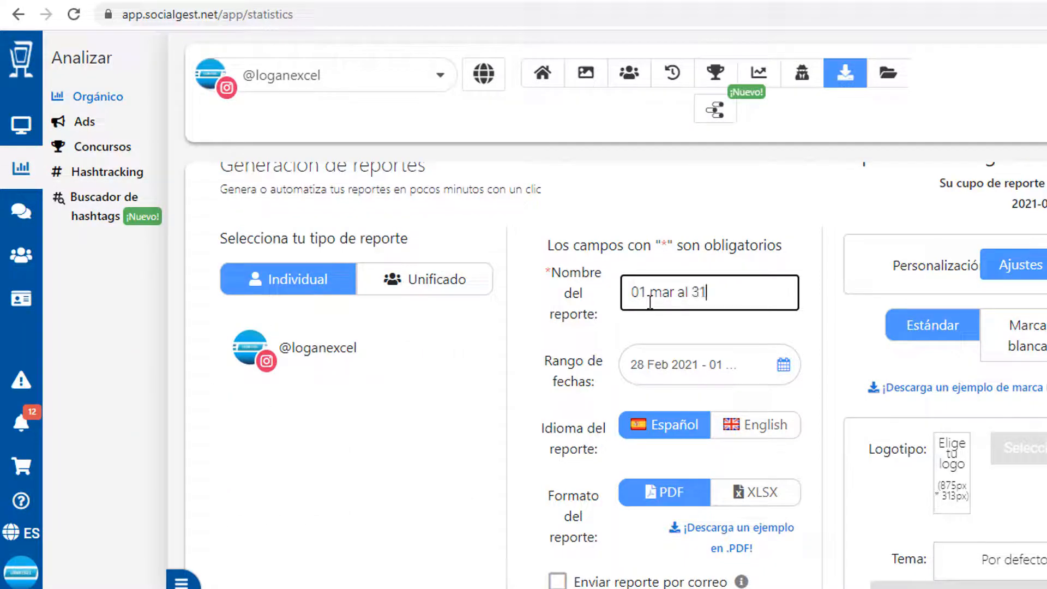
pyautogui.write(' marzo 21')
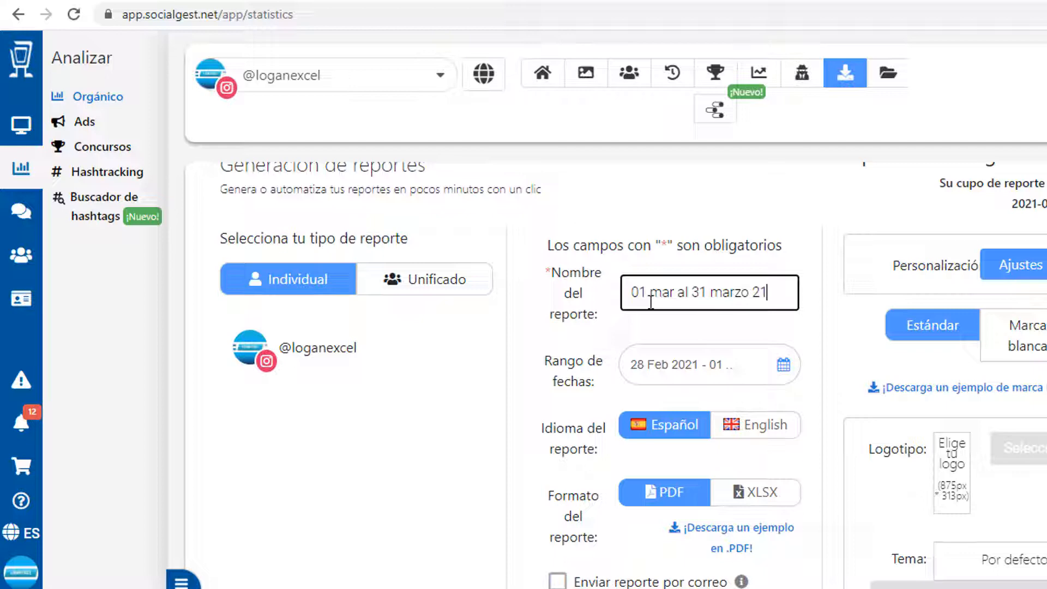
# Step: Set the report date range to March 1–31 2021 and the format to XLSX
pyautogui.click(784, 364)
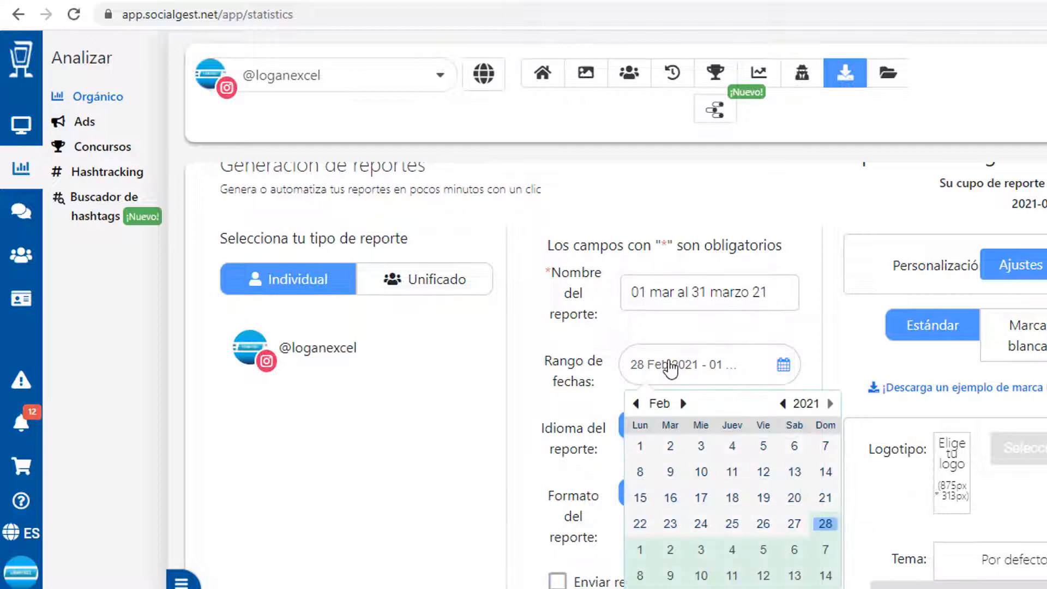
pyautogui.scroll(-1, 762, 425)
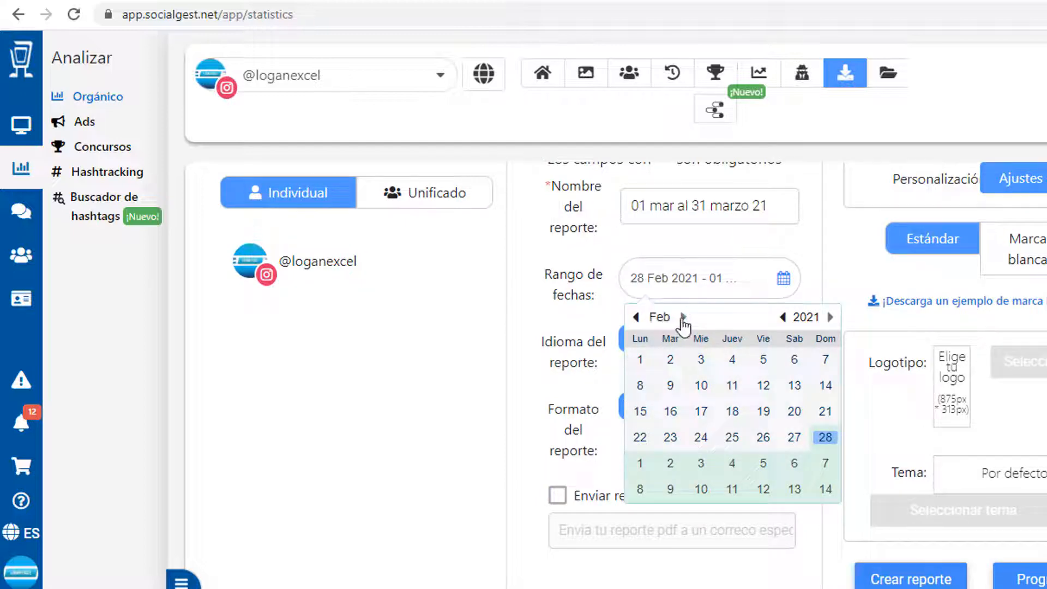
pyautogui.click(683, 317)
pyautogui.click(641, 361)
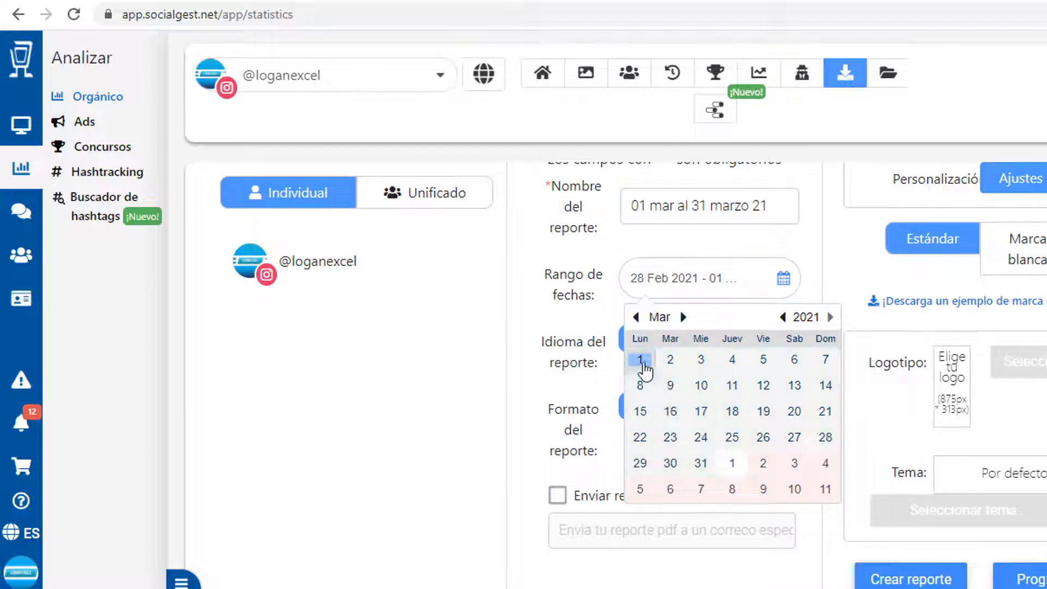
pyautogui.click(701, 467)
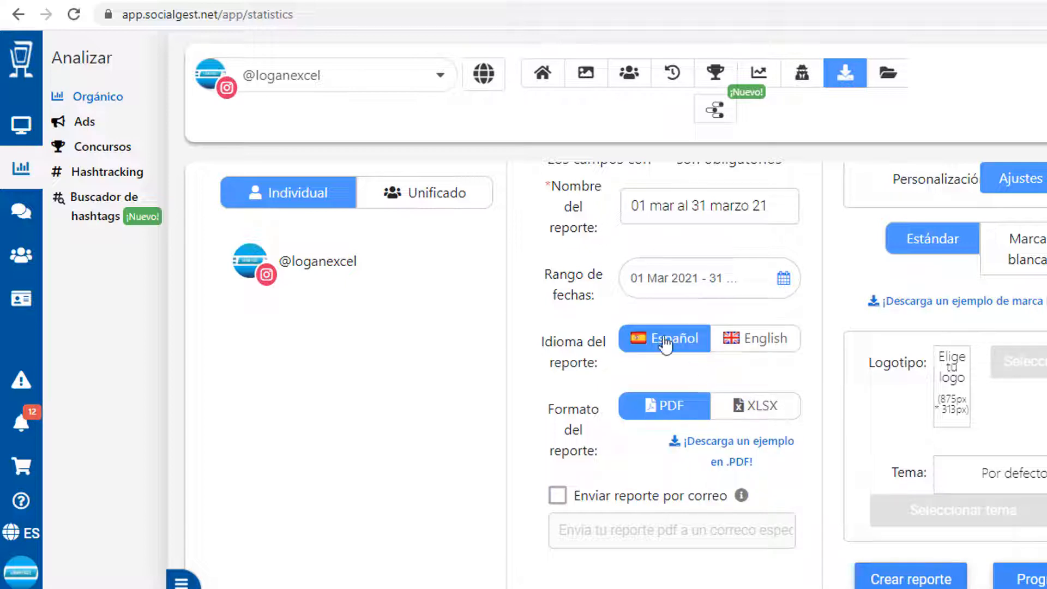
pyautogui.click(760, 418)
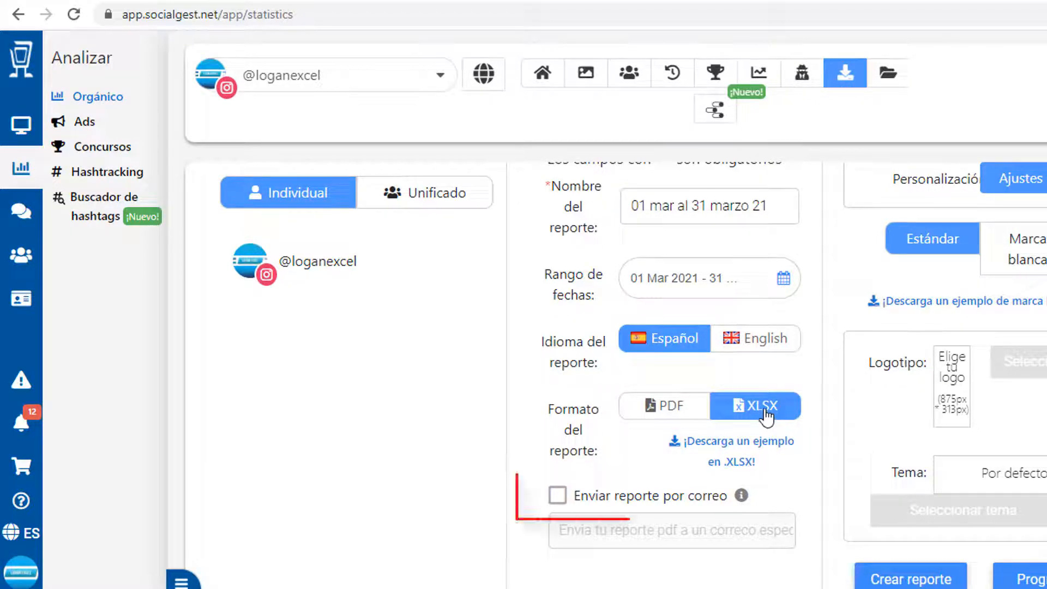
# Step: Enable e-mail delivery to the channel's e-mail address and create the report
pyautogui.click(556, 497)
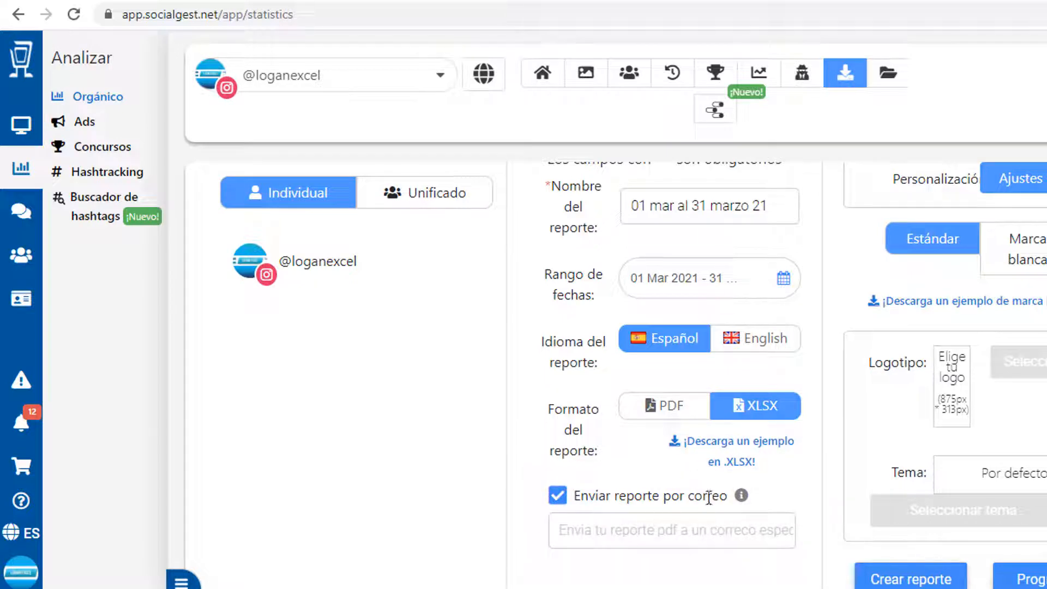
pyautogui.click(617, 530)
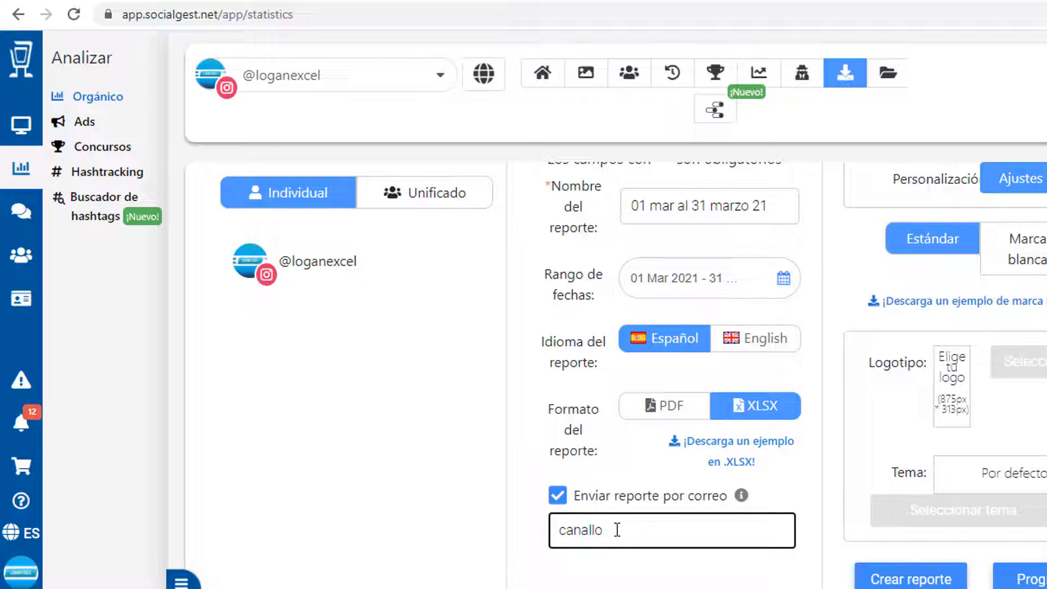
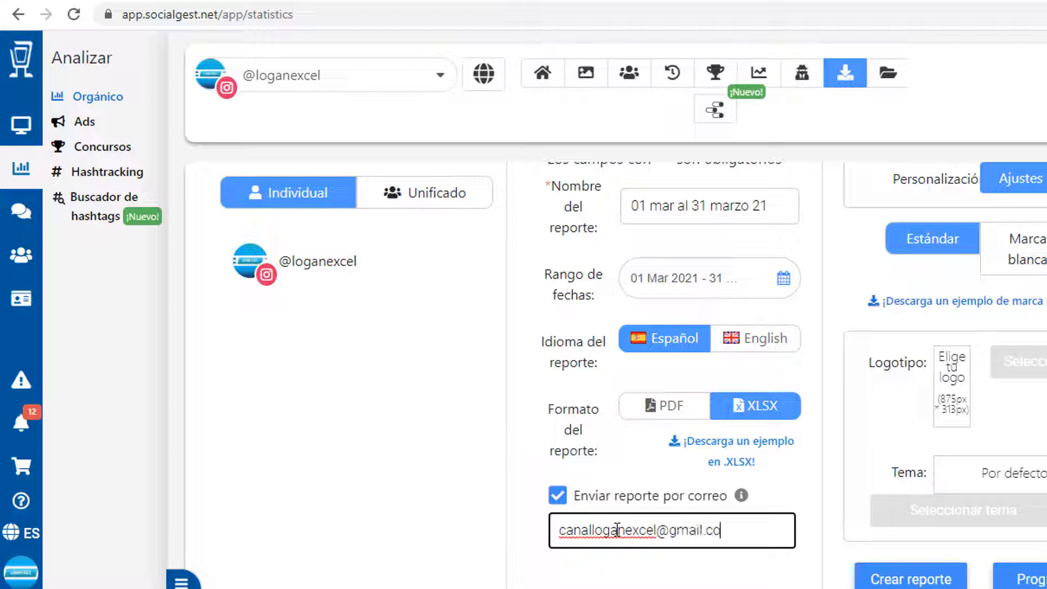
pyautogui.press('Tab')
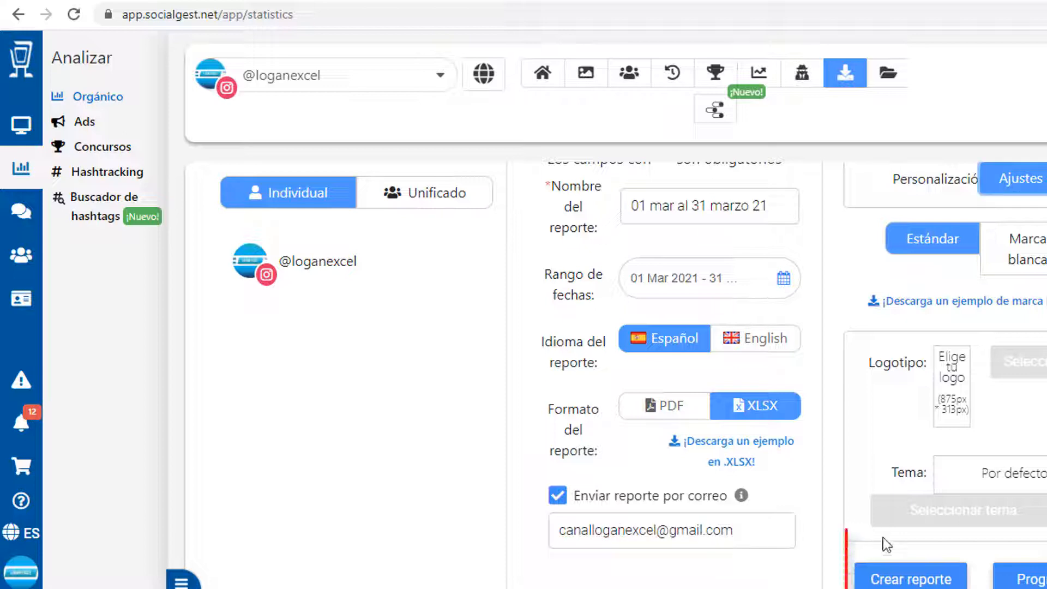
pyautogui.click(905, 579)
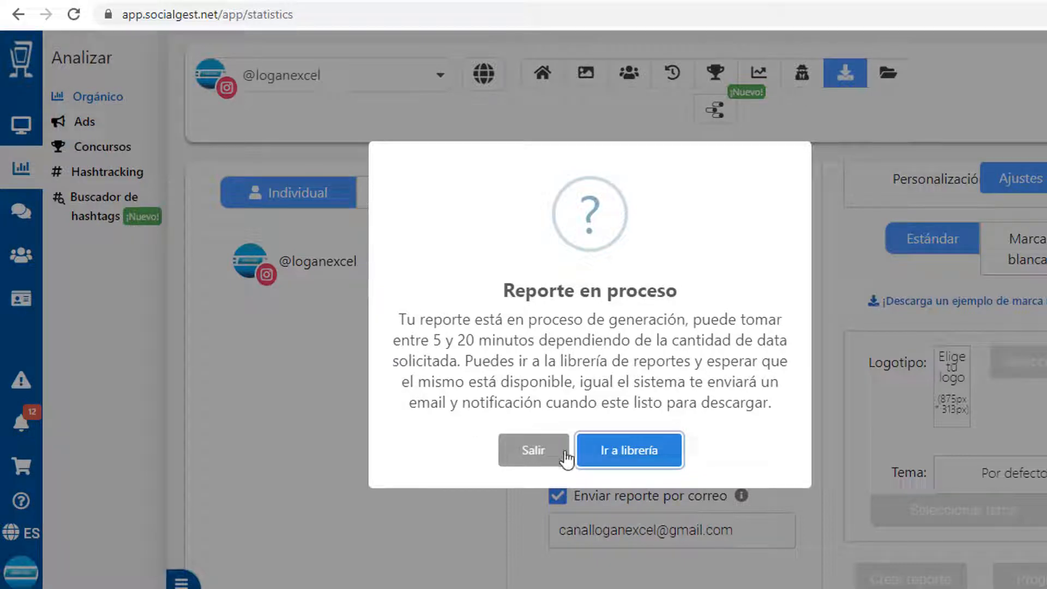
# Step: Browse the report library's in-process and Generados reports, then open the Reportes Instagram folder
pyautogui.click(619, 459)
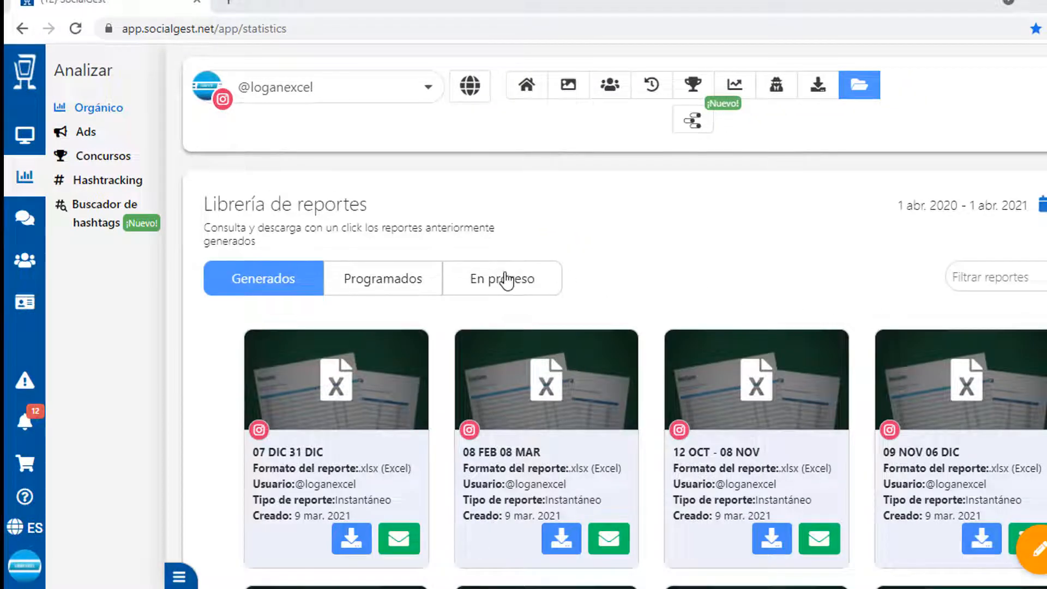
pyautogui.click(517, 251)
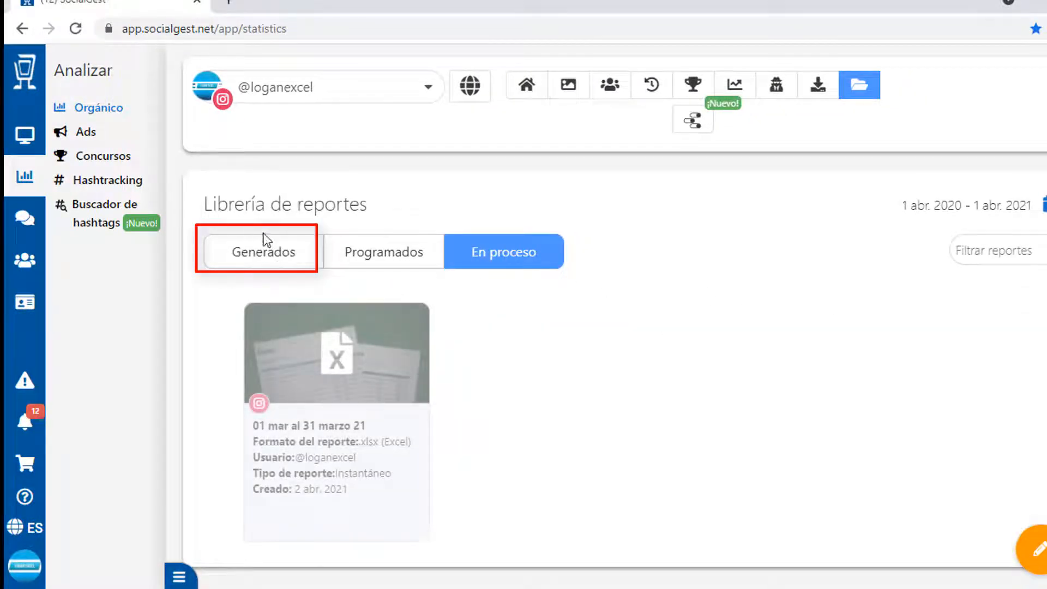
pyautogui.click(272, 258)
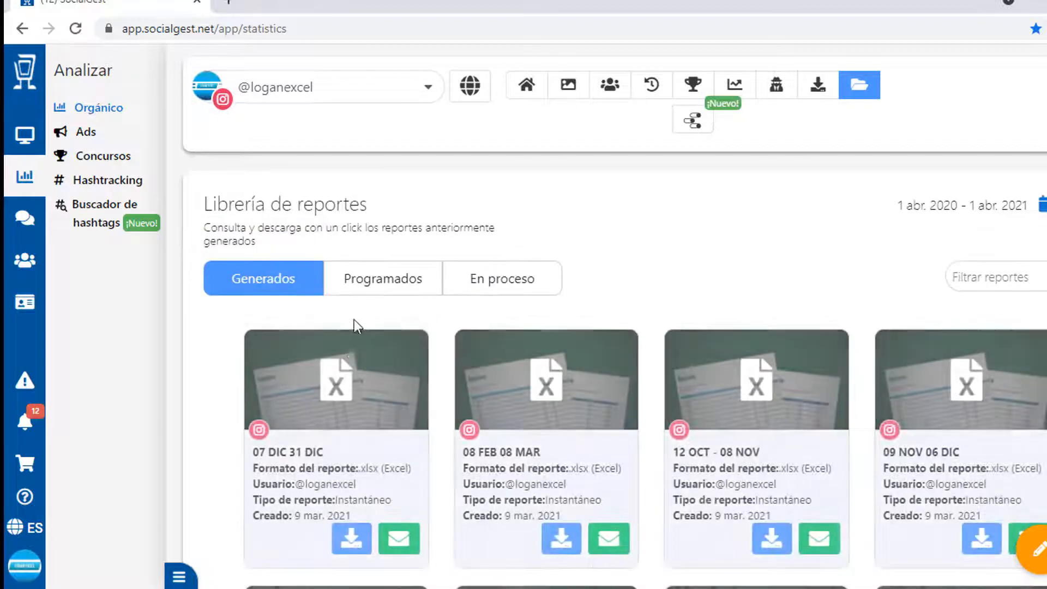
pyautogui.scroll(-7, 353, 353)
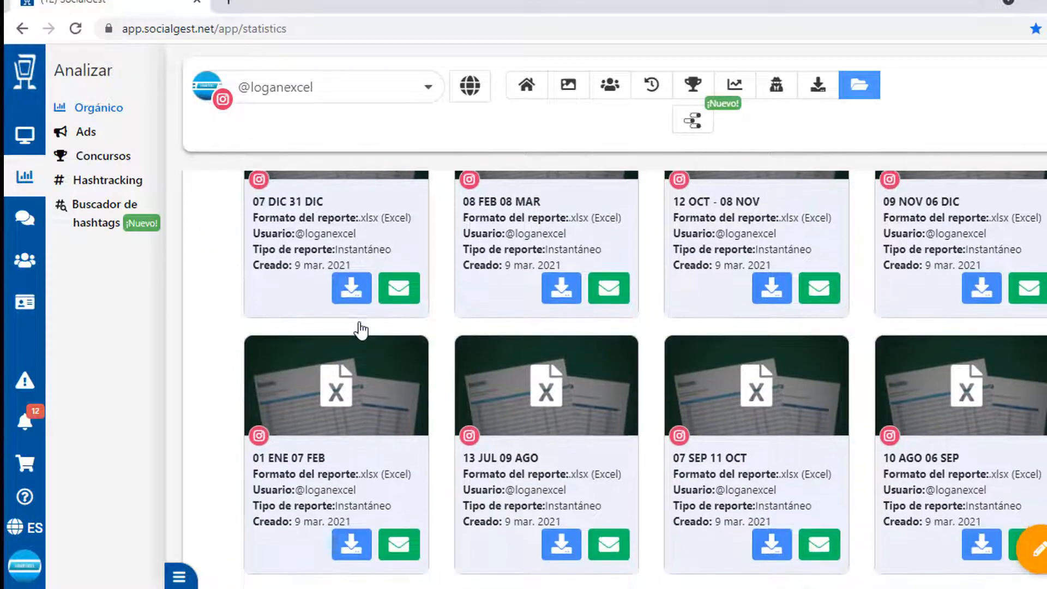
pyautogui.scroll(-2, 445, 363)
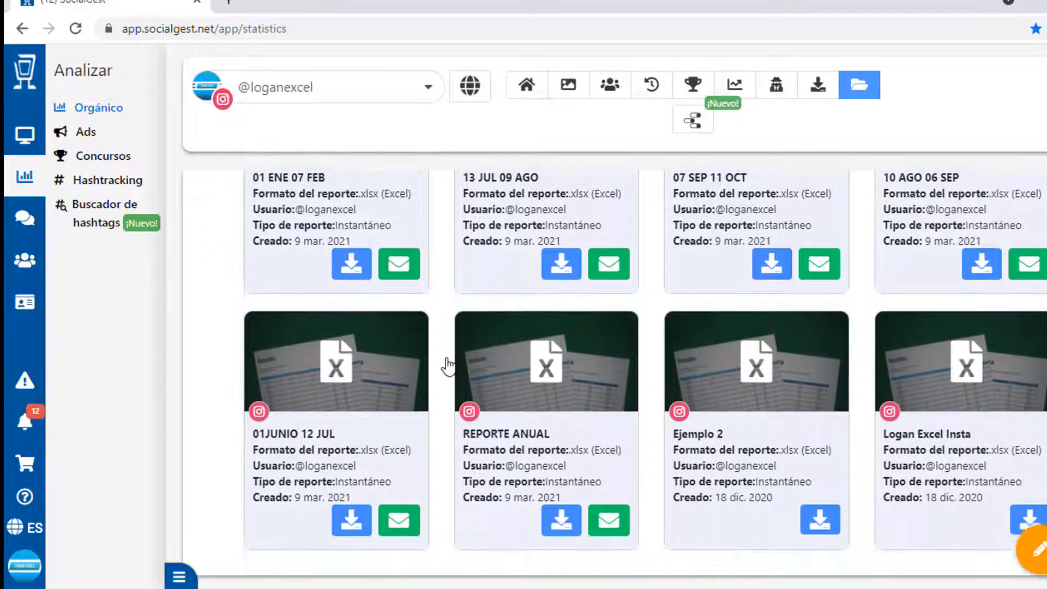
pyautogui.scroll(9, 448, 363)
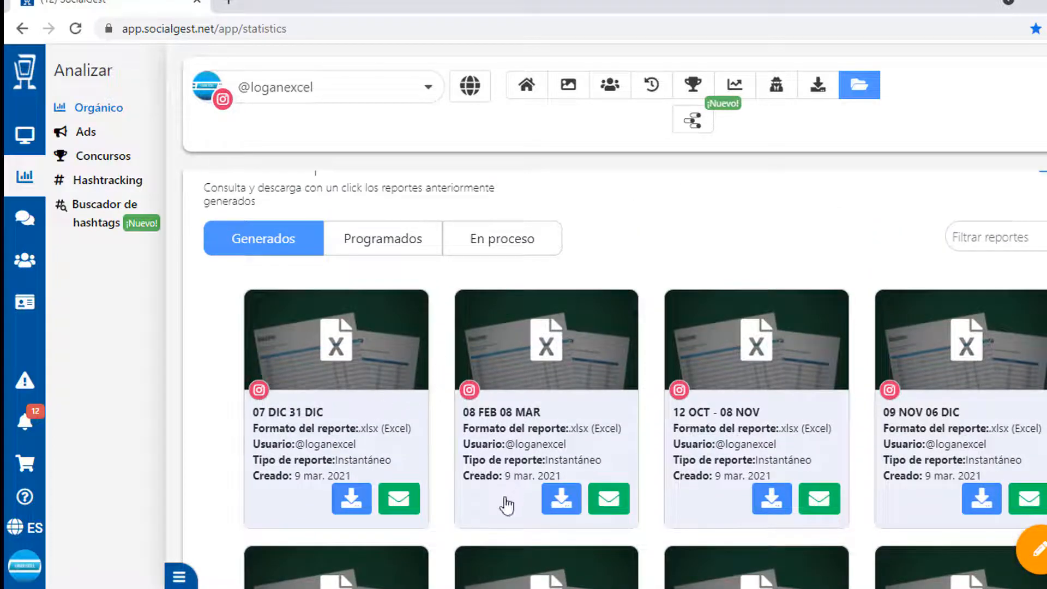
pyautogui.scroll(-3, 513, 498)
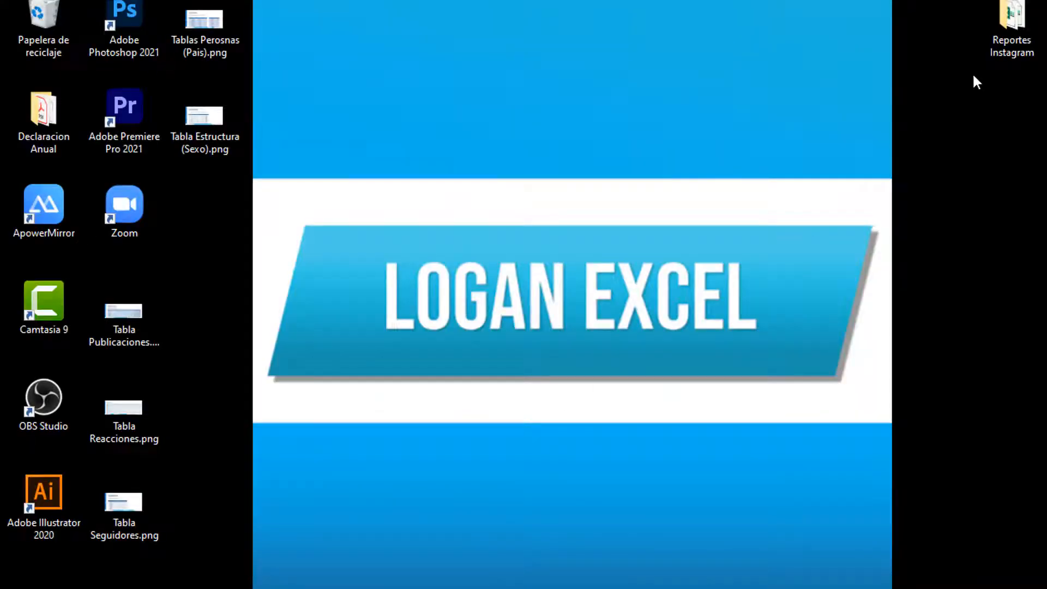
pyautogui.doubleClick(1007, 17)
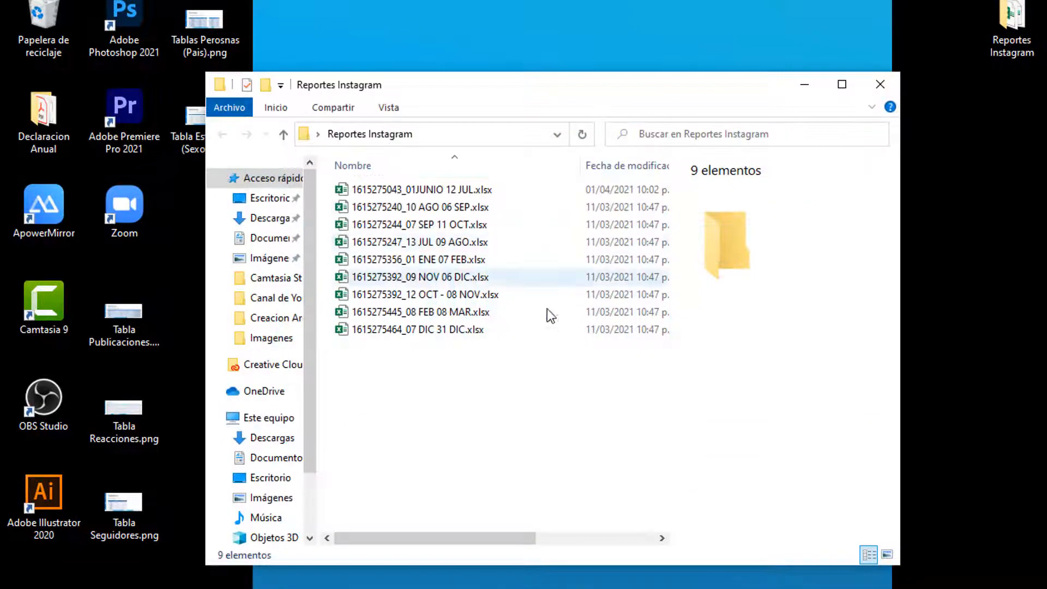
# Step: Raise the folder window and select each xlsx report, from 10 AGO 06 SEP to 01JUNIO 12 JUL
pyautogui.moveTo(578, 90); pyautogui.dragTo(573, 66)
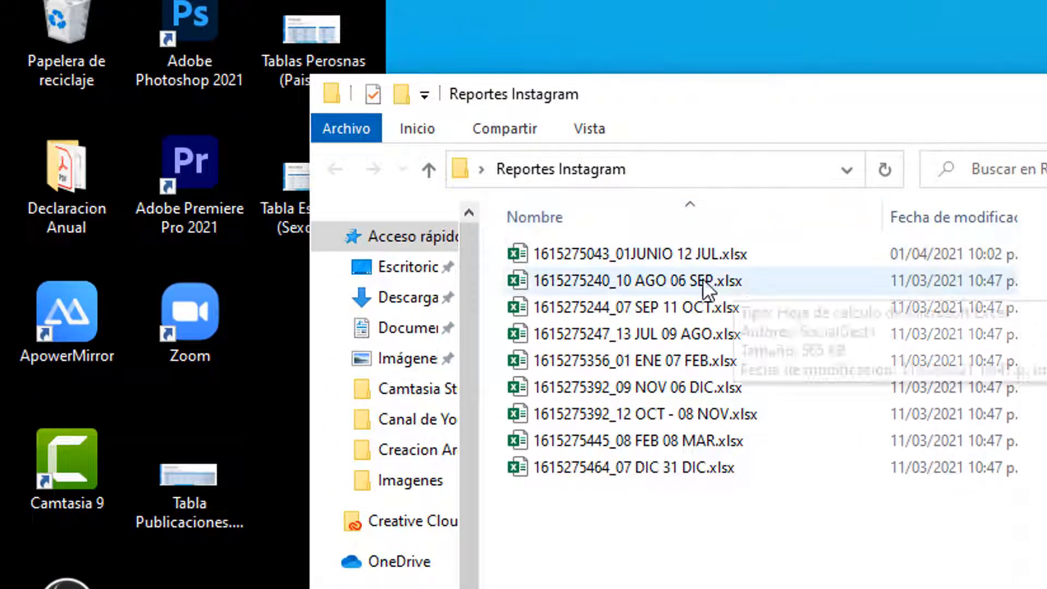
pyautogui.click(669, 281)
pyautogui.click(665, 307)
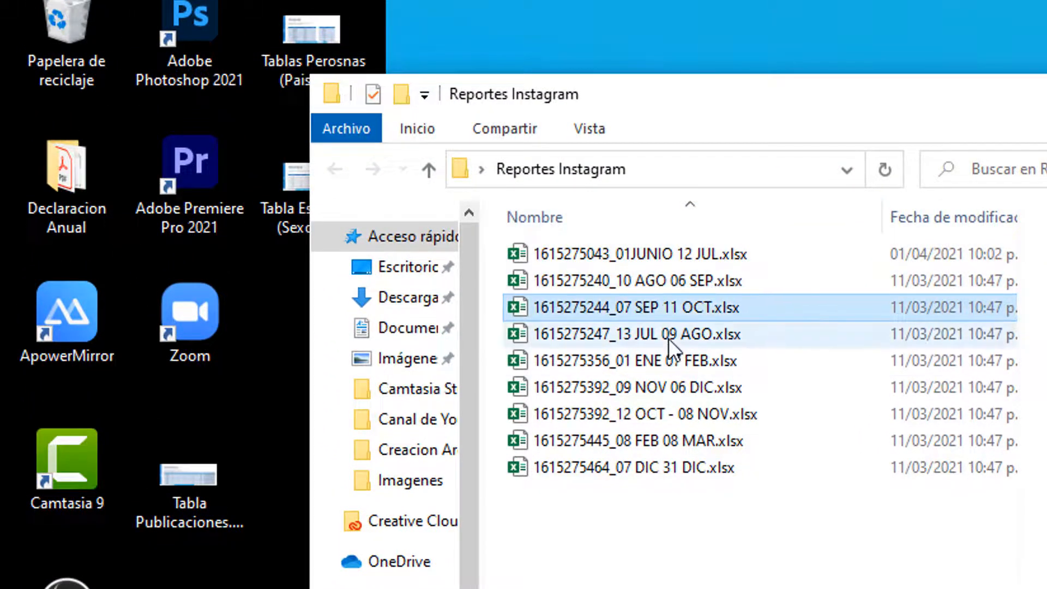
pyautogui.click(669, 335)
pyautogui.click(669, 361)
pyautogui.click(674, 388)
pyautogui.click(681, 415)
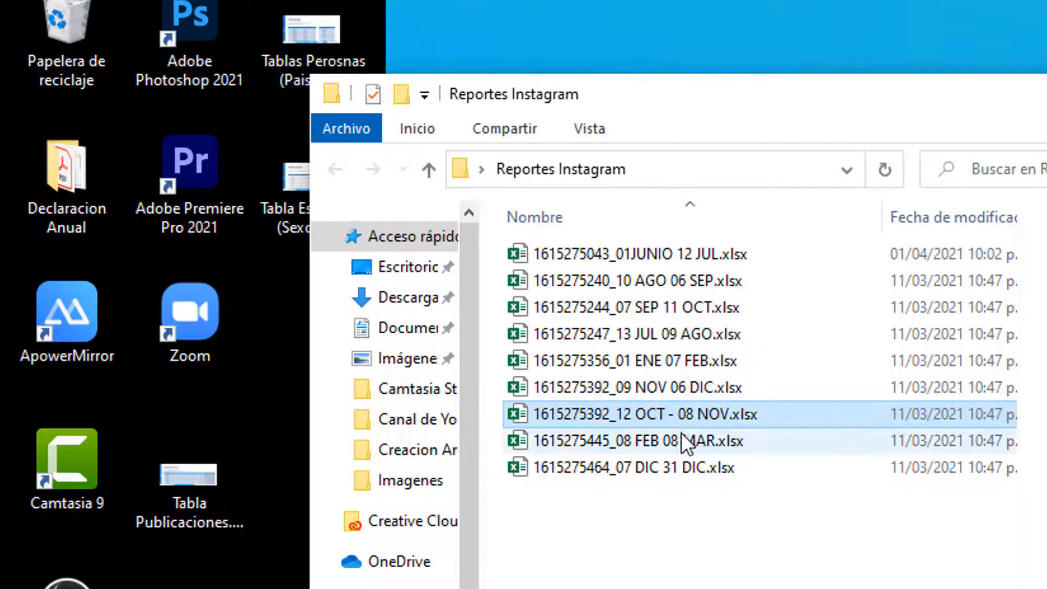
pyautogui.click(682, 441)
pyautogui.click(682, 388)
pyautogui.click(677, 279)
pyautogui.click(679, 254)
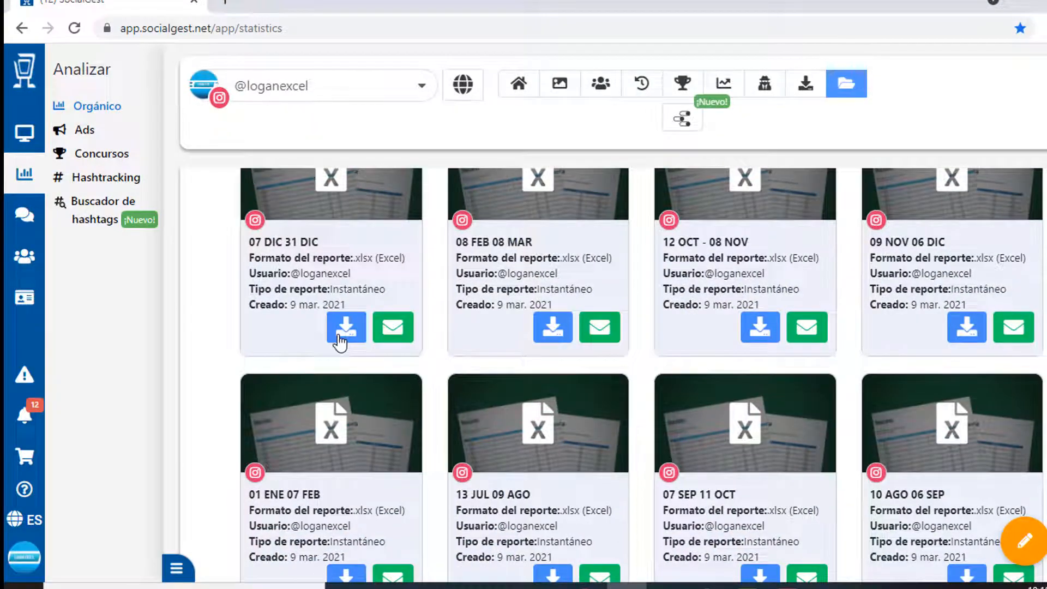
# Step: Scroll the Librería de reportes and accept the 'Reporte generado' notice
pyautogui.scroll(3, 339, 343)
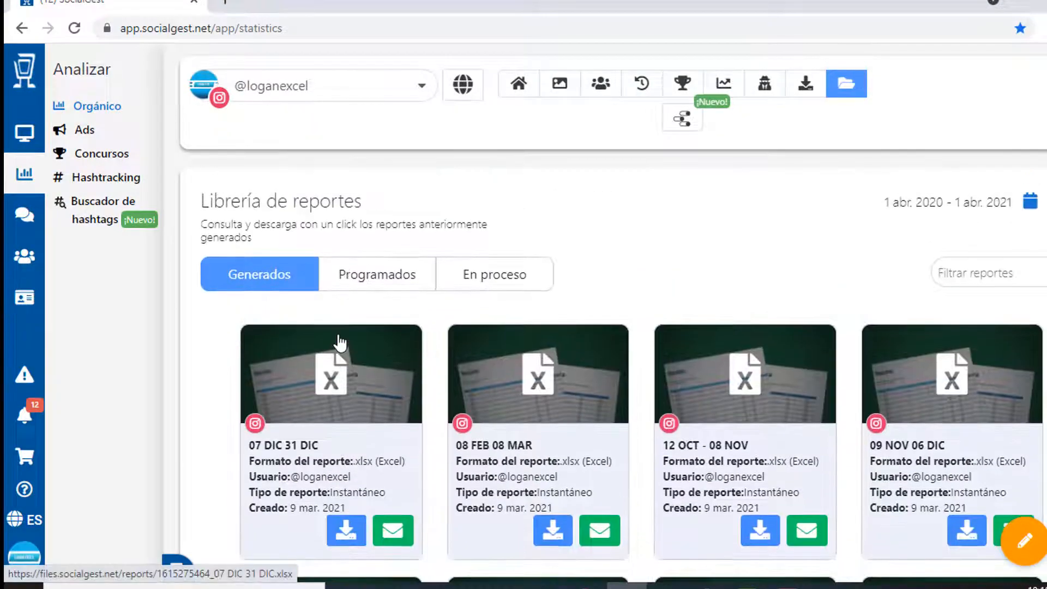
pyautogui.scroll(-5, 381, 344)
pyautogui.scroll(-4, 414, 328)
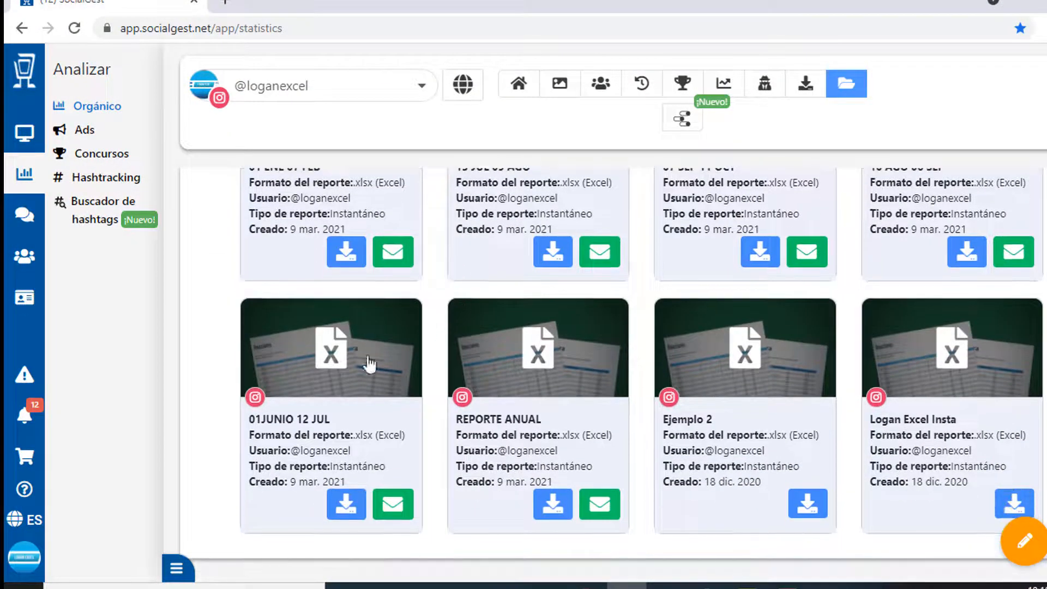
pyautogui.scroll(9, 554, 288)
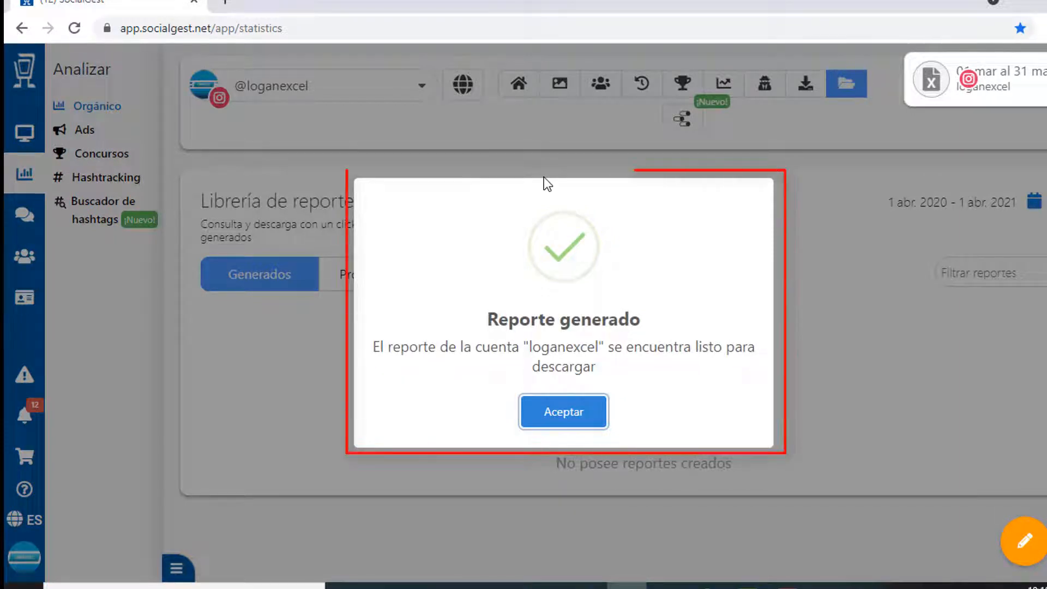
pyautogui.click(581, 413)
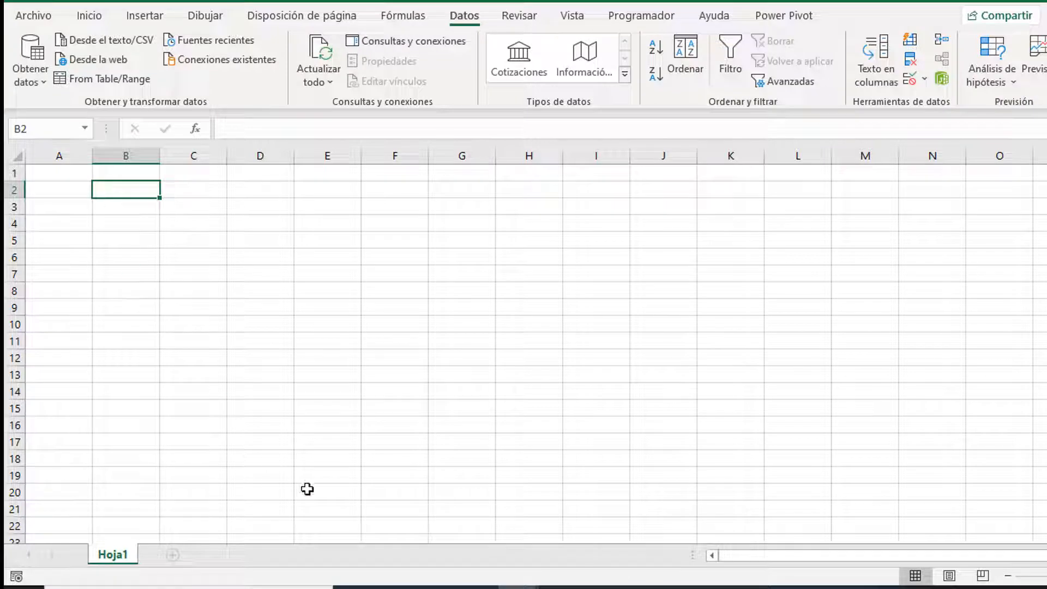
# Step: Open the first report workbook from the Reportes Instagram folder in Excel
pyautogui.moveTo(480, 587)
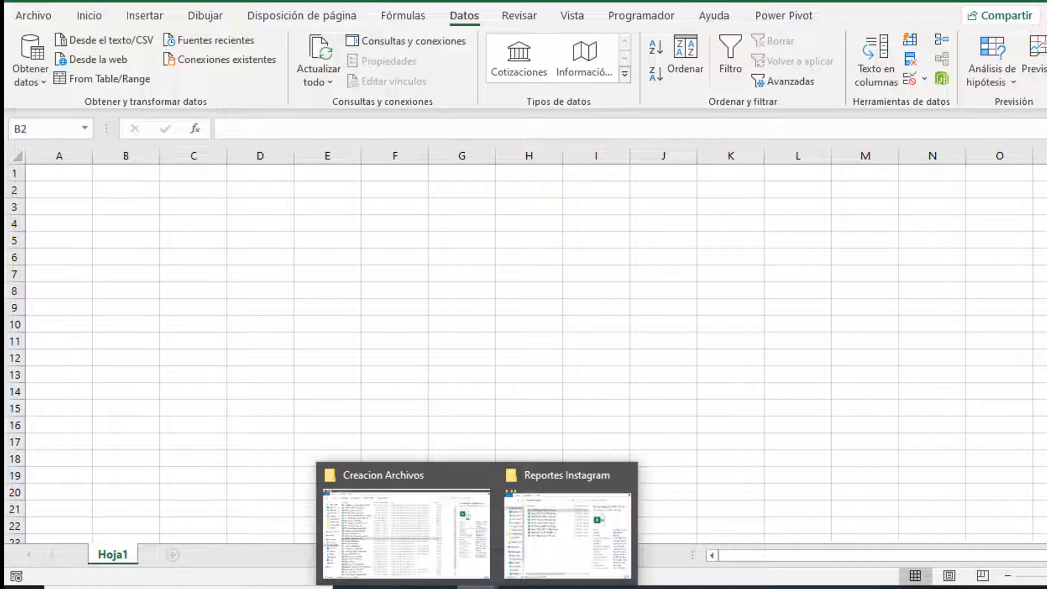
pyautogui.click(563, 535)
pyautogui.click(391, 212)
pyautogui.click(418, 158)
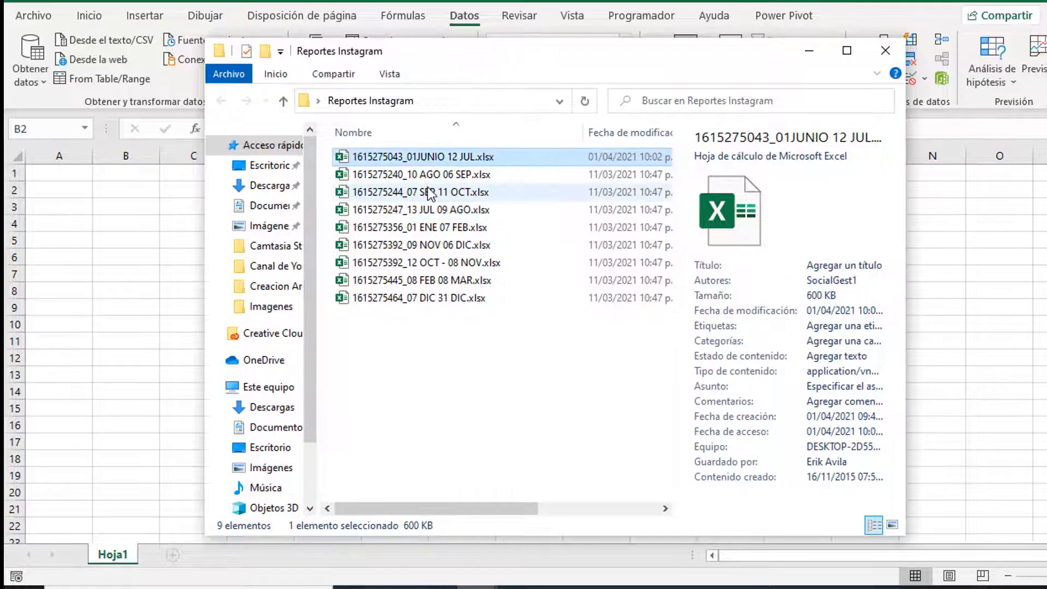
pyautogui.hotkey('alt', 'Tab')
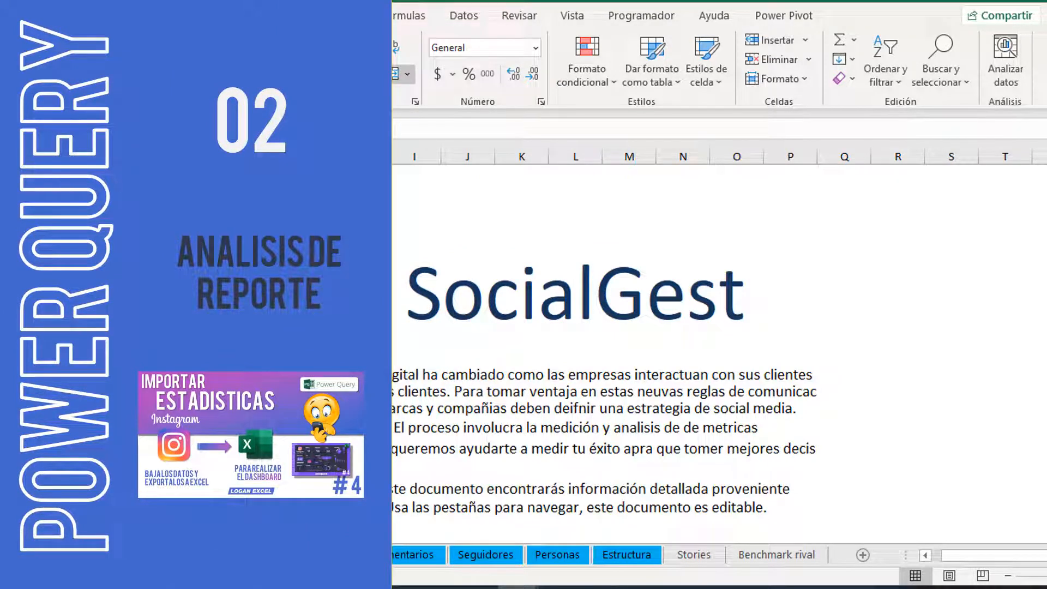
# Step: Scroll through the report's SocialGest Inicio welcome sheet
pyautogui.scroll(-4, 162, 462)
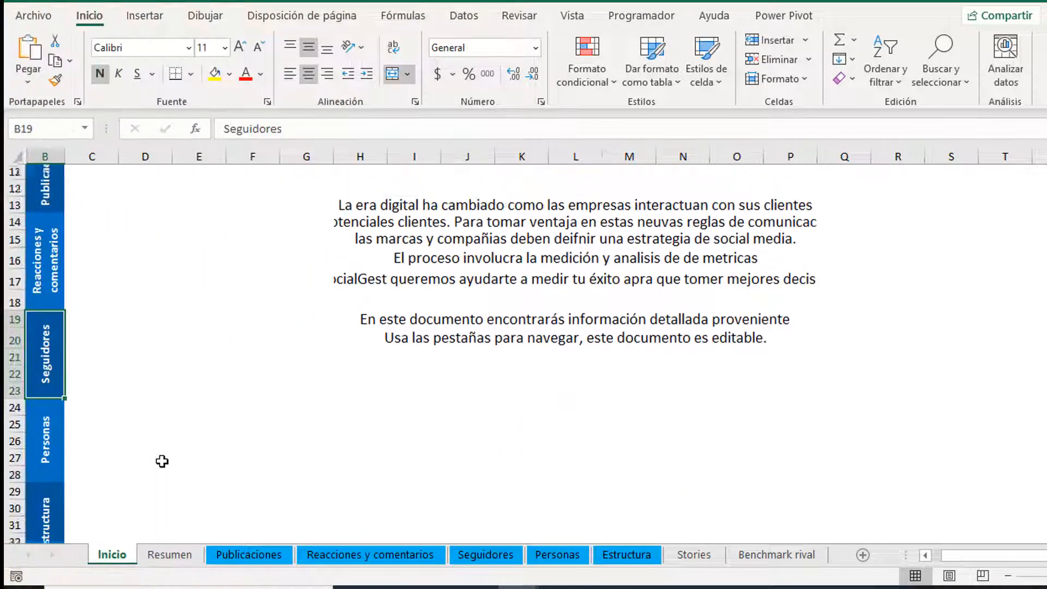
pyautogui.scroll(2, 162, 461)
pyautogui.click(218, 385)
pyautogui.scroll(-7, 208, 351)
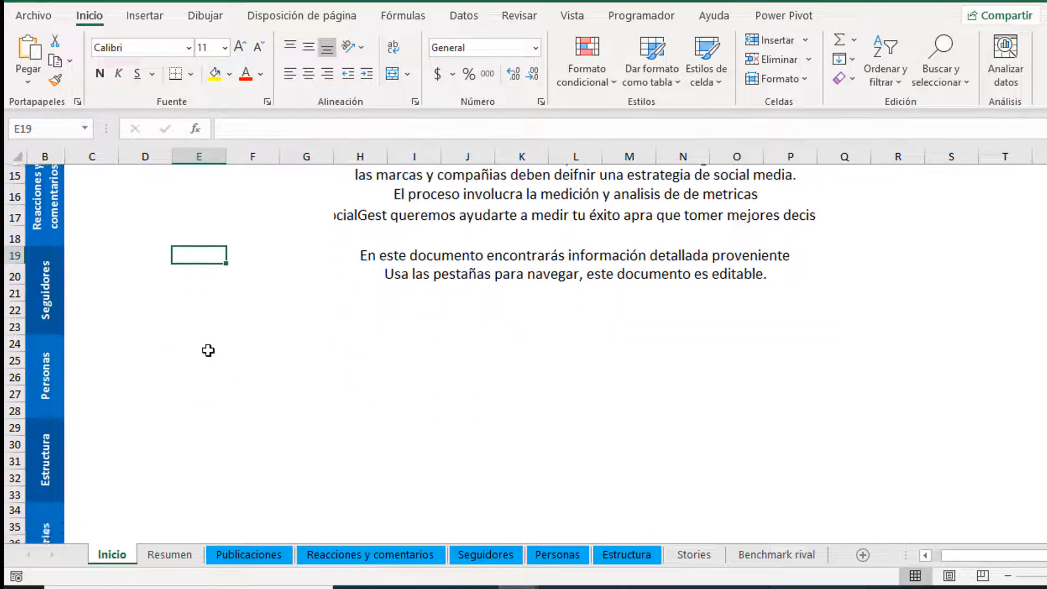
pyautogui.scroll(6, 208, 350)
pyautogui.scroll(4, 208, 351)
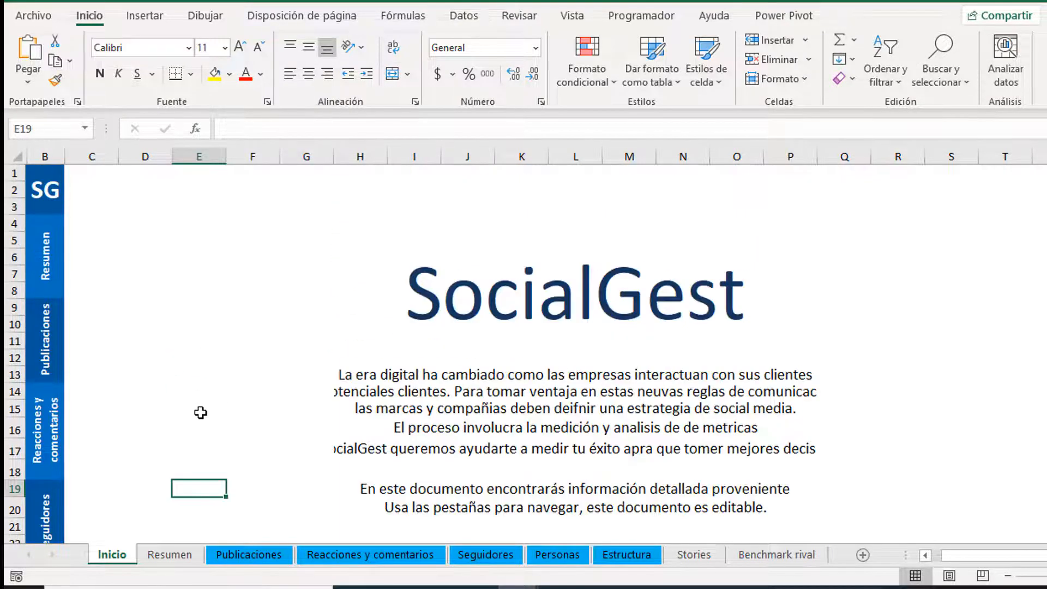
pyautogui.scroll(-2, 234, 428)
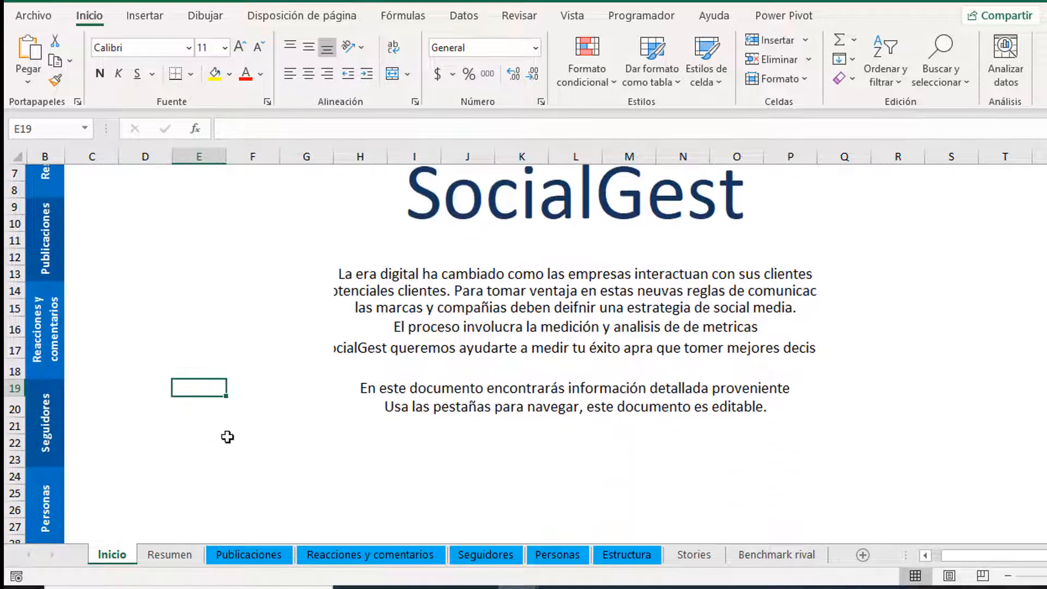
# Step: Review the Resumen totals: 1800% publication growth, average likes, 8 comments, 97200% follower growth
pyautogui.click(173, 557)
pyautogui.click(138, 270)
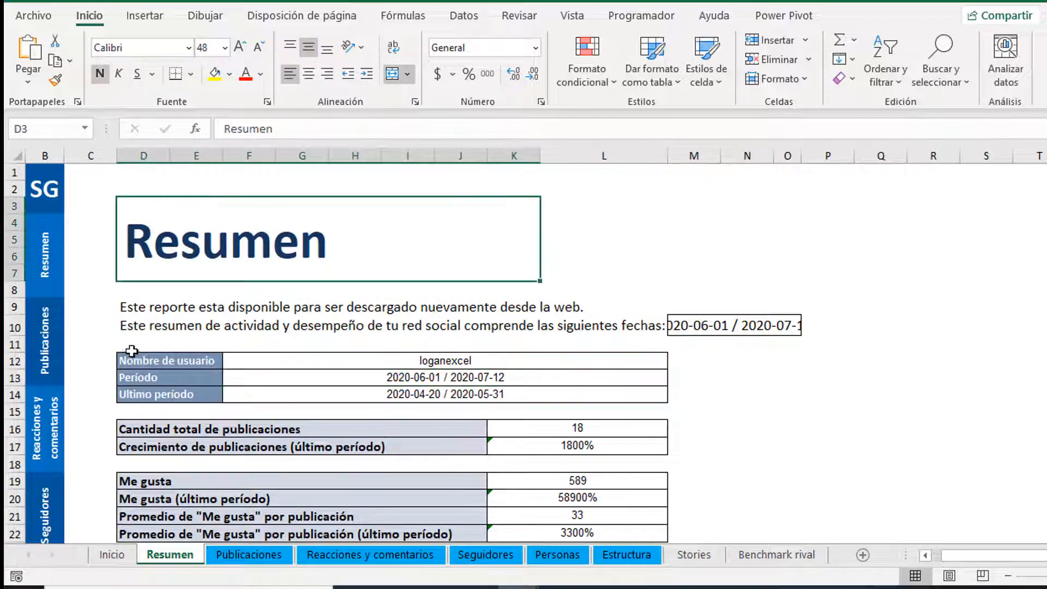
pyautogui.scroll(-2, 131, 355)
pyautogui.click(547, 343)
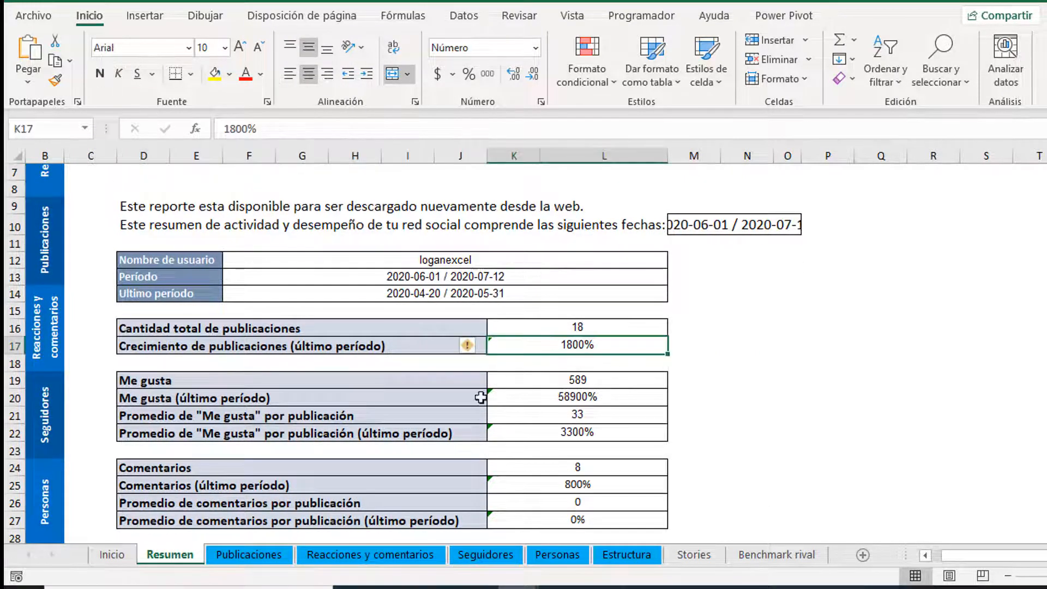
pyautogui.scroll(-1, 545, 349)
pyautogui.click(588, 365)
pyautogui.scroll(-1, 490, 409)
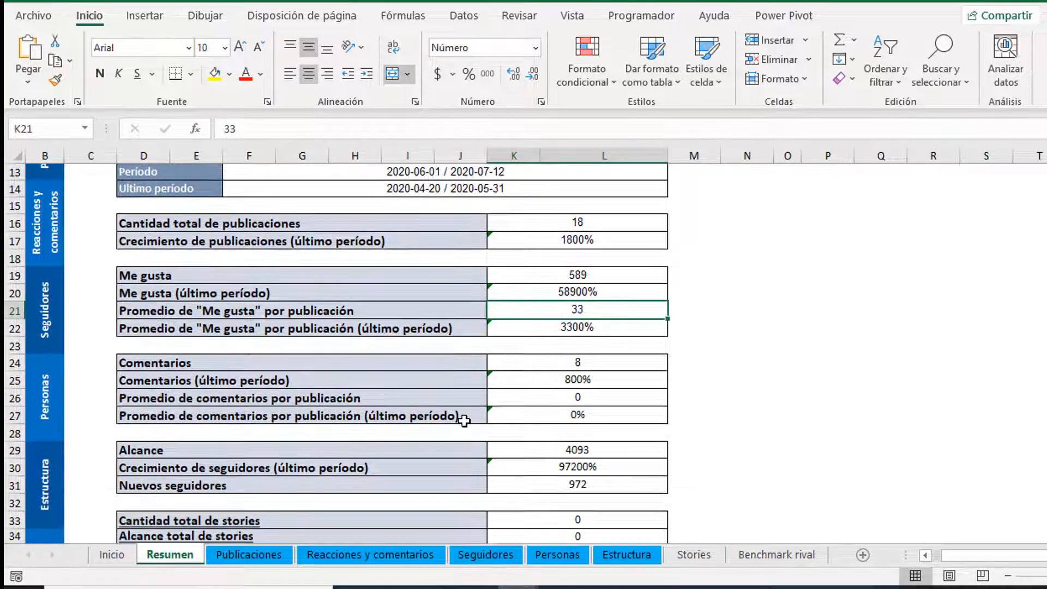
pyautogui.click(577, 364)
pyautogui.scroll(-1, 538, 426)
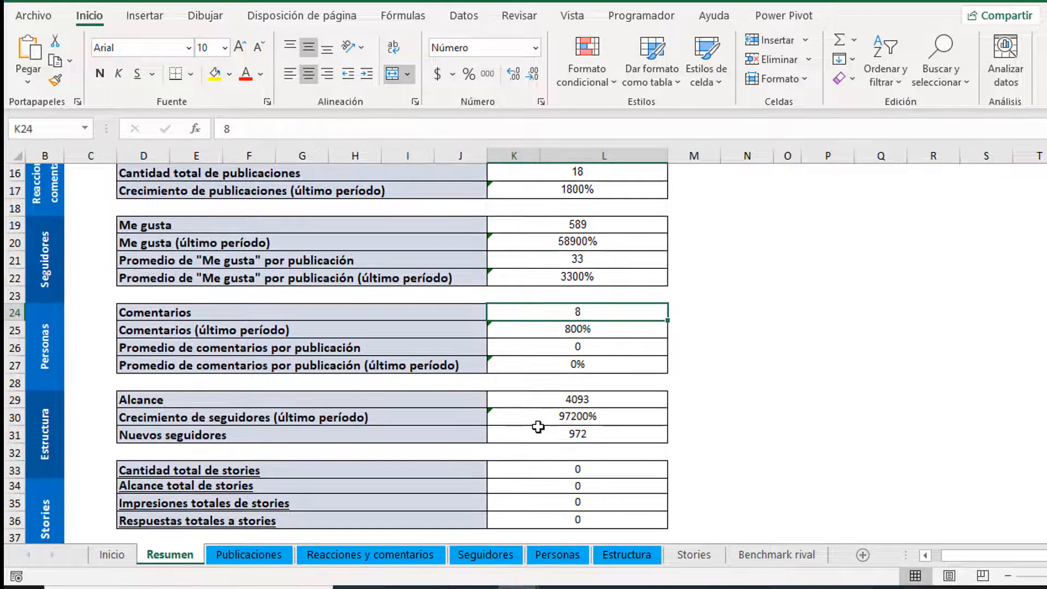
pyautogui.click(572, 423)
pyautogui.scroll(-1, 331, 462)
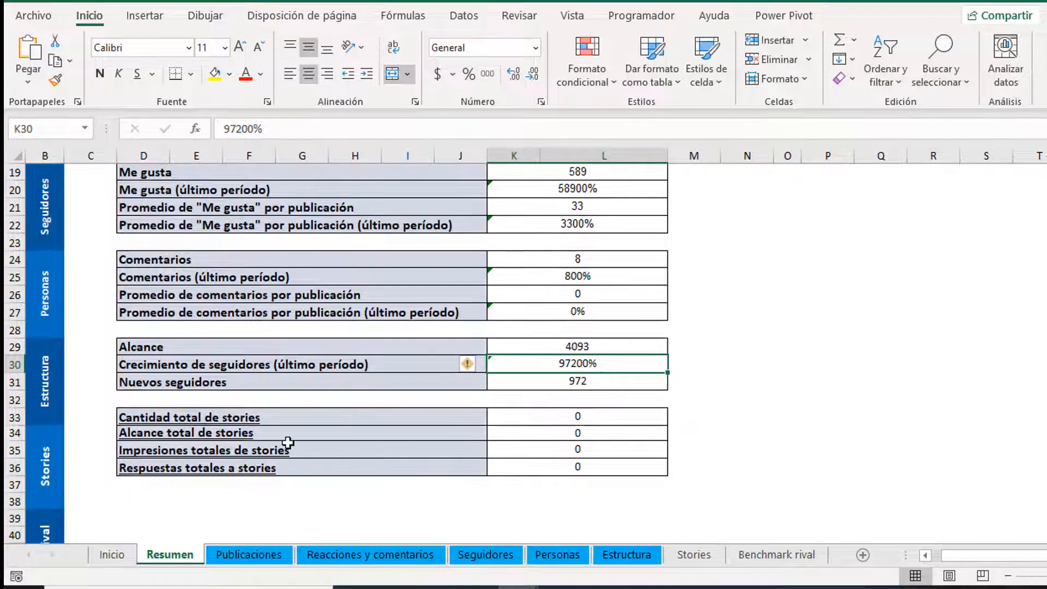
pyautogui.scroll(6, 288, 443)
pyautogui.click(525, 355)
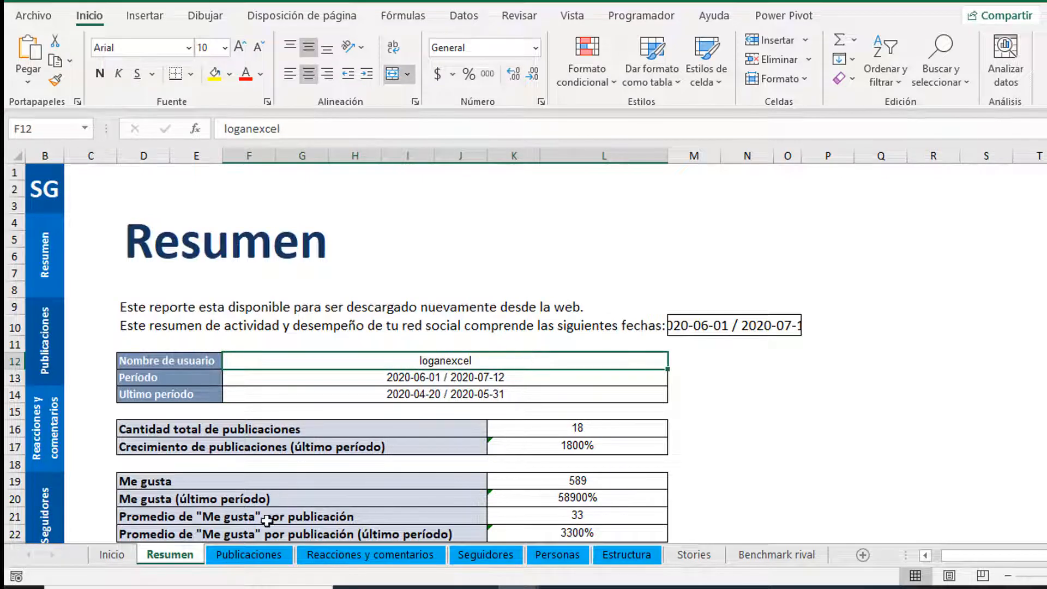
# Step: Inspect the Publicaciones table headers: Fecha, Me gusta, Comentarios and Impresiones
pyautogui.click(256, 556)
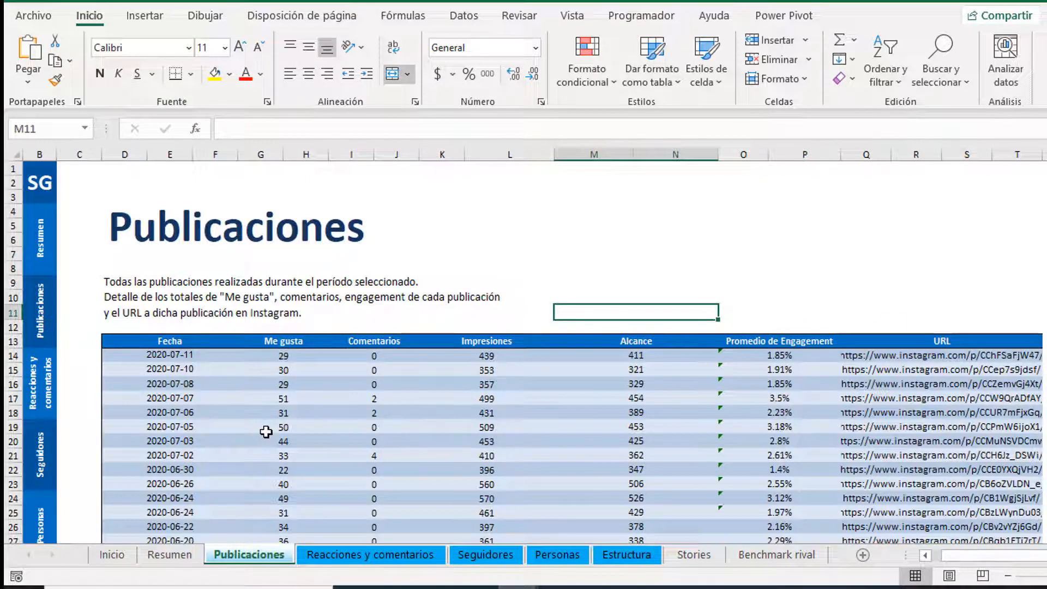
pyautogui.click(301, 346)
pyautogui.click(197, 344)
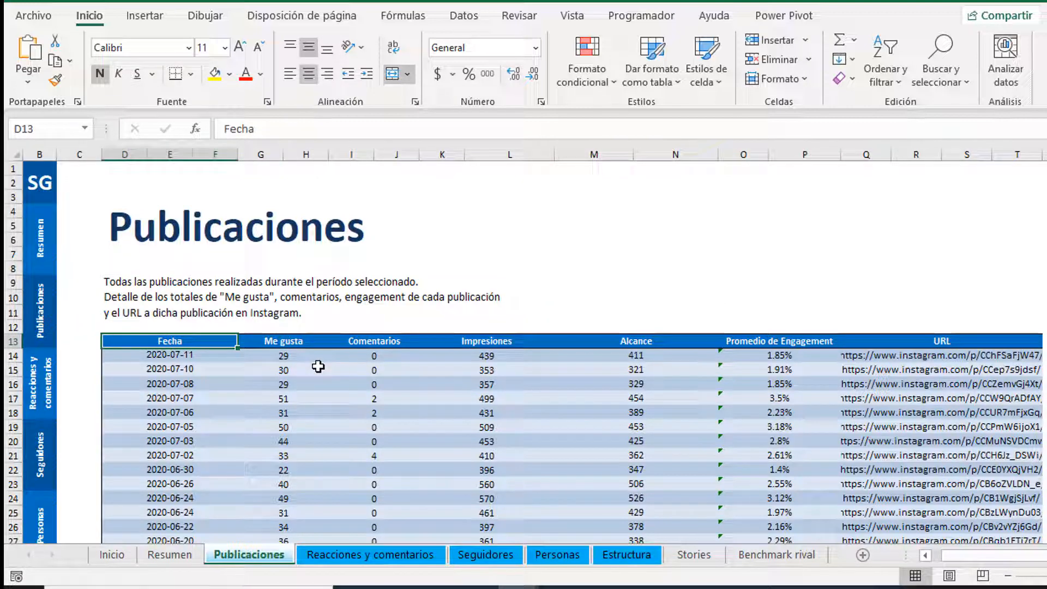
pyautogui.press('Right')
pyautogui.press('Right')
pyautogui.press('Right')
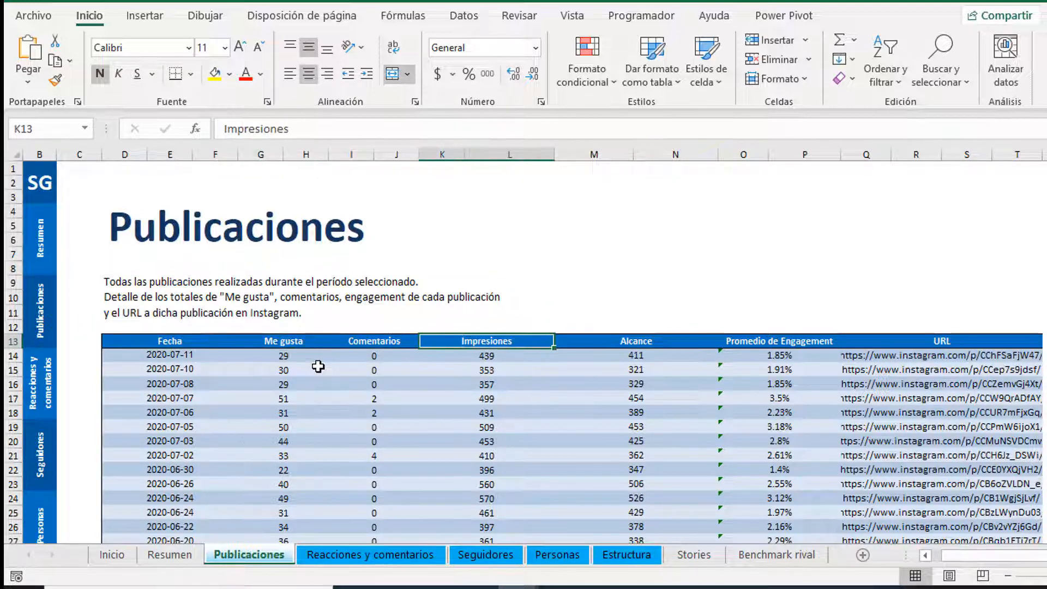
pyautogui.press('Left')
pyautogui.press('Left')
pyautogui.press('Right')
pyautogui.press('Right')
pyautogui.press('Right')
pyautogui.click(203, 438)
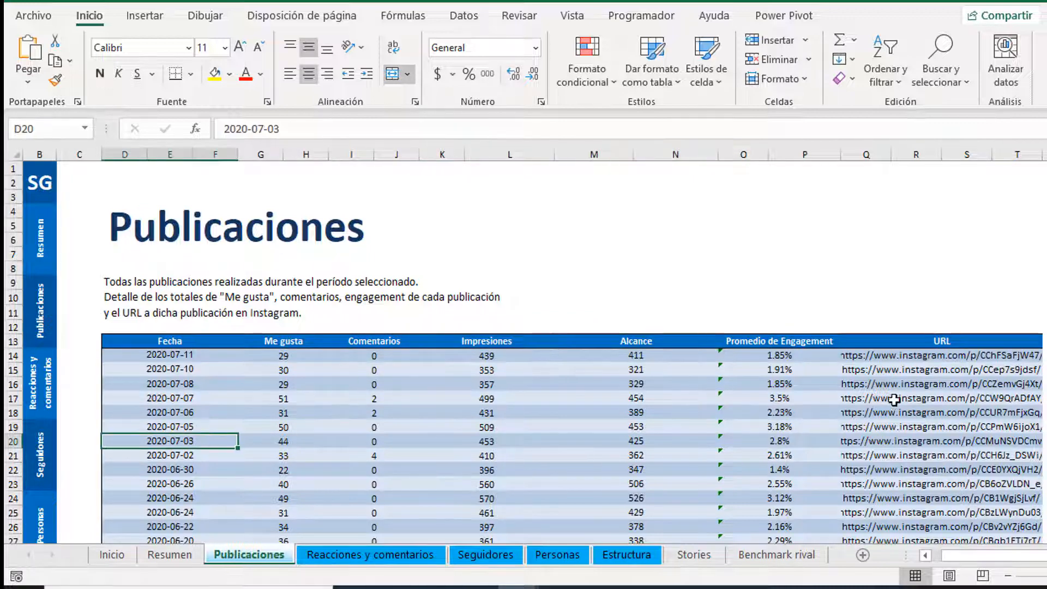
# Step: Browse the post URL column from Q14 down through the table
pyautogui.click(897, 358)
pyautogui.scroll(-4, 867, 427)
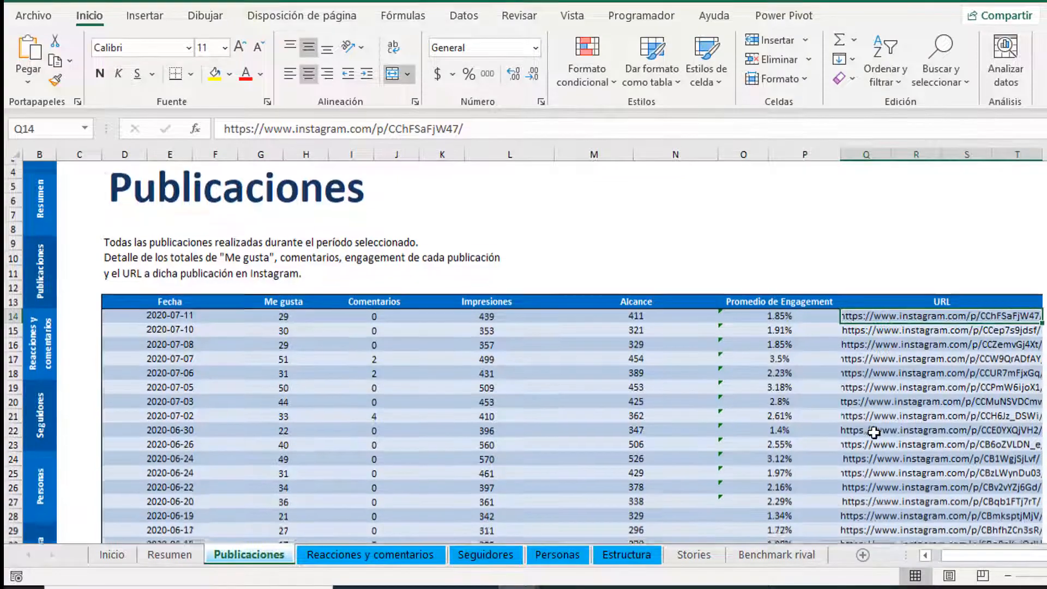
pyautogui.click(917, 339)
pyautogui.scroll(3, 676, 411)
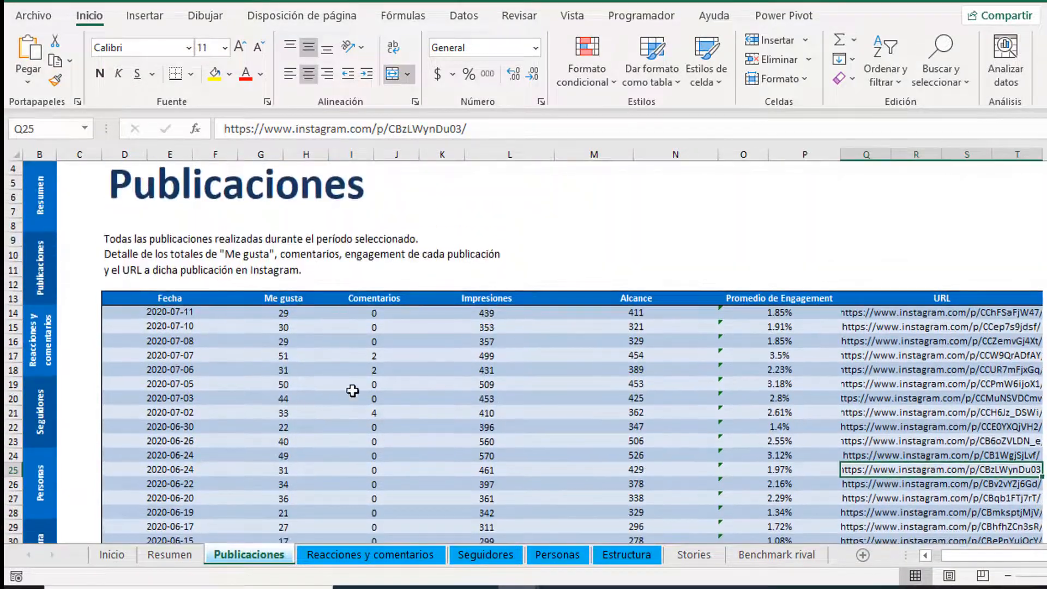
pyautogui.scroll(-3, 316, 390)
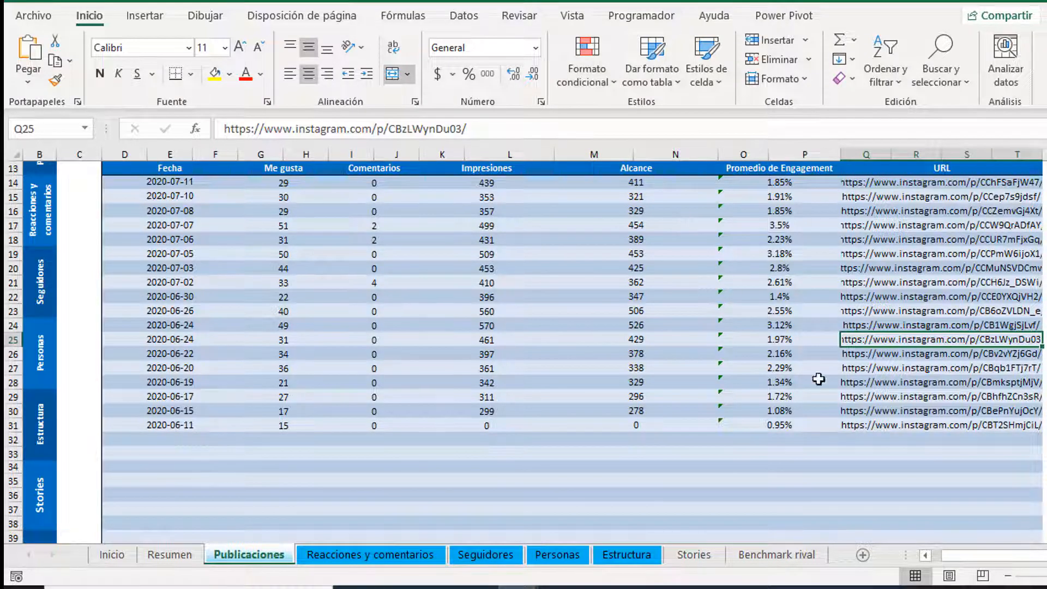
pyautogui.click(921, 401)
pyautogui.scroll(2, 895, 351)
pyautogui.click(912, 269)
pyautogui.moveTo(912, 283); pyautogui.dragTo(927, 498)
pyautogui.scroll(2, 356, 552)
pyautogui.click(356, 552)
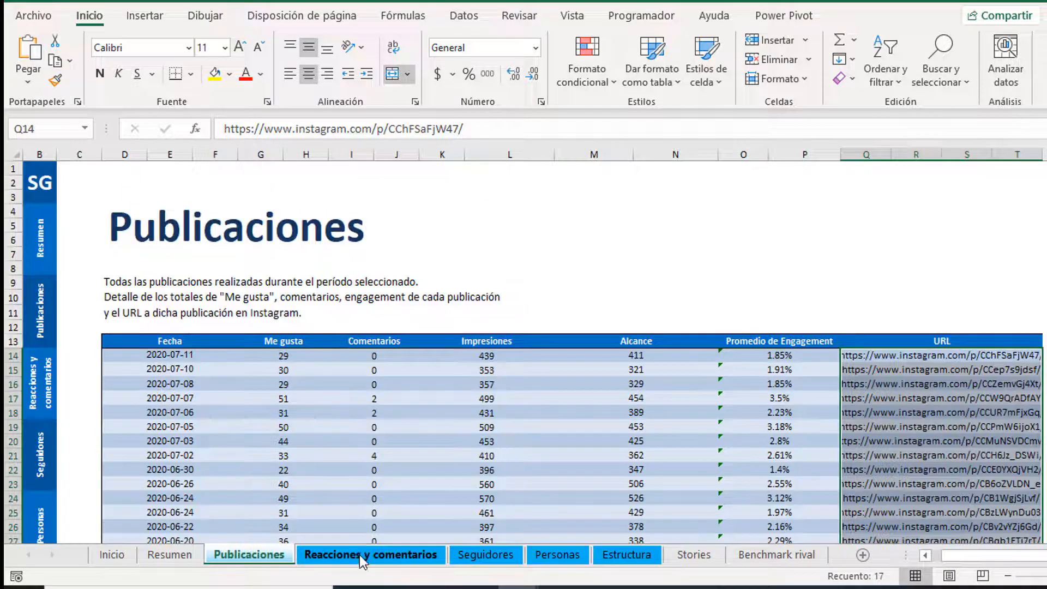
# Step: Inspect the Reacciones y comentarios dates, Clicks, Visualizaciones de perfil and Alcance diario columns
pyautogui.click(155, 315)
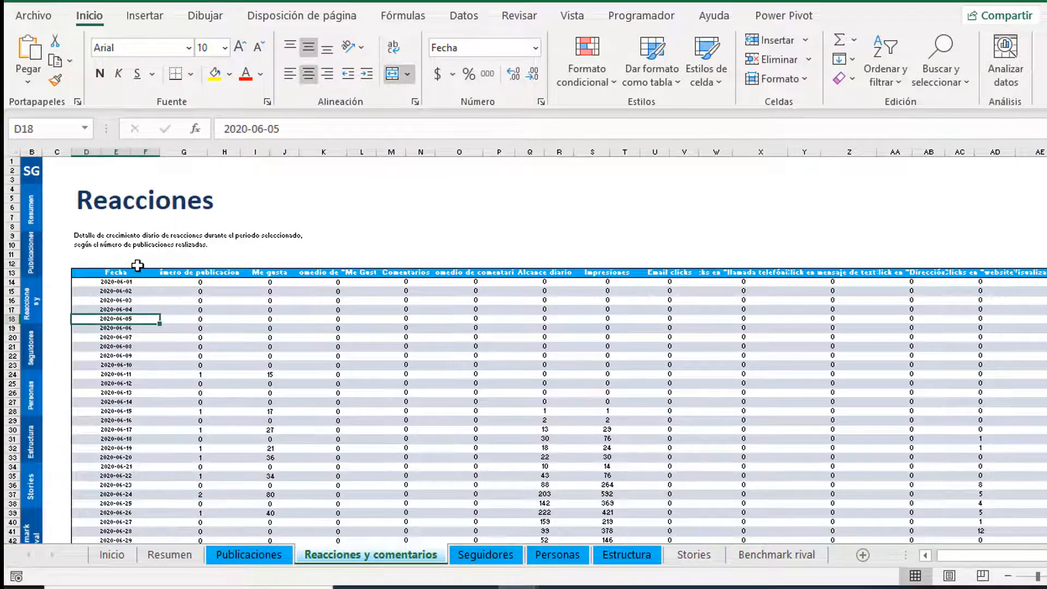
pyautogui.click(133, 264)
pyautogui.click(138, 334)
pyautogui.click(344, 327)
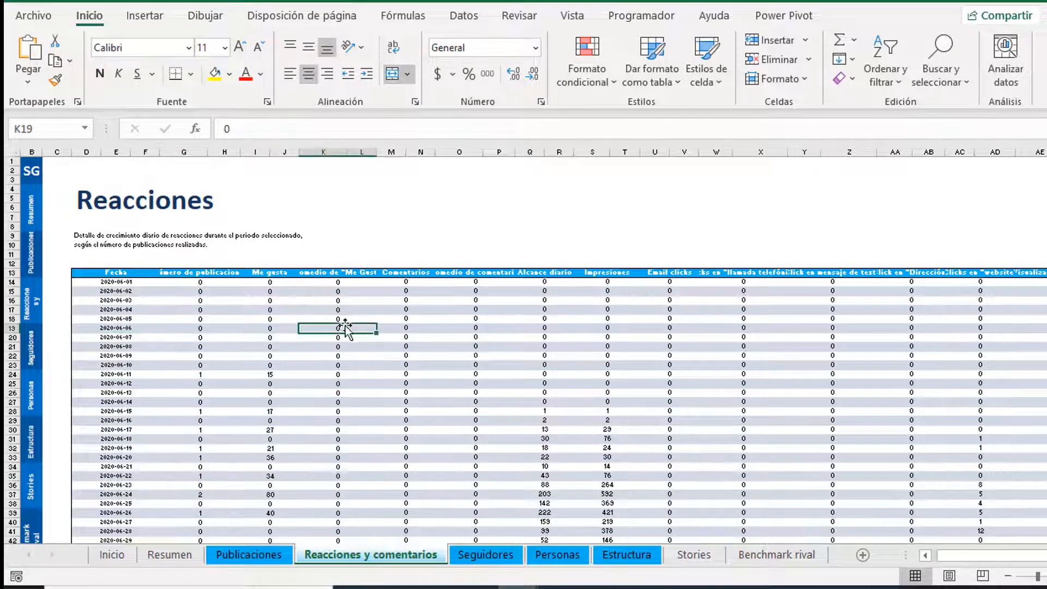
pyautogui.moveTo(139, 273); pyautogui.dragTo(138, 444)
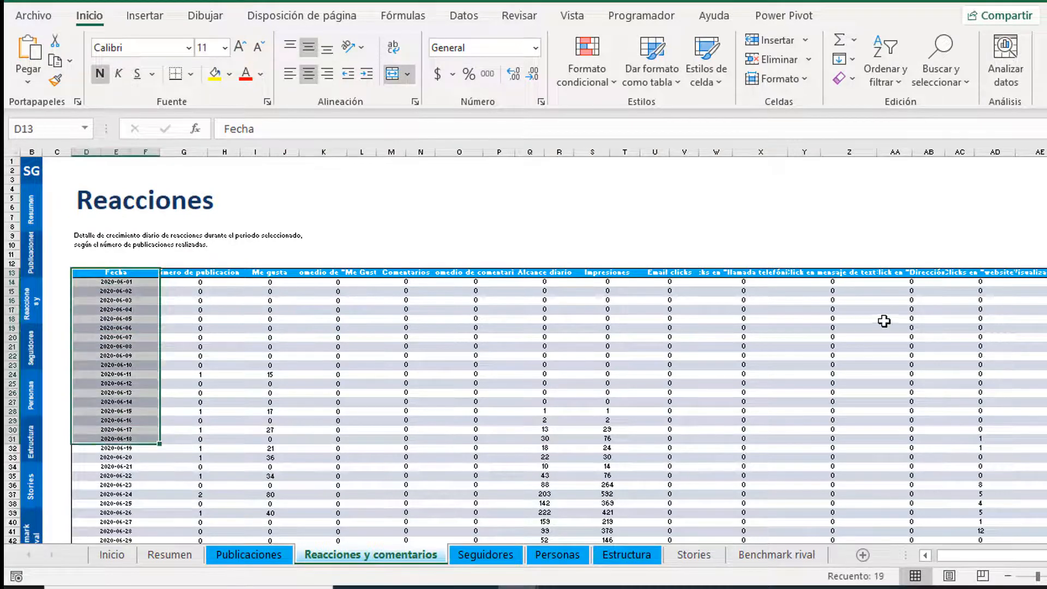
pyautogui.click(936, 275)
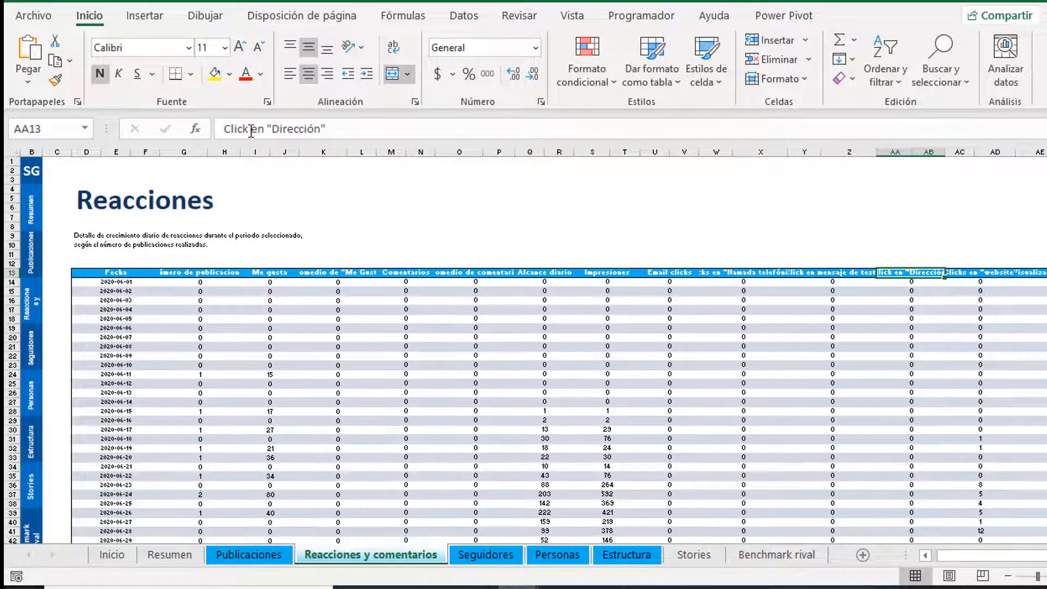
pyautogui.click(1018, 274)
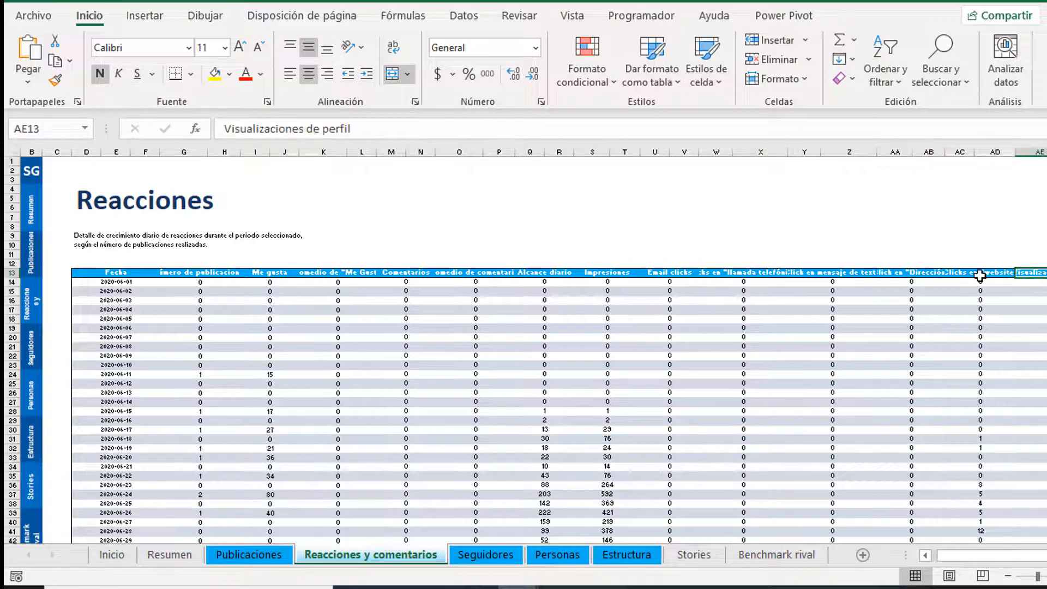
pyautogui.click(981, 275)
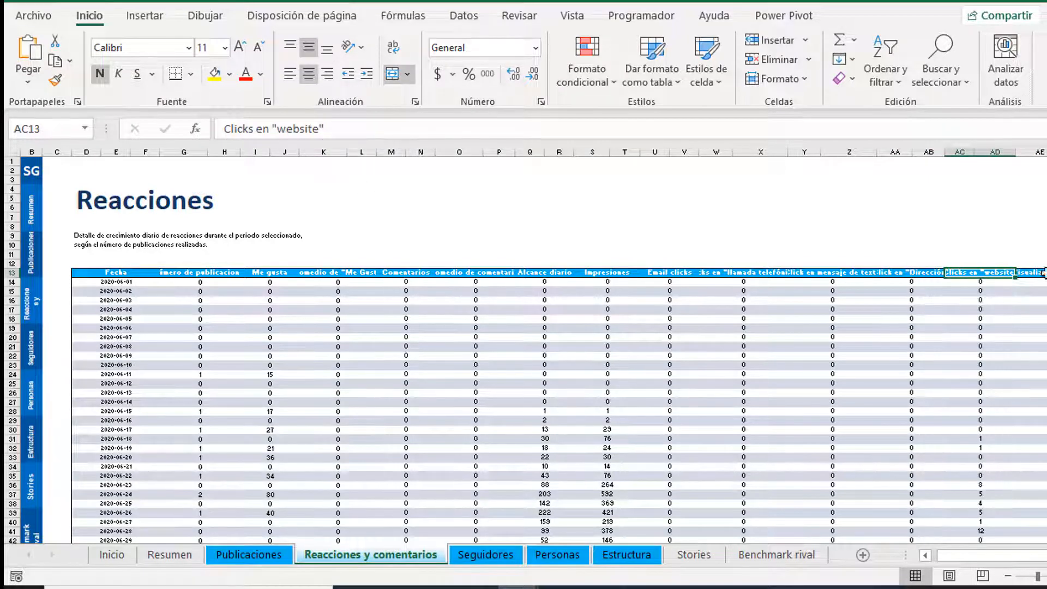
pyautogui.click(1043, 272)
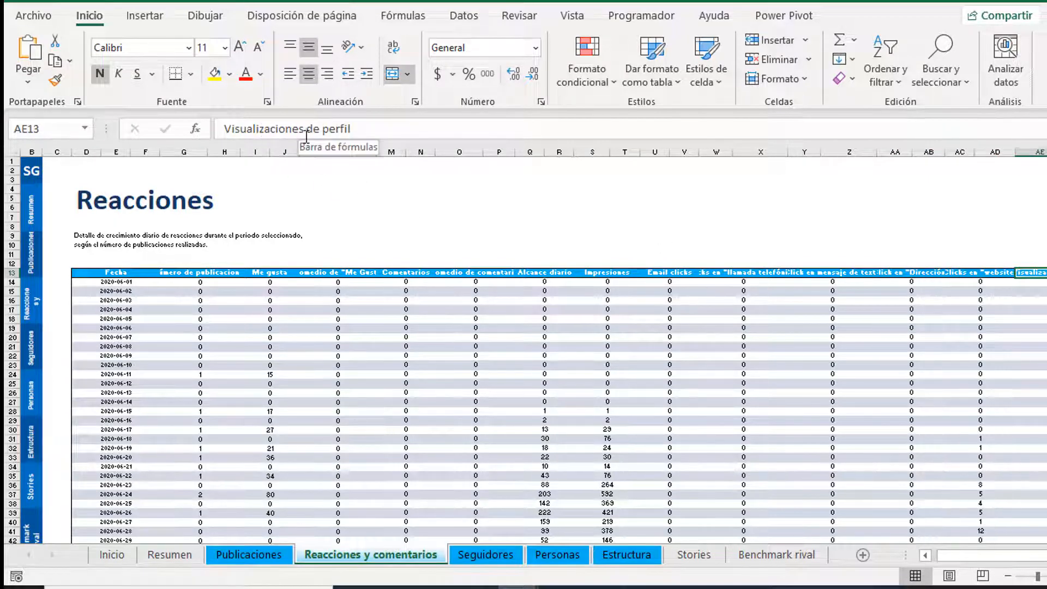
pyautogui.click(551, 291)
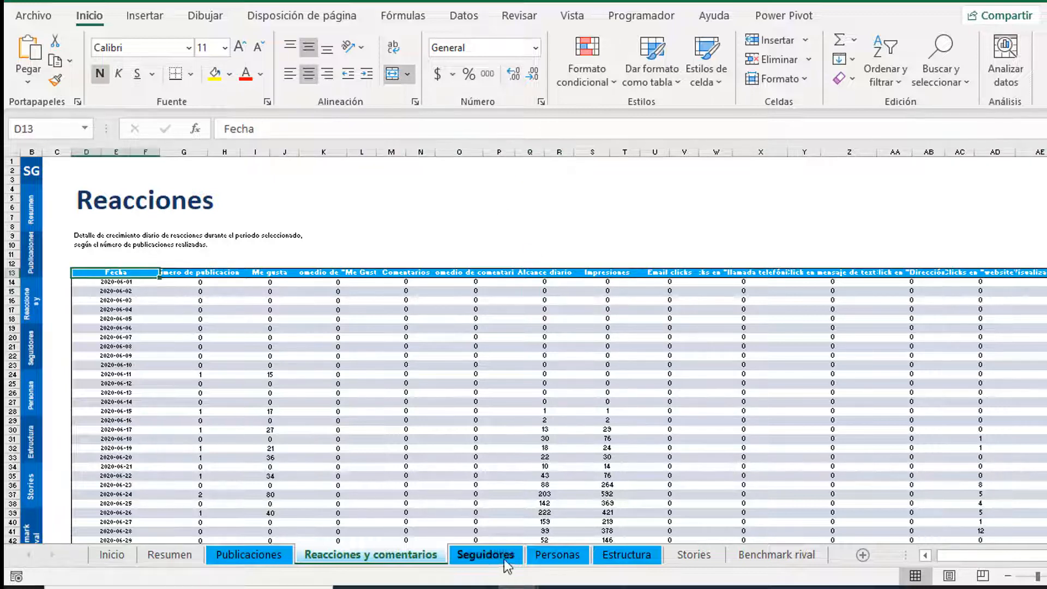
# Step: Look over the publication counts on the Seguidores sheet
pyautogui.click(483, 554)
pyautogui.click(251, 395)
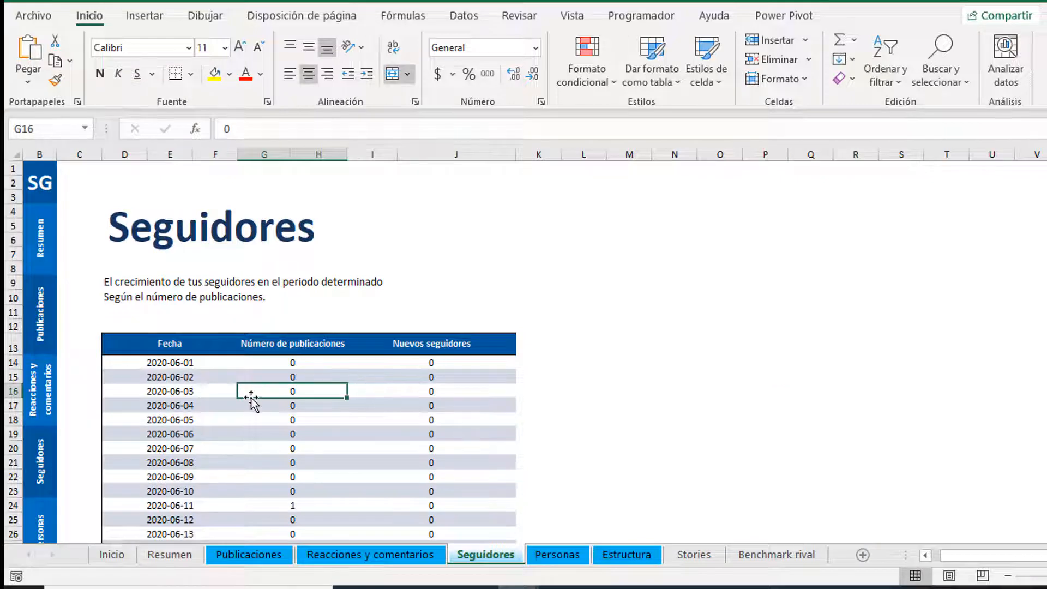
pyautogui.scroll(-1, 252, 400)
pyautogui.click(246, 376)
pyautogui.scroll(-14, 273, 332)
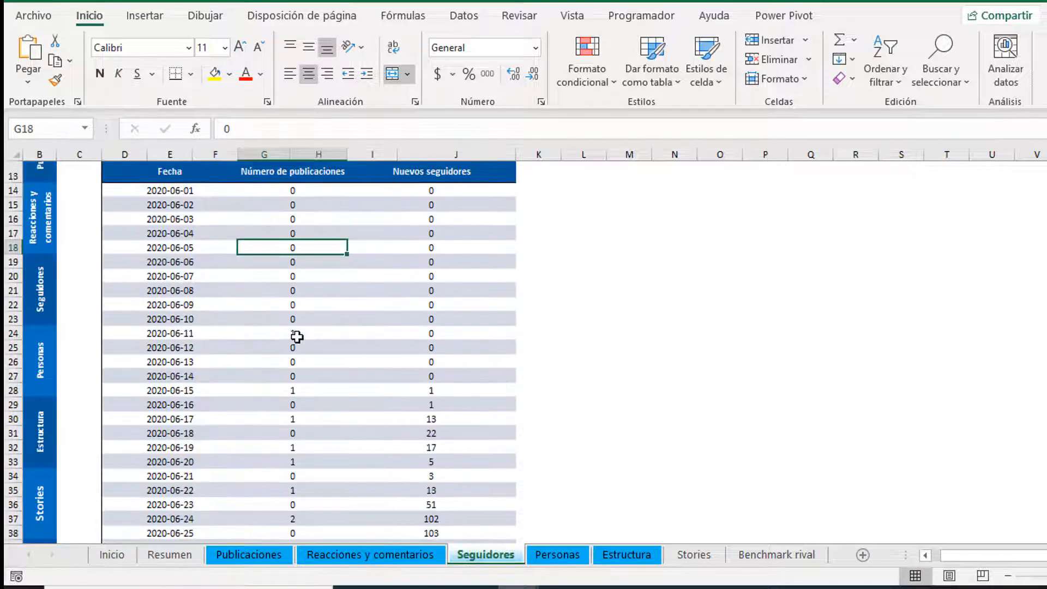
pyautogui.scroll(15, 297, 335)
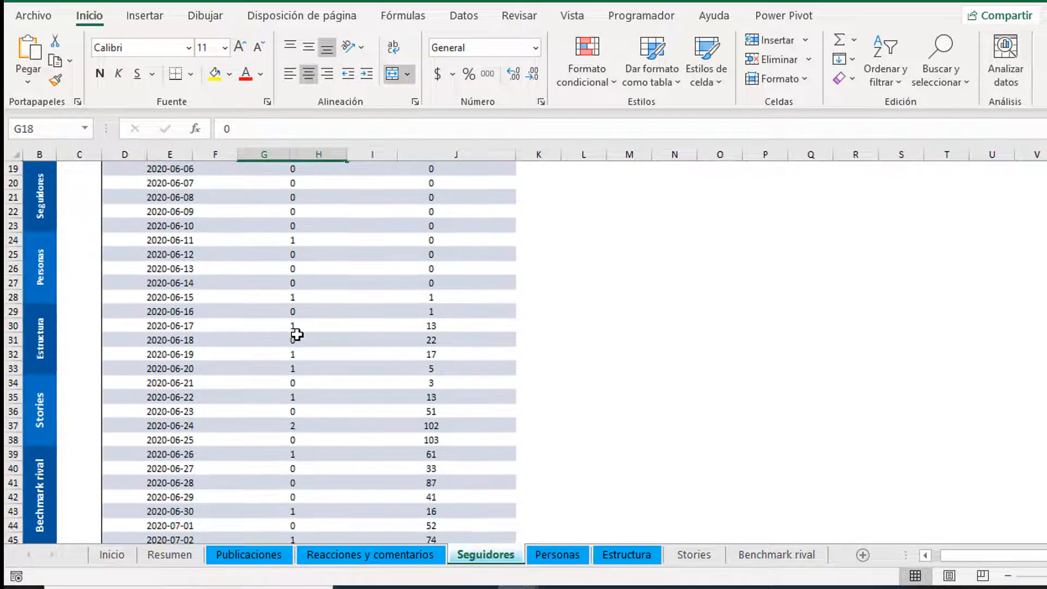
# Step: Browse the Personas sheet, including the Medellín city entry
pyautogui.click(570, 556)
pyautogui.click(327, 248)
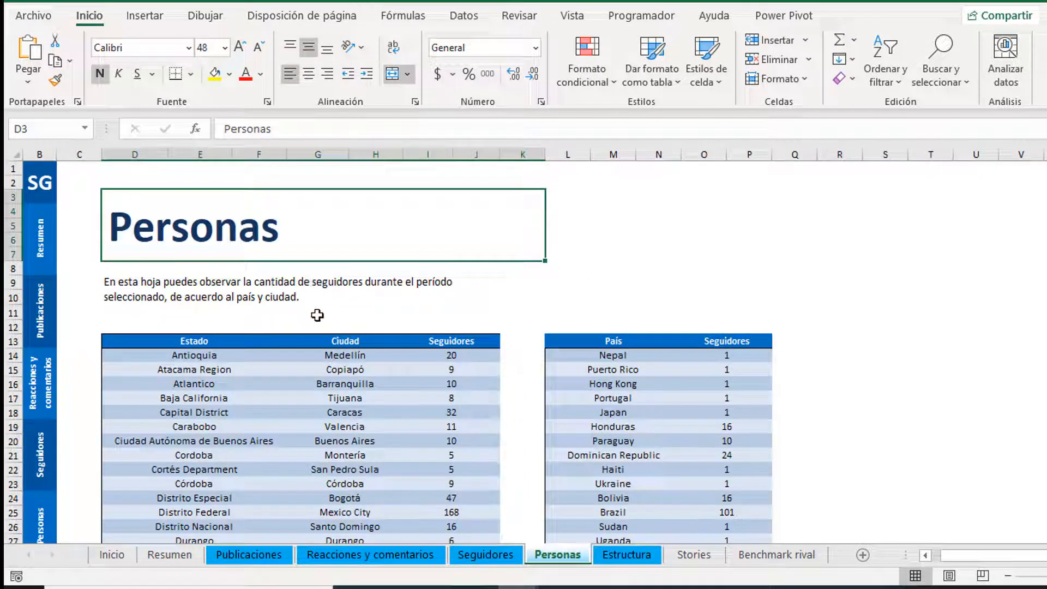
pyautogui.scroll(-1, 317, 313)
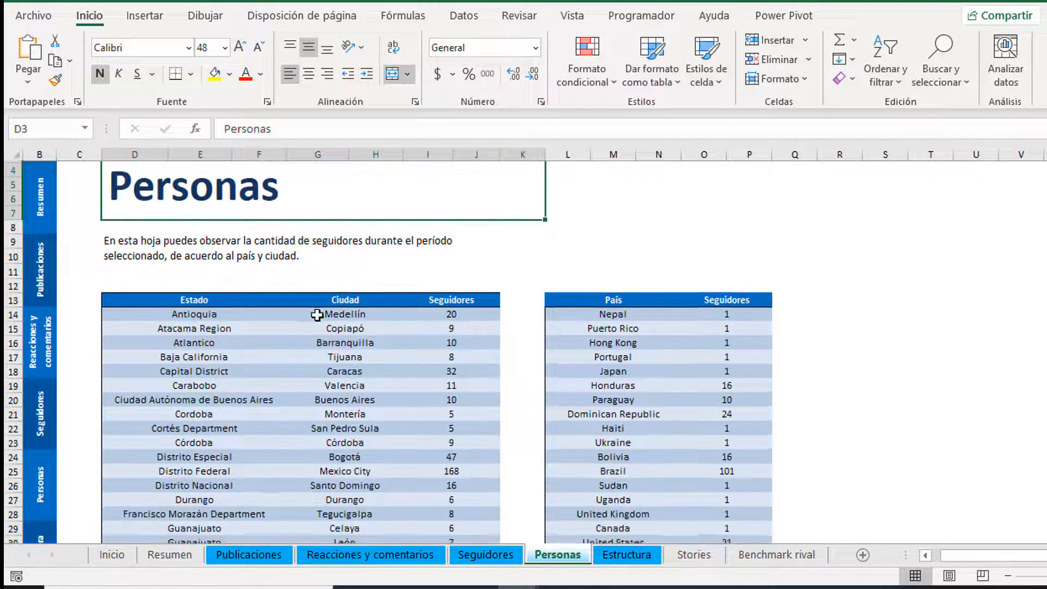
pyautogui.click(344, 312)
pyautogui.scroll(-1, 349, 360)
pyautogui.scroll(-12, 349, 360)
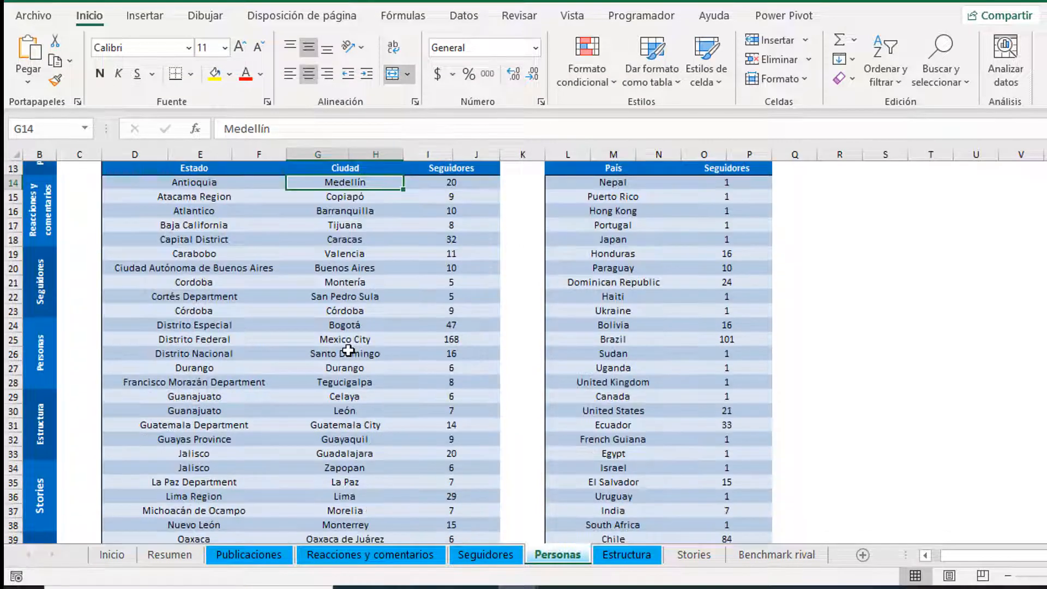
pyautogui.scroll(14, 369, 316)
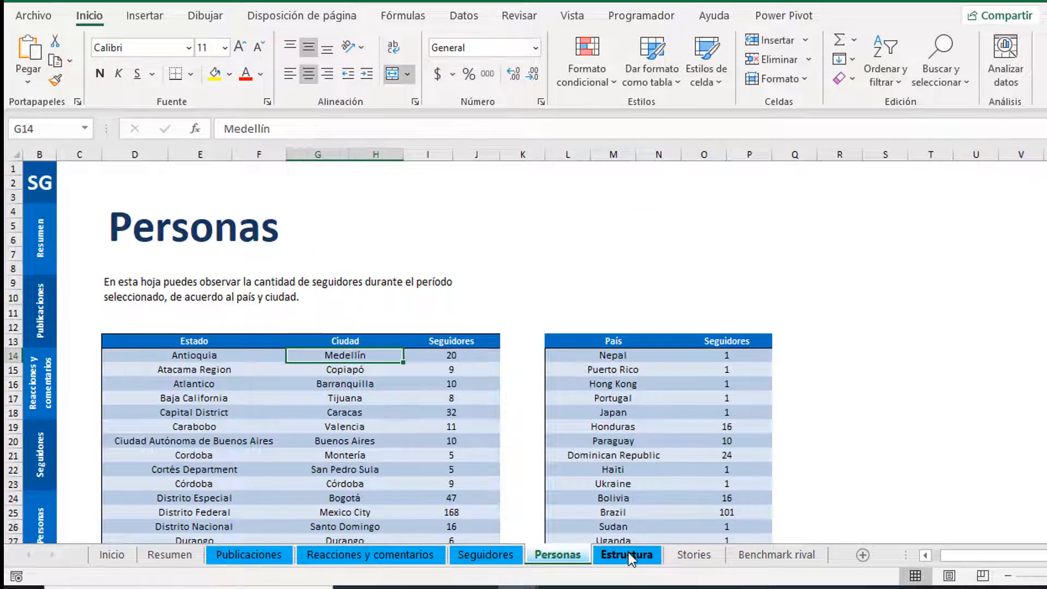
# Step: Review the Estructura sheet's gender table and its 124 followers value
pyautogui.click(628, 555)
pyautogui.click(274, 367)
pyautogui.click(284, 304)
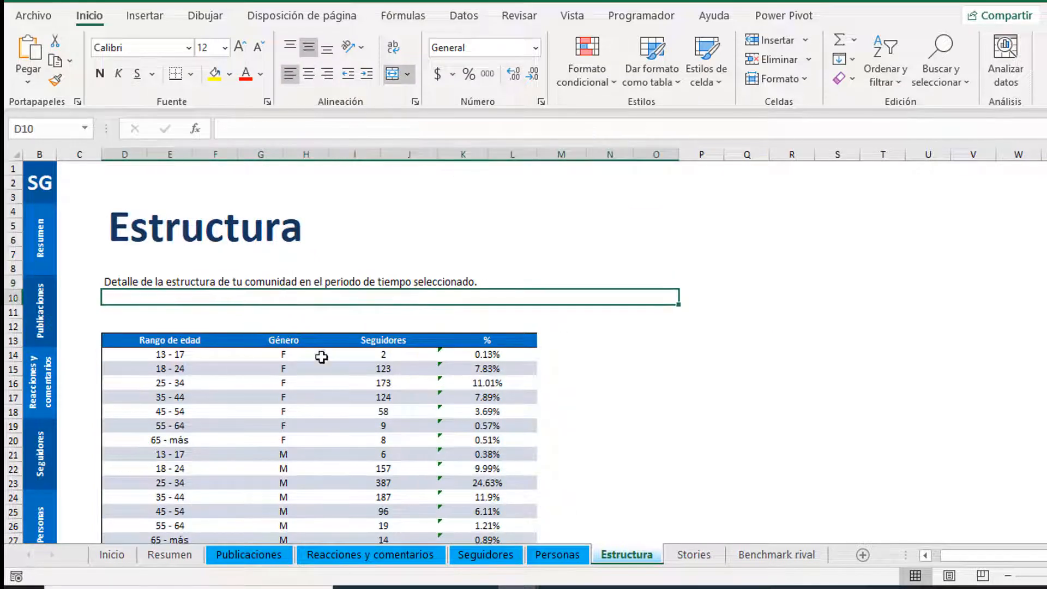
pyautogui.scroll(-2, 344, 379)
pyautogui.moveTo(283, 299); pyautogui.dragTo(289, 376)
pyautogui.scroll(2, 290, 377)
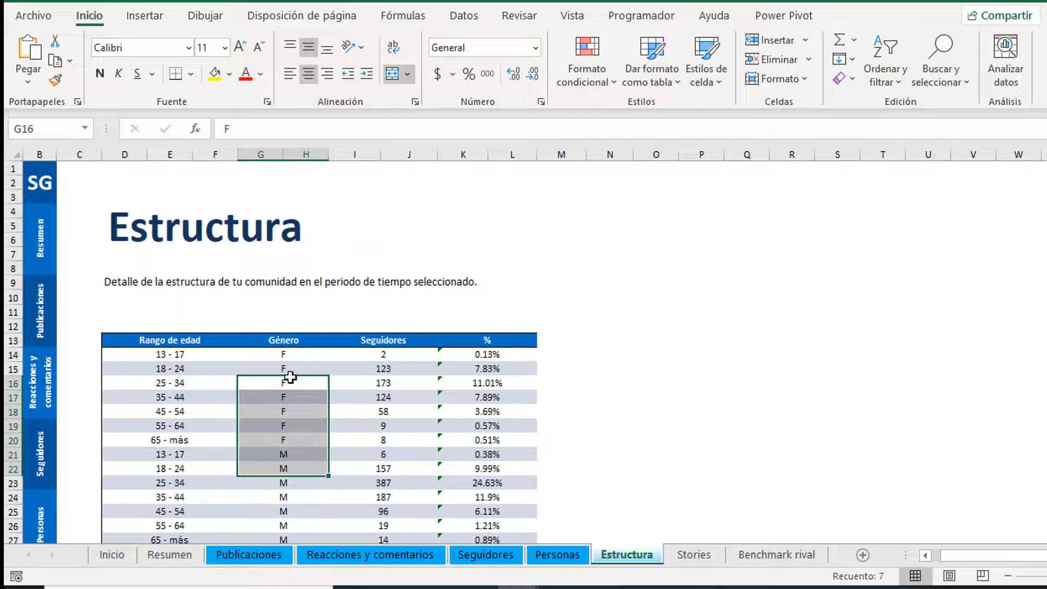
pyautogui.click(404, 396)
pyautogui.scroll(-1, 403, 396)
pyautogui.scroll(1, 404, 396)
# Step: Look over the empty Stories table
pyautogui.click(688, 554)
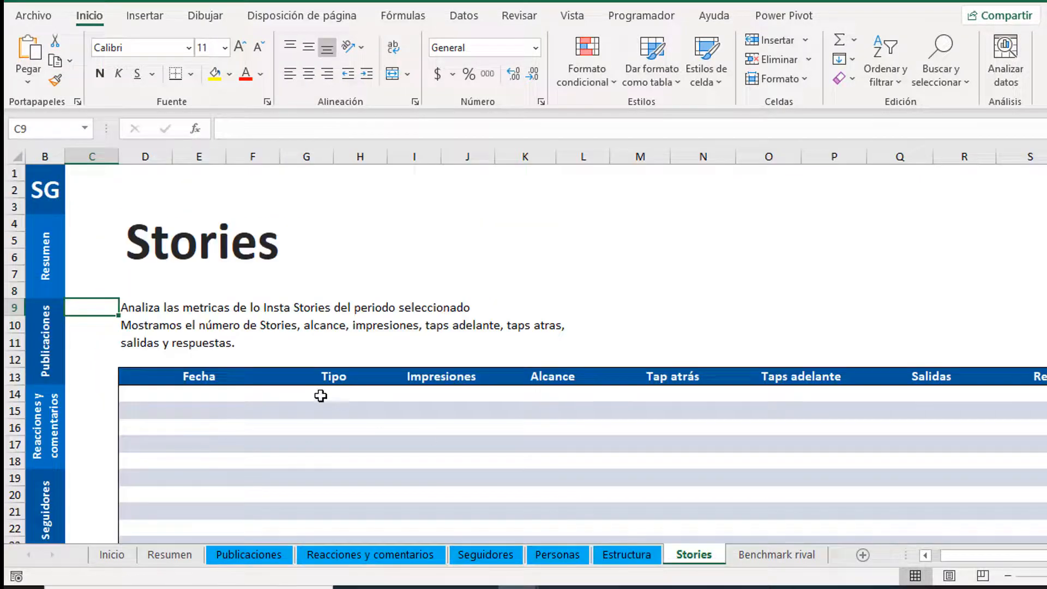
pyautogui.click(216, 388)
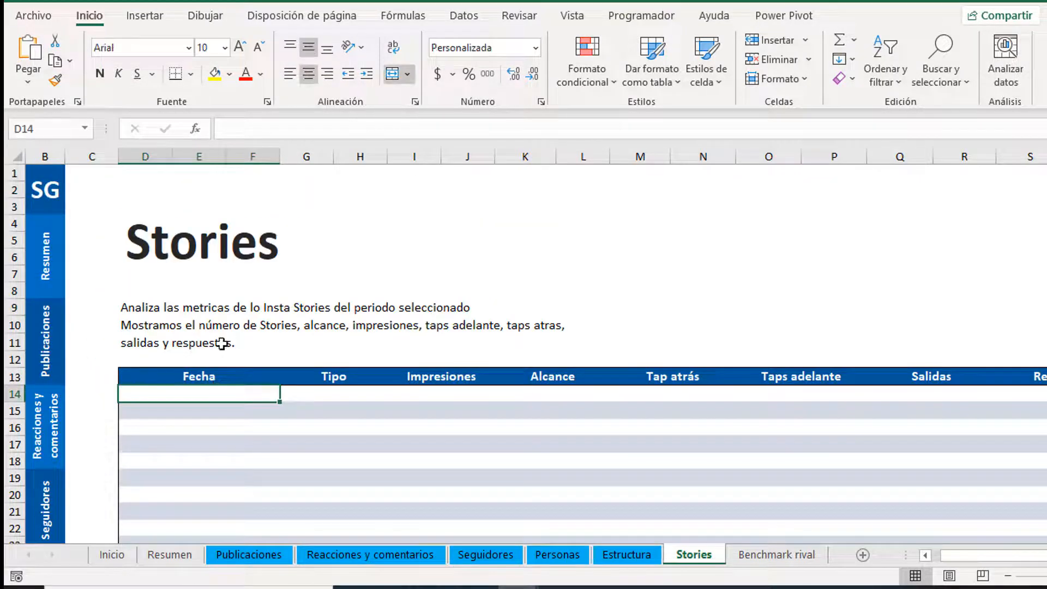
pyautogui.click(241, 439)
pyautogui.scroll(-2, 218, 392)
pyautogui.moveTo(224, 296); pyautogui.dragTo(971, 394)
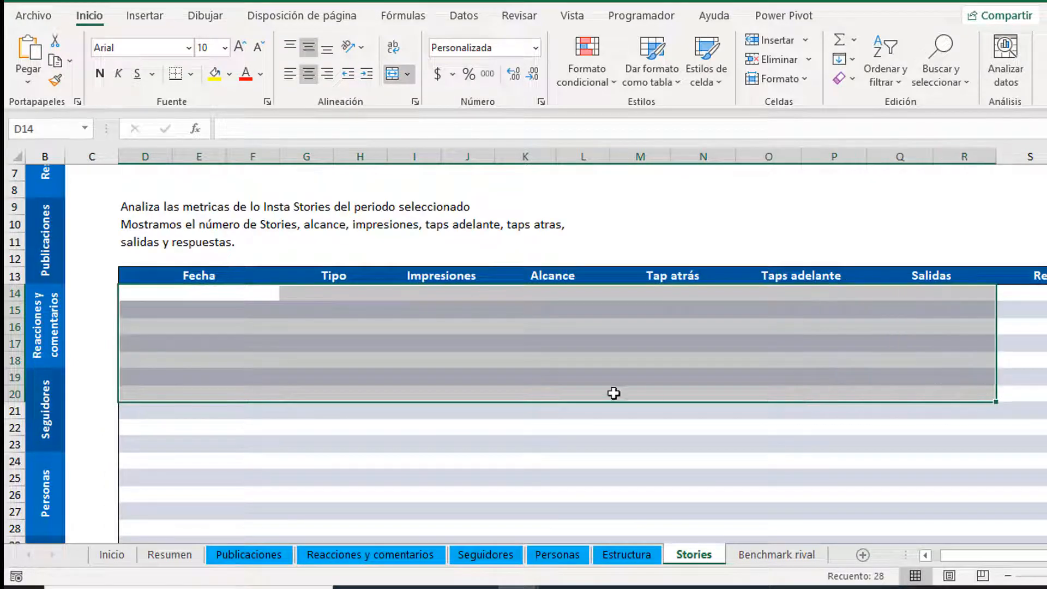
pyautogui.scroll(2, 613, 393)
# Step: Look over the empty Benchmark rival table with its Usuario and Publicaciones columns
pyautogui.click(755, 556)
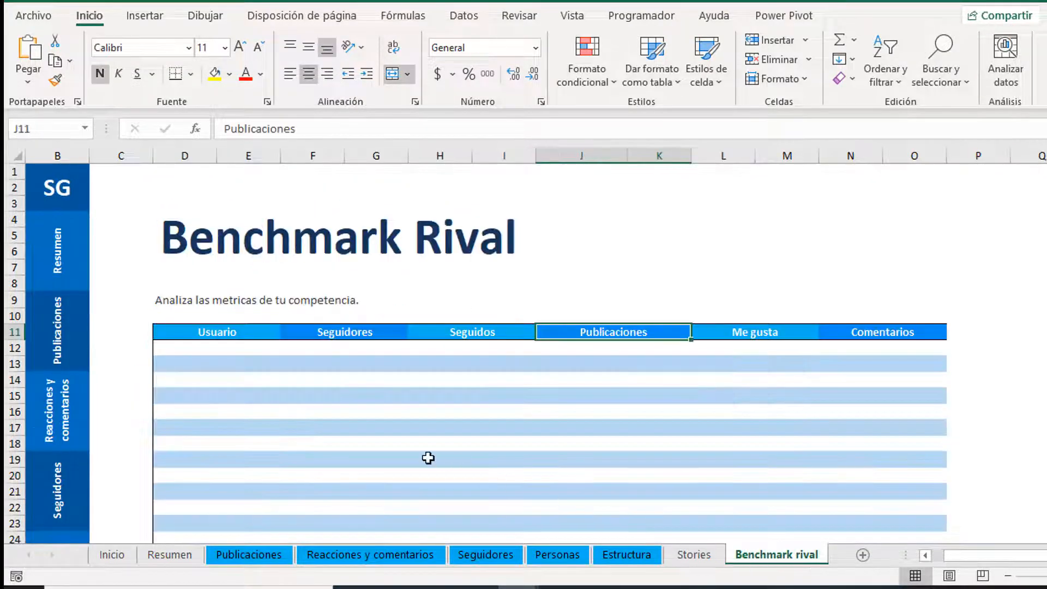
pyautogui.click(235, 410)
pyautogui.click(232, 379)
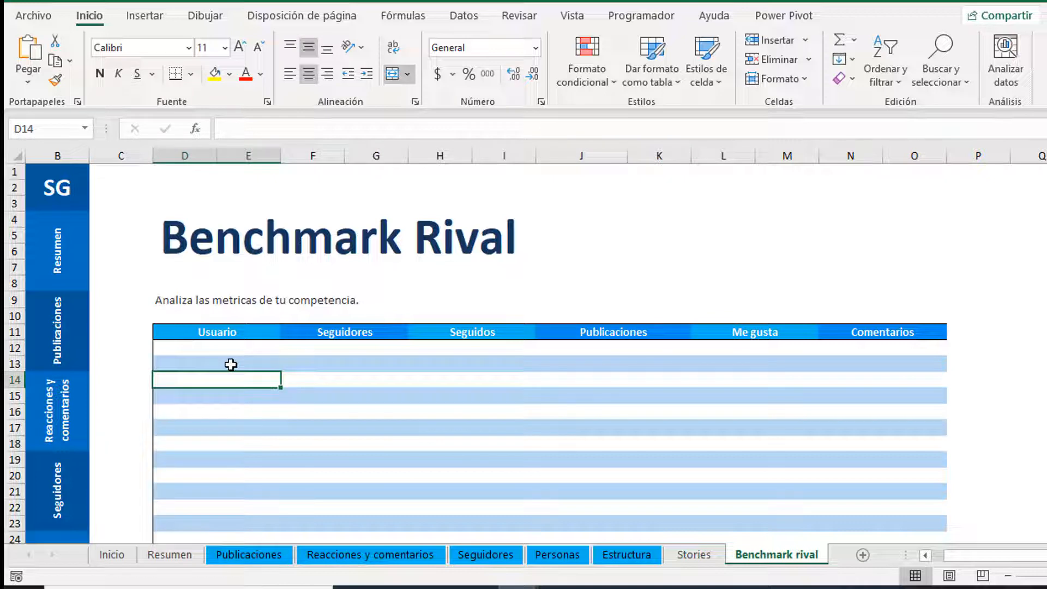
pyautogui.scroll(-1, 230, 363)
pyautogui.scroll(1, 232, 360)
pyautogui.moveTo(236, 354); pyautogui.dragTo(884, 430)
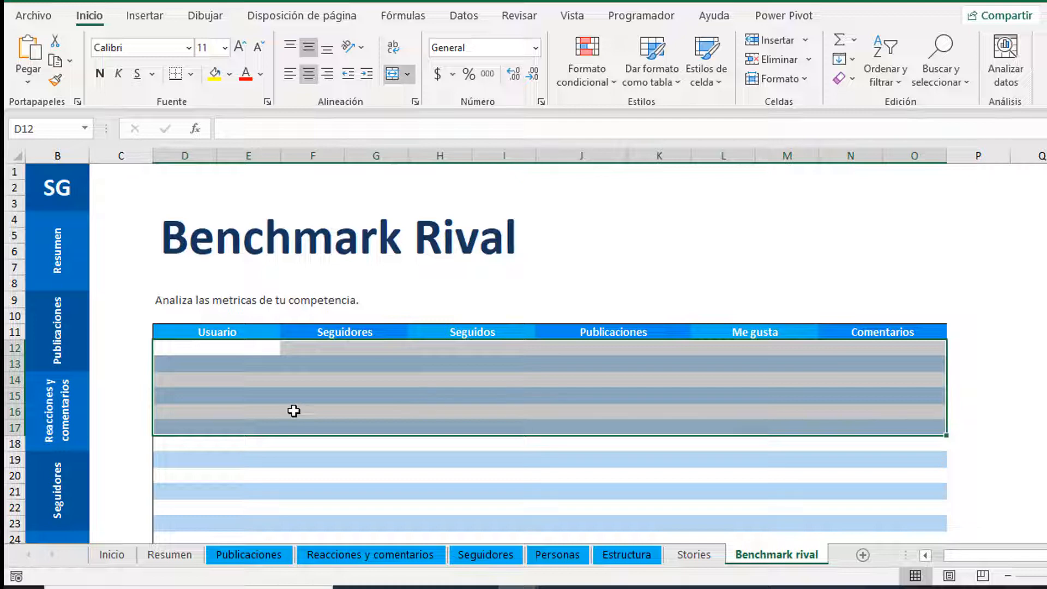
pyautogui.click(330, 367)
pyautogui.click(585, 375)
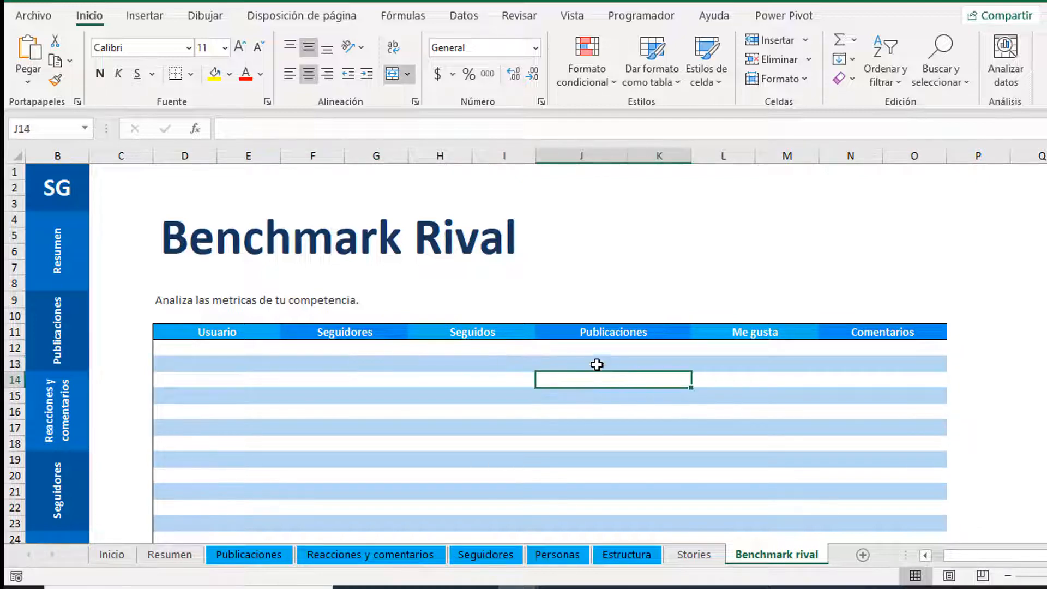
# Step: Cycle back through Stories, Estructura, Personas, Seguidores and Reacciones to the Publicaciones sheet
pyautogui.click(695, 555)
pyautogui.click(627, 556)
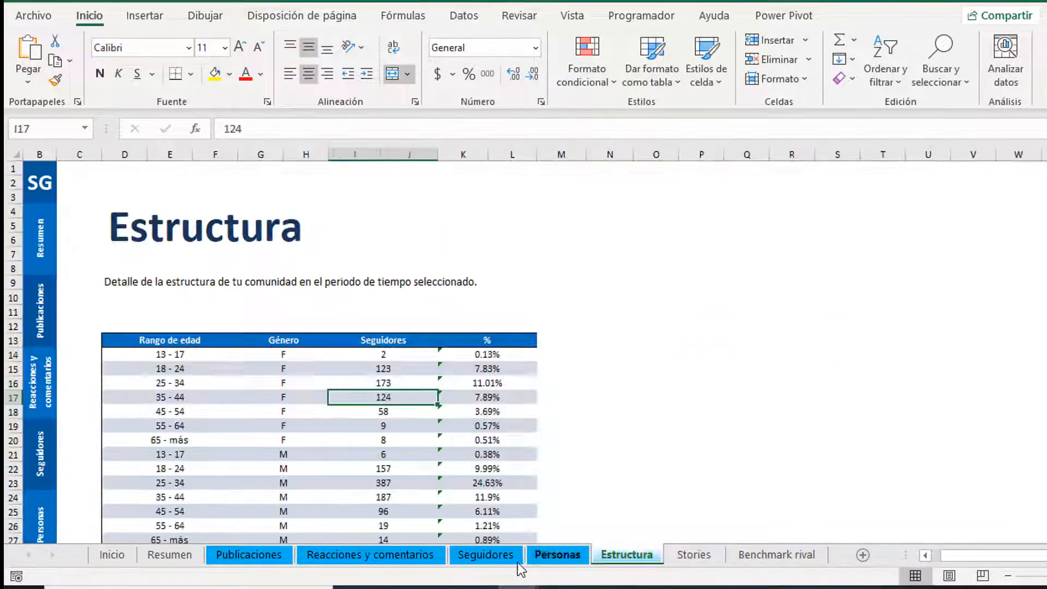
pyautogui.click(559, 555)
pyautogui.click(483, 555)
pyautogui.click(376, 555)
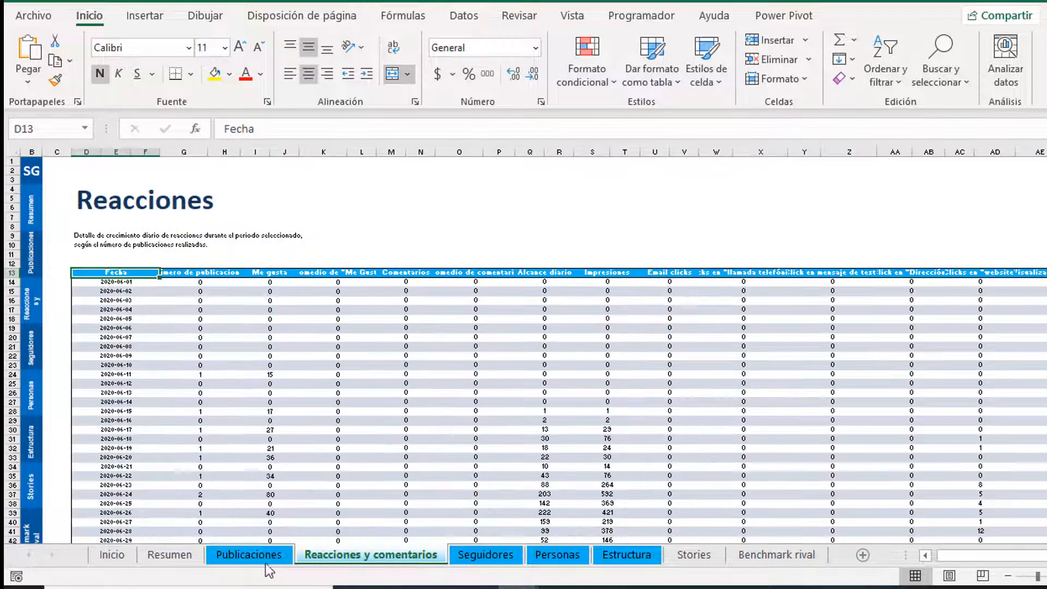
pyautogui.click(262, 558)
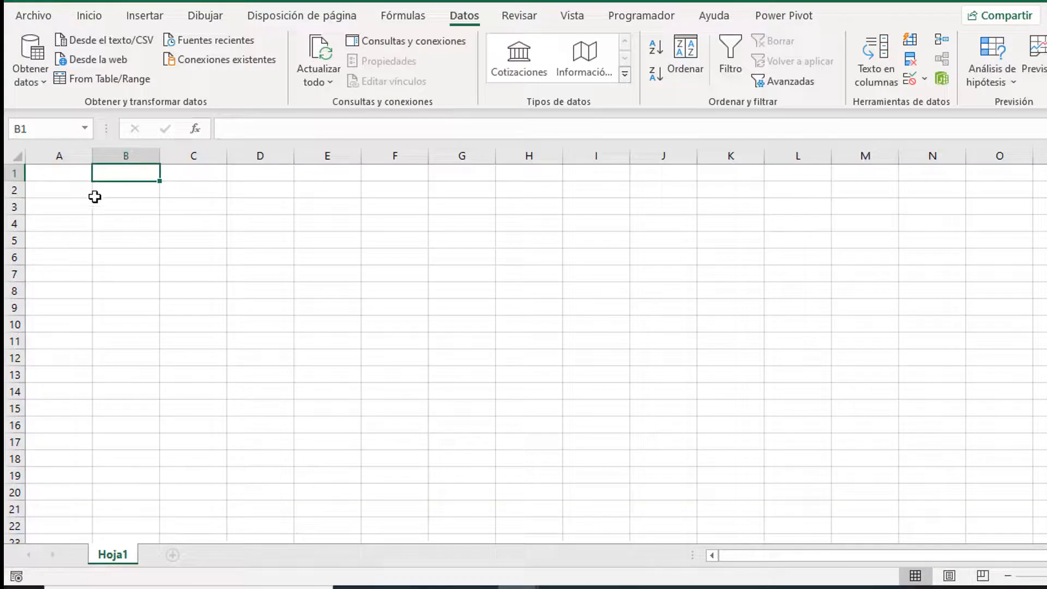
# Step: Start a Desde una carpeta import pointed at the Reportes Instagram folder
pyautogui.click(90, 192)
pyautogui.click(41, 83)
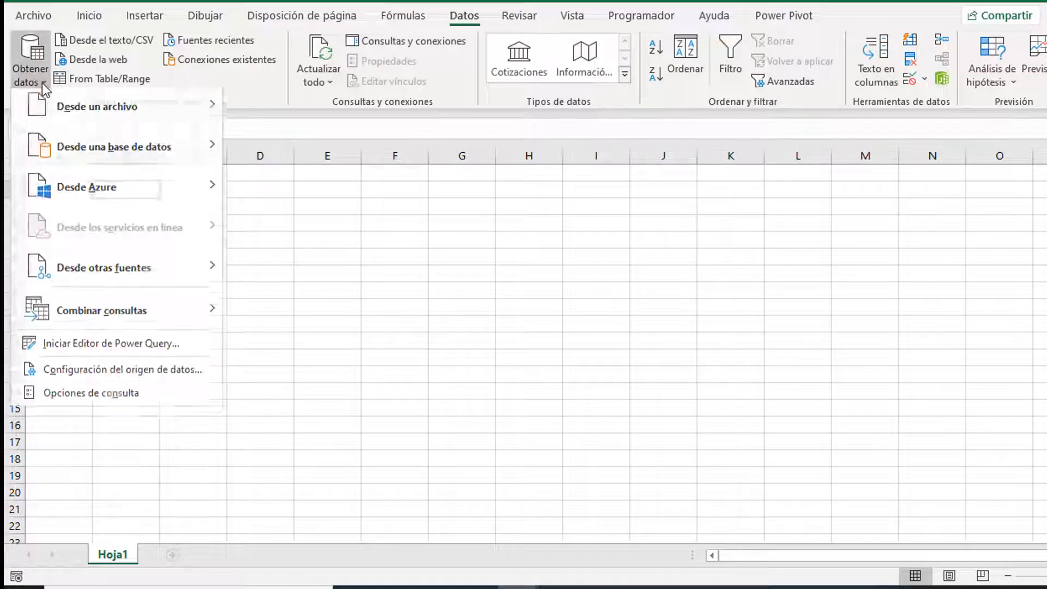
pyautogui.moveTo(119, 112)
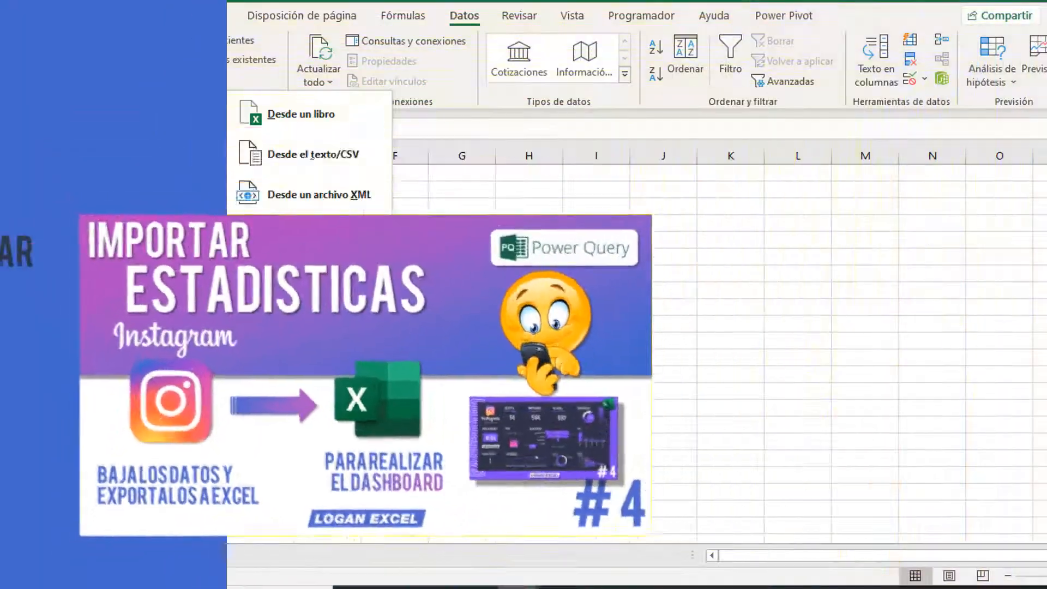
pyautogui.click(300, 312)
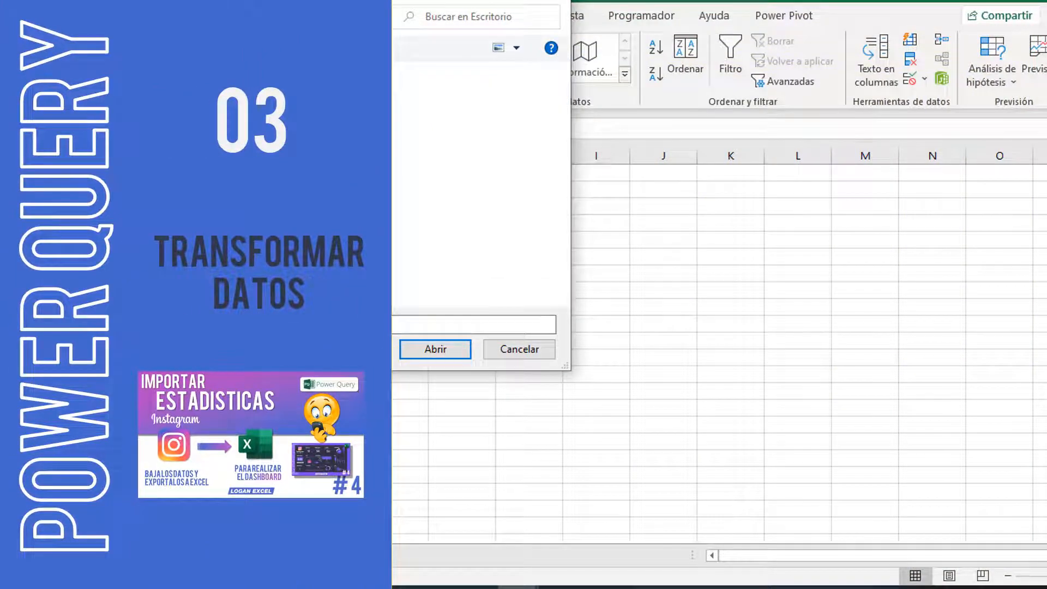
pyautogui.click(304, 121)
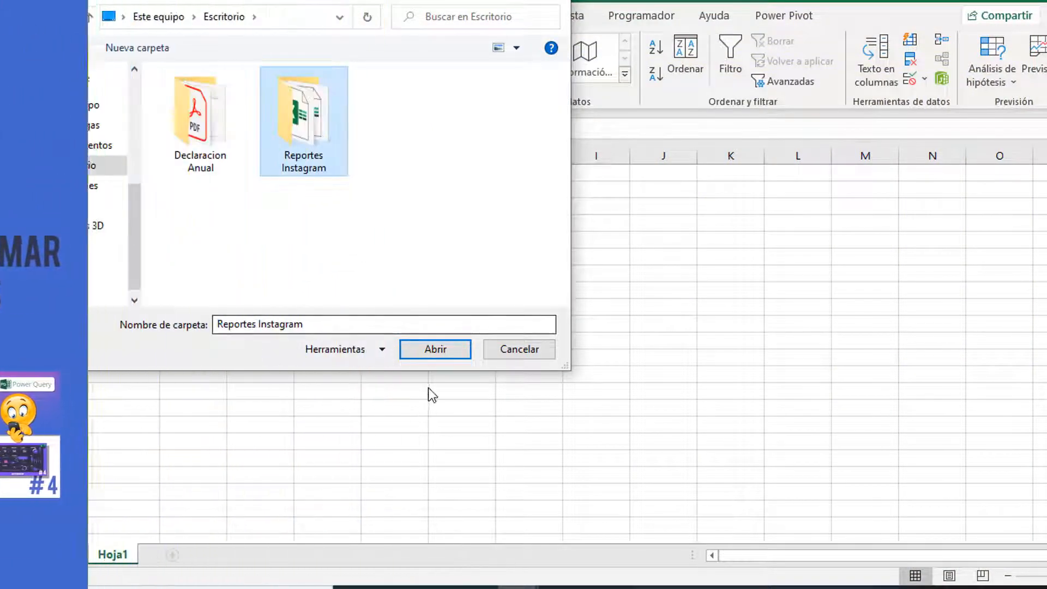
pyautogui.click(435, 352)
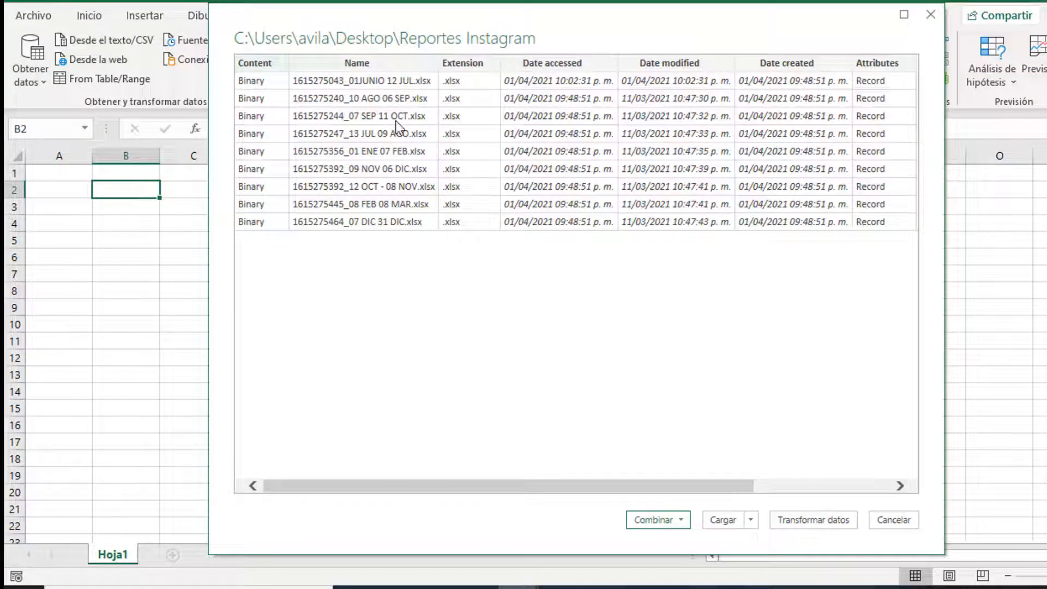
# Step: Load the folder's file list into the Power Query editor and review the report file names
pyautogui.click(809, 521)
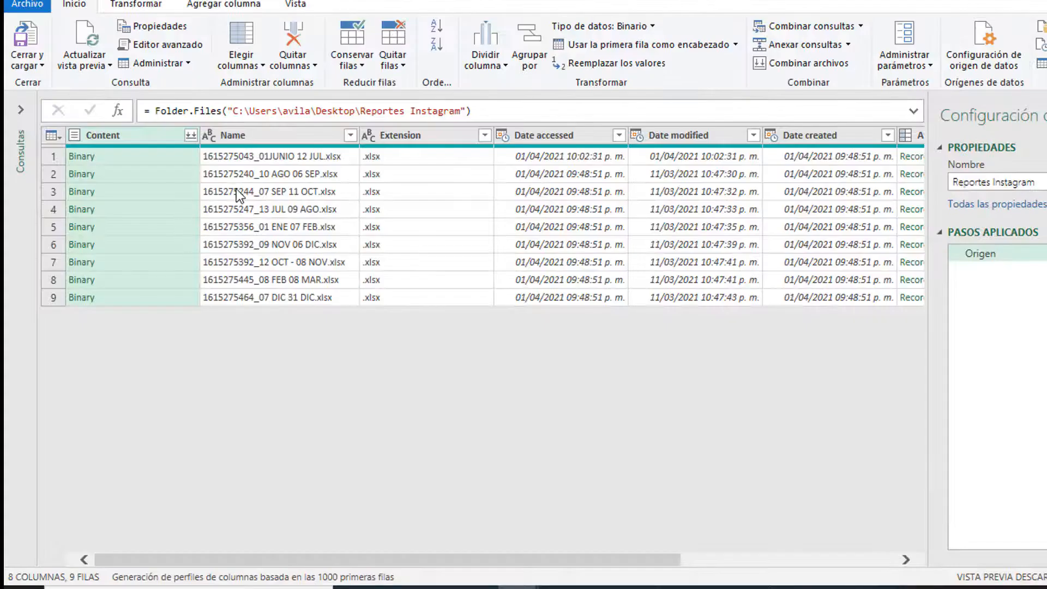
pyautogui.click(237, 191)
pyautogui.click(256, 158)
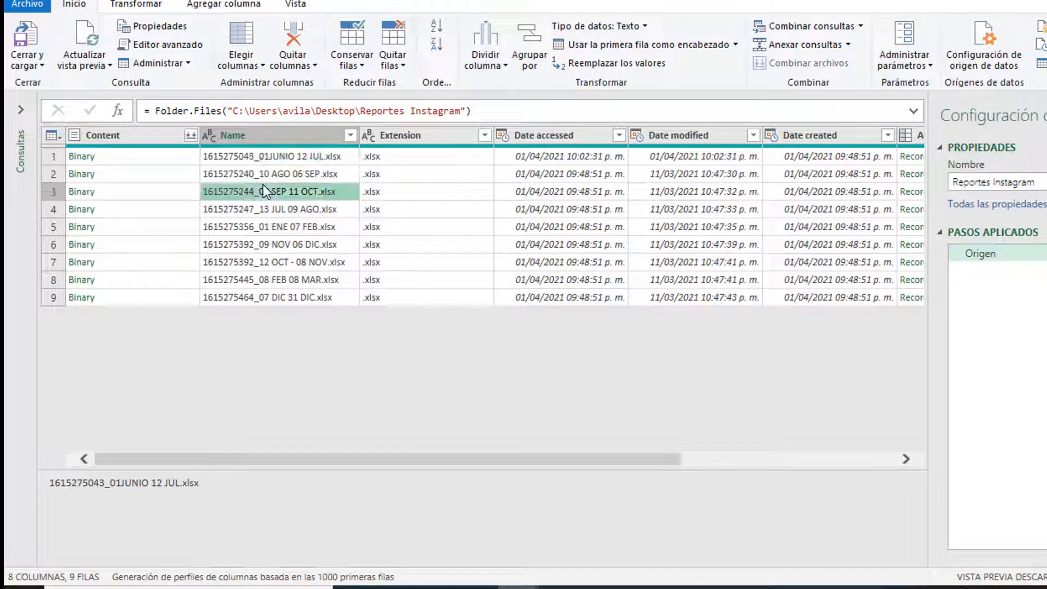
pyautogui.click(255, 172)
pyautogui.click(267, 210)
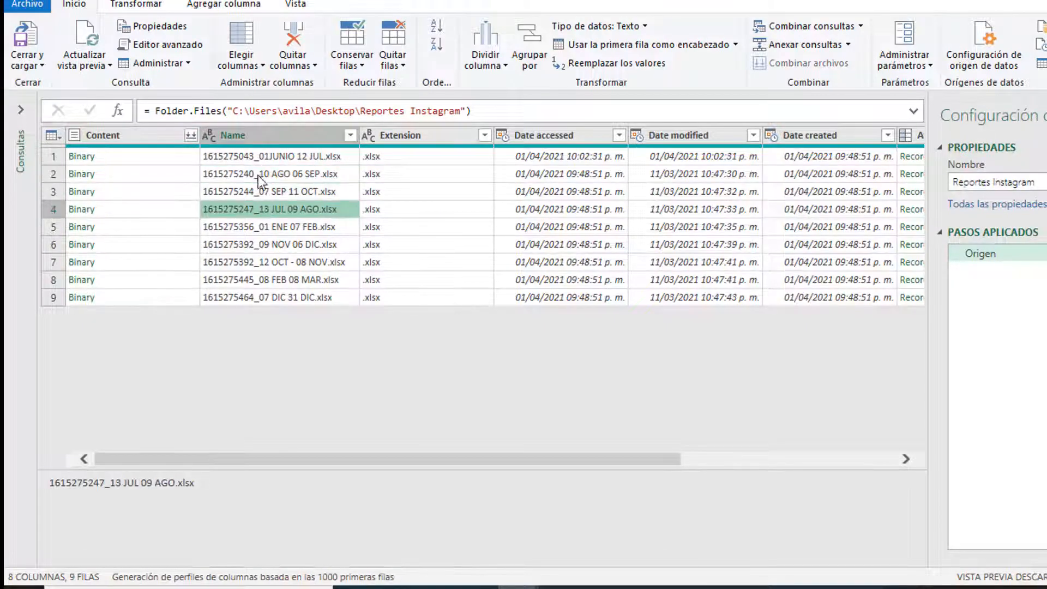
pyautogui.click(258, 178)
pyautogui.click(259, 137)
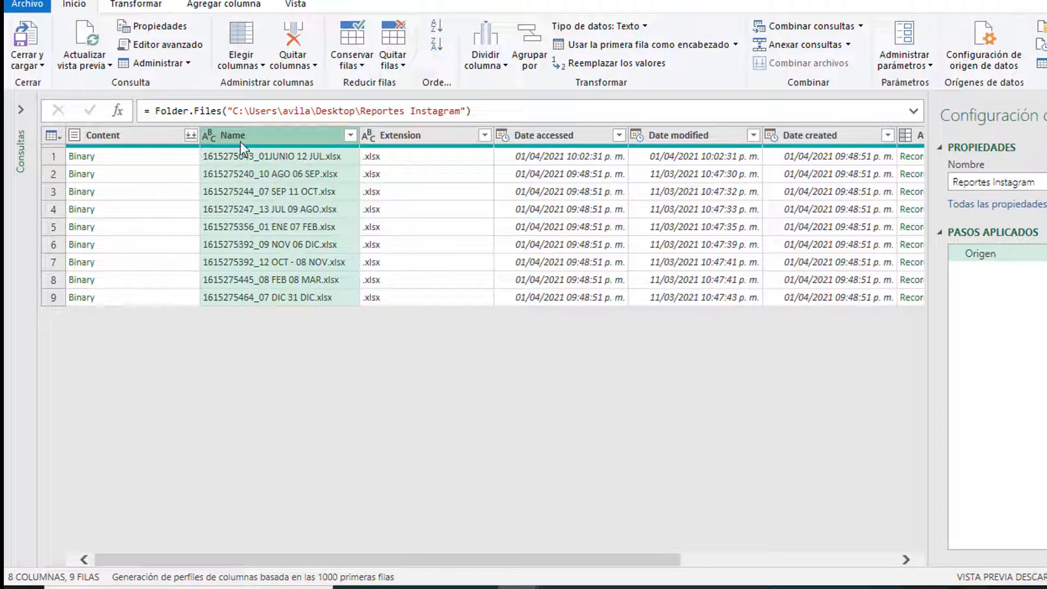
# Step: Keep only the Name and Content columns of the Reportes Instagram query
pyautogui.click(150, 135)
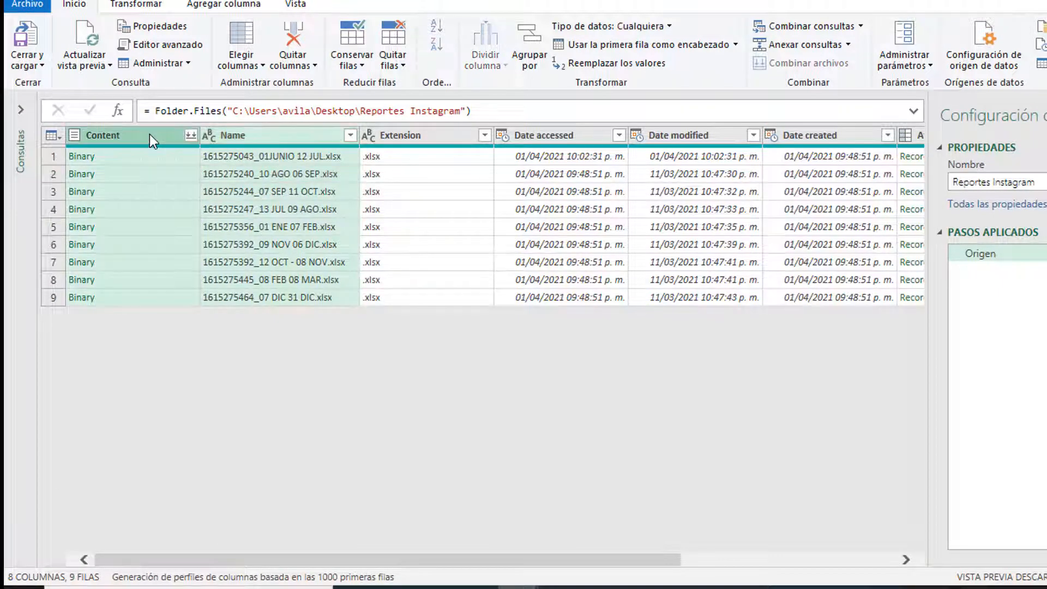
pyautogui.rightClick(150, 135)
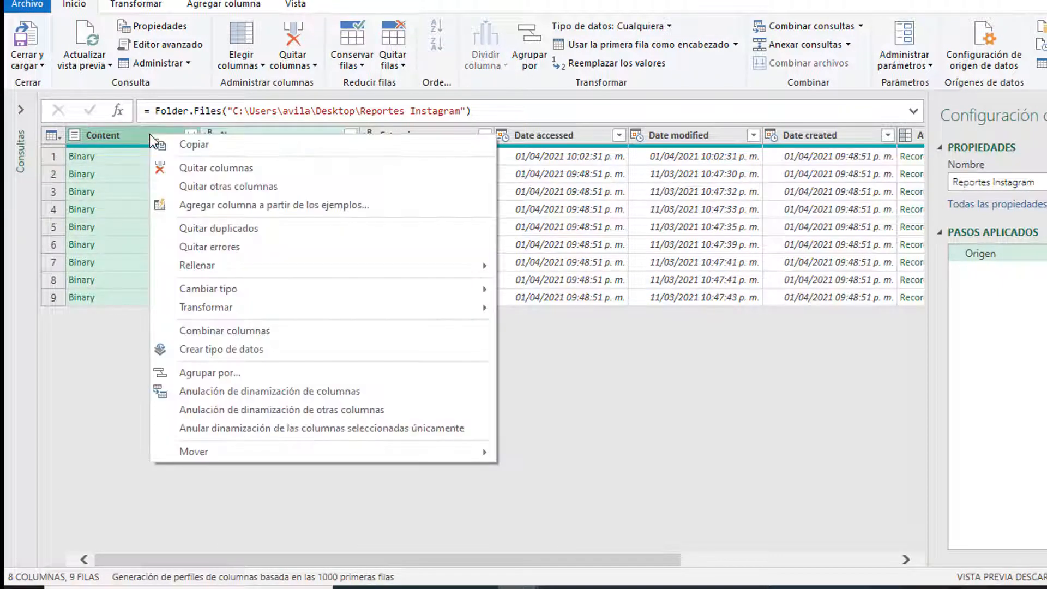
pyautogui.click(201, 188)
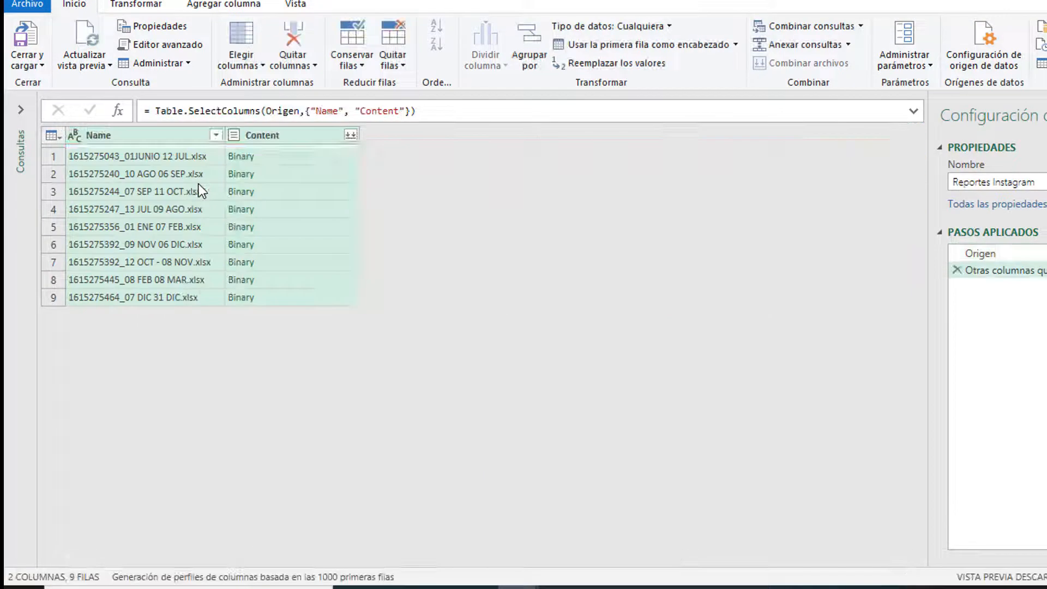
pyautogui.click(288, 159)
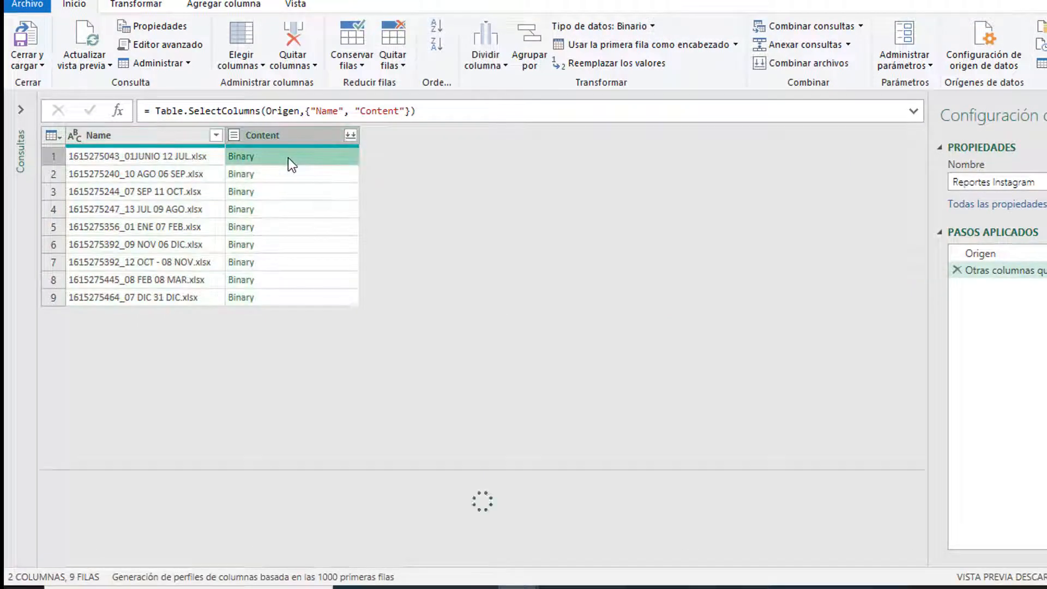
pyautogui.click(353, 139)
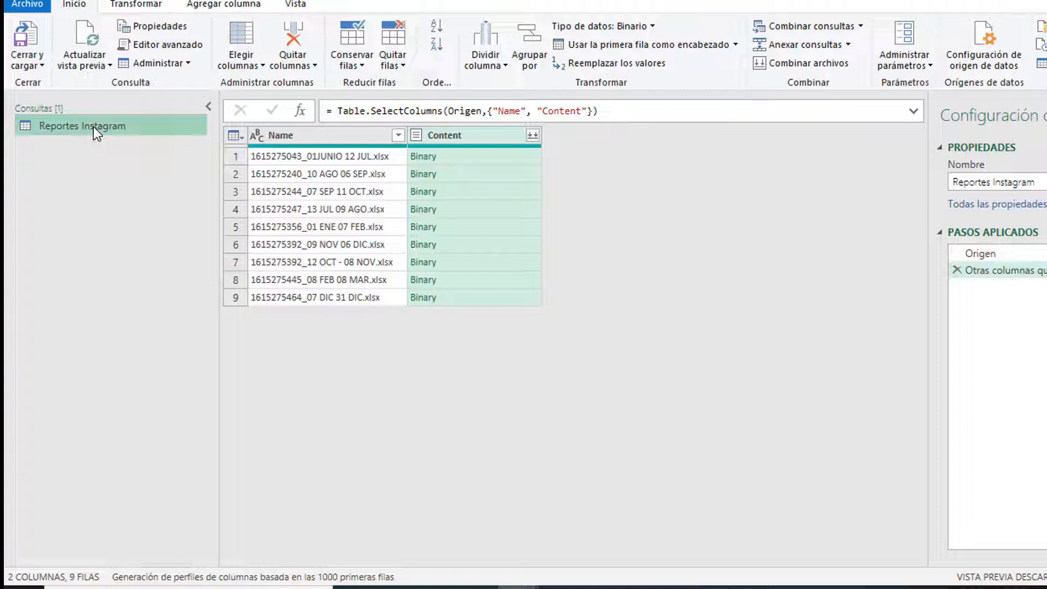
# Step: Duplicate the Reportes Instagram query and preview the Reacciones, Seguidores, Personas and Estructura pages
pyautogui.rightClick(93, 127)
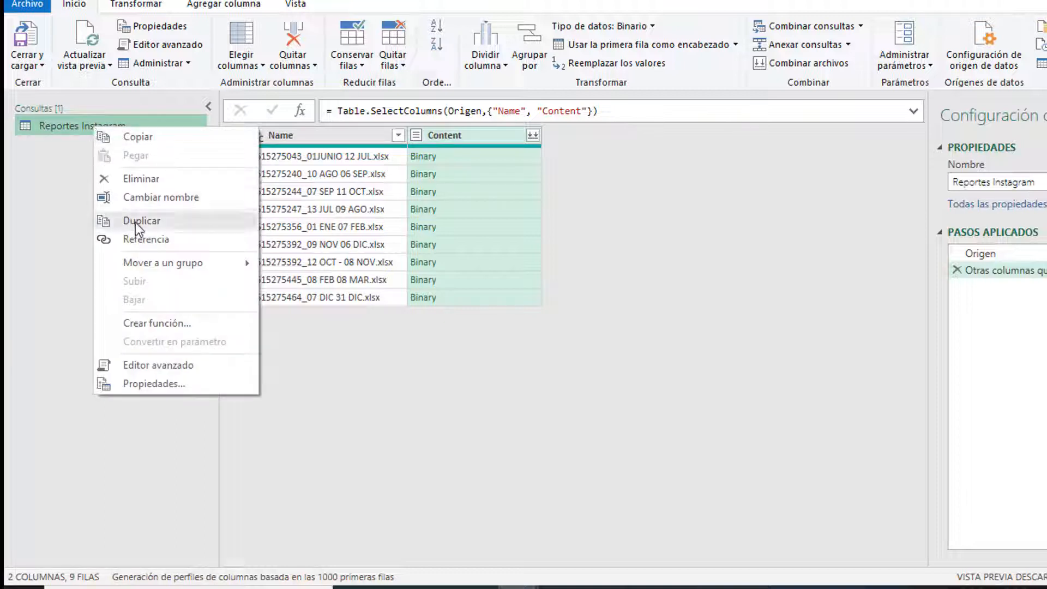
pyautogui.click(136, 223)
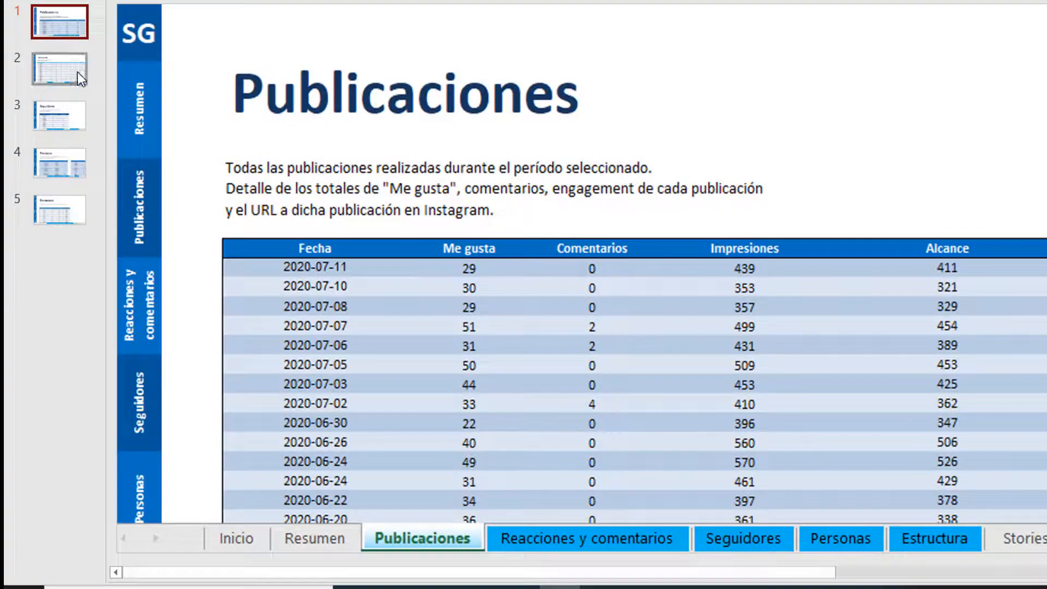
pyautogui.click(78, 72)
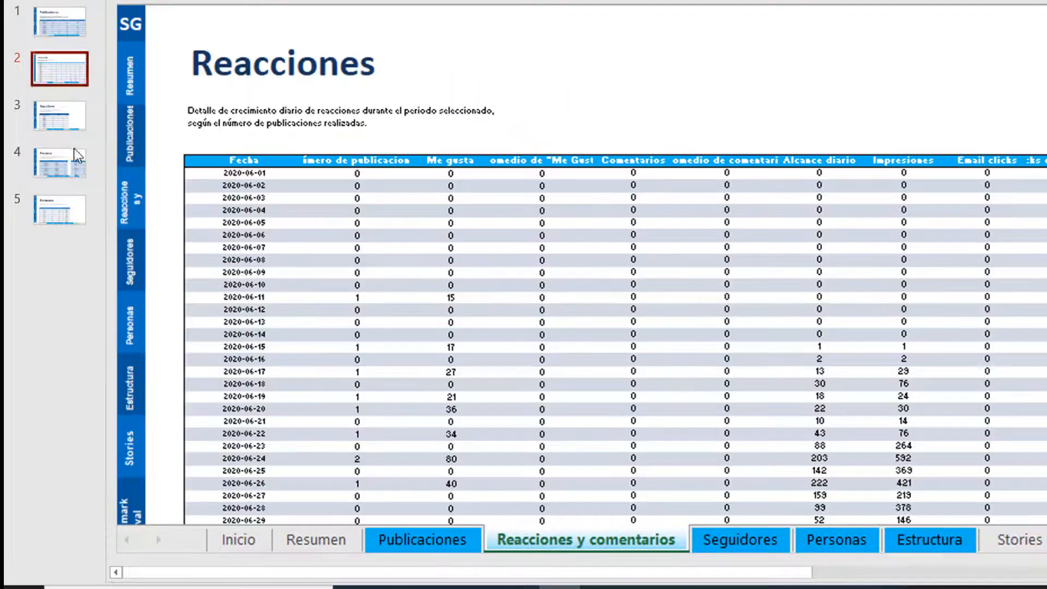
pyautogui.click(72, 117)
pyautogui.click(73, 164)
pyautogui.click(73, 211)
pyautogui.click(68, 37)
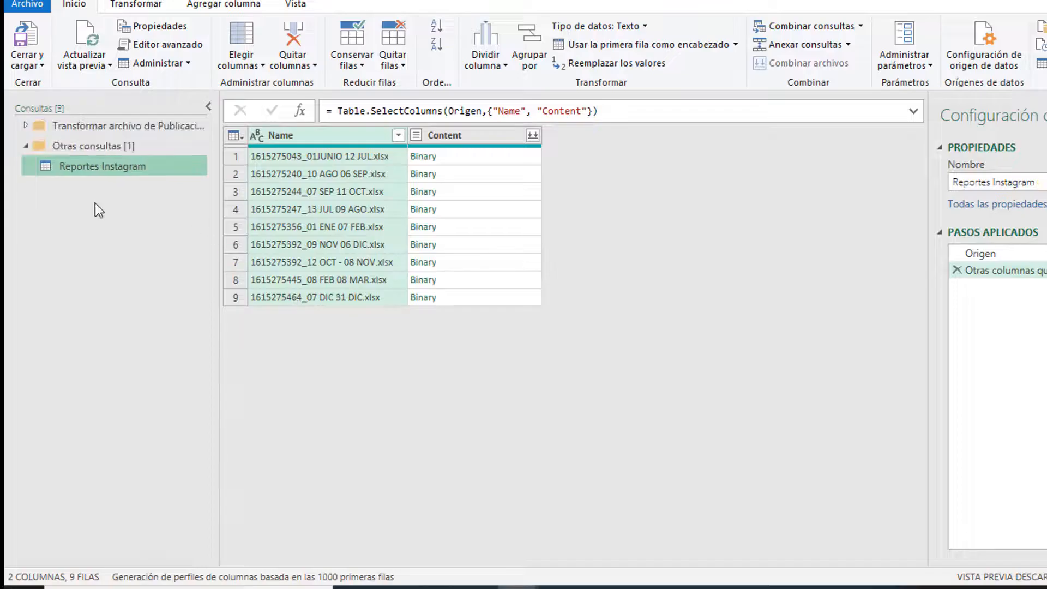
# Step: Duplicate Reportes Instagram again and rename the copy Publicaciones
pyautogui.rightClick(112, 171)
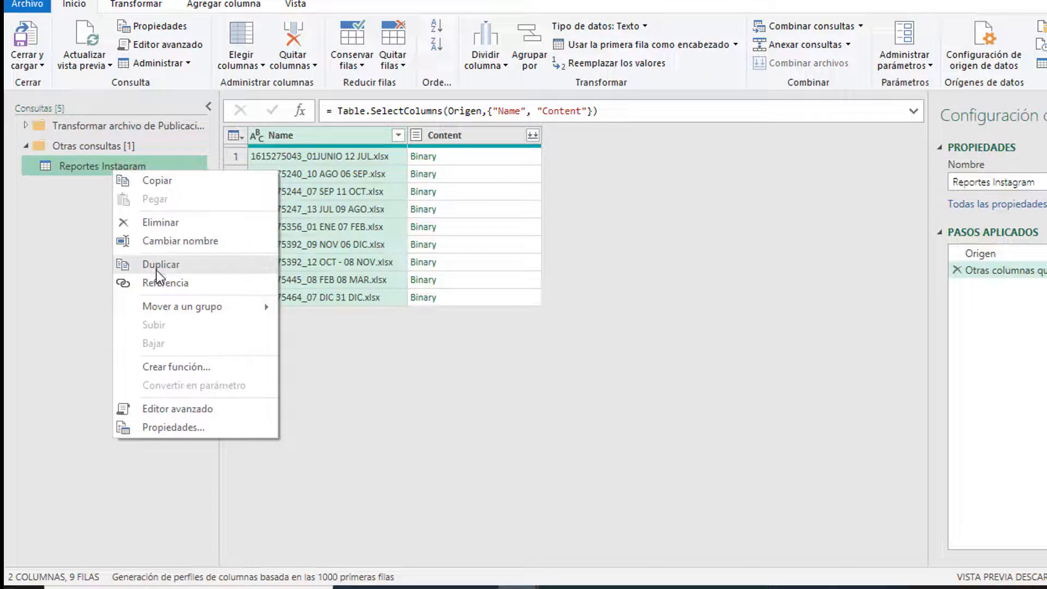
pyautogui.click(156, 267)
pyautogui.doubleClick(123, 184)
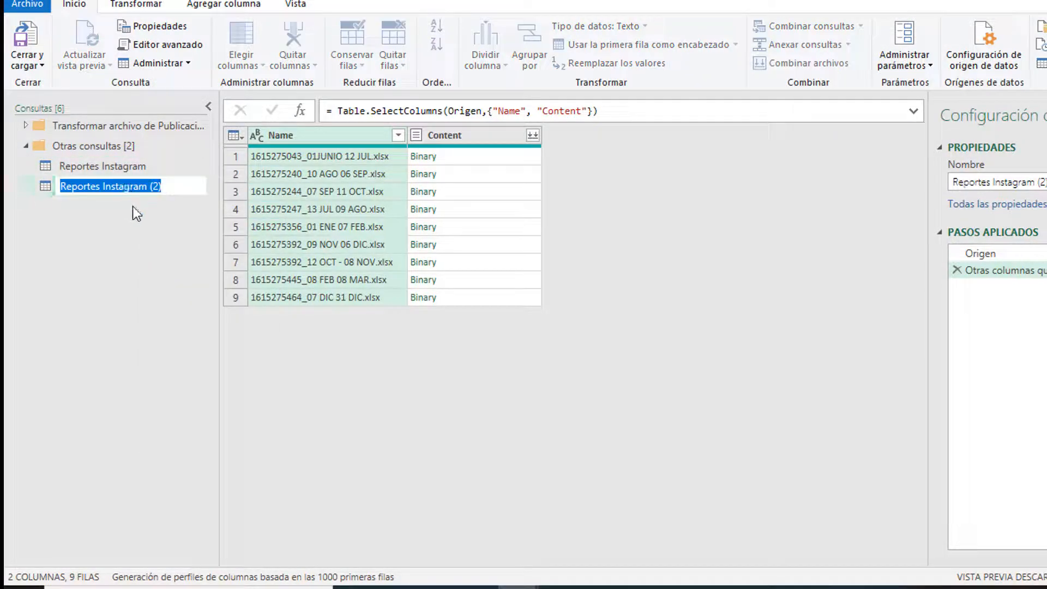
pyautogui.click(170, 185)
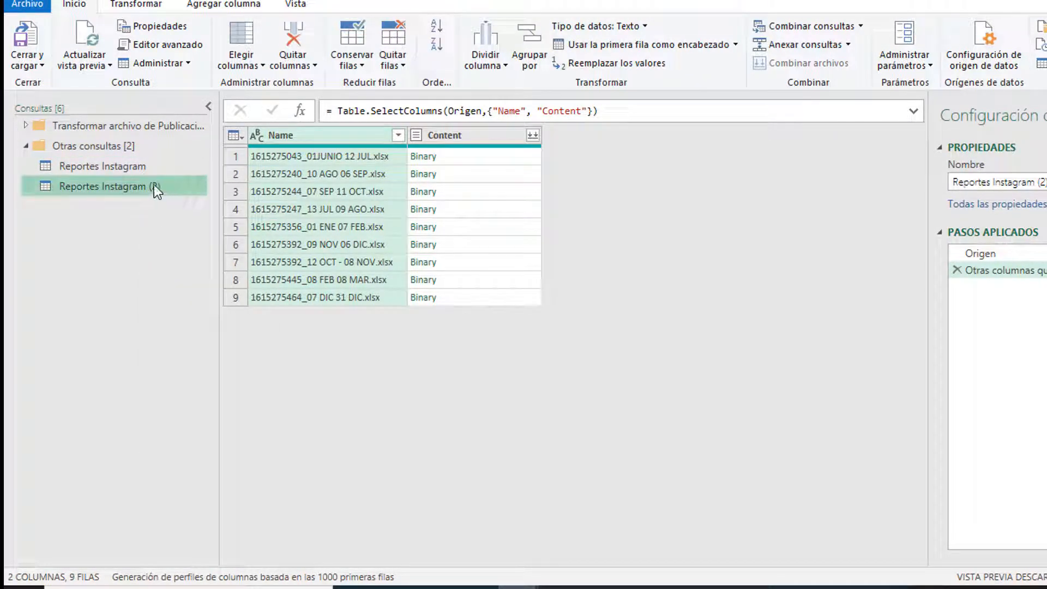
pyautogui.doubleClick(154, 184)
pyautogui.moveTo(180, 187); pyautogui.dragTo(19, 175)
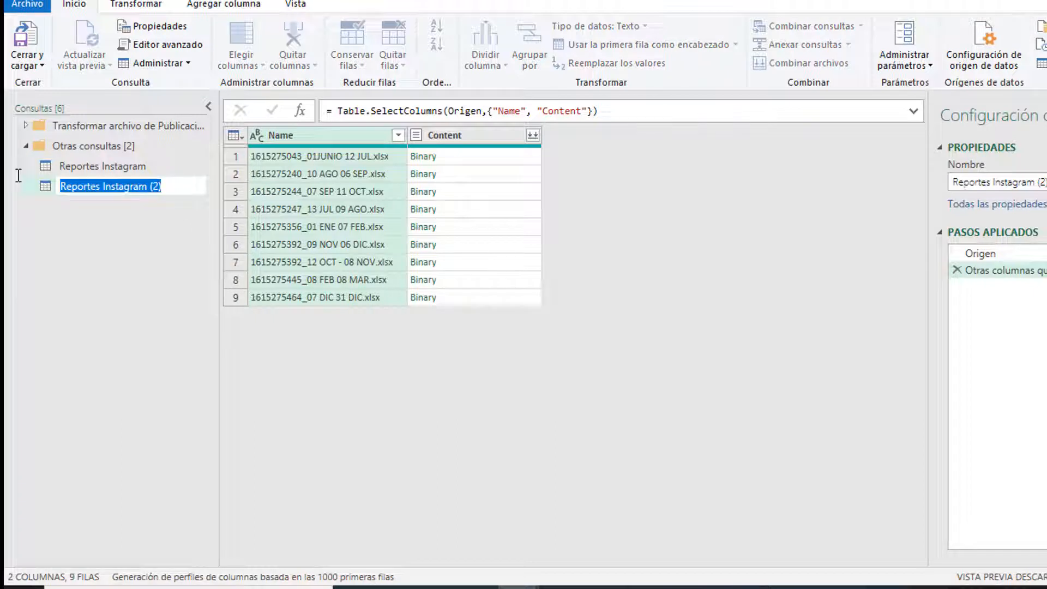
pyautogui.write('Publicaciones')
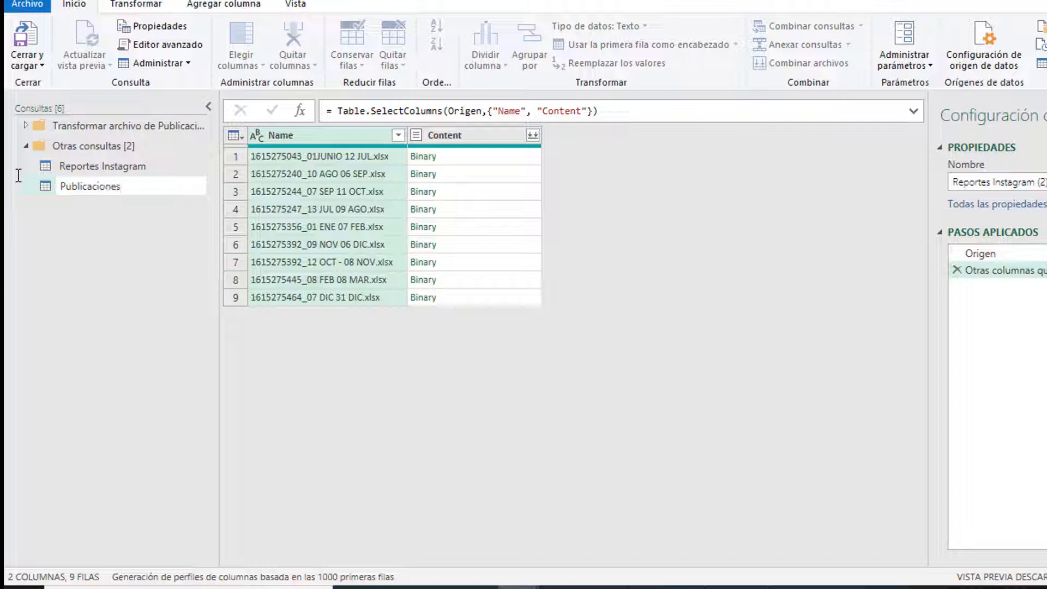
pyautogui.press('Return')
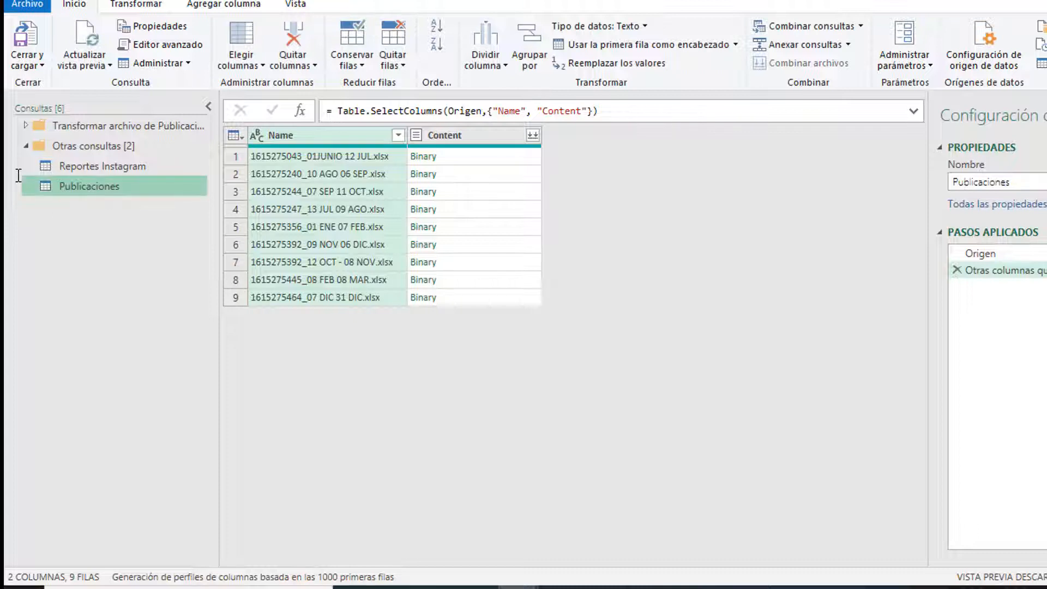
pyautogui.click(456, 159)
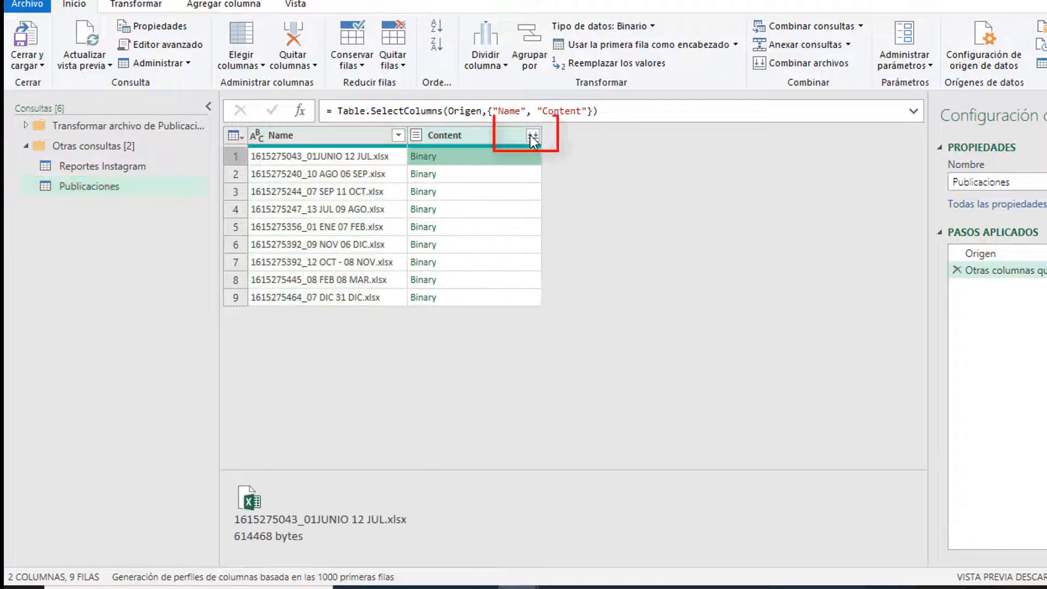
# Step: Combine the nine report files using the Publicaciones sheet from each
pyautogui.click(530, 135)
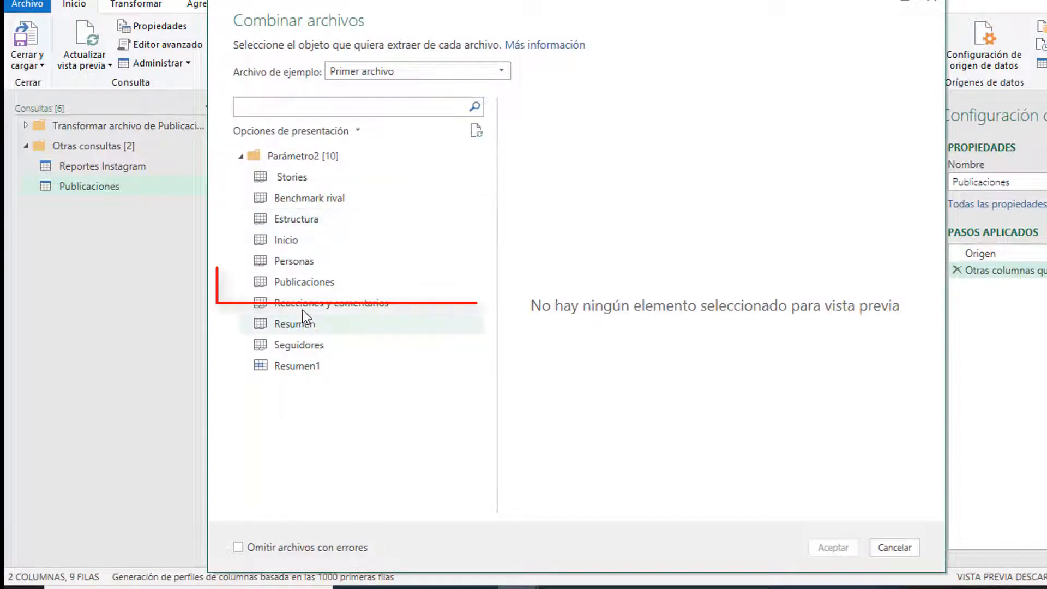
pyautogui.click(307, 283)
pyautogui.click(847, 545)
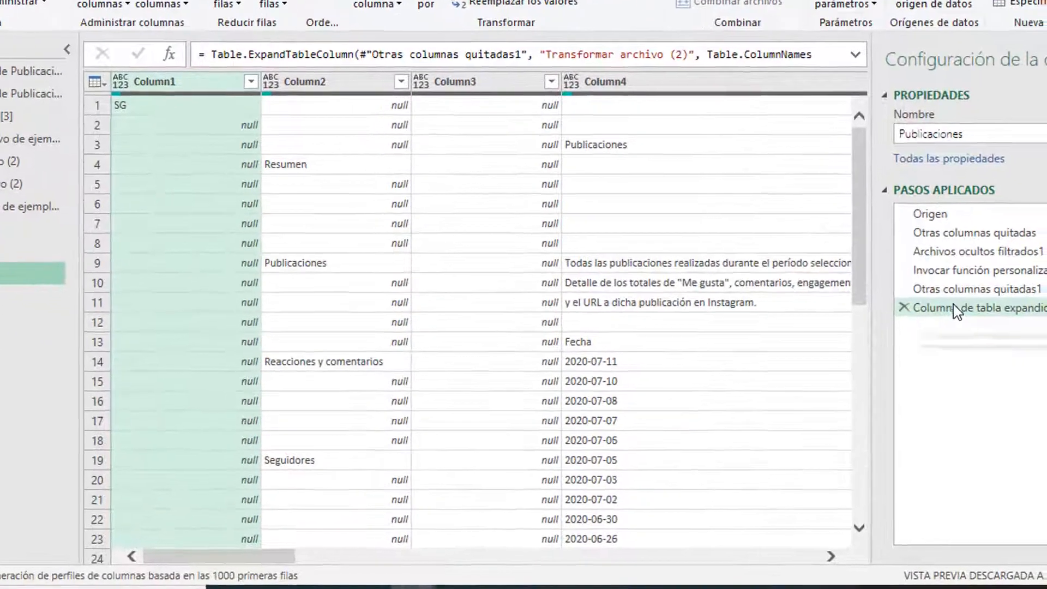
# Step: Delete the Columna de tabla expandida1 and Otras columnas quitadas1 steps from Publicaciones
pyautogui.click(996, 321)
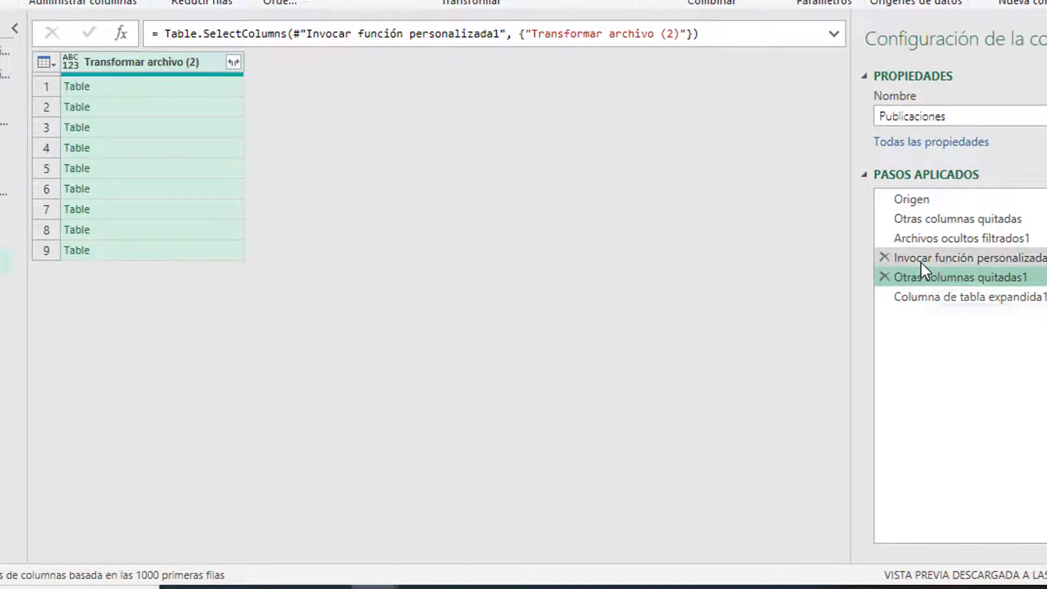
pyautogui.click(921, 261)
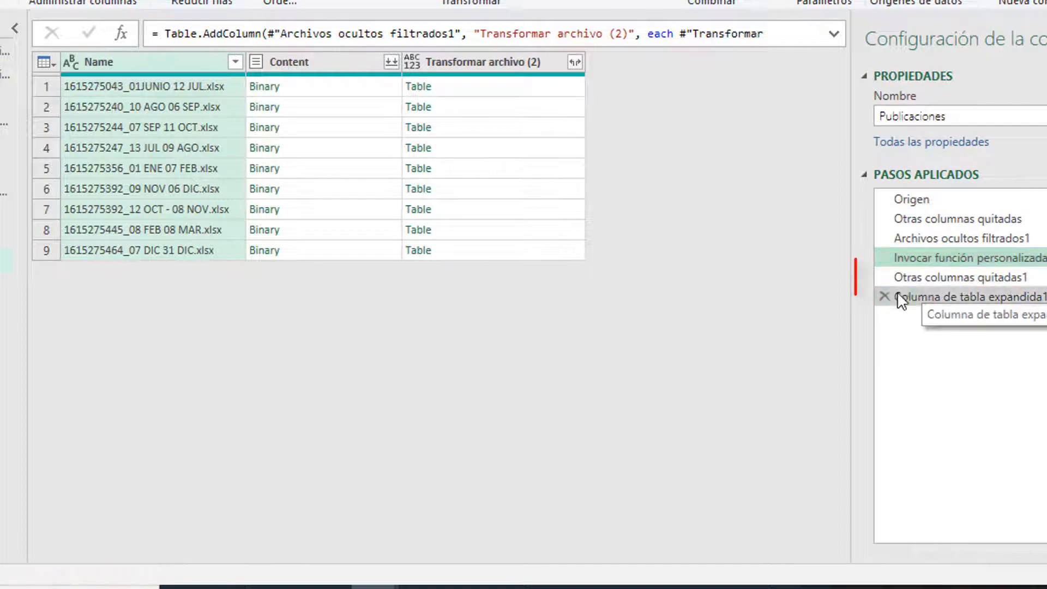
pyautogui.click(901, 297)
pyautogui.click(884, 296)
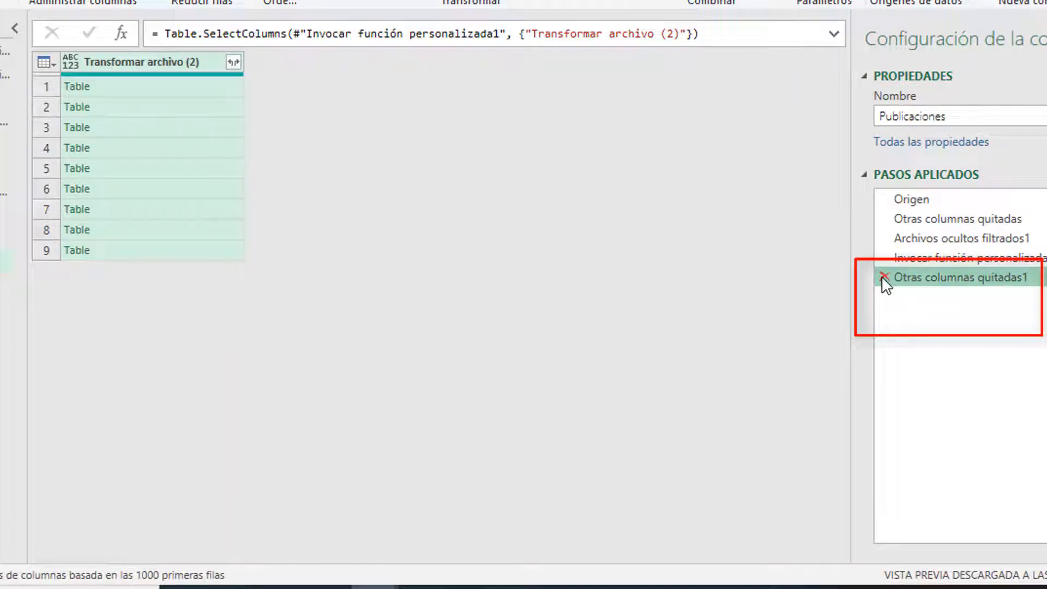
pyautogui.click(884, 278)
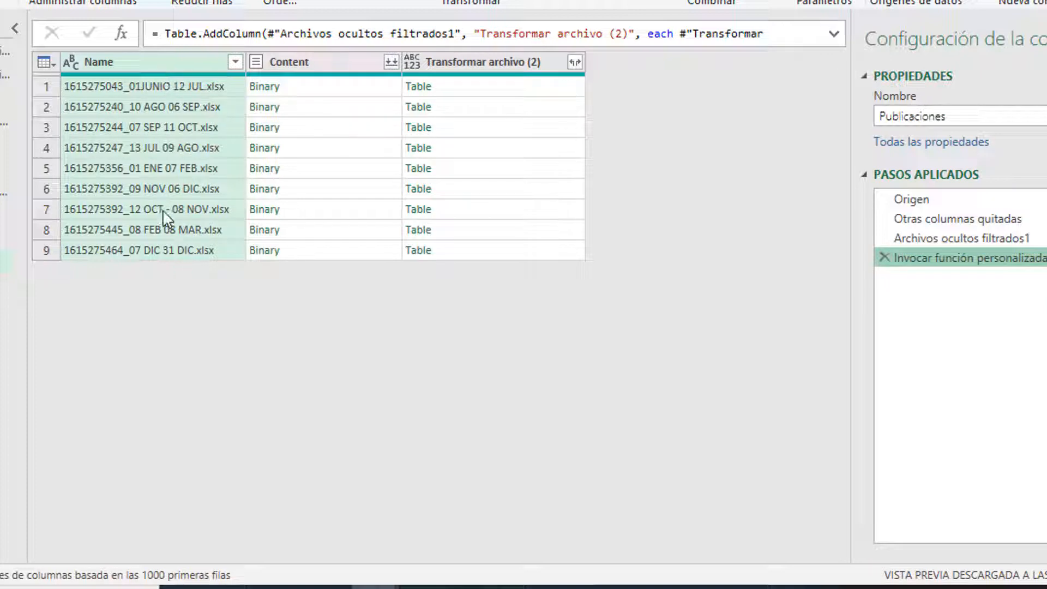
# Step: Remove the Content column, leaving Name and the Transformar archivo (2) tables
pyautogui.click(480, 94)
pyautogui.click(351, 87)
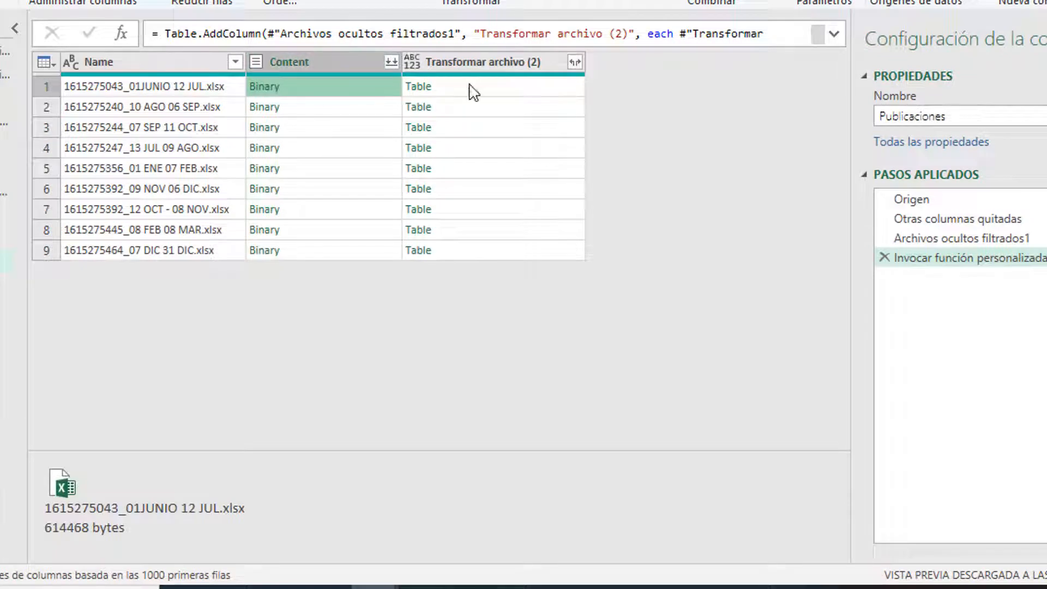
pyautogui.click(327, 59)
pyautogui.rightClick(326, 55)
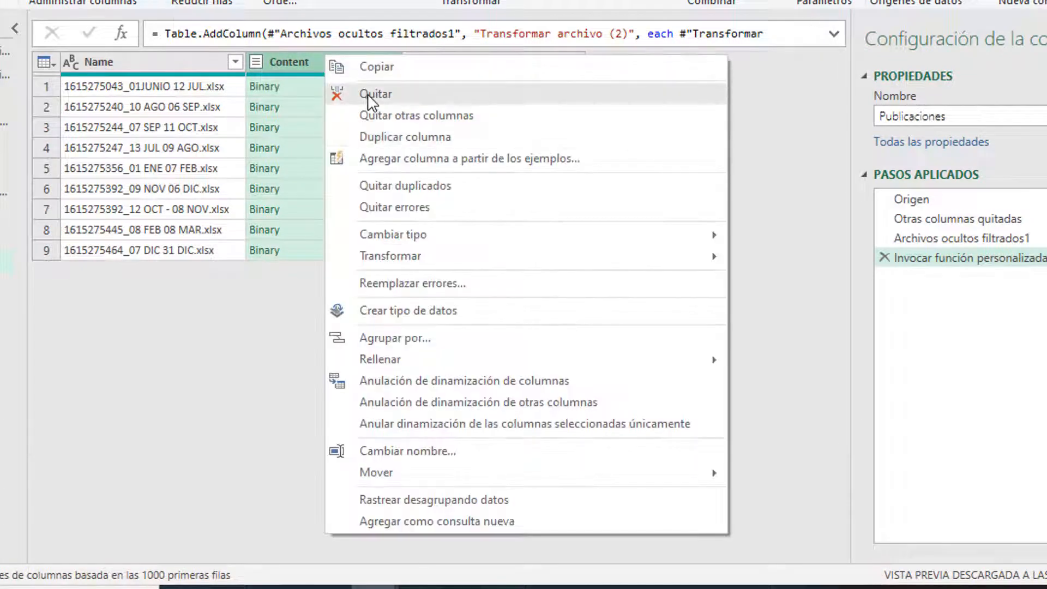
pyautogui.click(372, 97)
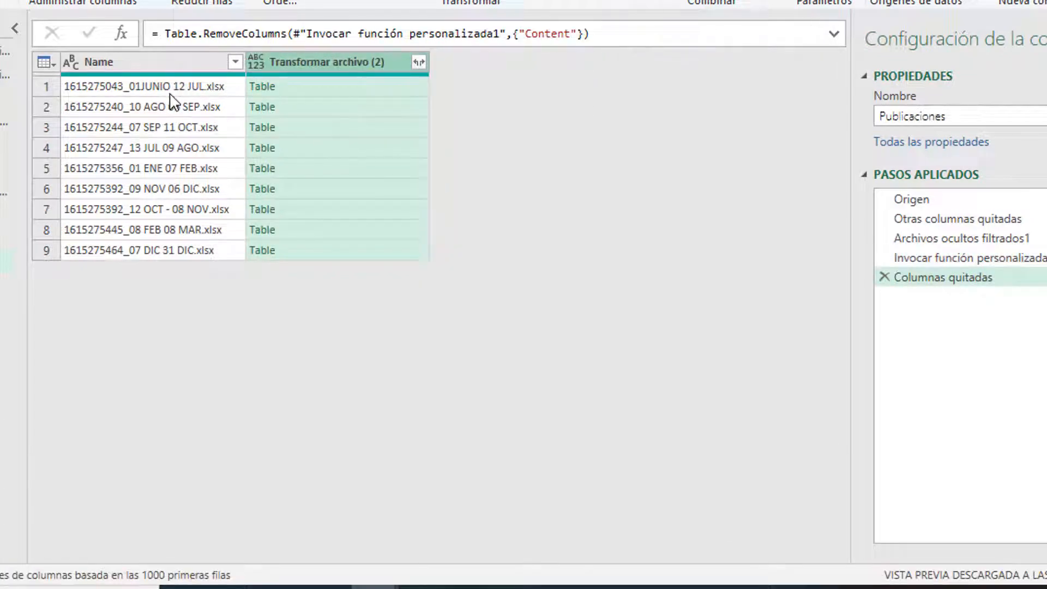
# Step: Expand the Transformar archivo (2) tables, keeping all their columns
pyautogui.click(354, 89)
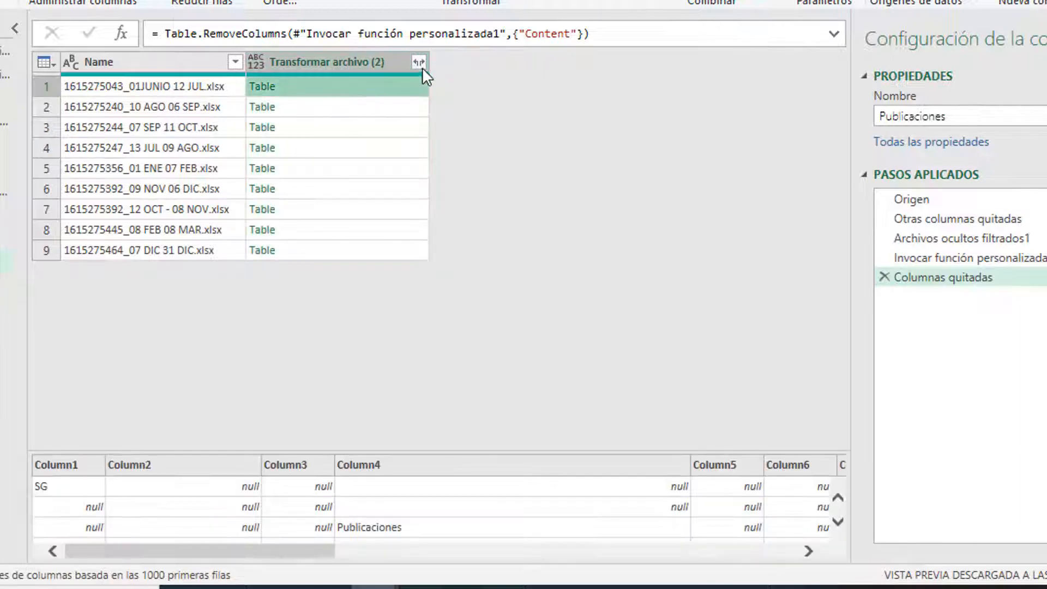
pyautogui.click(417, 63)
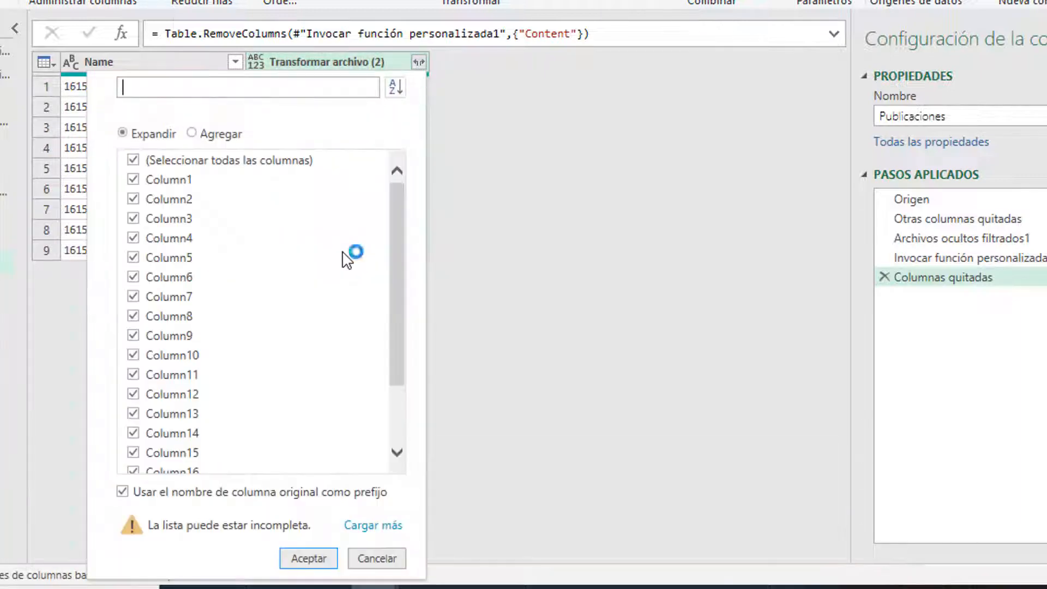
pyautogui.click(316, 560)
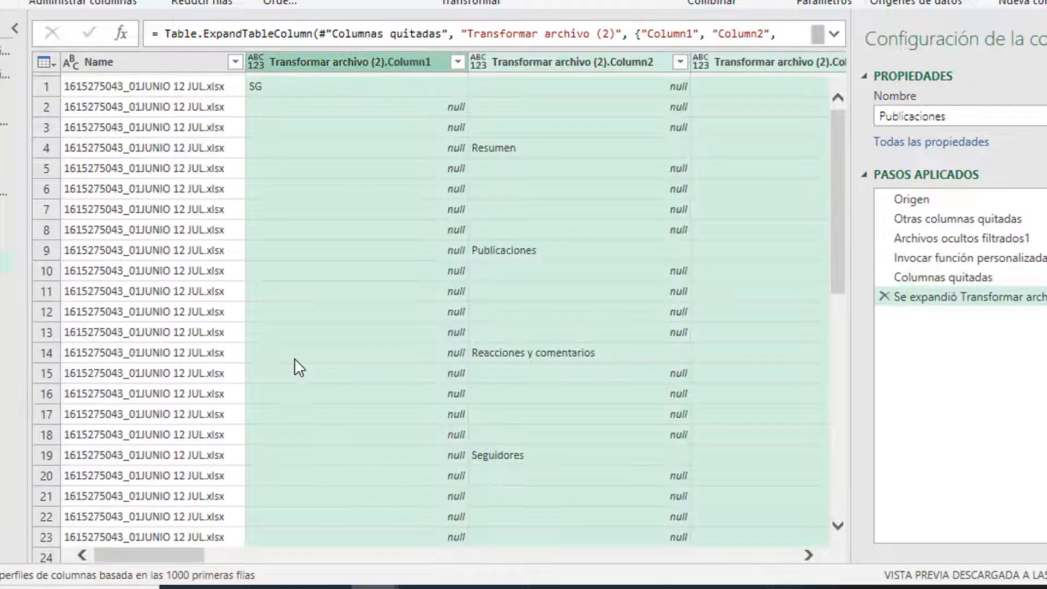
pyautogui.click(221, 188)
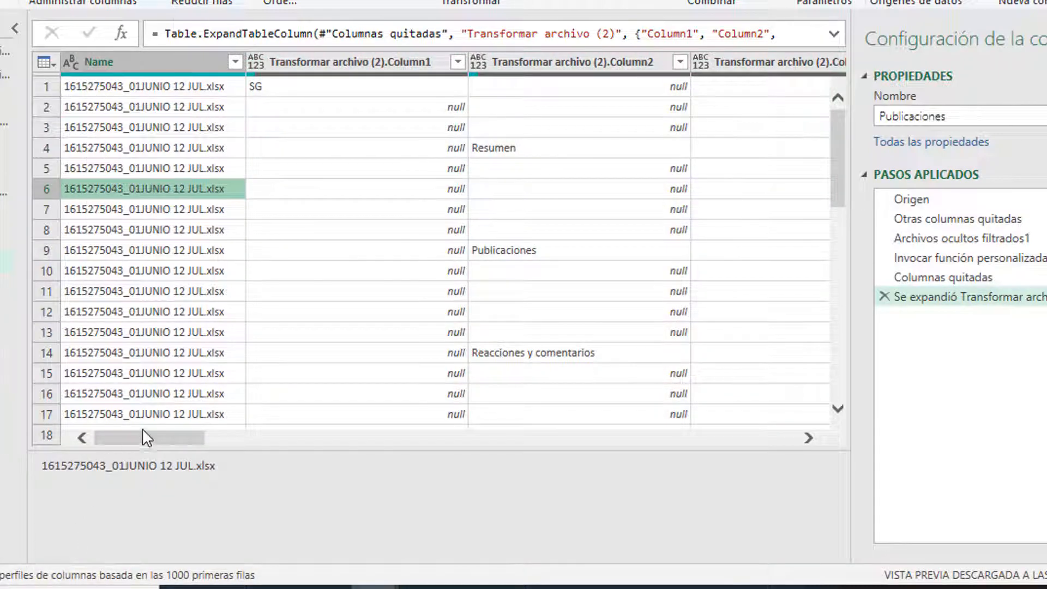
pyautogui.moveTo(142, 437); pyautogui.dragTo(232, 439)
# Step: Select Column1 through Column3 and bring up their column actions
pyautogui.click(463, 63)
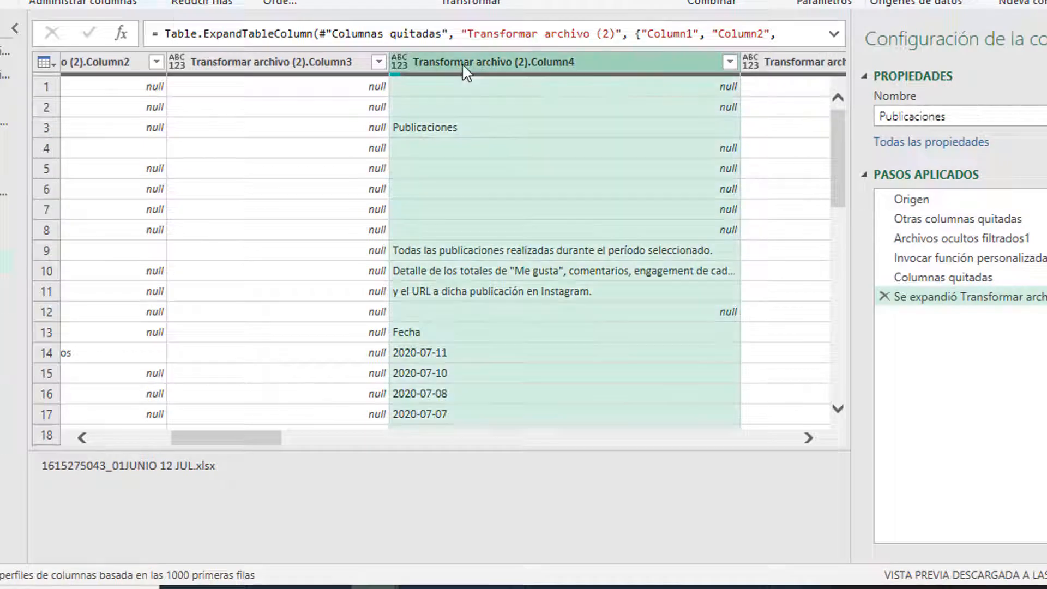
pyautogui.moveTo(236, 555)
pyautogui.mouseDown()
pyautogui.moveTo(129, 549)
pyautogui.moveTo(196, 551)
pyautogui.mouseUp()
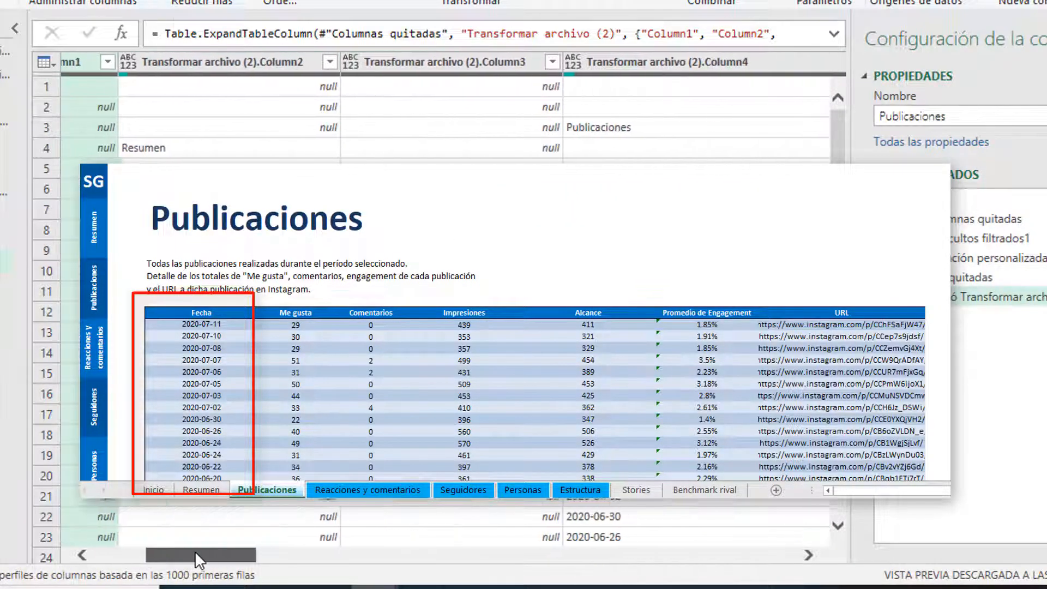
pyautogui.keyDown('shift'); pyautogui.click(390, 67); pyautogui.keyUp('shift')
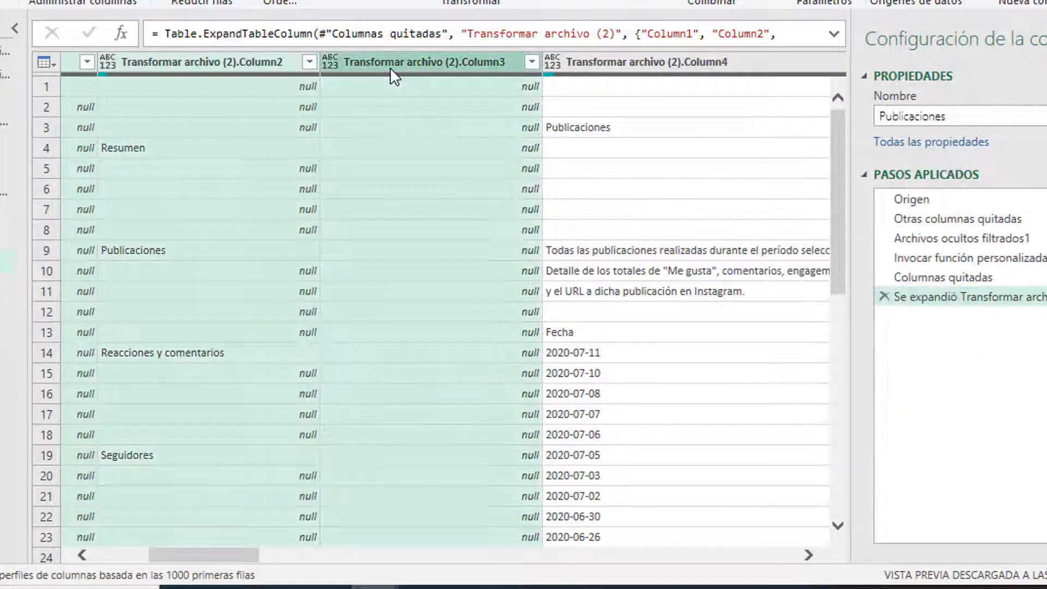
pyautogui.rightClick(391, 67)
# Step: Remove Column1–Column3 and the empty Column18–Column20 after the URL column
pyautogui.click(447, 104)
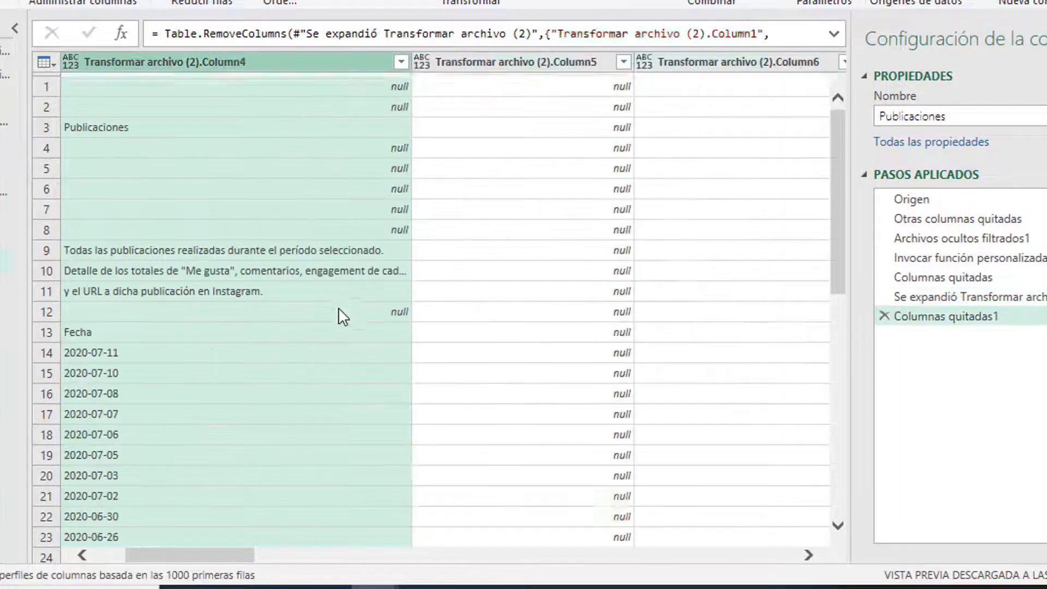
pyautogui.moveTo(186, 555); pyautogui.dragTo(110, 554)
pyautogui.click(186, 234)
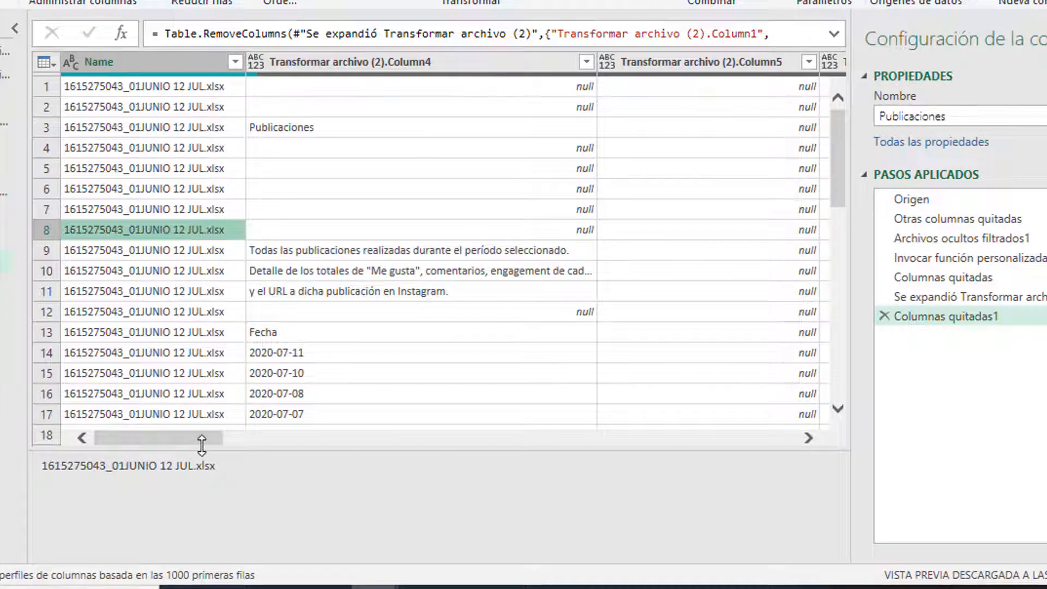
pyautogui.moveTo(201, 444); pyautogui.dragTo(711, 442)
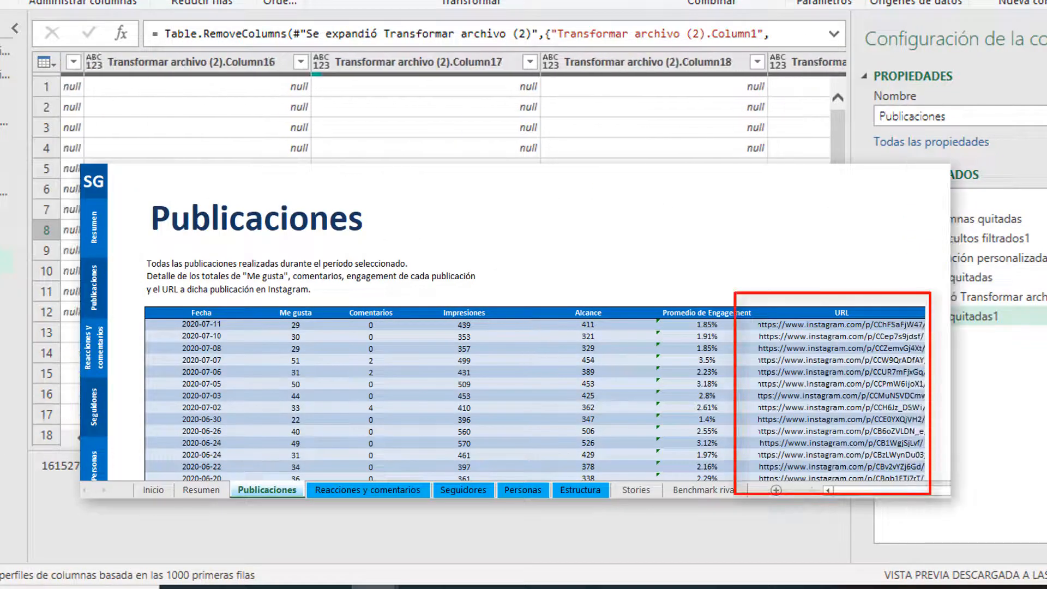
pyautogui.click(392, 333)
pyautogui.click(624, 65)
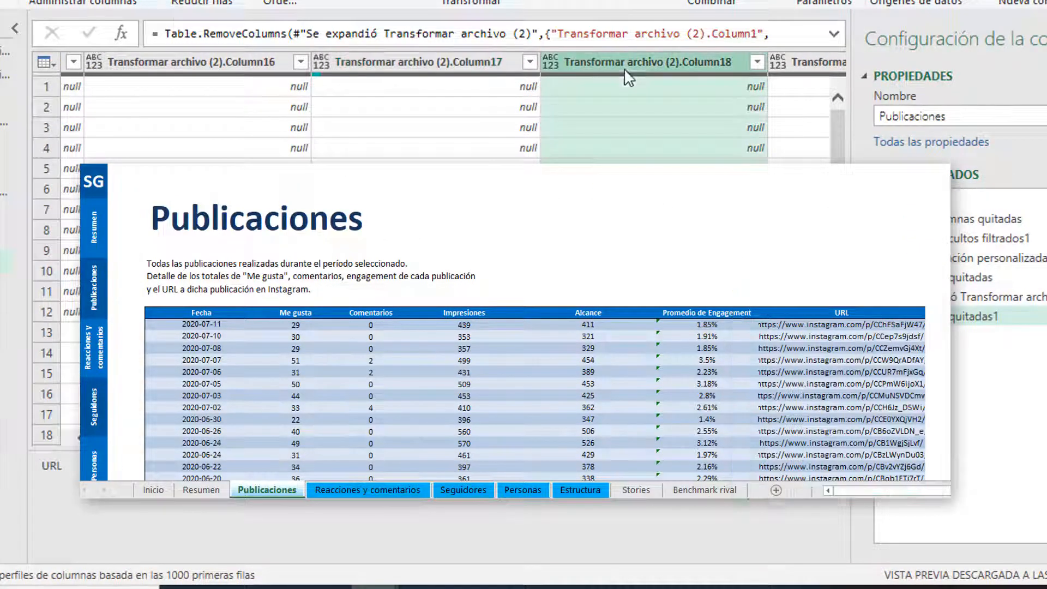
pyautogui.moveTo(650, 555); pyautogui.dragTo(788, 557)
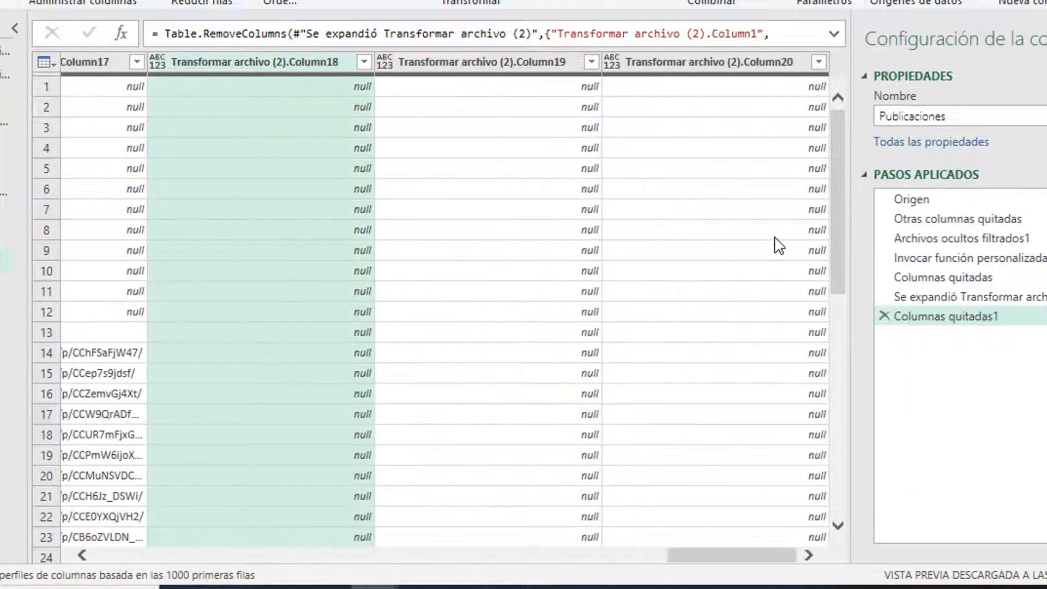
pyautogui.keyDown('shift'); pyautogui.click(693, 65); pyautogui.keyUp('shift')
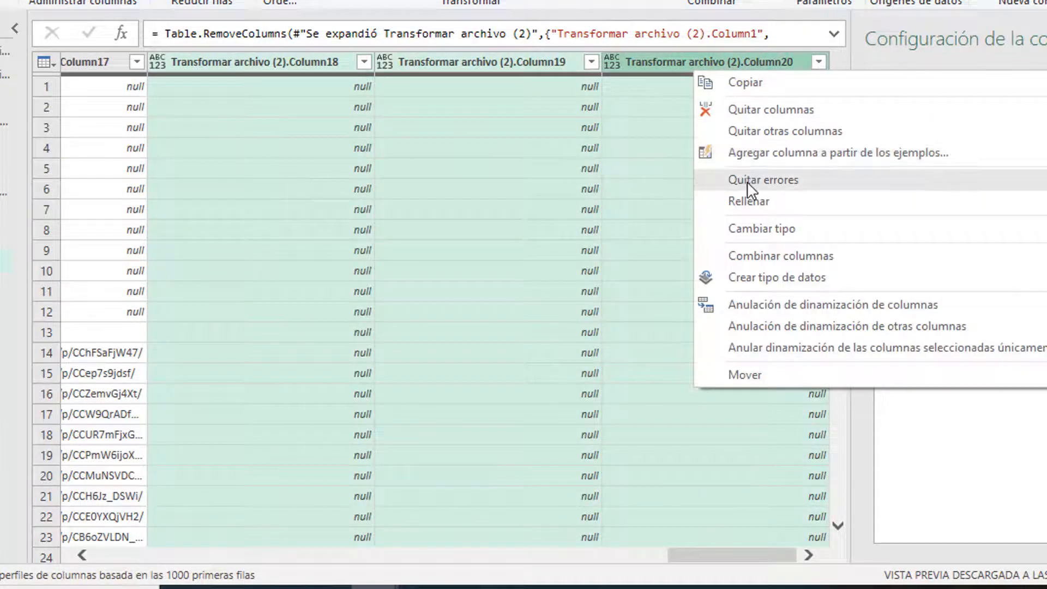
pyautogui.click(748, 110)
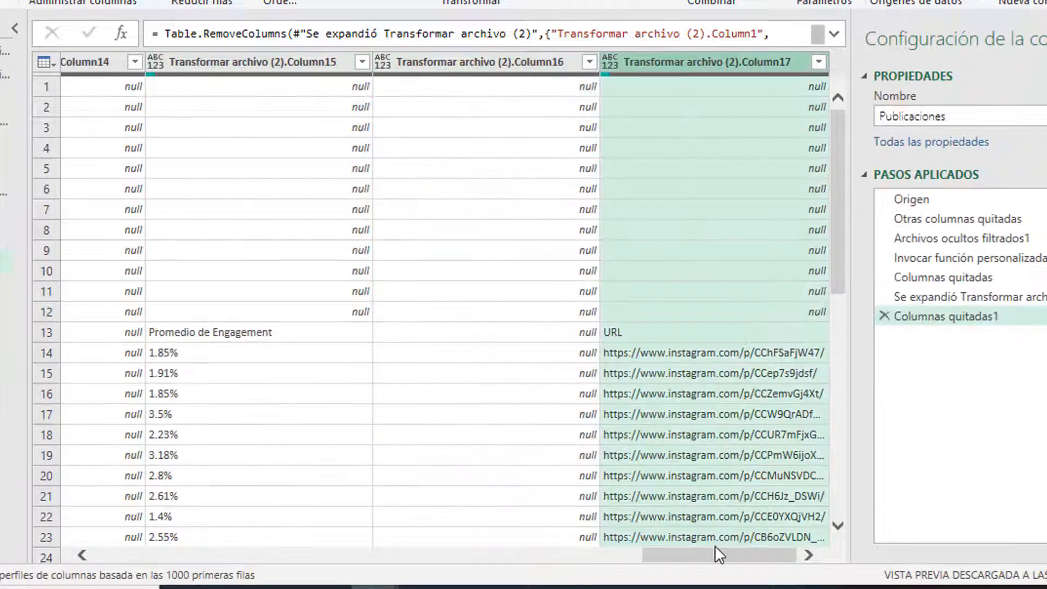
# Step: Select row 1 and bring up the Quitar filas options
pyautogui.moveTo(715, 552); pyautogui.dragTo(99, 556)
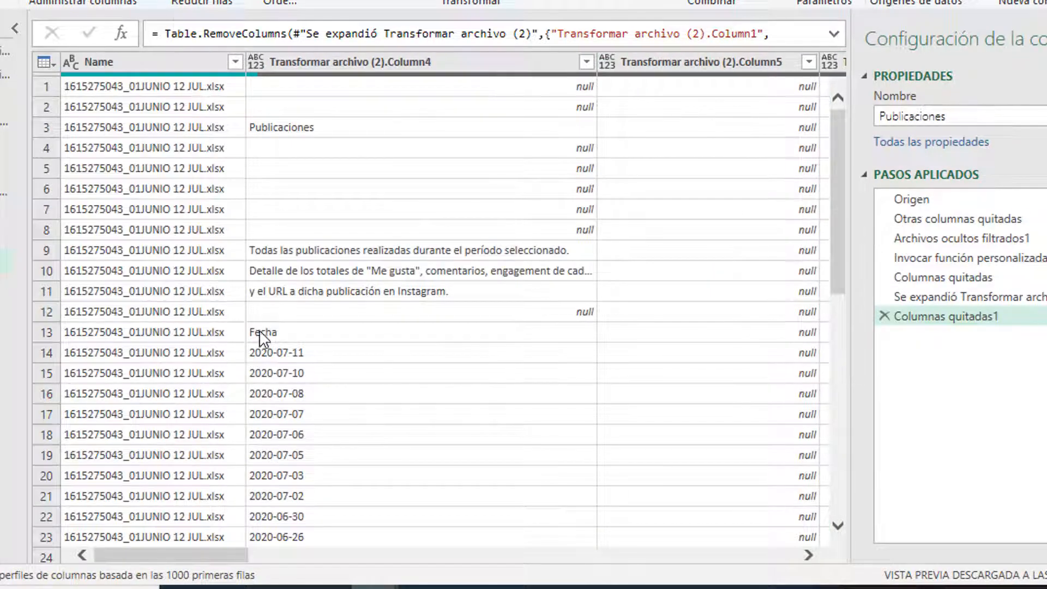
pyautogui.click(263, 337)
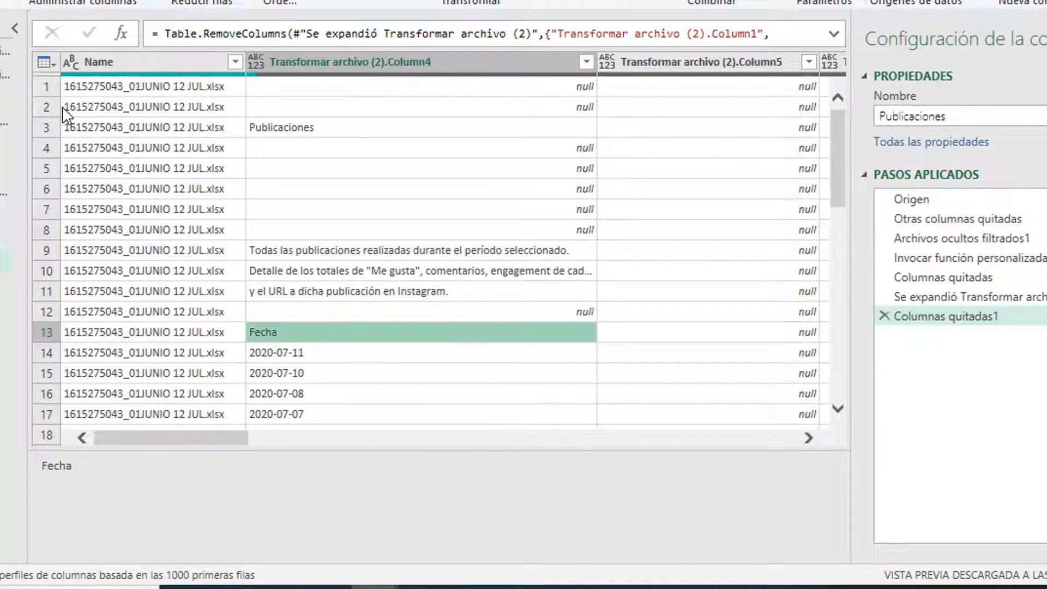
pyautogui.click(47, 87)
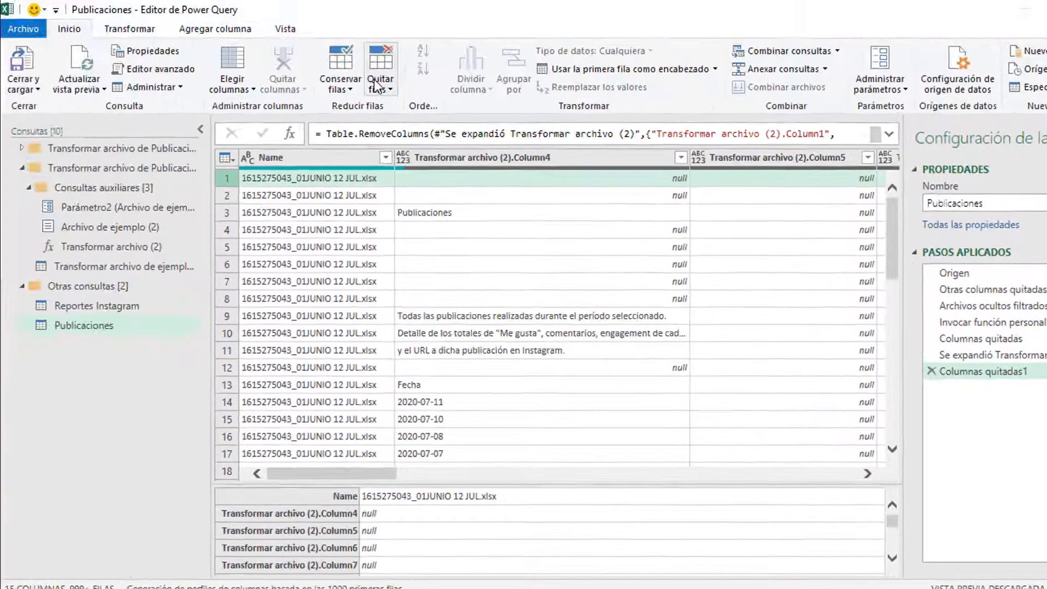
pyautogui.click(380, 82)
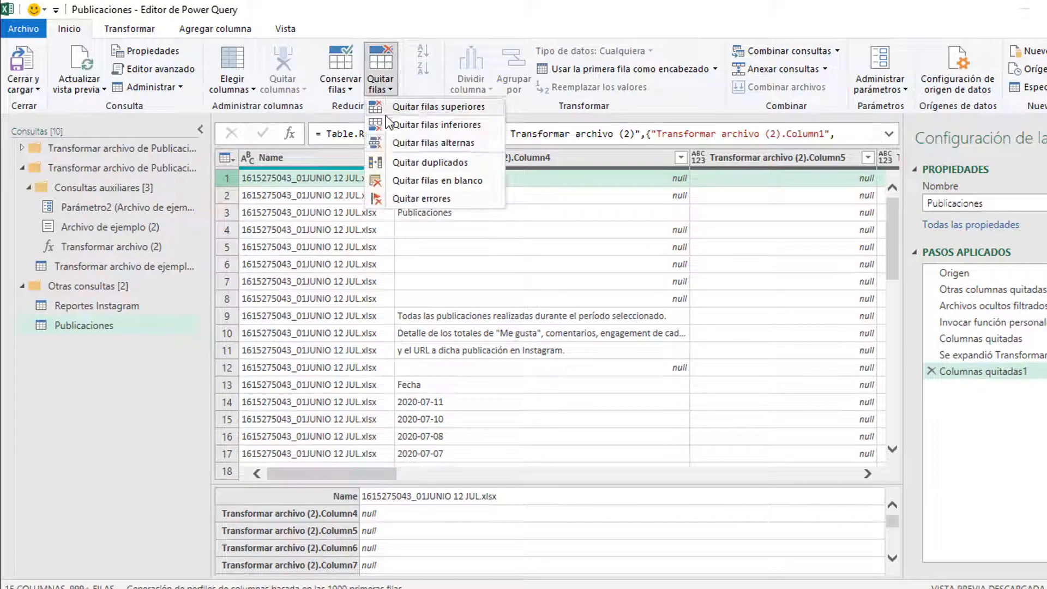
# Step: Remove the top 12 rows and promote the Fecha row to column headers
pyautogui.click(411, 109)
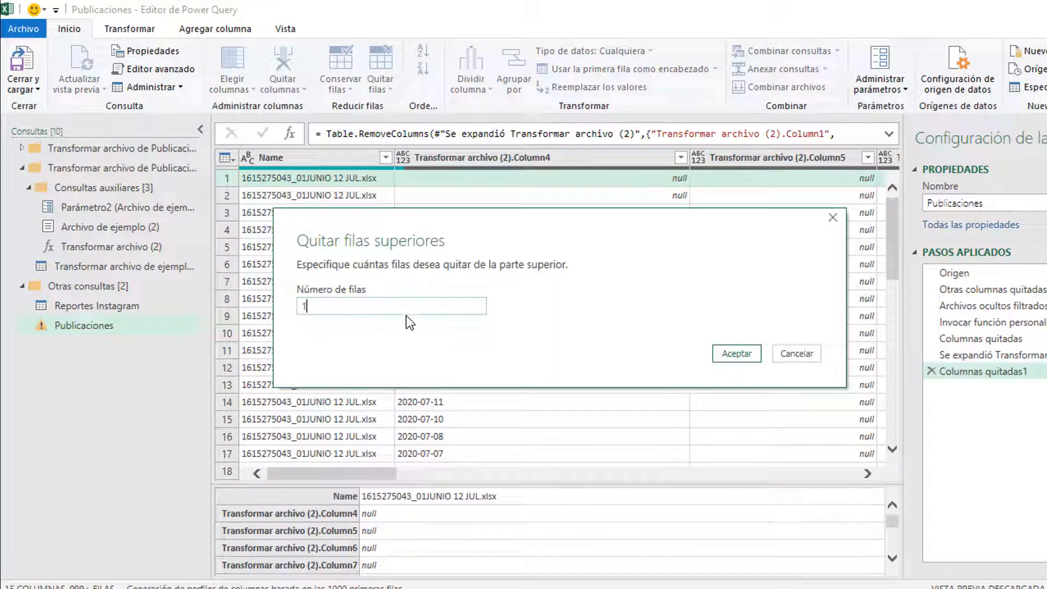
pyautogui.click(738, 353)
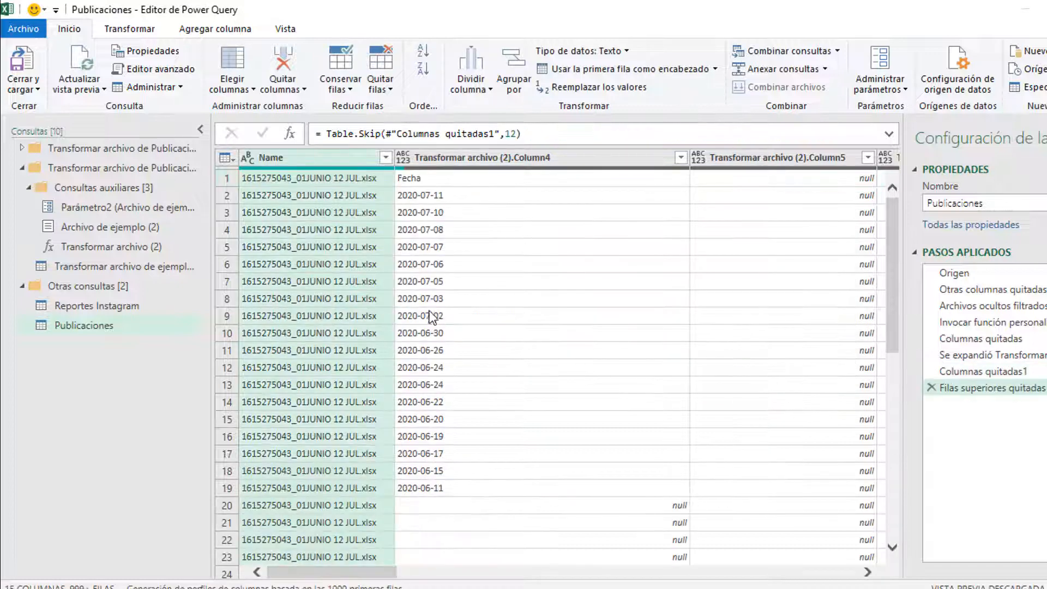
pyautogui.click(438, 181)
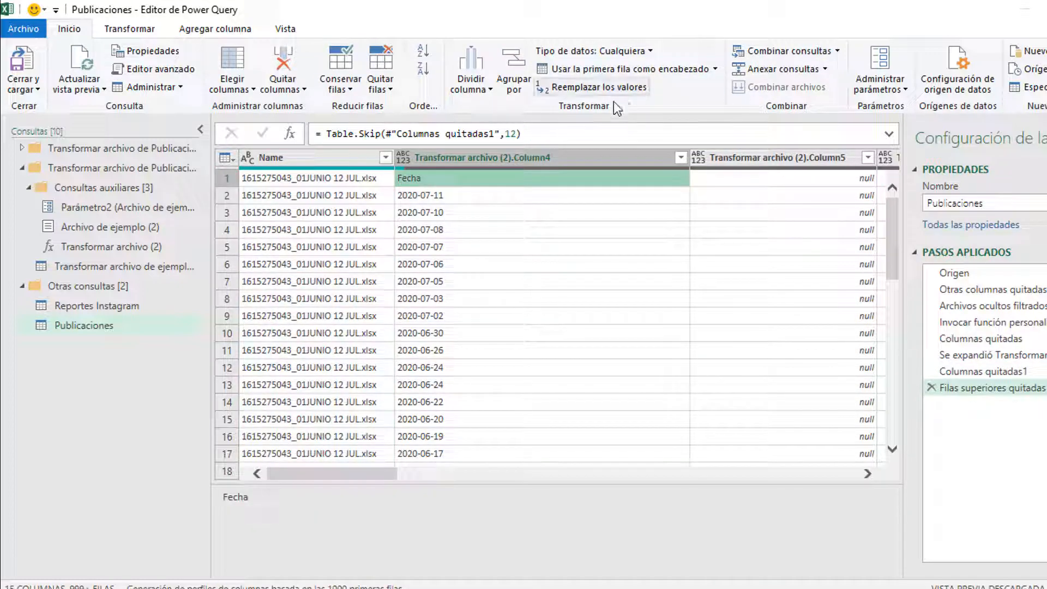
pyautogui.click(592, 75)
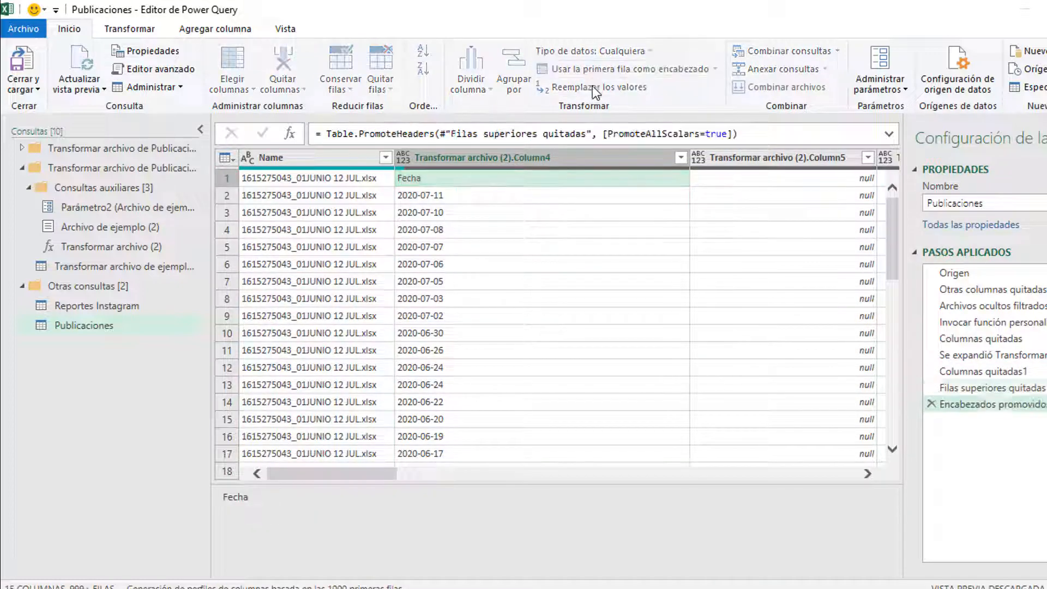
# Step: Filter Fecha to exclude null, 'Fecha' and 'Detalle de los totales' values
pyautogui.click(460, 178)
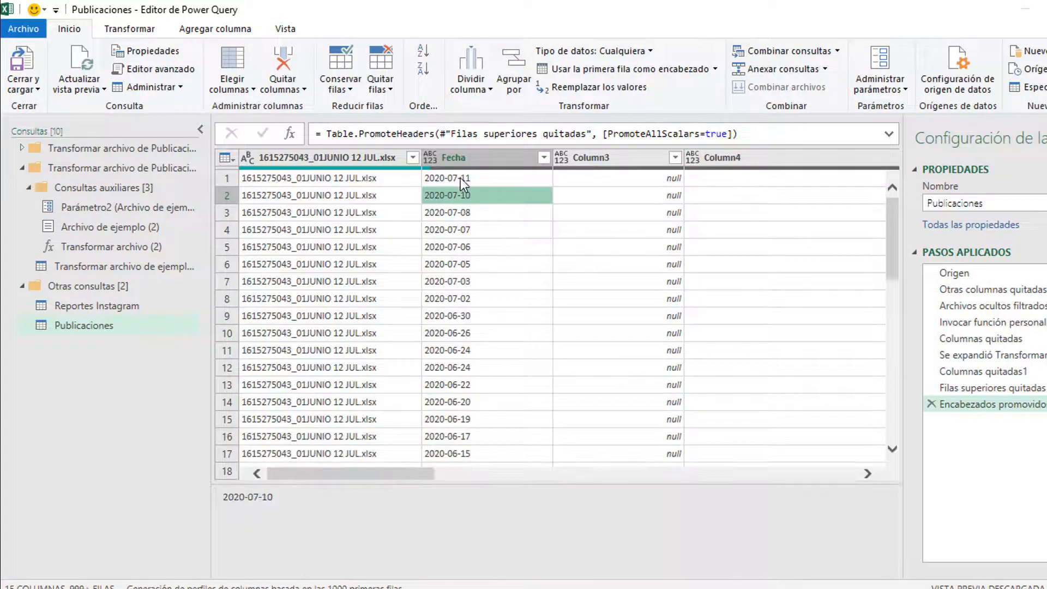
pyautogui.click(547, 159)
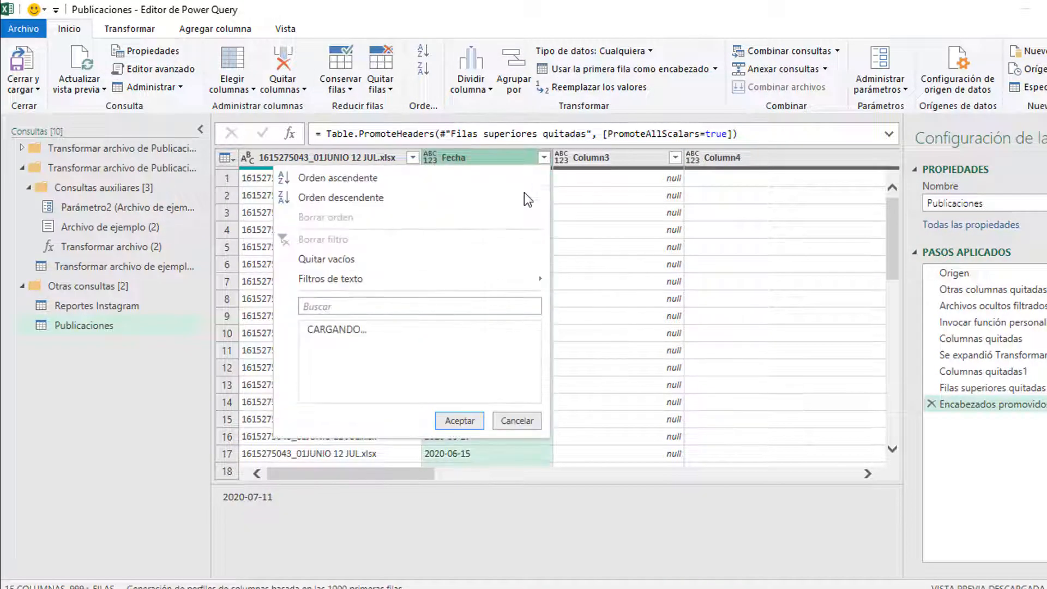
pyautogui.scroll(-15, 352, 479)
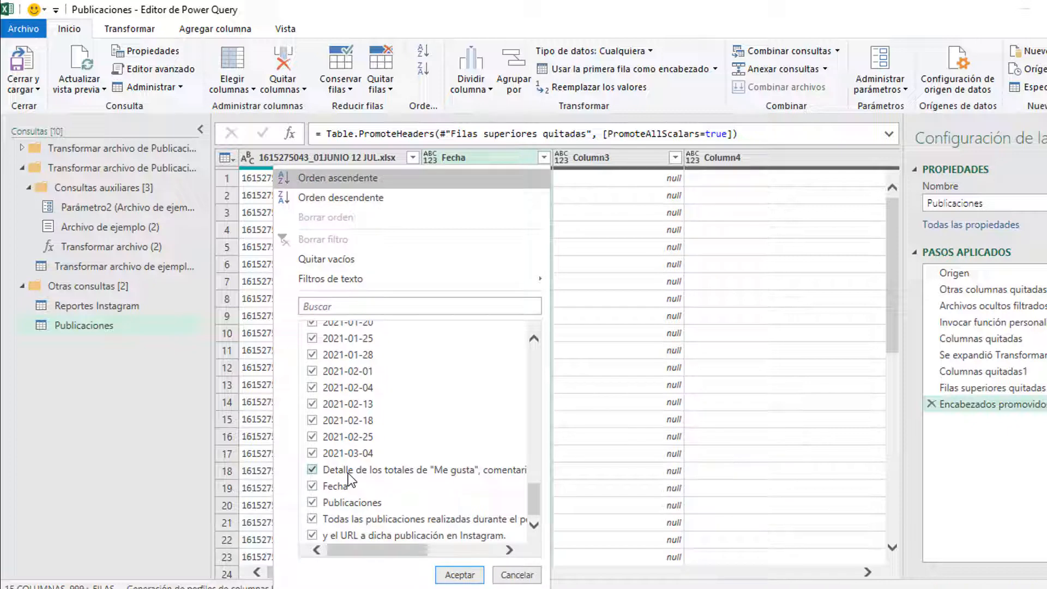
pyautogui.click(348, 473)
pyautogui.click(344, 488)
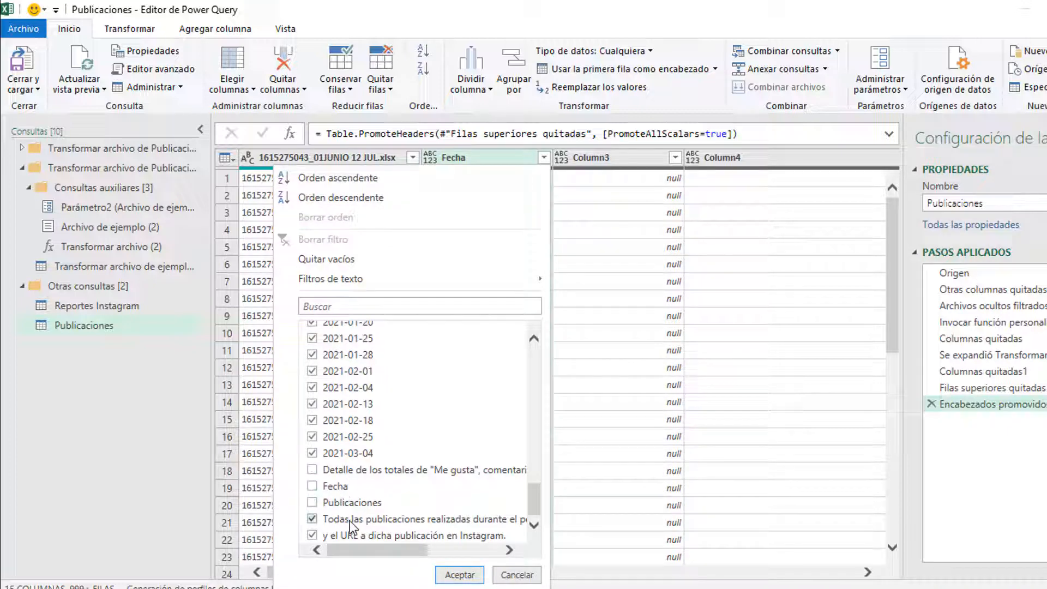
pyautogui.scroll(15, 366, 509)
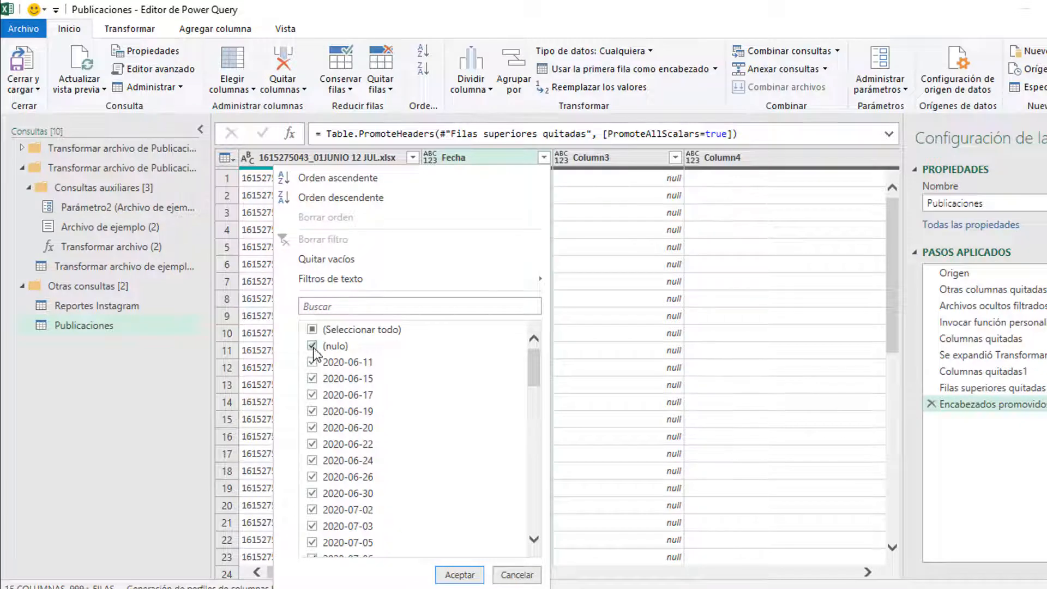
pyautogui.click(313, 347)
pyautogui.click(460, 575)
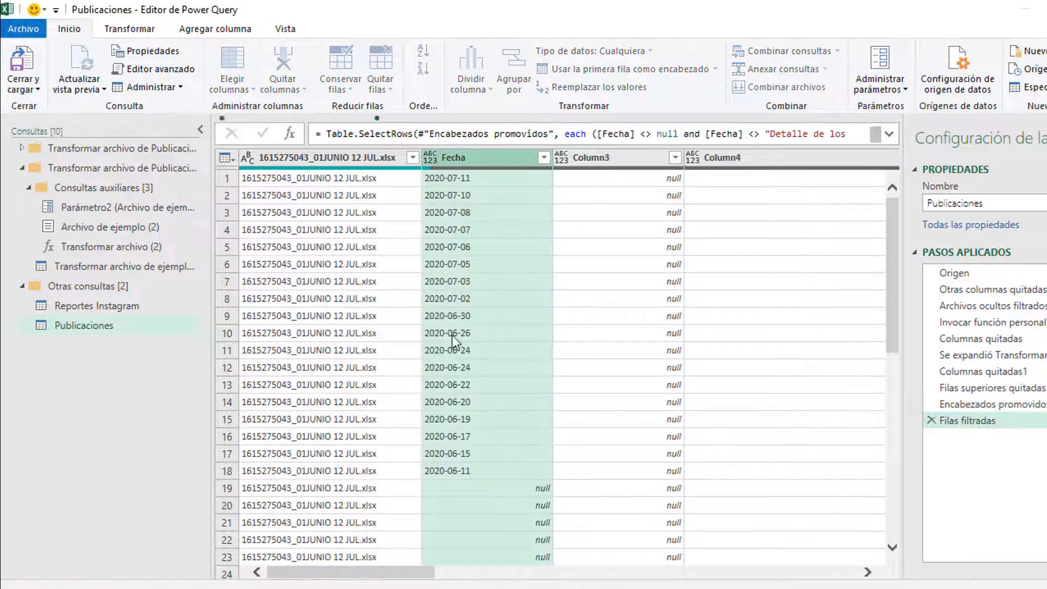
# Step: Select the empty Column3 and Column4 in Publicaciones
pyautogui.scroll(-7, 420, 327)
pyautogui.scroll(-12, 419, 354)
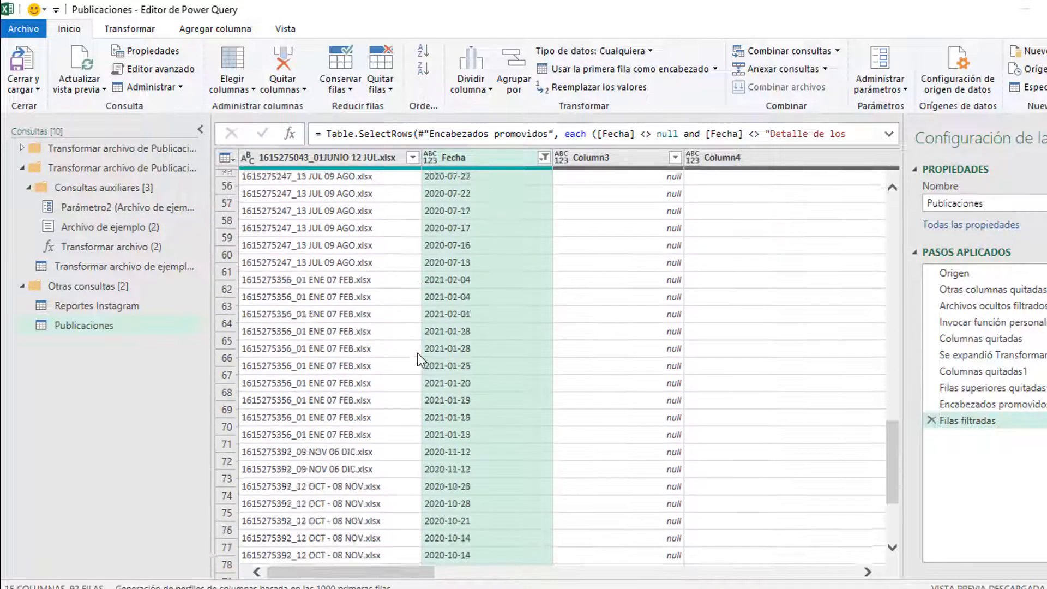
pyautogui.scroll(18, 417, 354)
pyautogui.moveTo(379, 574); pyautogui.dragTo(447, 569)
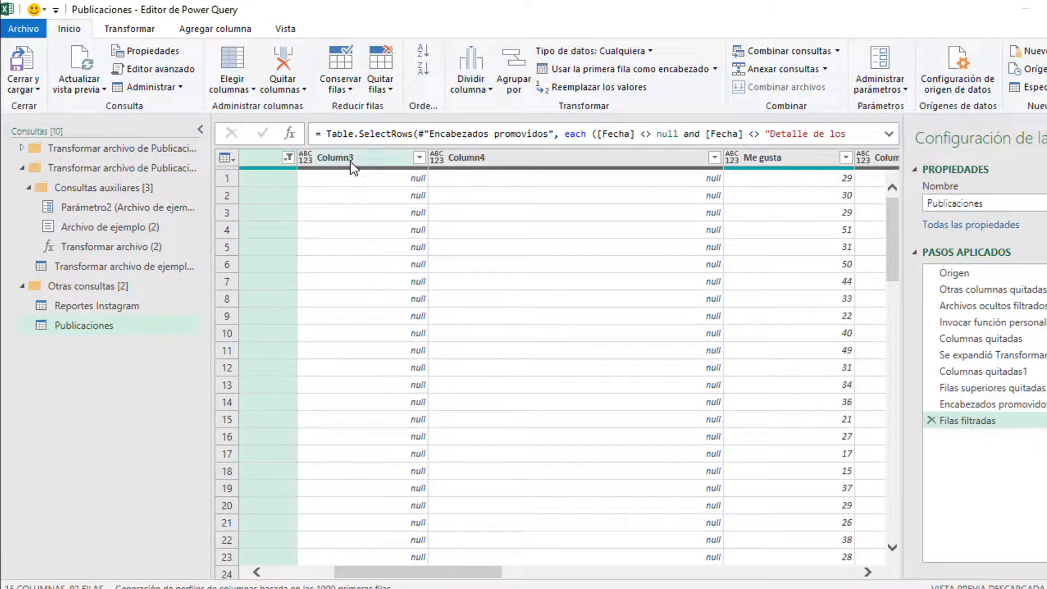
pyautogui.click(350, 159)
pyautogui.keyDown('shift'); pyautogui.click(563, 159); pyautogui.keyUp('shift')
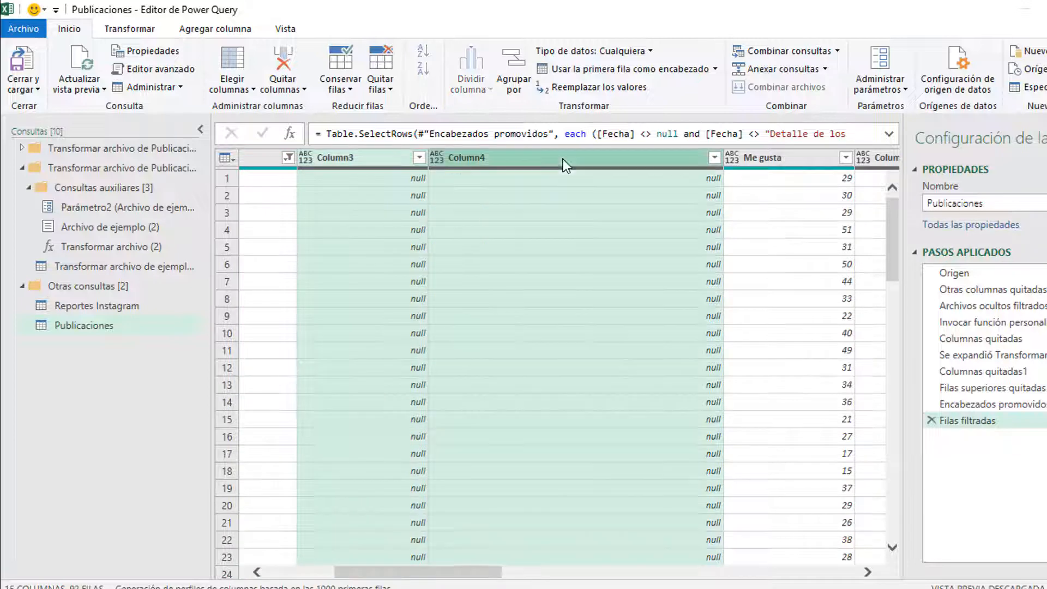
pyautogui.moveTo(419, 575); pyautogui.dragTo(521, 569)
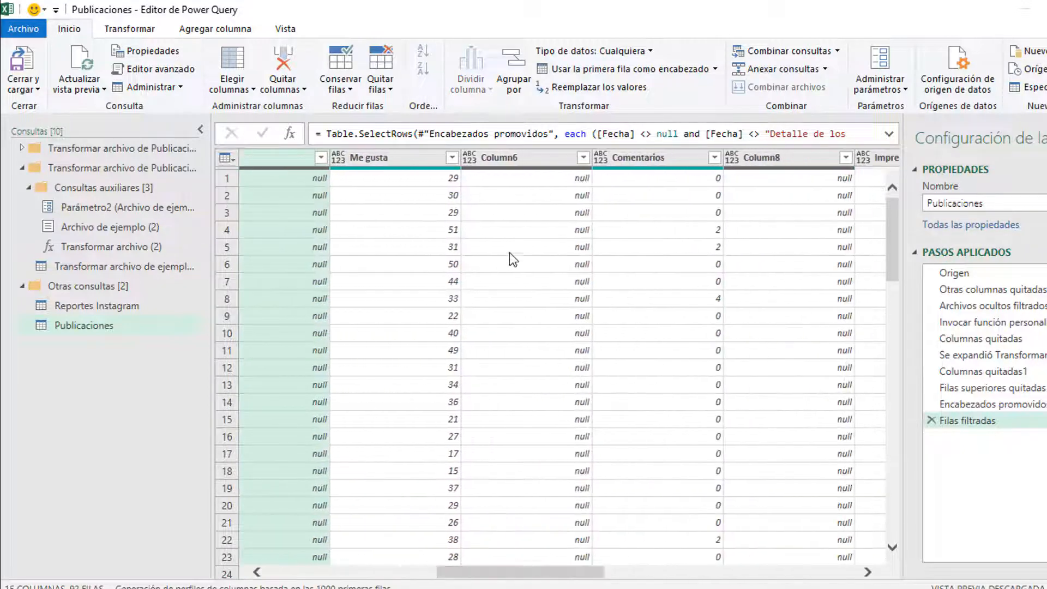
pyautogui.keyDown('shift'); pyautogui.click(503, 224); pyautogui.keyUp('shift')
pyautogui.keyDown('shift'); pyautogui.click(303, 156); pyautogui.keyUp('shift')
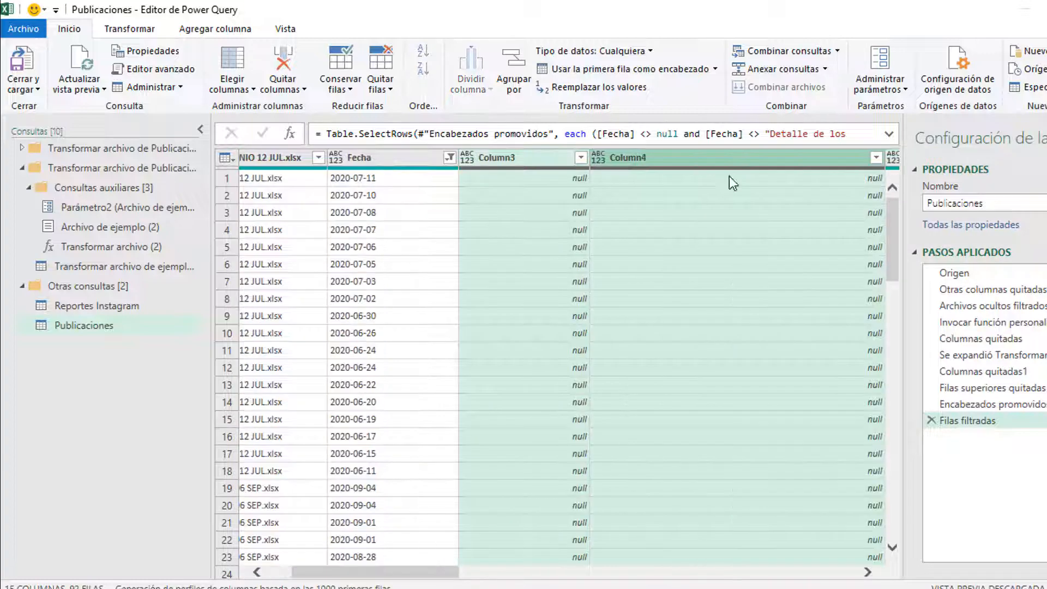
# Step: Add Column6, 8, 10, 12 and 14 to the selection and remove all seven empty columns
pyautogui.moveTo(430, 573); pyautogui.dragTo(720, 565)
pyautogui.keyDown('ctrl'); pyautogui.click(546, 163); pyautogui.keyUp('ctrl')
pyautogui.keyDown('ctrl'); pyautogui.click(815, 158); pyautogui.keyUp('ctrl')
pyautogui.keyDown('ctrl'); pyautogui.click(524, 158); pyautogui.keyUp('ctrl')
pyautogui.keyDown('ctrl'); pyautogui.click(771, 158); pyautogui.keyUp('ctrl')
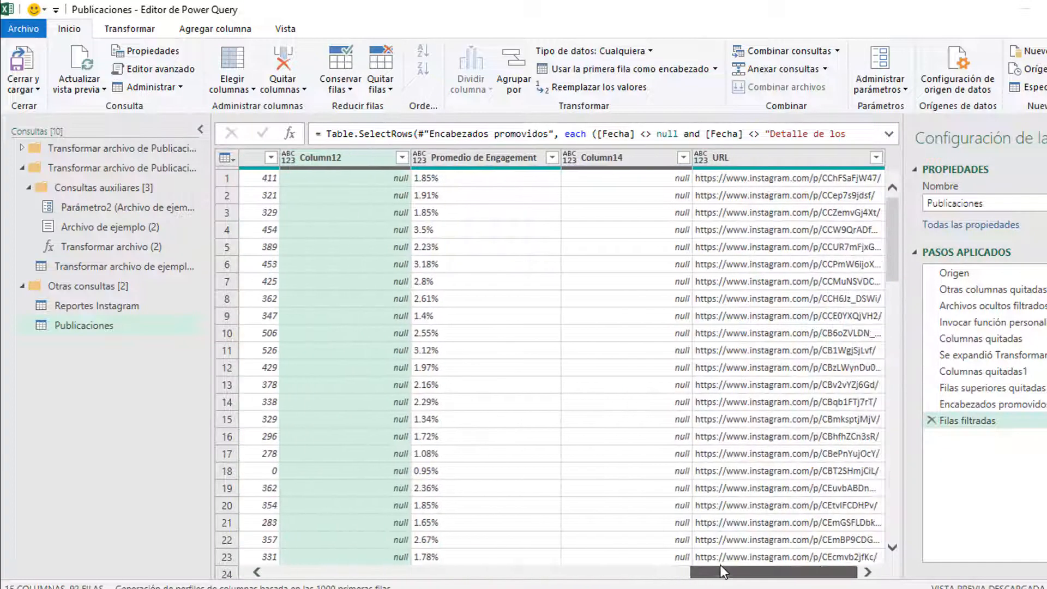
pyautogui.keyDown('ctrl'); pyautogui.click(605, 158); pyautogui.keyUp('ctrl')
pyautogui.rightClick(605, 160)
pyautogui.click(630, 192)
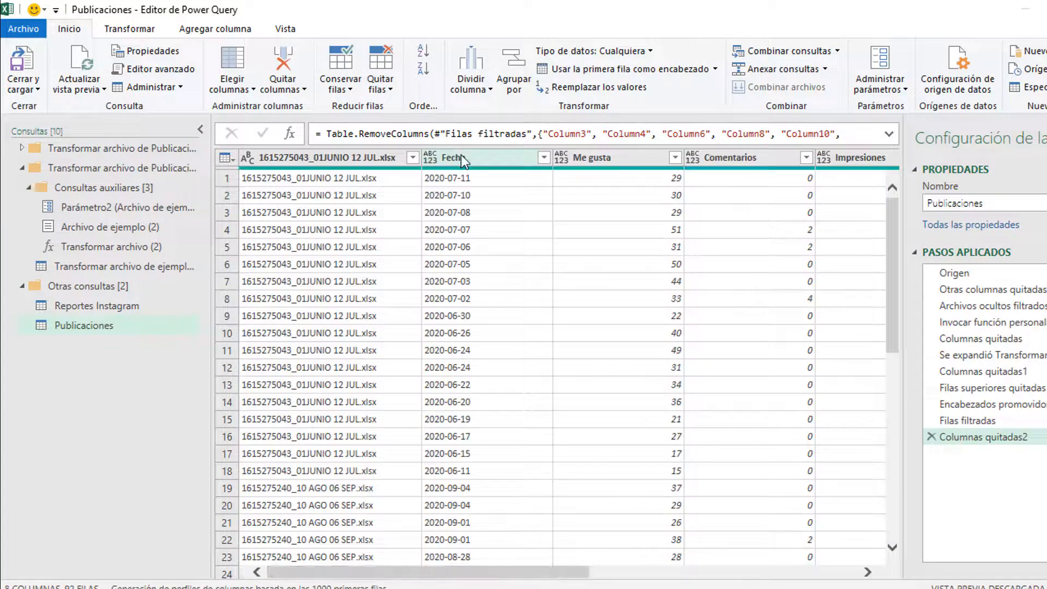
pyautogui.click(460, 157)
# Step: Parse the Fecha column into real dates
pyautogui.click(131, 29)
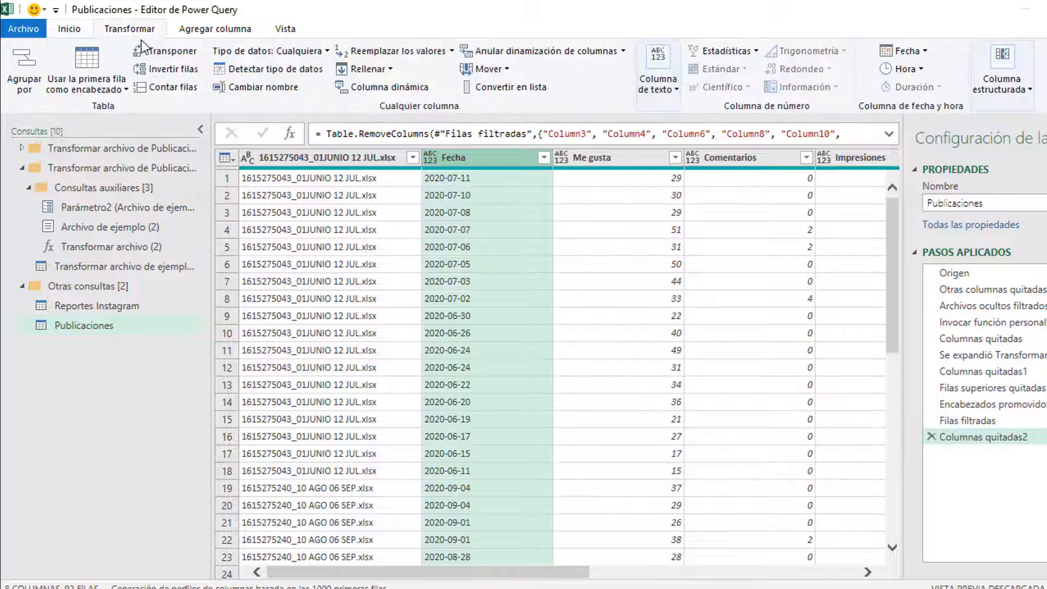
pyautogui.click(907, 57)
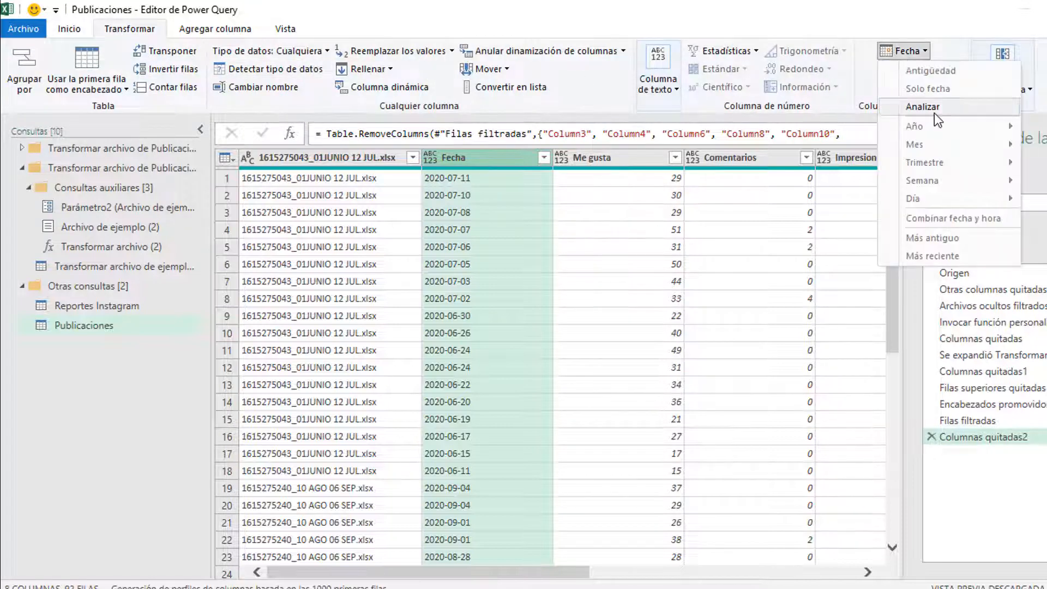
pyautogui.click(935, 113)
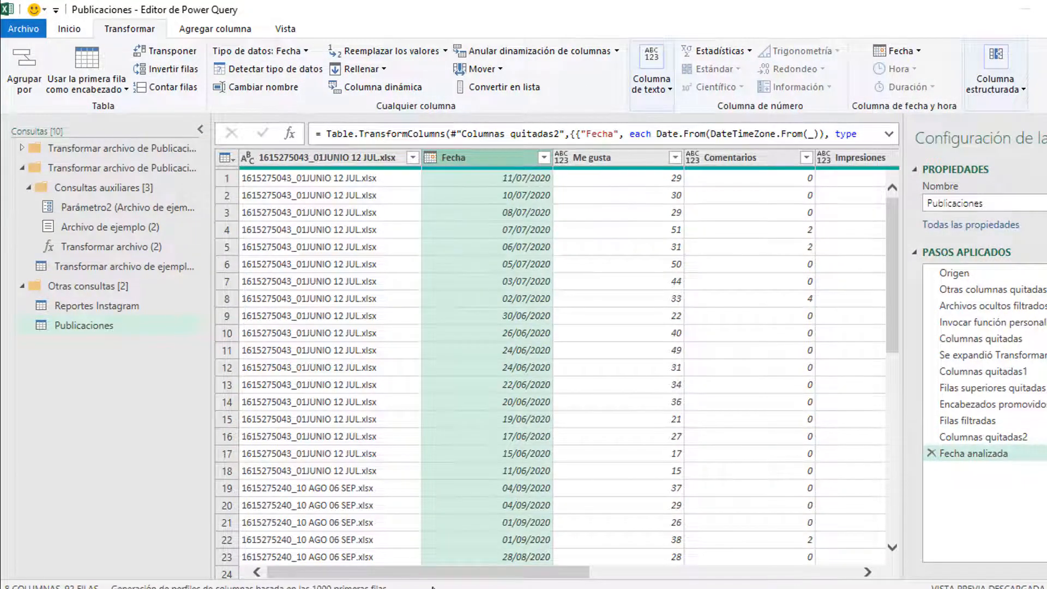
# Step: Type the count columns through Alcance as whole numbers and Promedio de Engagement as percentage
pyautogui.moveTo(422, 573); pyautogui.dragTo(528, 573)
pyautogui.click(402, 157)
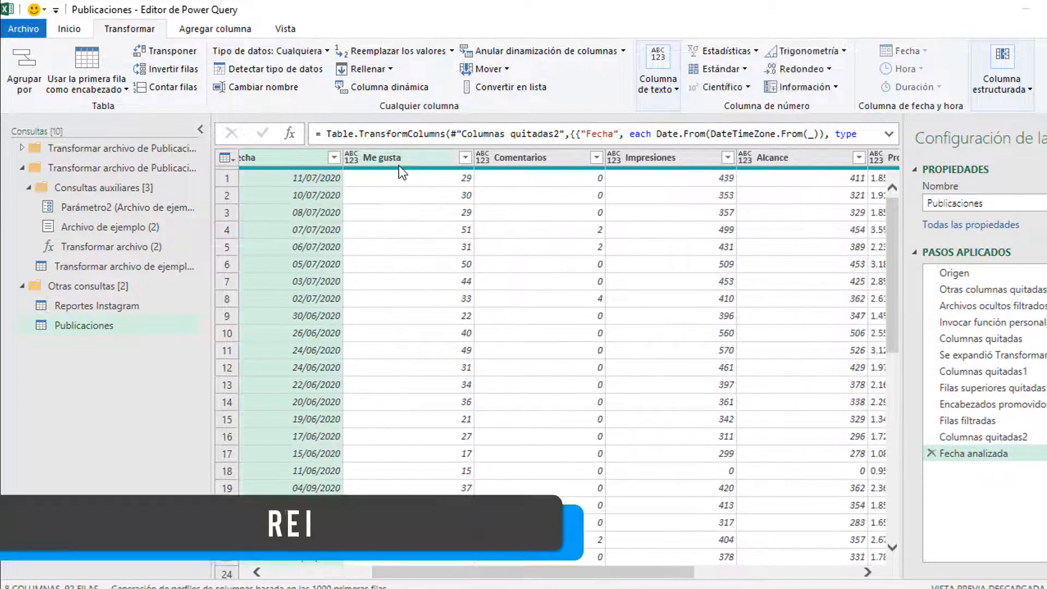
pyautogui.moveTo(621, 573); pyautogui.dragTo(801, 561)
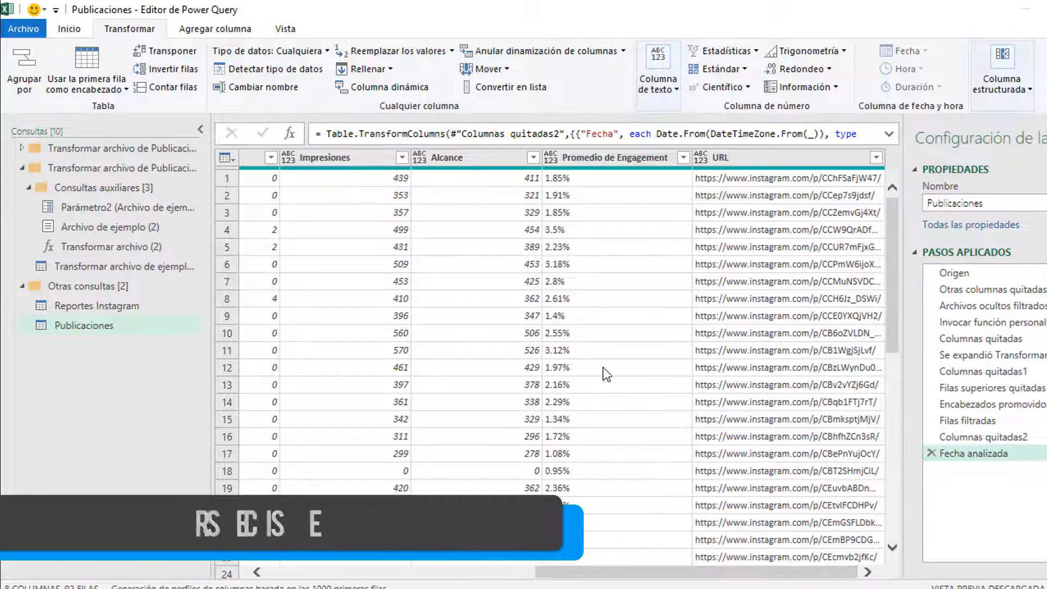
pyautogui.keyDown('shift'); pyautogui.click(490, 159); pyautogui.keyUp('shift')
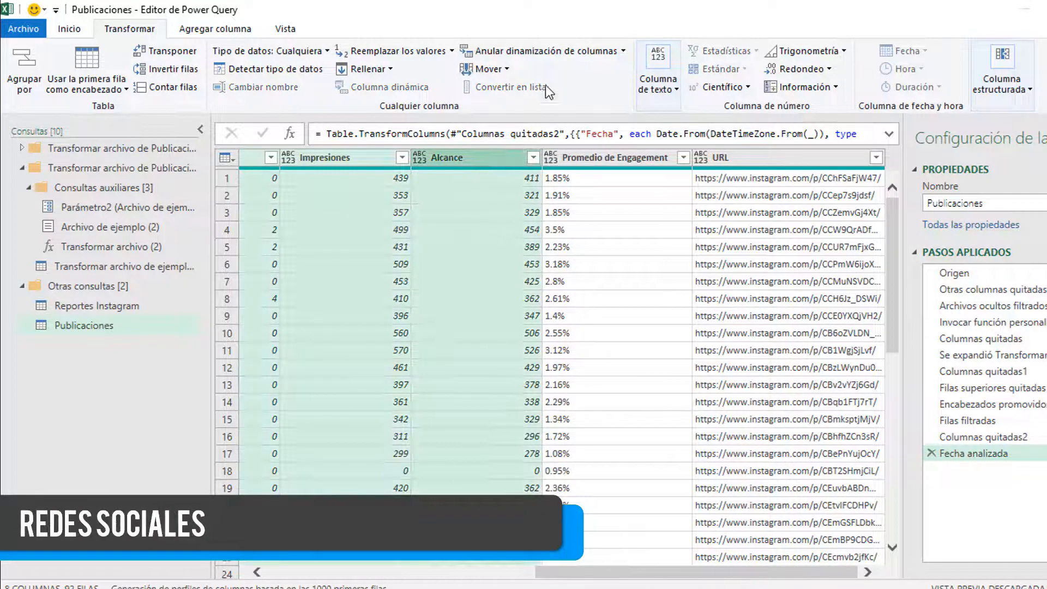
pyautogui.click(69, 28)
pyautogui.click(595, 51)
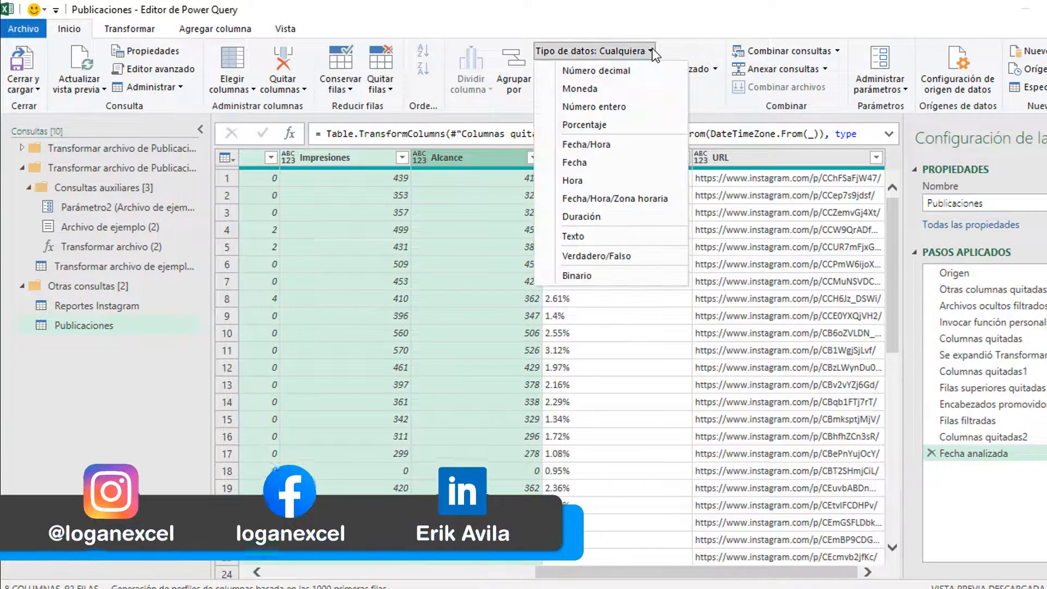
pyautogui.click(627, 106)
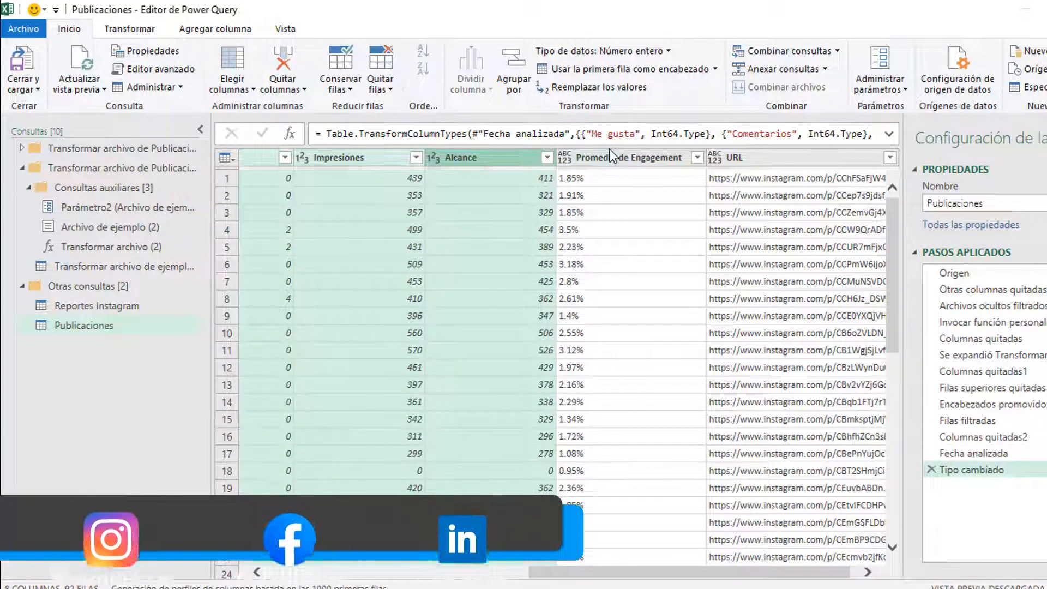
pyautogui.click(615, 161)
pyautogui.click(638, 52)
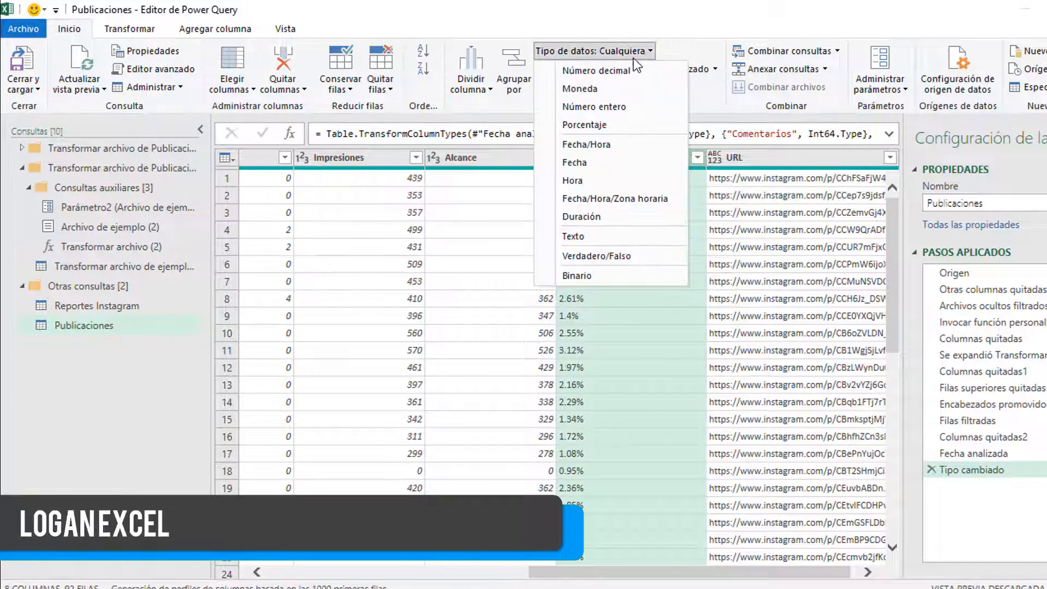
pyautogui.click(587, 125)
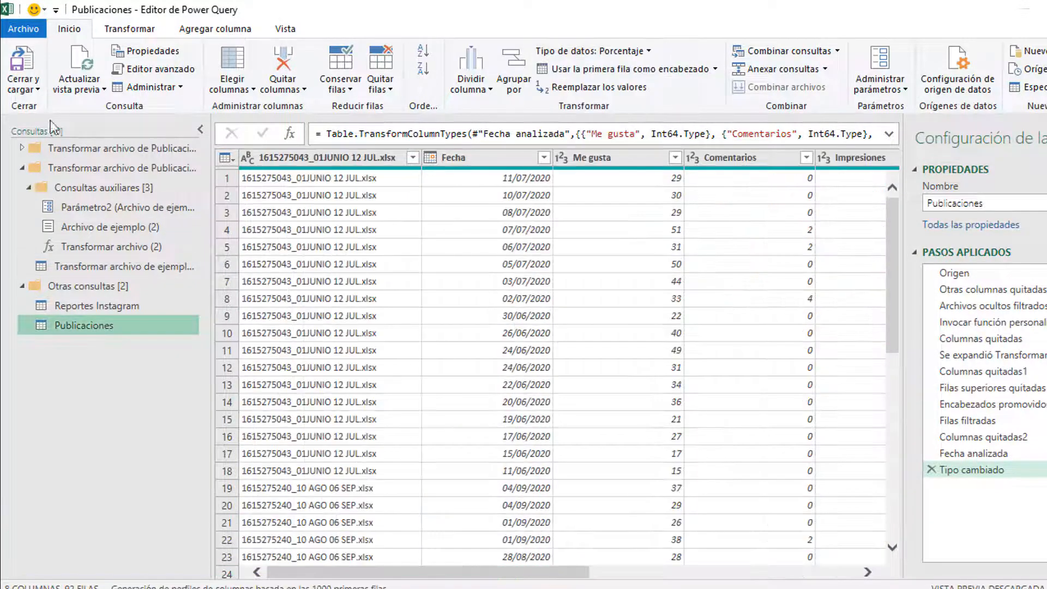
# Step: Close and load Publicaciones as a table on a new worksheet
pyautogui.click(37, 91)
pyautogui.click(46, 123)
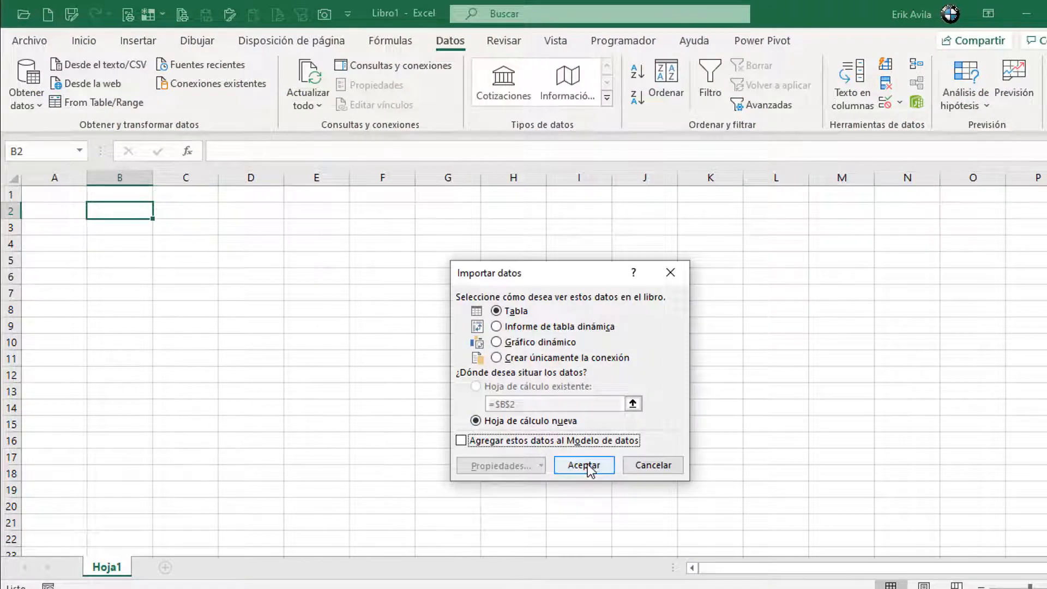
pyautogui.click(585, 465)
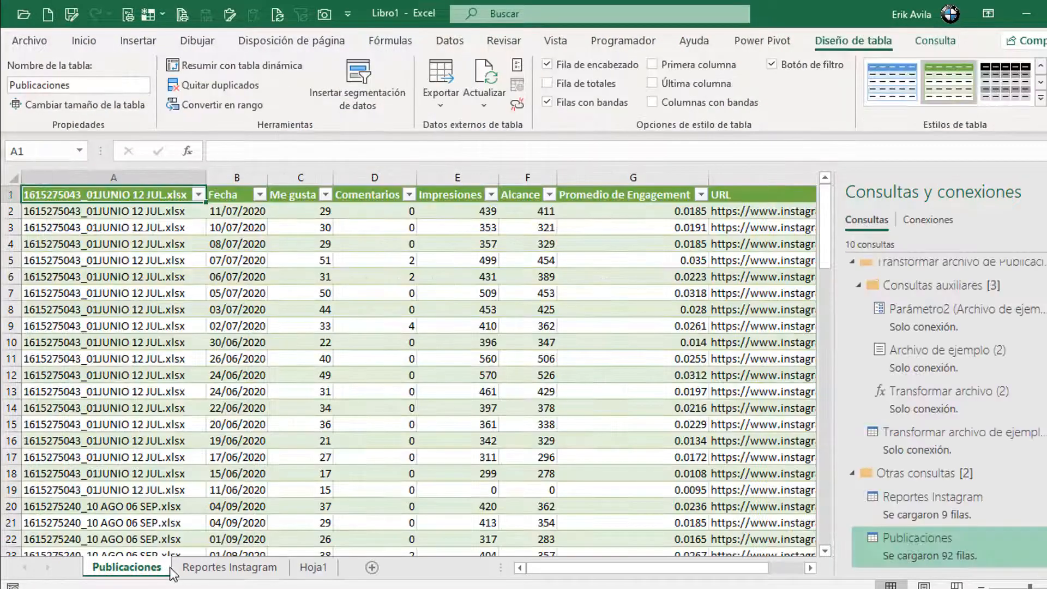
# Step: Duplicate the Reportes Instagram query and rename the copy 'Reacciones'
pyautogui.click(238, 212)
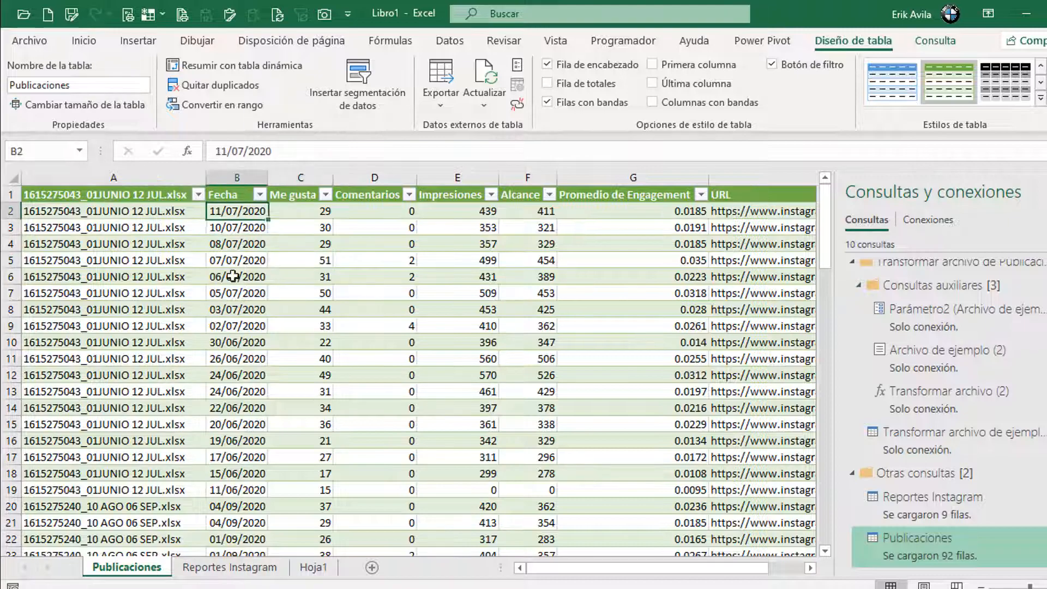
pyautogui.scroll(-20, 241, 359)
pyautogui.scroll(20, 241, 359)
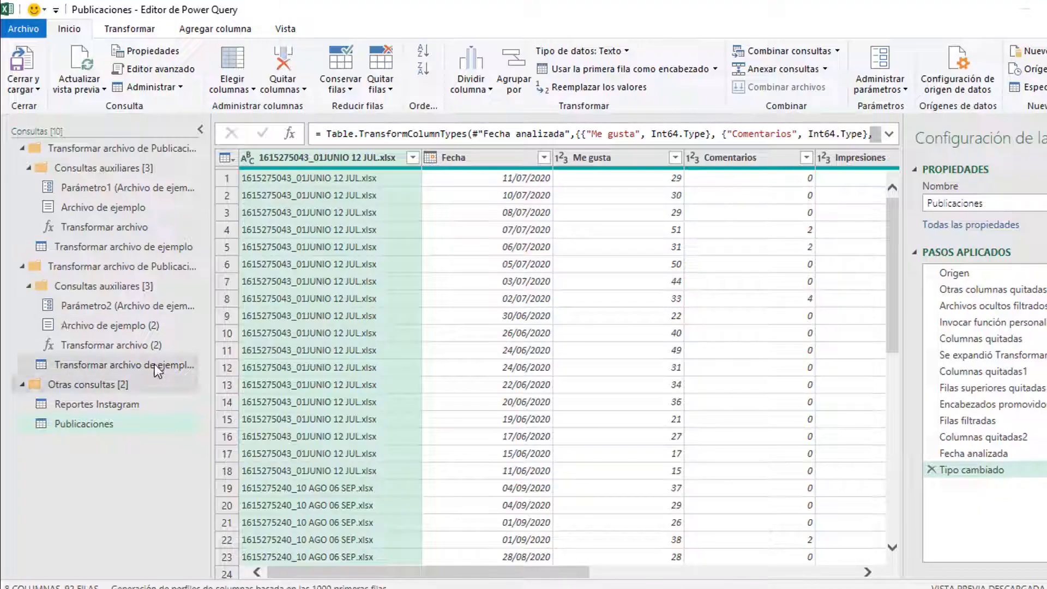
pyautogui.click(124, 409)
pyautogui.rightClick(126, 409)
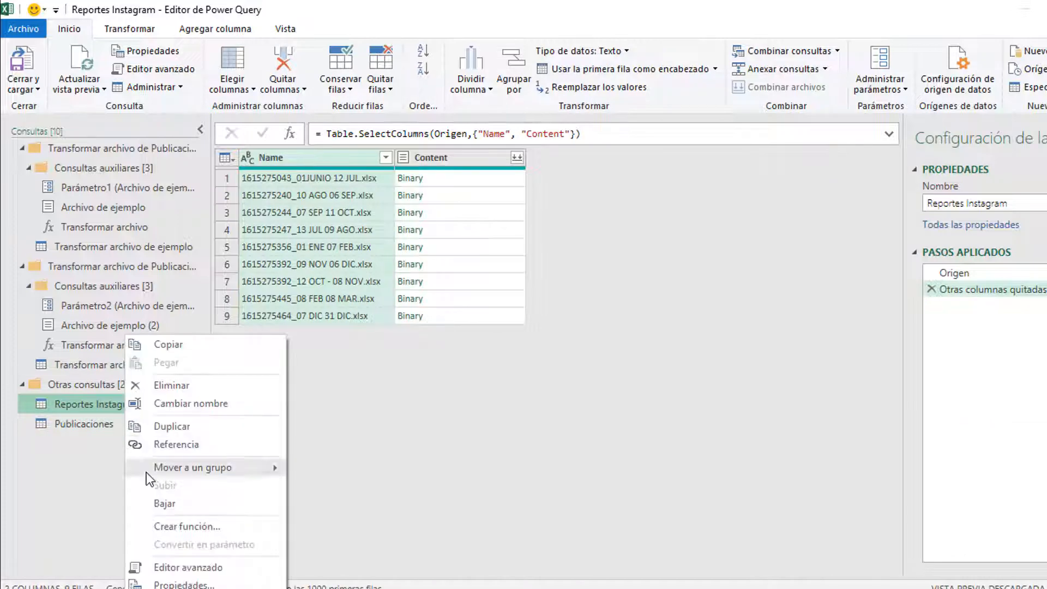
pyautogui.click(182, 428)
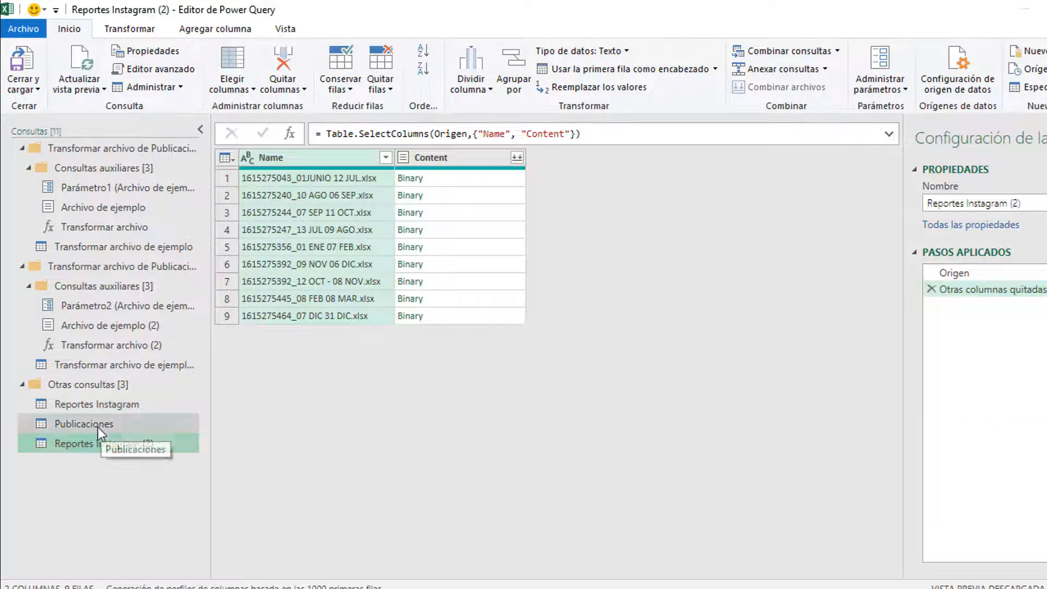
pyautogui.click(98, 425)
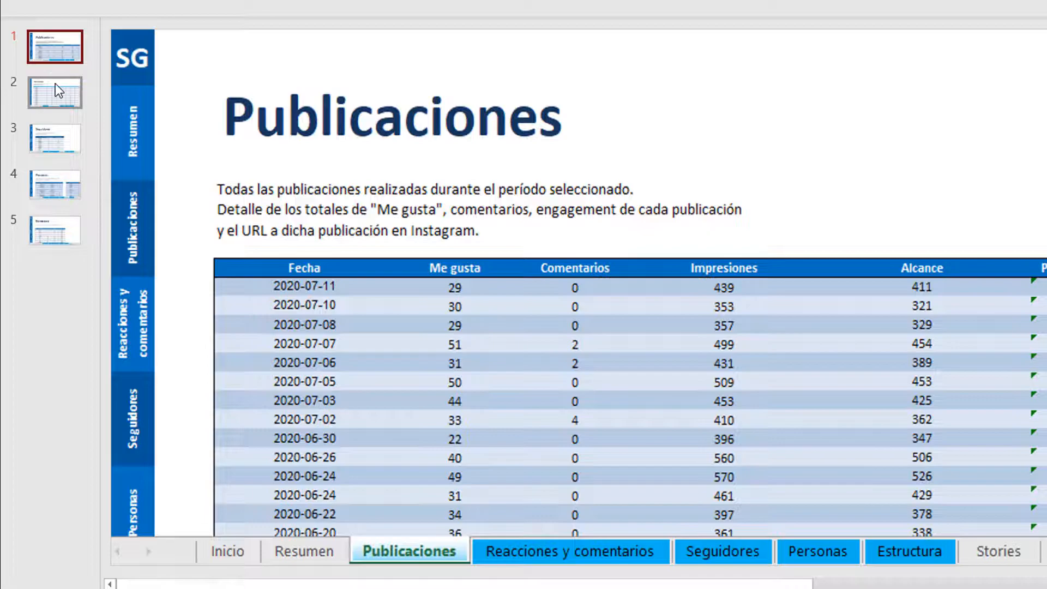
pyautogui.click(58, 90)
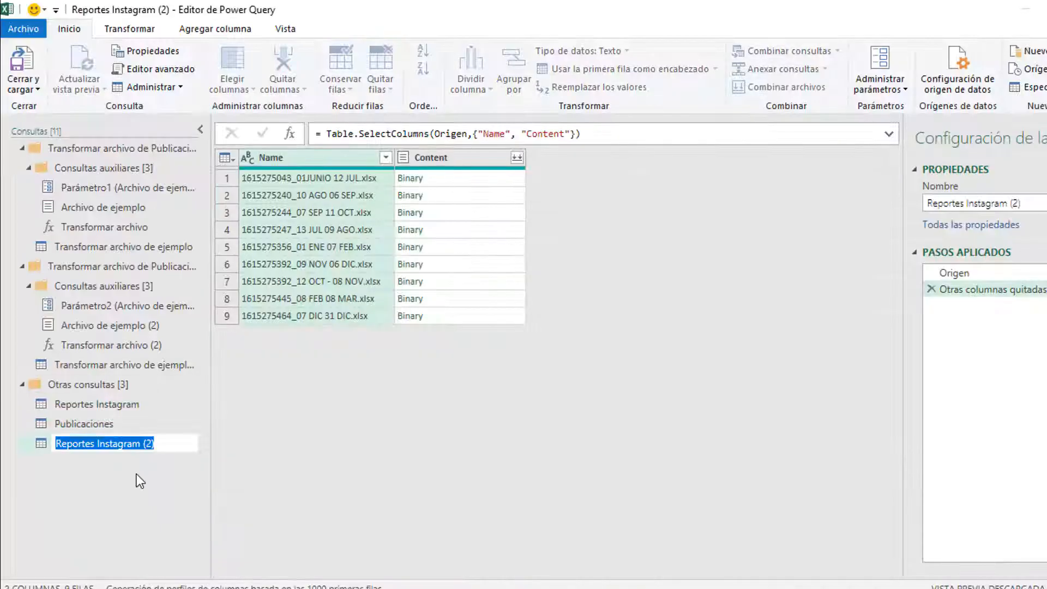
pyautogui.write('Reac')
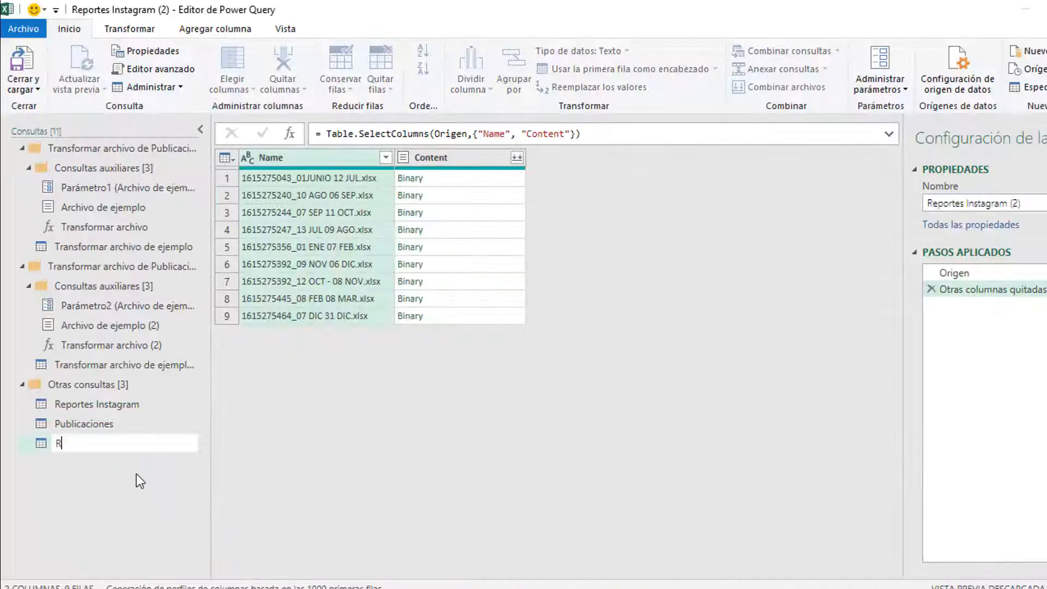
pyautogui.write('ciones')
pyautogui.press('Return')
pyautogui.click(483, 182)
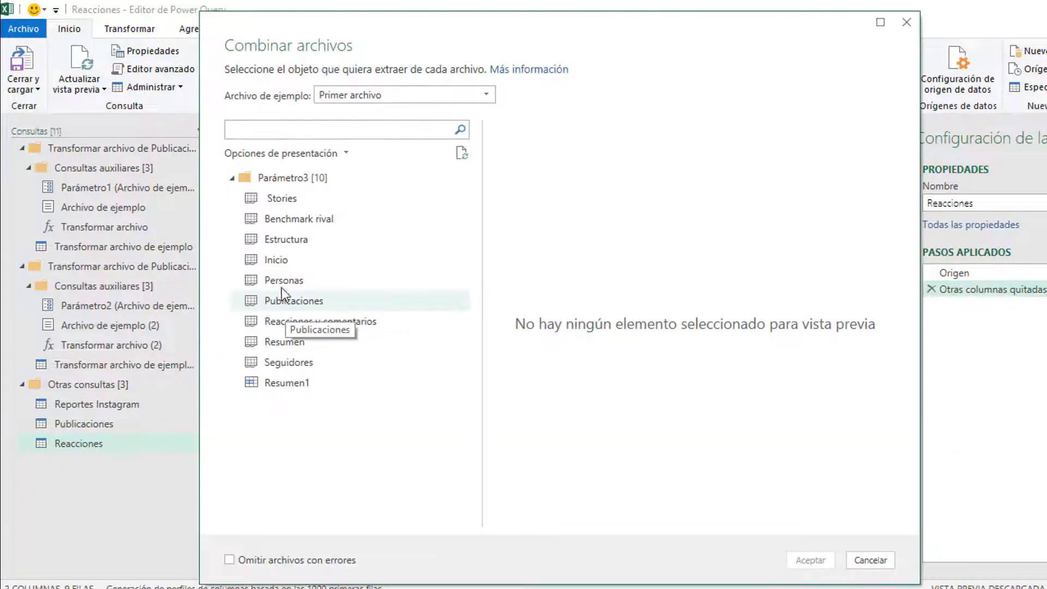
# Step: Combine the report files using the Reacciones y comentarios sheet
pyautogui.click(320, 323)
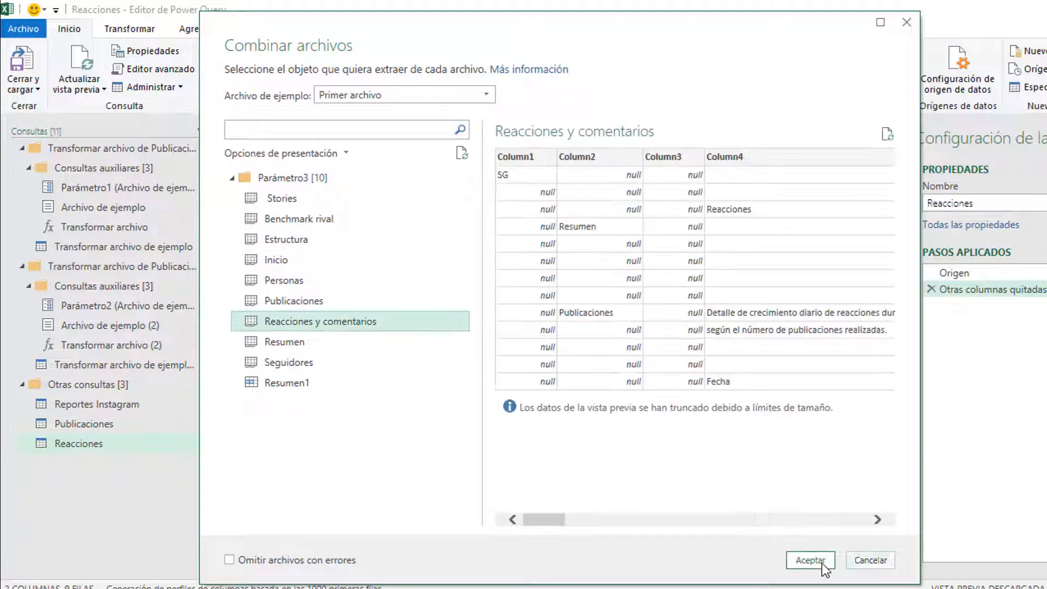
pyautogui.click(811, 561)
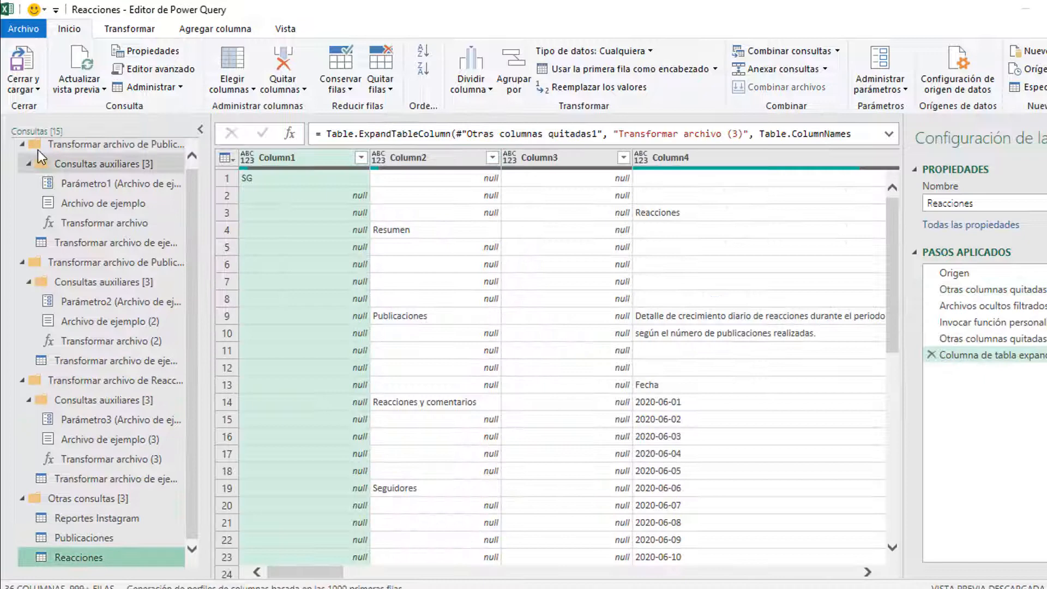
pyautogui.click(22, 145)
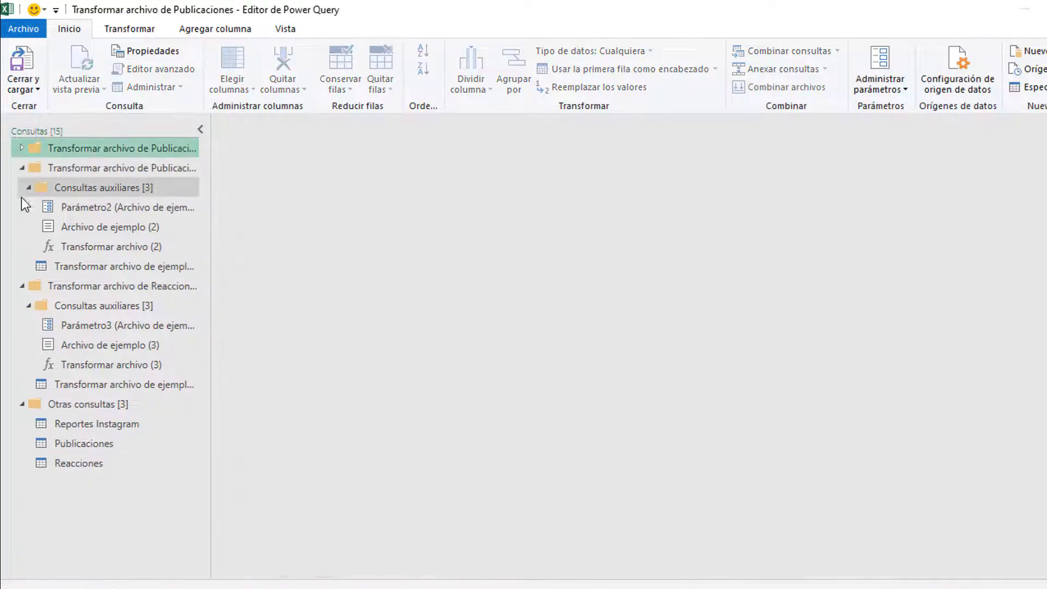
pyautogui.click(22, 168)
pyautogui.click(22, 187)
# Step: In Reacciones, delete the last two automatic steps and remove the Content column
pyautogui.click(98, 268)
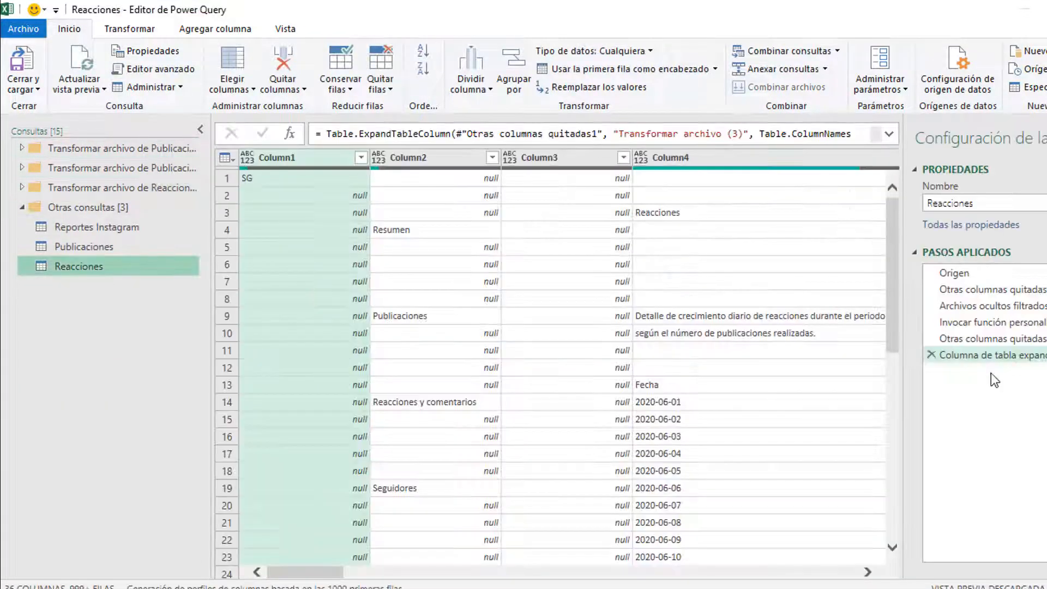
pyautogui.click(931, 355)
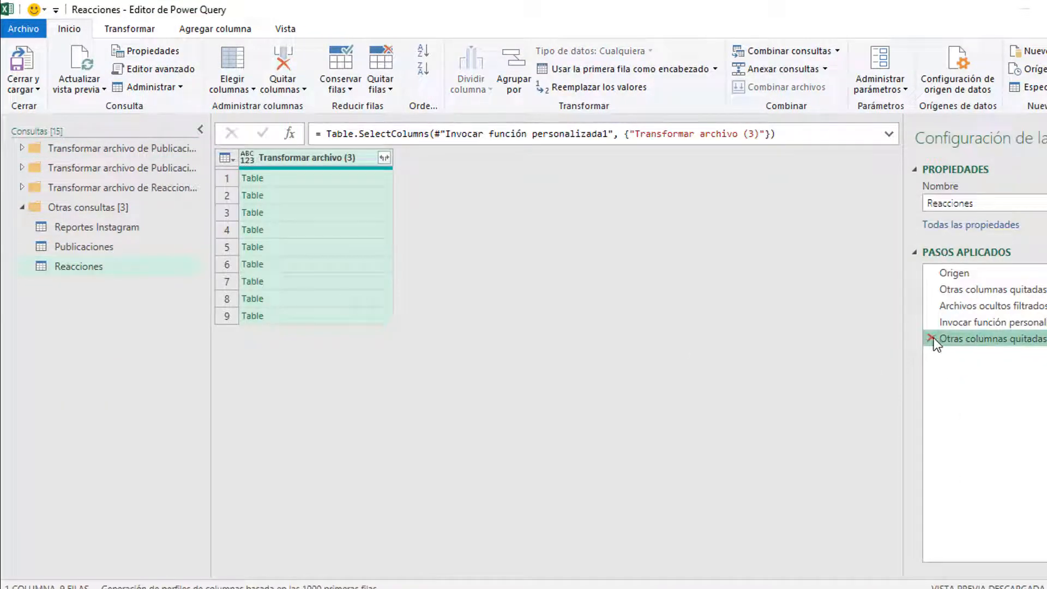
pyautogui.click(932, 338)
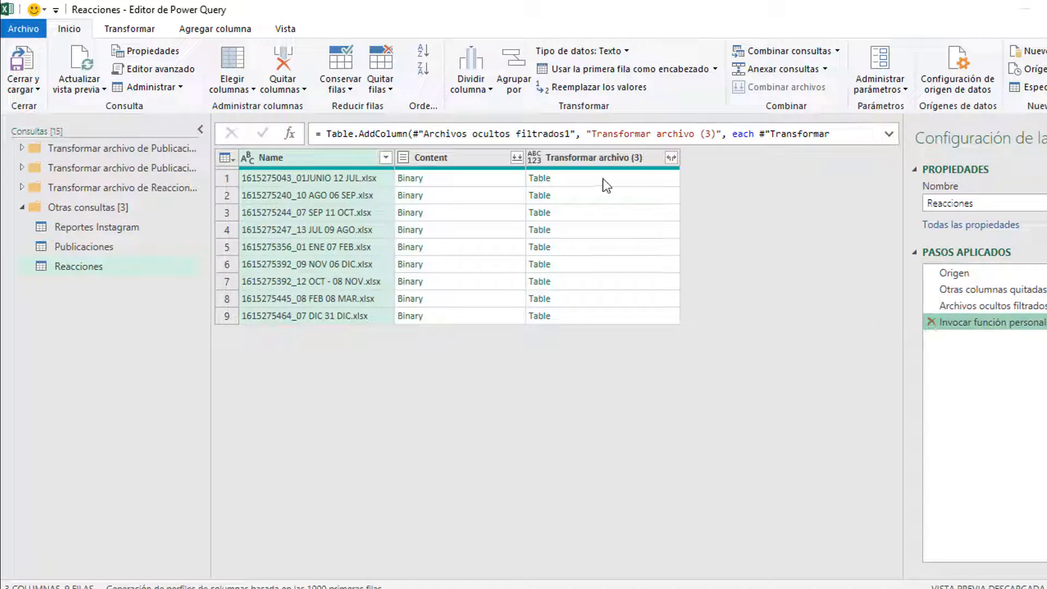
pyautogui.click(597, 195)
pyautogui.click(475, 154)
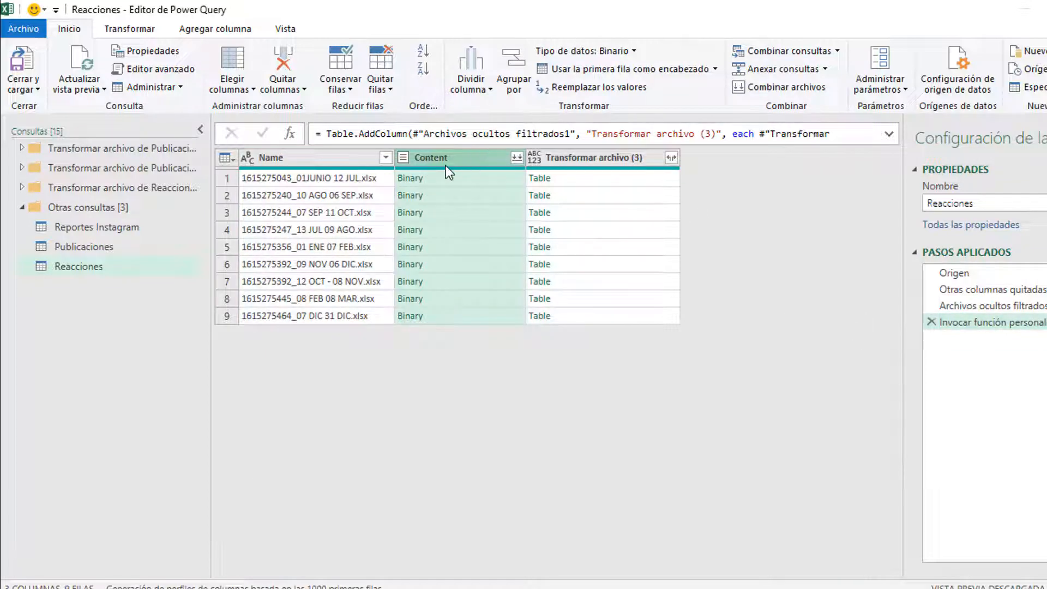
pyautogui.rightClick(447, 158)
pyautogui.click(494, 192)
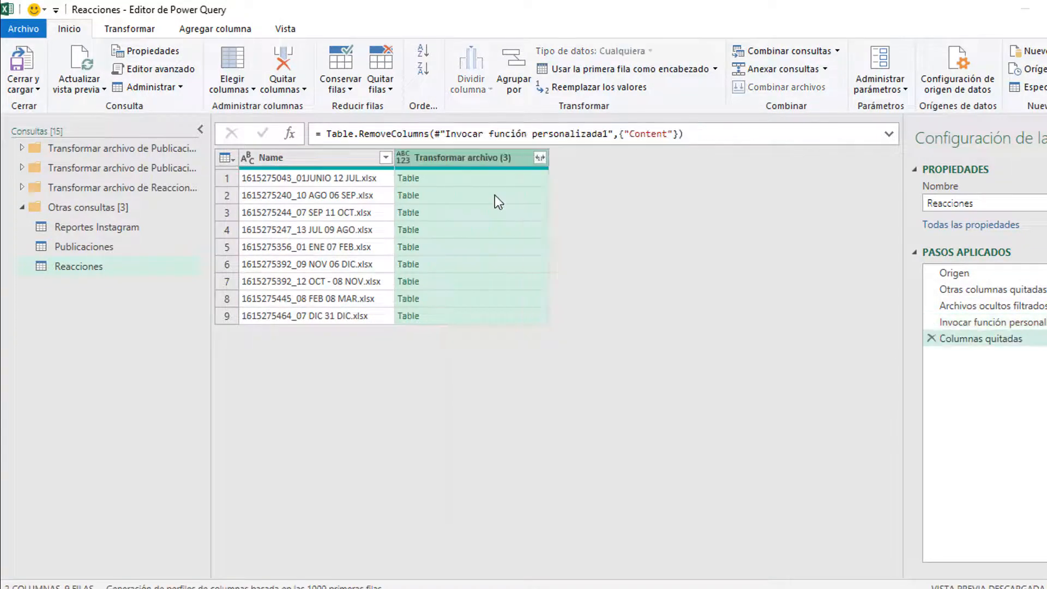
# Step: Expand the Transformar archivo (3) tables into all their columns
pyautogui.click(495, 196)
pyautogui.click(540, 157)
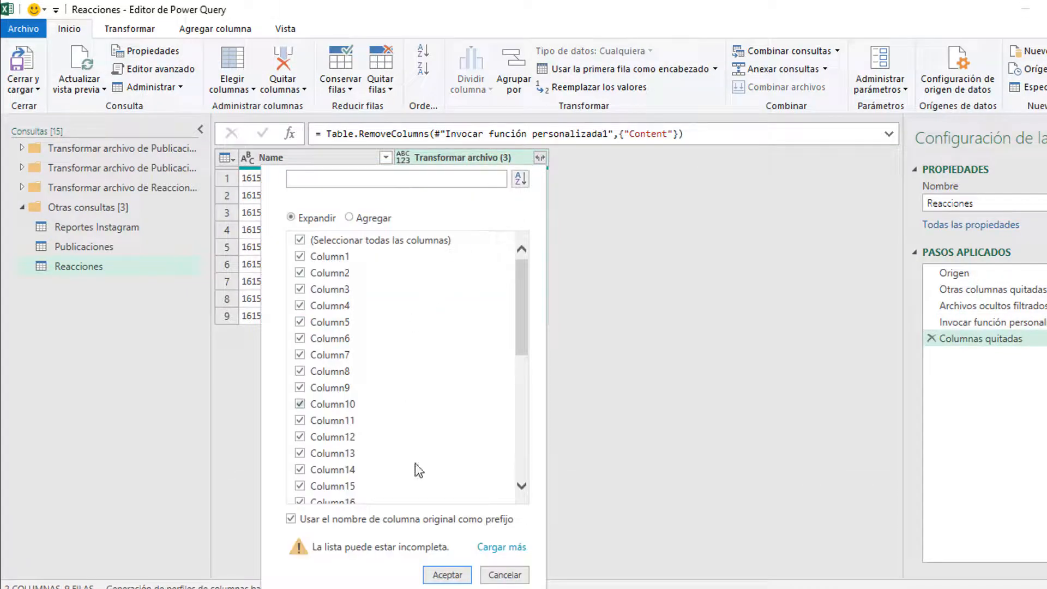
pyautogui.click(448, 575)
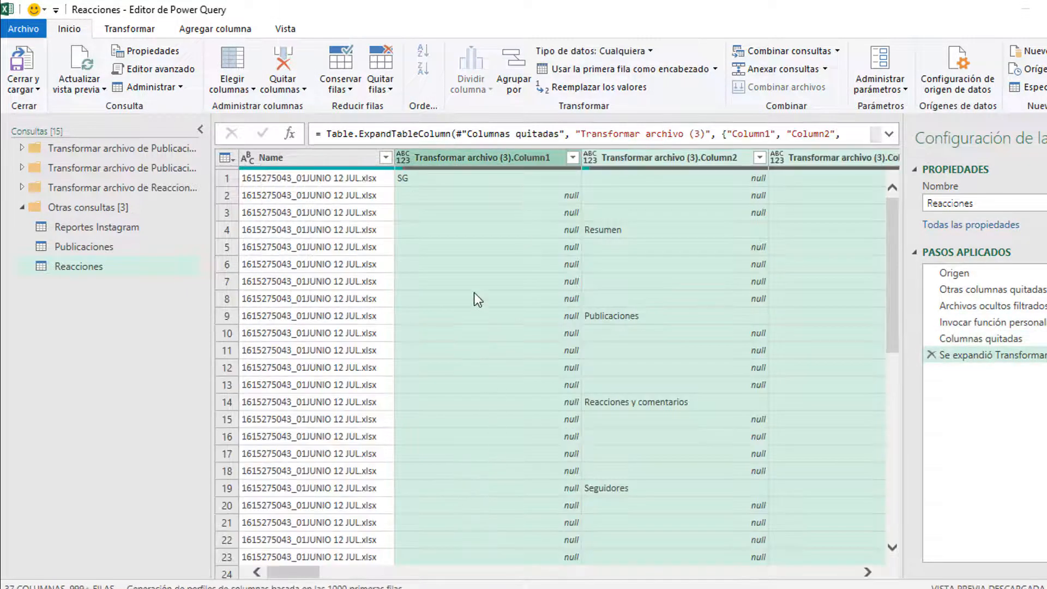
pyautogui.click(467, 241)
# Step: Remove the mostly empty Column1, Column2 and Column3 from Reacciones
pyautogui.moveTo(290, 477); pyautogui.dragTo(313, 478)
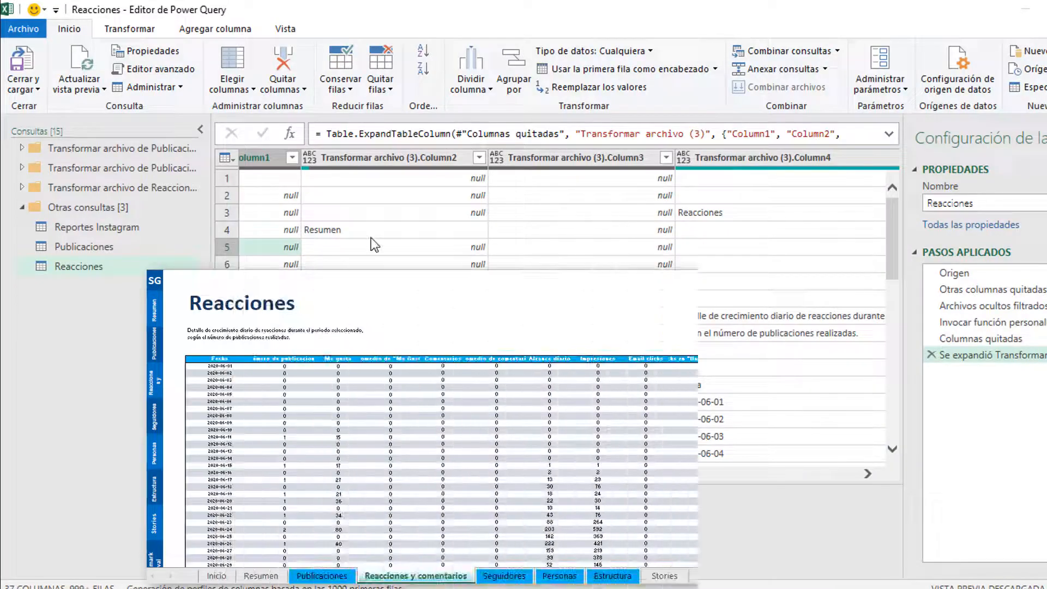
pyautogui.click(376, 158)
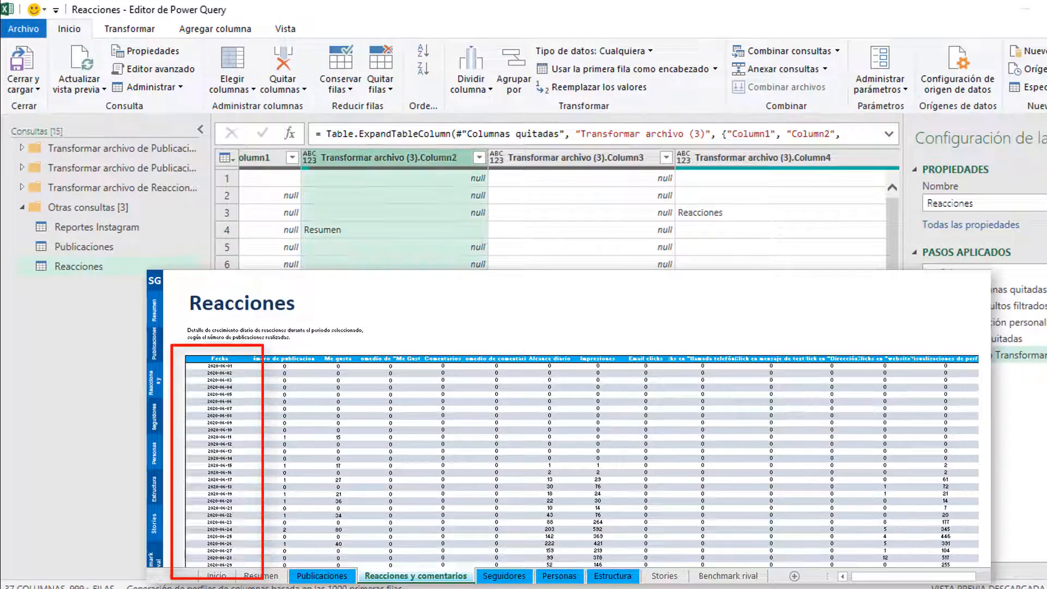
pyautogui.moveTo(329, 571)
pyautogui.mouseDown()
pyautogui.moveTo(283, 571)
pyautogui.moveTo(335, 579)
pyautogui.mouseUp()
pyautogui.click(486, 155)
pyautogui.keyDown('ctrl'); pyautogui.click(421, 162); pyautogui.keyUp('ctrl')
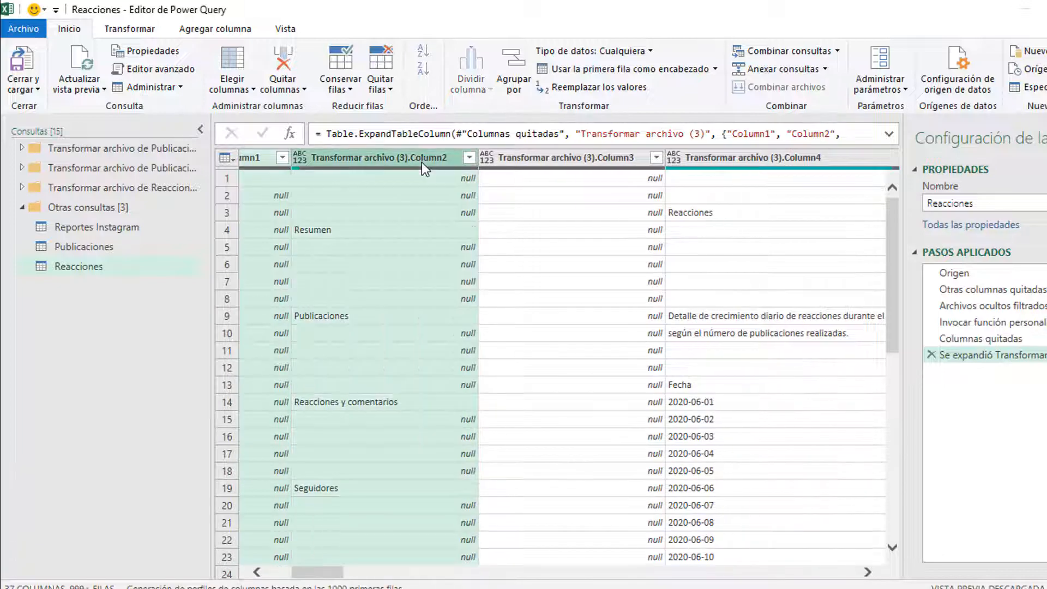
pyautogui.keyDown('ctrl'); pyautogui.click(525, 162); pyautogui.keyUp('ctrl')
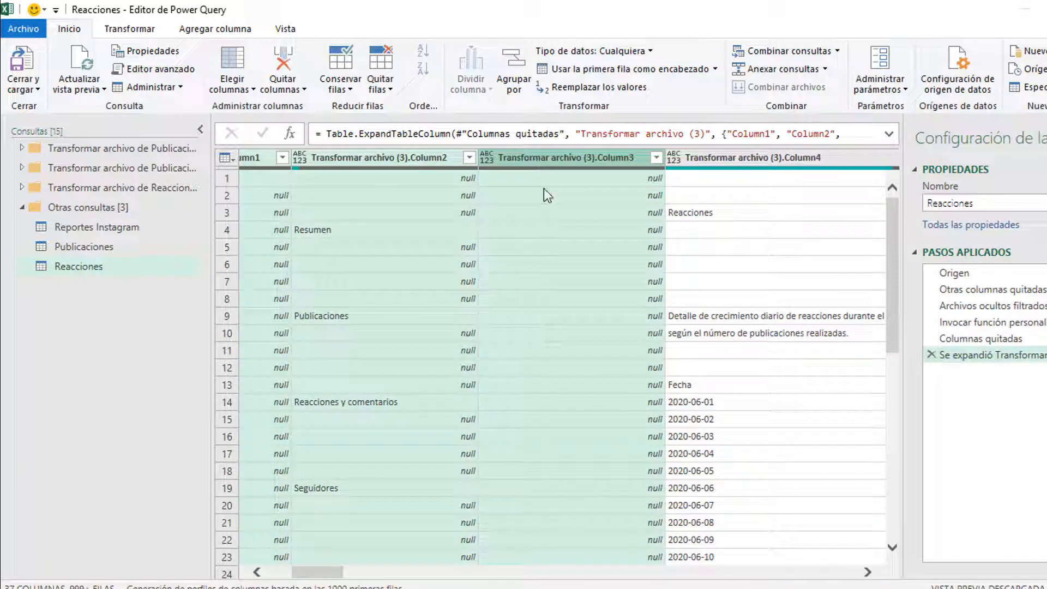
pyautogui.rightClick(544, 160)
pyautogui.click(594, 125)
# Step: Remove the empty trailing Column32 through Column36 and return to the table start
pyautogui.click(321, 388)
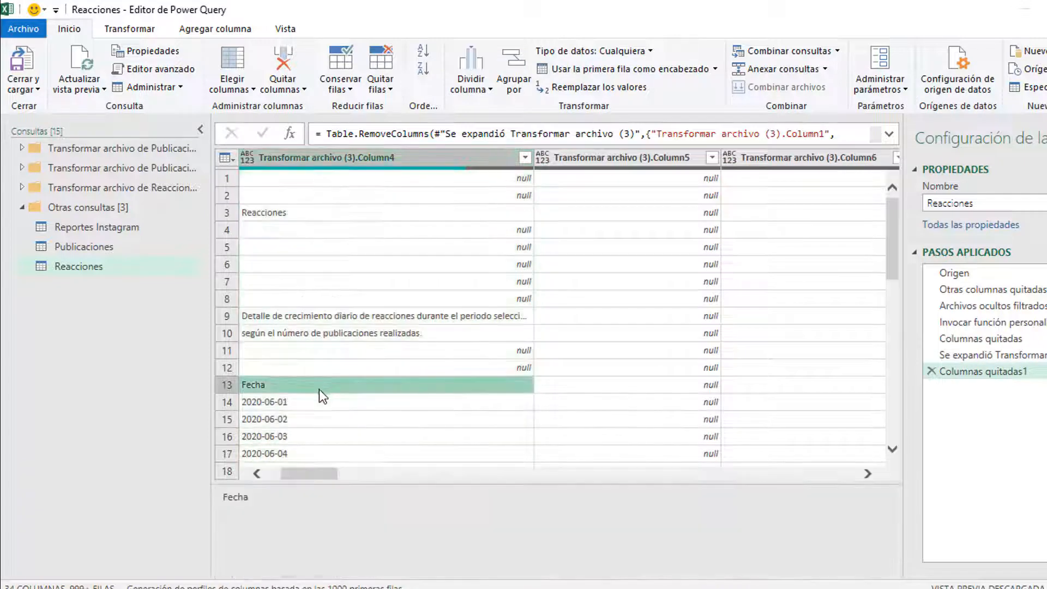
pyautogui.moveTo(318, 473); pyautogui.dragTo(793, 477)
pyautogui.click(639, 385)
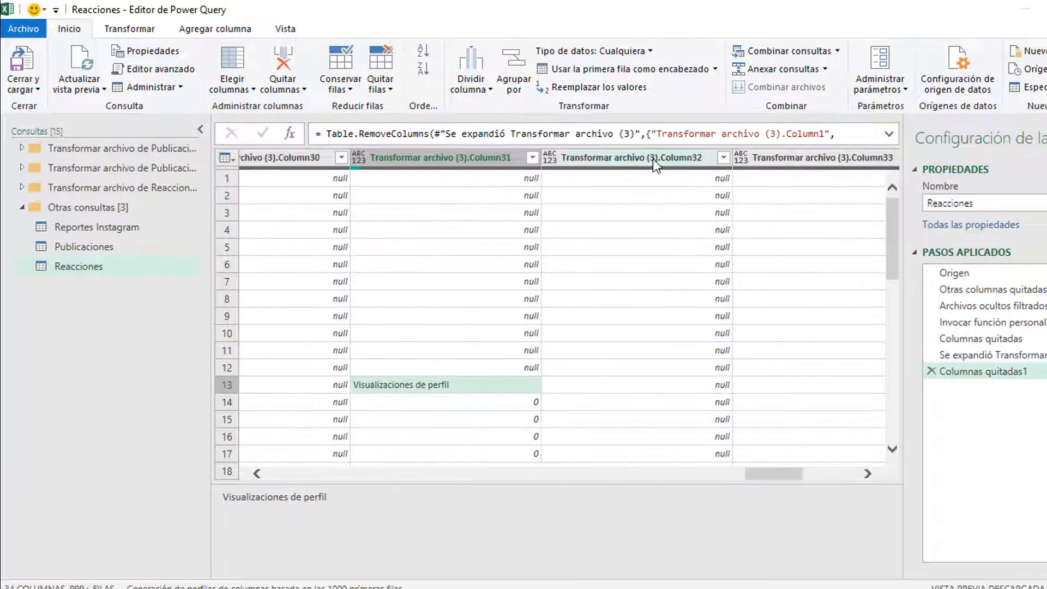
pyautogui.click(653, 159)
pyautogui.moveTo(770, 572); pyautogui.dragTo(870, 574)
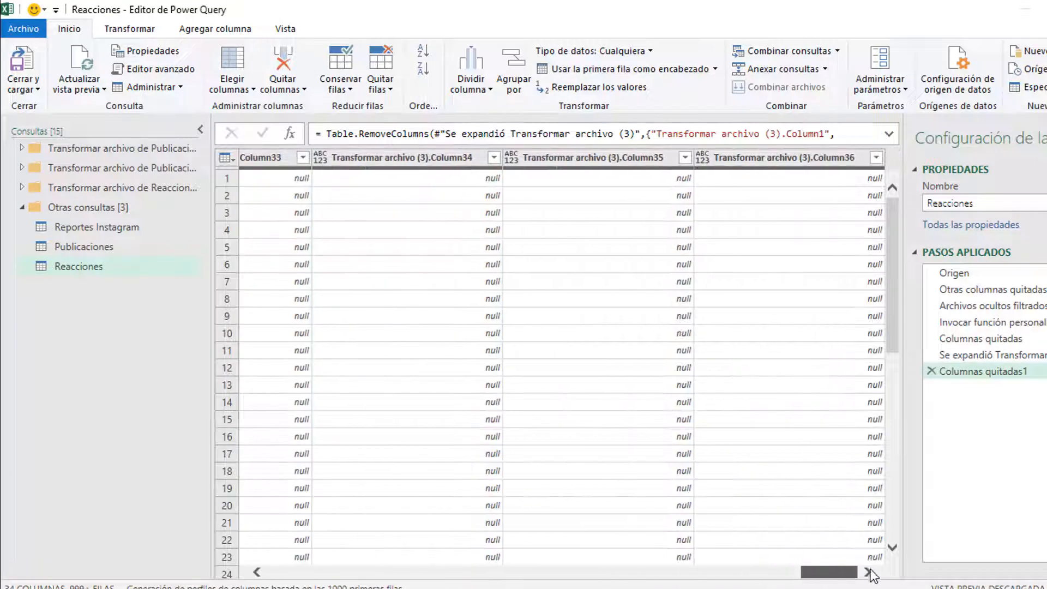
pyautogui.keyDown('shift'); pyautogui.click(776, 159); pyautogui.keyUp('shift')
pyautogui.rightClick(774, 155)
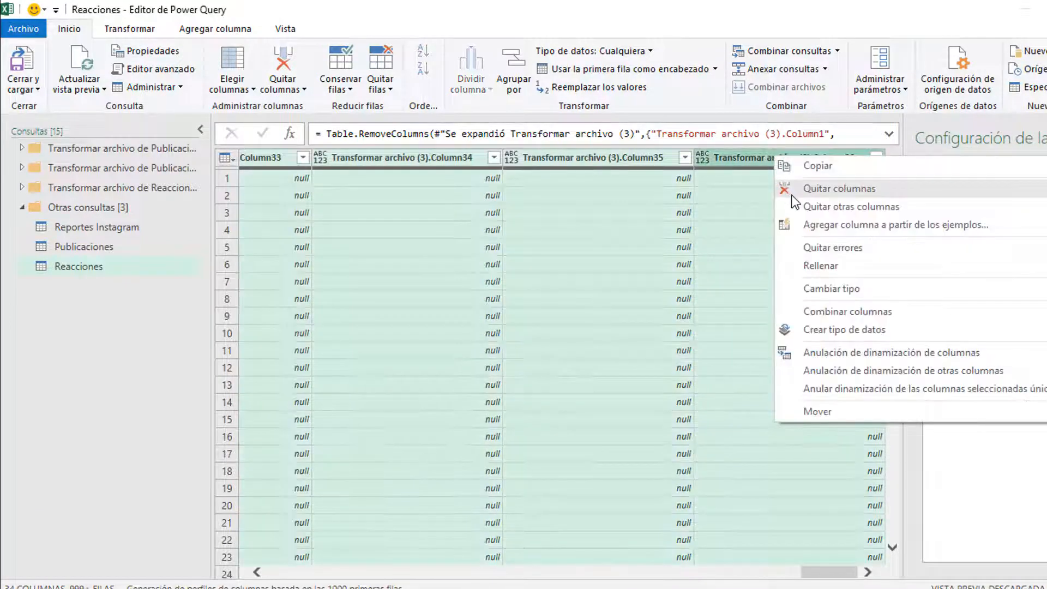
pyautogui.click(791, 191)
pyautogui.moveTo(836, 577); pyautogui.dragTo(284, 433)
pyautogui.click(294, 385)
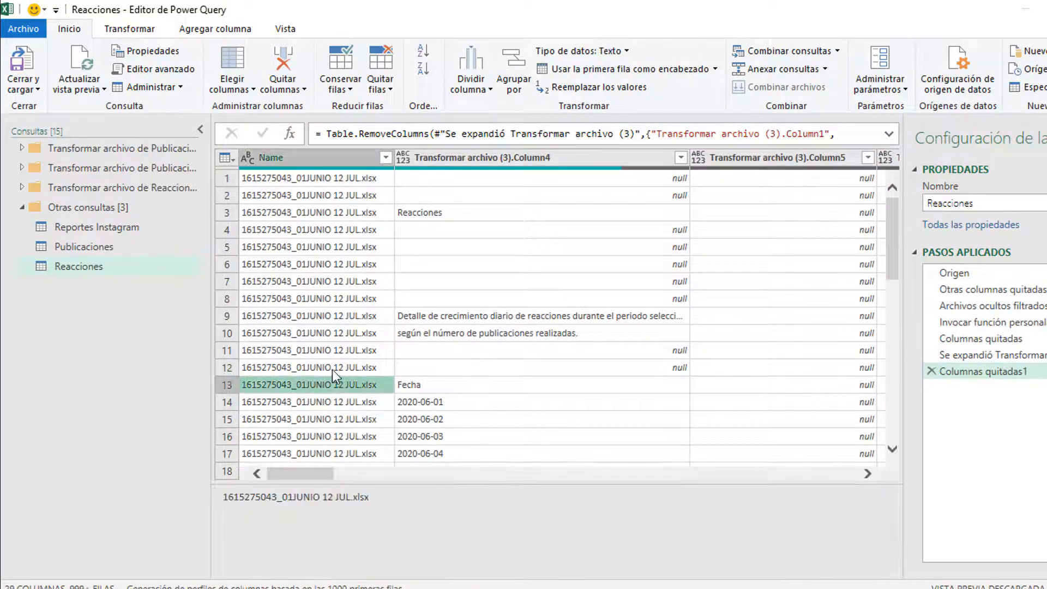
pyautogui.click(389, 89)
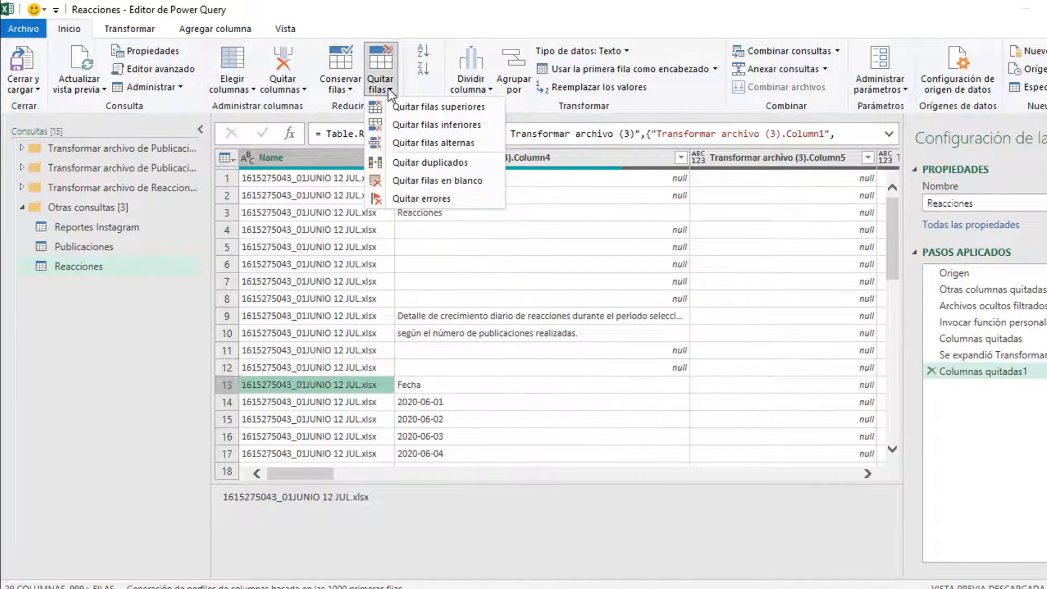
# Step: Remove the top 12 rows of Reacciones and promote the first row to headers
pyautogui.click(407, 108)
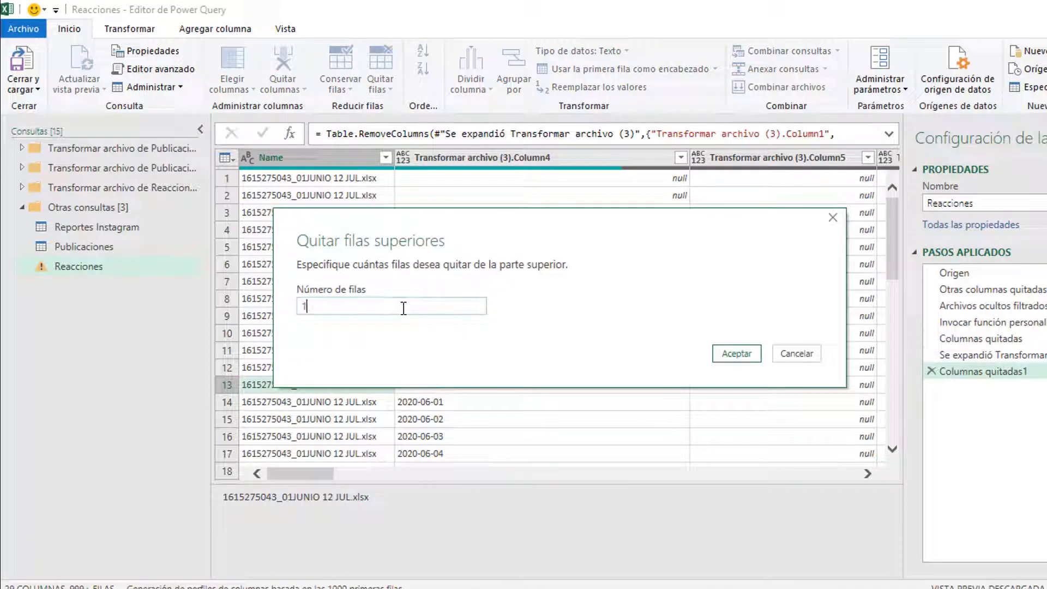
pyautogui.click(740, 361)
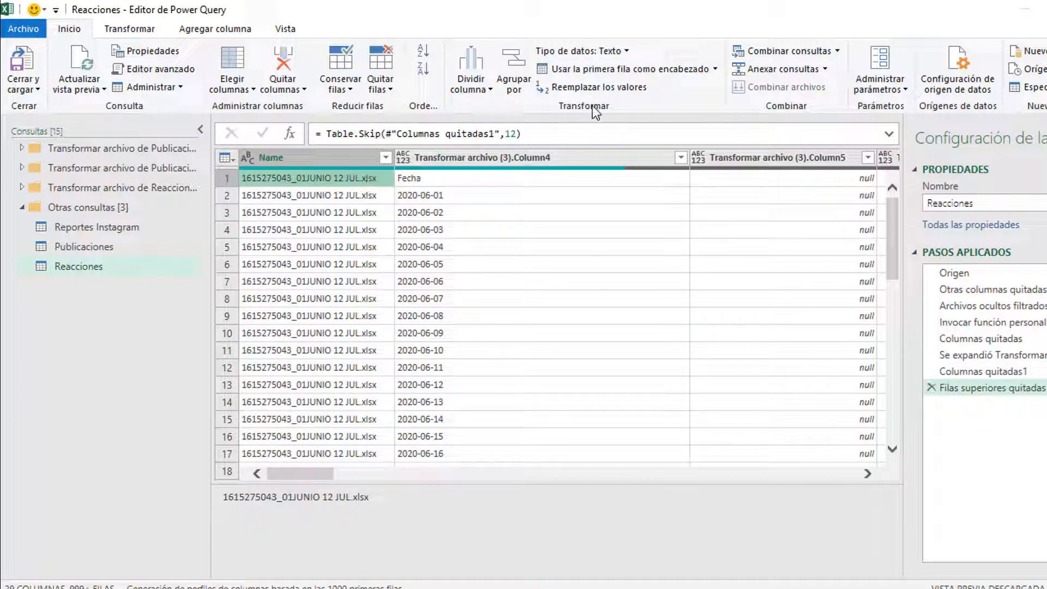
pyautogui.click(600, 68)
# Step: Filter Fecha to keep only dates, excluding null, blank, header, title and description values
pyautogui.click(461, 212)
pyautogui.click(544, 158)
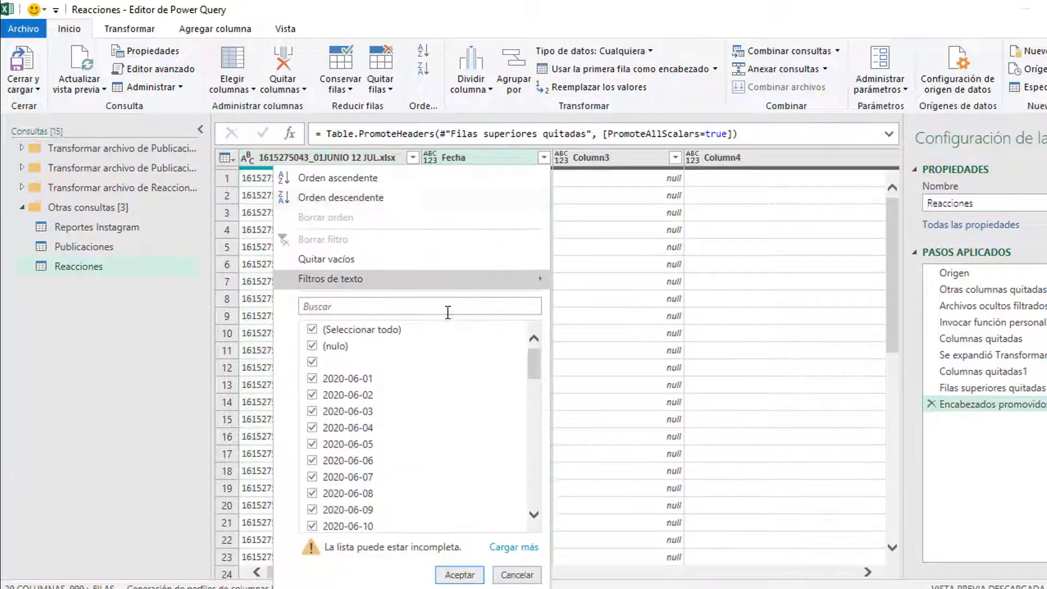
pyautogui.click(312, 346)
pyautogui.click(313, 363)
pyautogui.moveTo(529, 364); pyautogui.dragTo(532, 508)
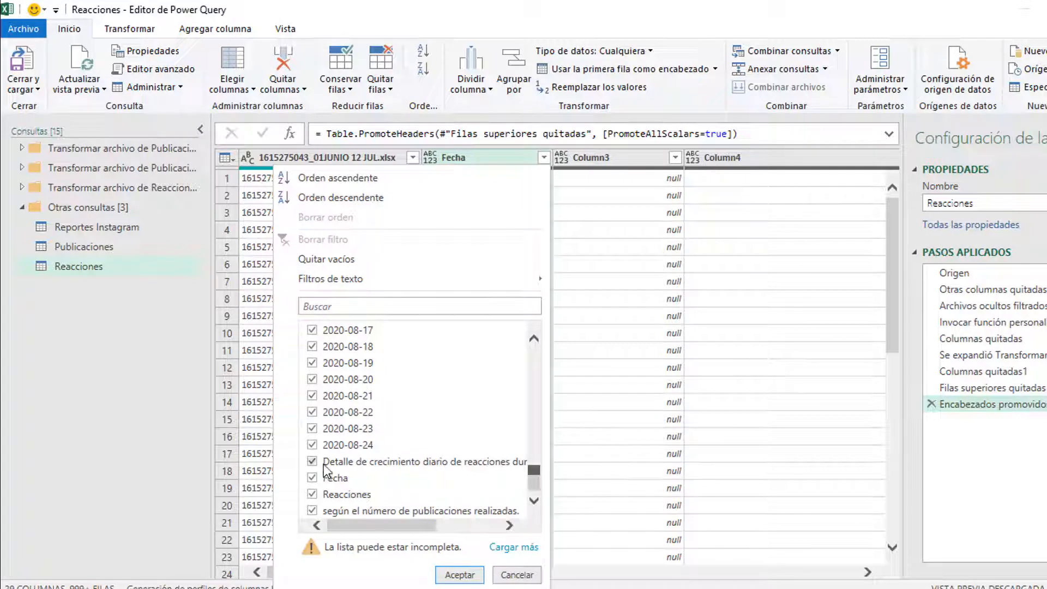
pyautogui.click(313, 462)
pyautogui.click(312, 478)
pyautogui.click(313, 494)
pyautogui.click(313, 510)
pyautogui.click(459, 575)
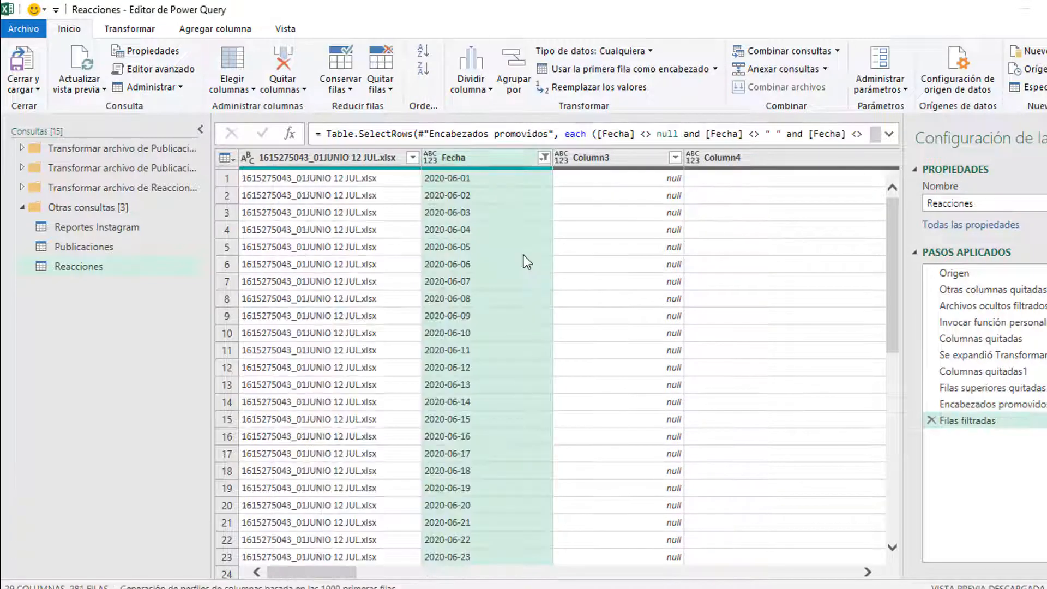
# Step: Remove the empty columns Column3, 4, 6, 8, 10, 12, 14, 16, 18, 20 and 22
pyautogui.click(600, 157)
pyautogui.moveTo(316, 572); pyautogui.dragTo(695, 572)
pyautogui.keyDown('ctrl'); pyautogui.click(512, 177); pyautogui.keyUp('ctrl')
pyautogui.keyDown('ctrl'); pyautogui.click(486, 162); pyautogui.keyUp('ctrl')
pyautogui.keyDown('ctrl'); pyautogui.click(697, 278); pyautogui.keyUp('ctrl')
pyautogui.keyDown('ctrl'); pyautogui.click(535, 160); pyautogui.keyUp('ctrl')
pyautogui.keyDown('ctrl'); pyautogui.click(774, 158); pyautogui.keyUp('ctrl')
pyautogui.keyDown('ctrl'); pyautogui.click(550, 182); pyautogui.keyUp('ctrl')
pyautogui.keyDown('ctrl'); pyautogui.click(799, 163); pyautogui.keyUp('ctrl')
pyautogui.keyDown('ctrl'); pyautogui.click(536, 158); pyautogui.keyUp('ctrl')
pyautogui.keyDown('ctrl'); pyautogui.click(783, 159); pyautogui.keyUp('ctrl')
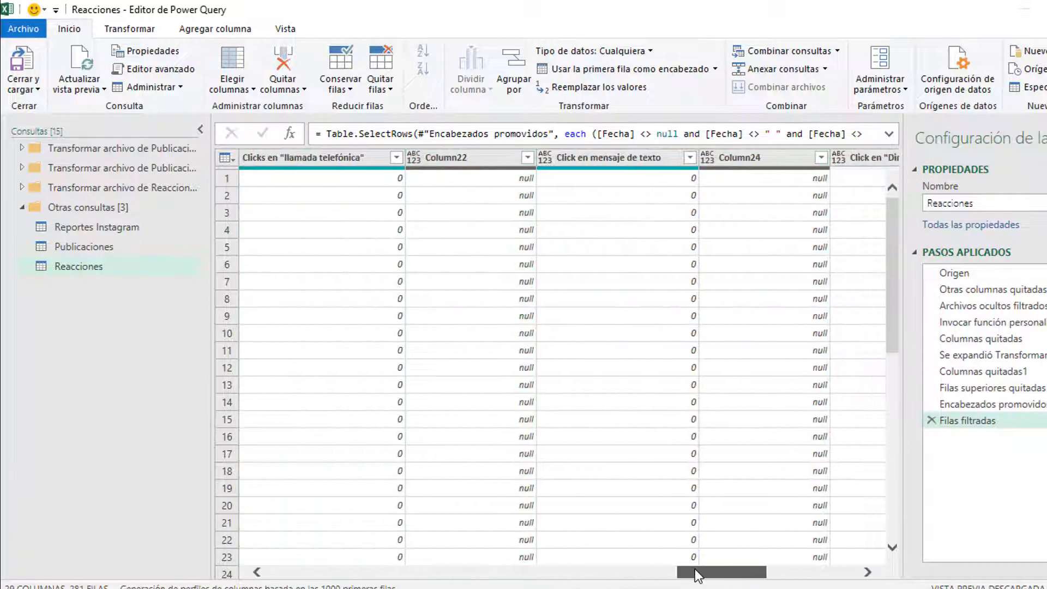
pyautogui.keyDown('ctrl'); pyautogui.click(453, 158); pyautogui.keyUp('ctrl')
pyautogui.moveTo(738, 577); pyautogui.dragTo(788, 579)
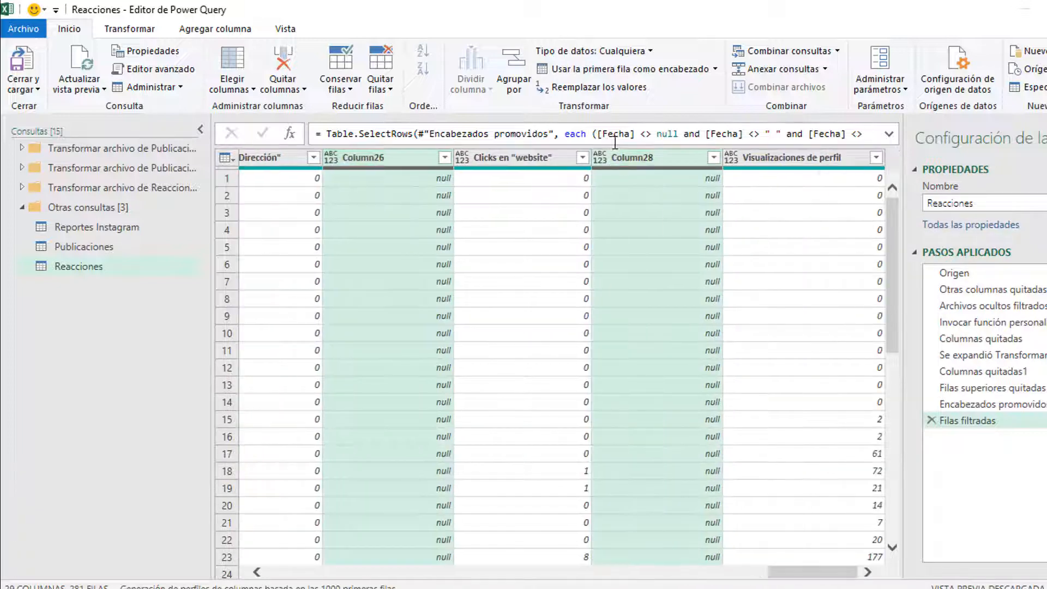
pyautogui.rightClick(623, 159)
pyautogui.click(703, 193)
pyautogui.moveTo(723, 568); pyautogui.dragTo(282, 573)
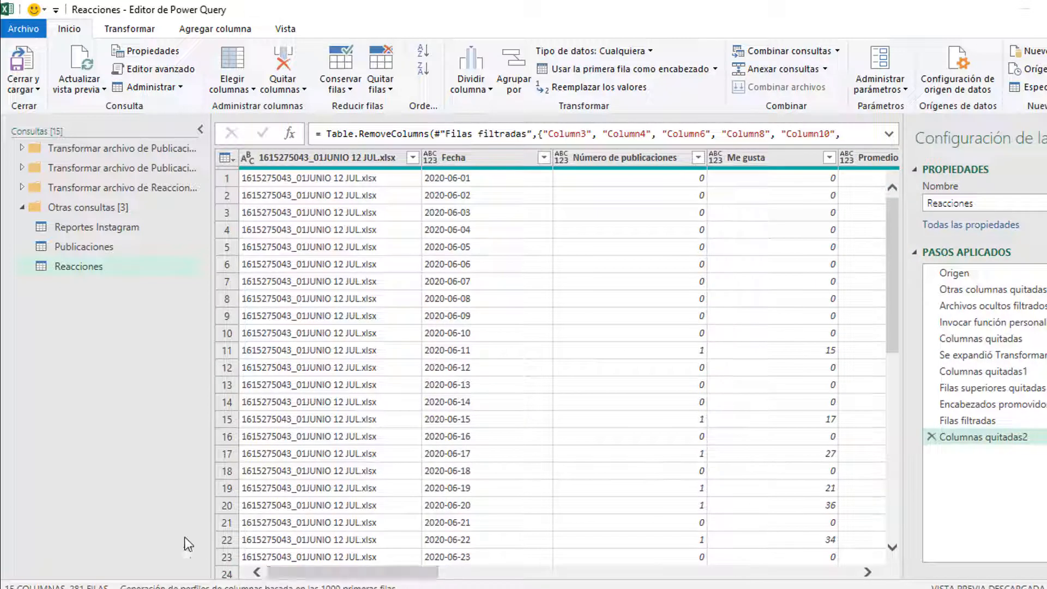
pyautogui.click(23, 93)
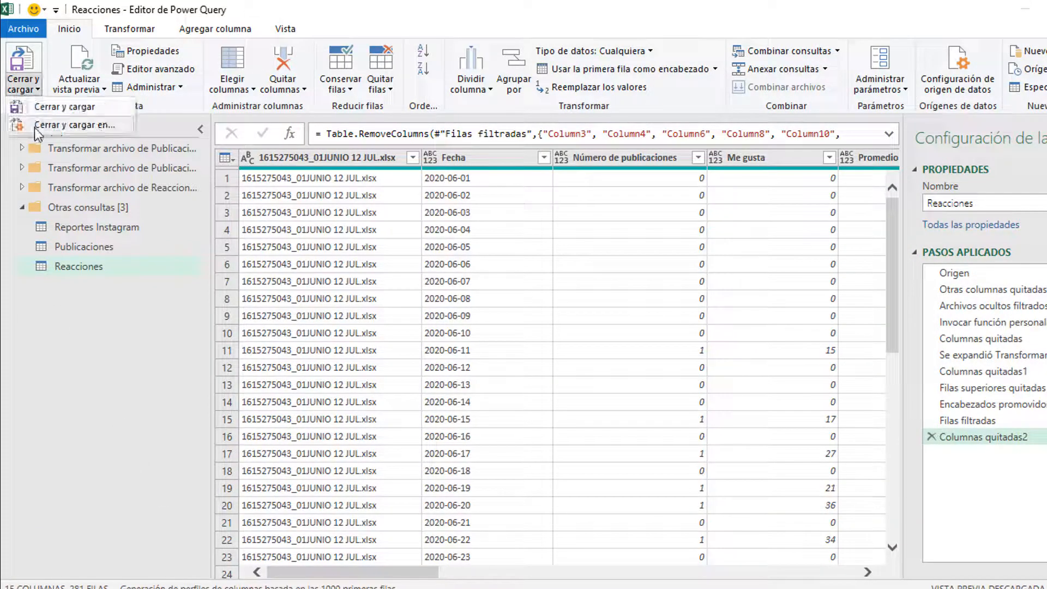
# Step: Load Reacciones as a table on a new sheet
pyautogui.click(34, 128)
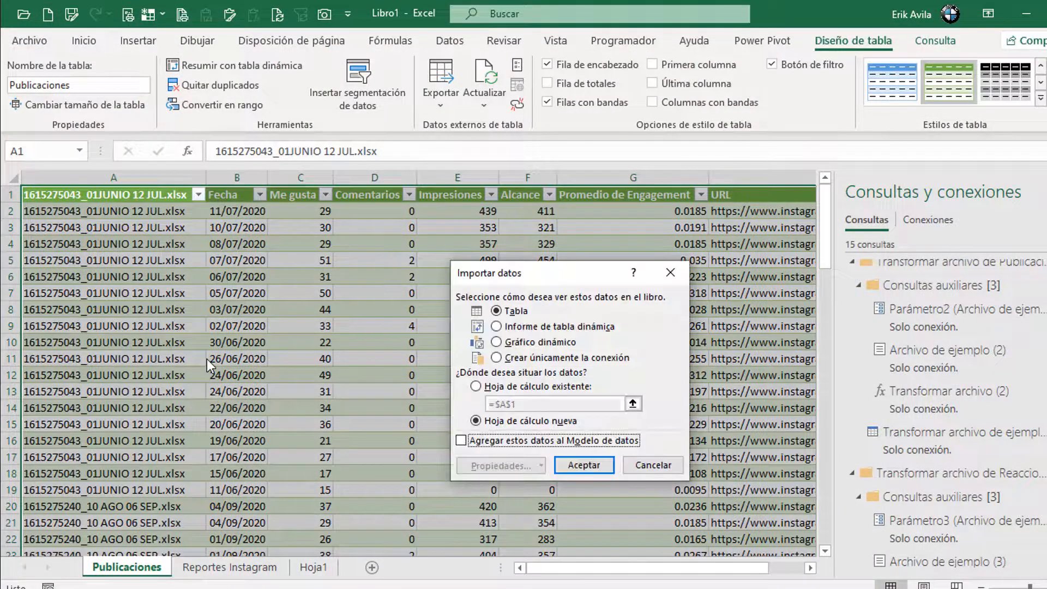
pyautogui.click(584, 467)
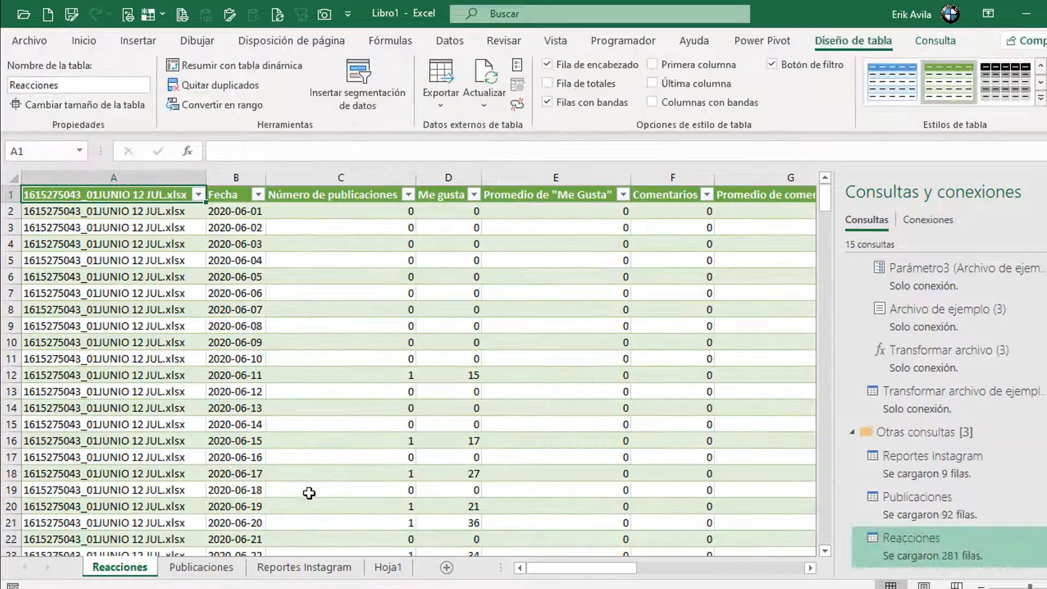
pyautogui.click(339, 359)
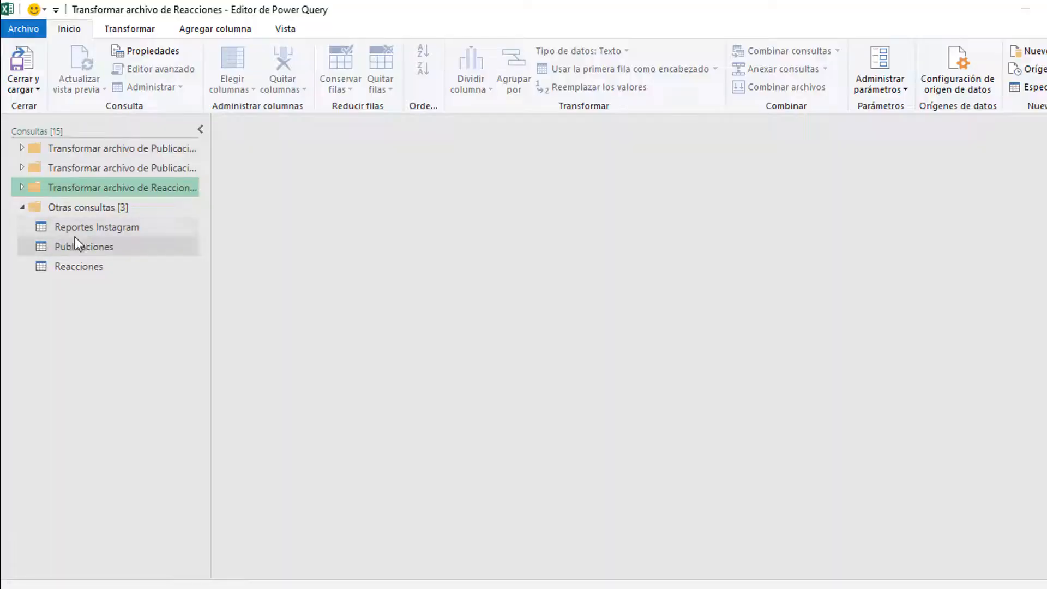
# Step: Duplicate the Reportes Instagram query and rename the copy to 'Seguidores'
pyautogui.click(86, 228)
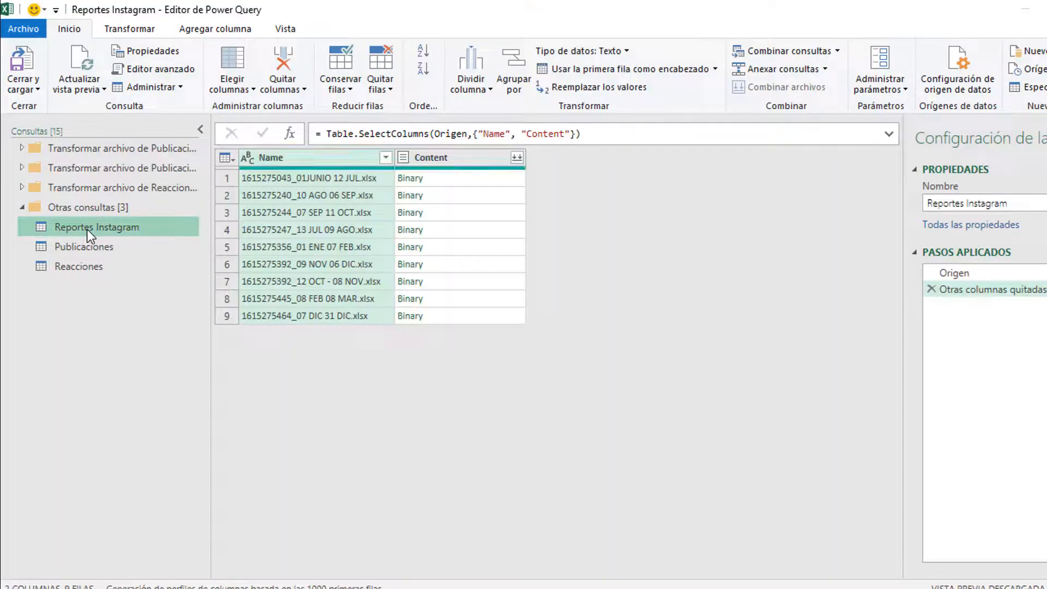
pyautogui.rightClick(87, 229)
pyautogui.click(147, 324)
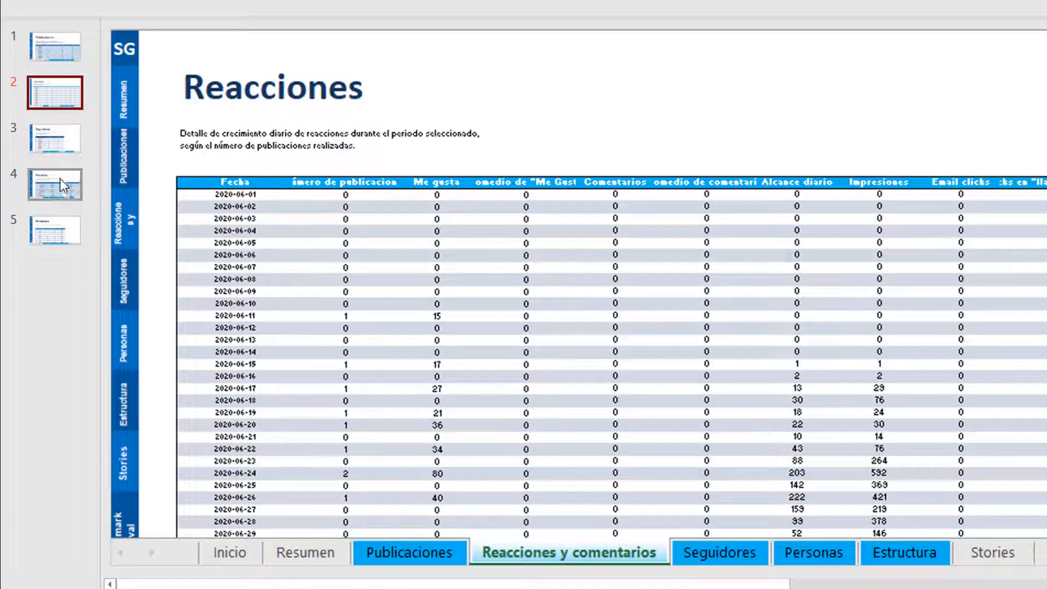
pyautogui.click(65, 148)
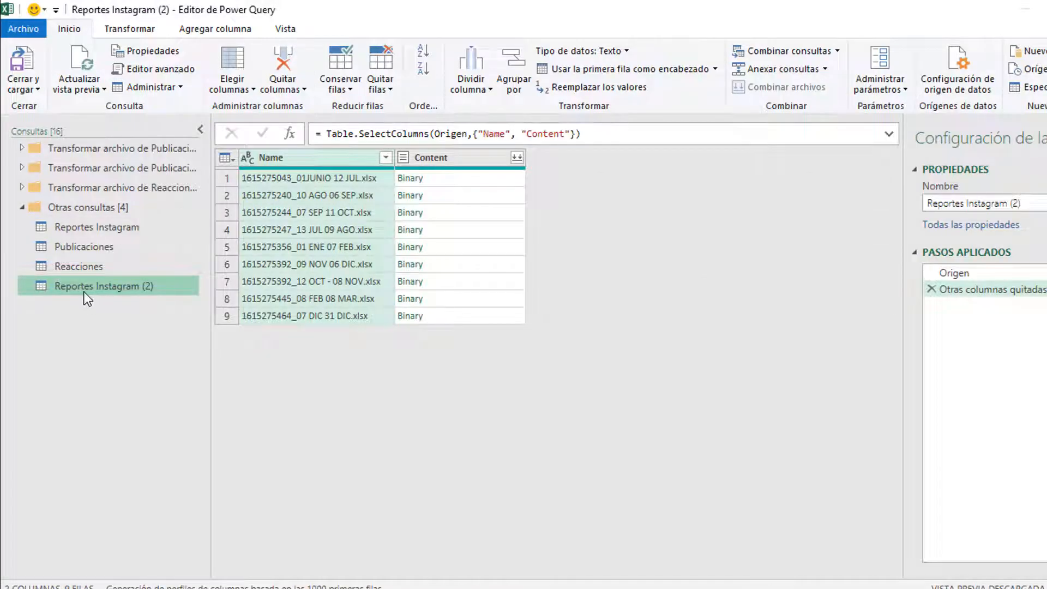
pyautogui.rightClick(84, 294)
pyautogui.click(137, 369)
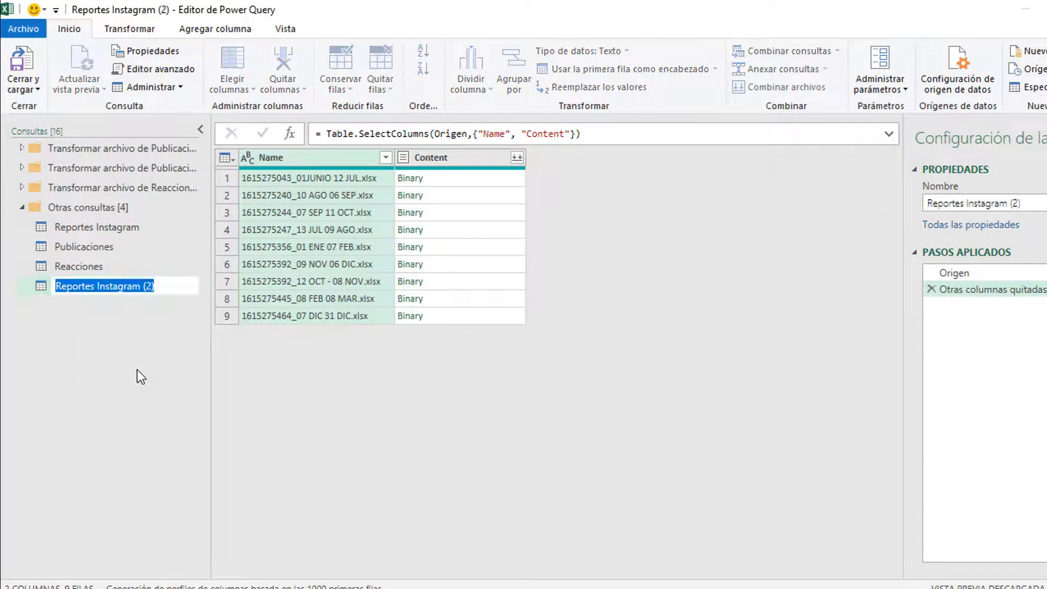
pyautogui.write('Seguidor')
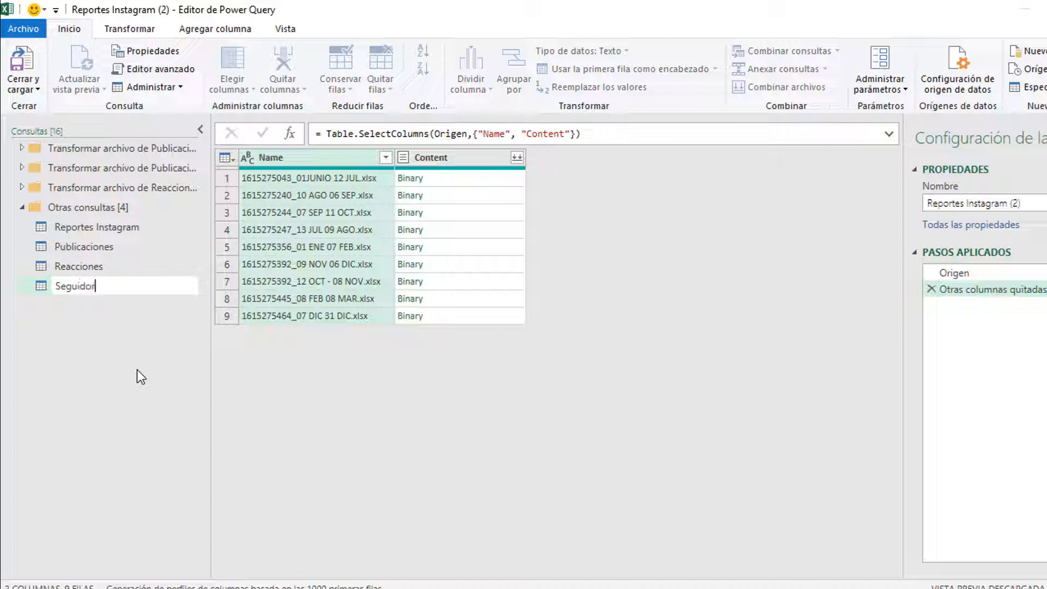
pyautogui.write('es')
pyautogui.press('Return')
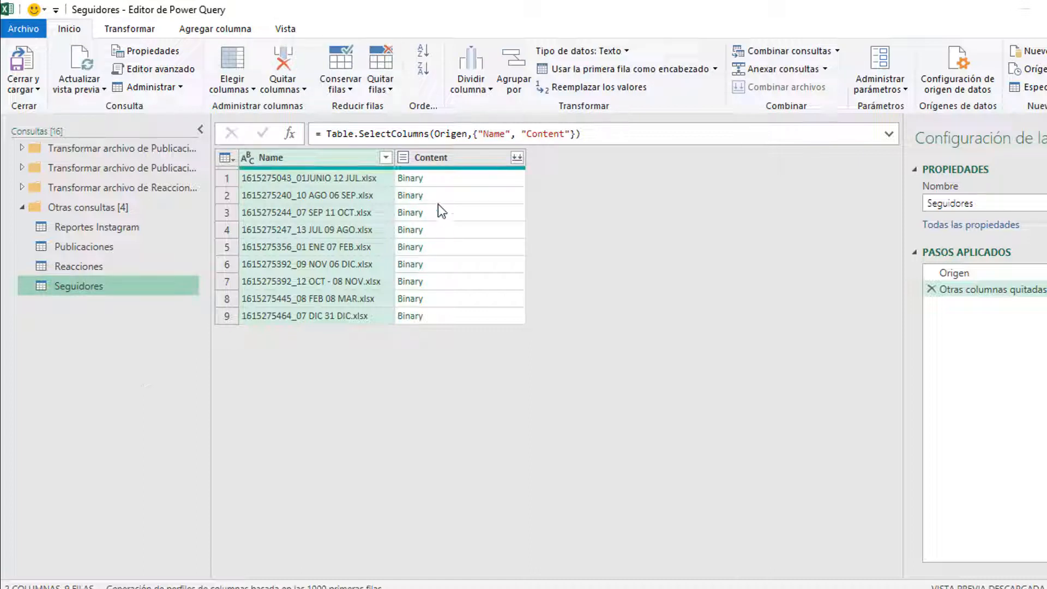
# Step: Combine the report files from the Content column in Seguidores
pyautogui.click(470, 186)
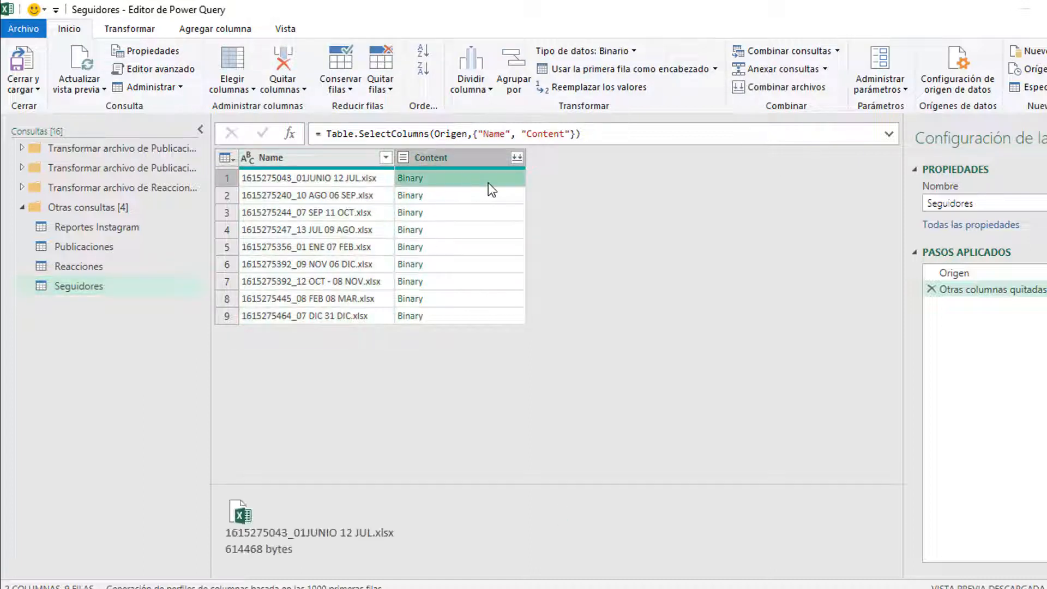
pyautogui.click(518, 158)
pyautogui.click(517, 158)
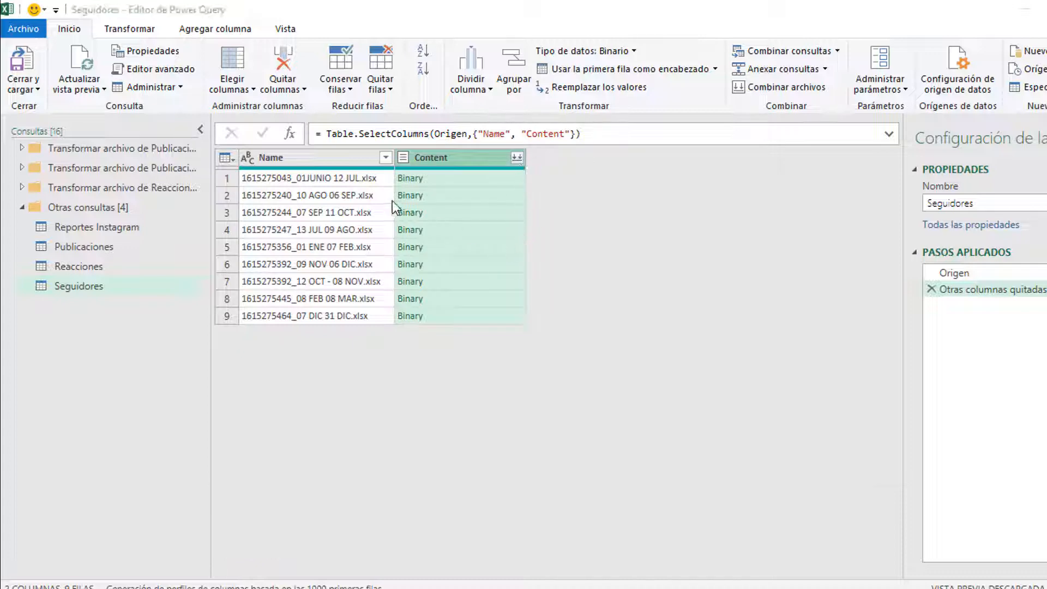
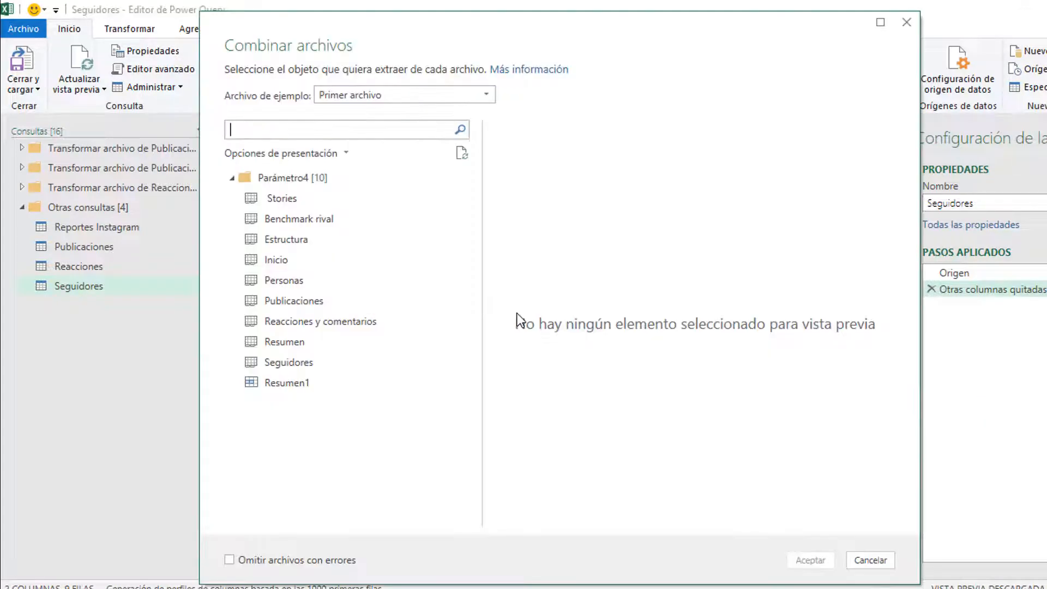
# Step: Combine each report's Seguidores sheet, delete the last two automatic steps and remove Content
pyautogui.click(305, 362)
pyautogui.click(817, 557)
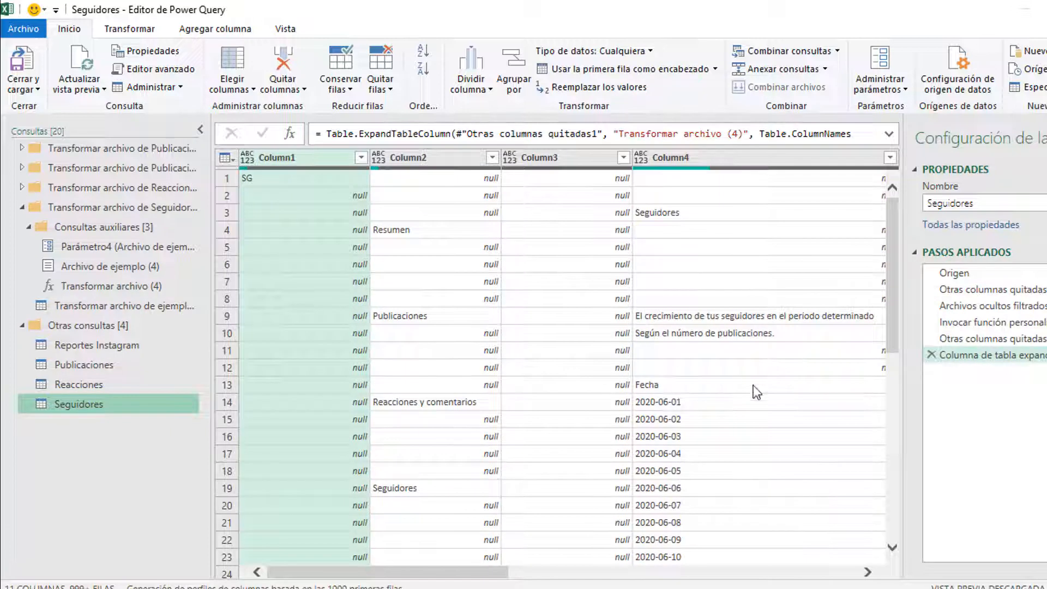
pyautogui.click(936, 355)
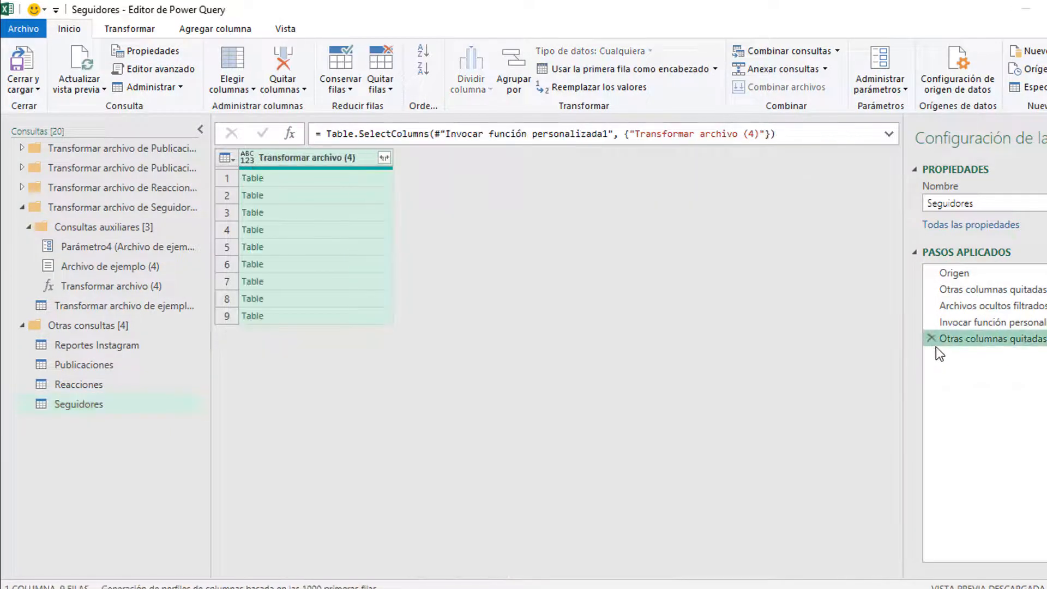
pyautogui.click(930, 338)
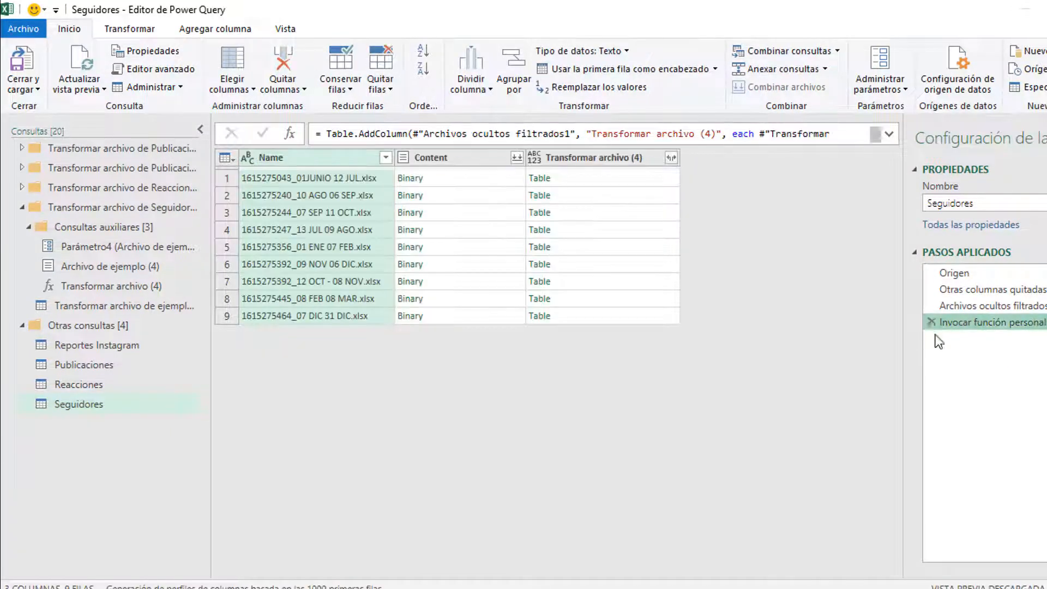
pyautogui.click(423, 153)
pyautogui.rightClick(423, 153)
pyautogui.click(454, 162)
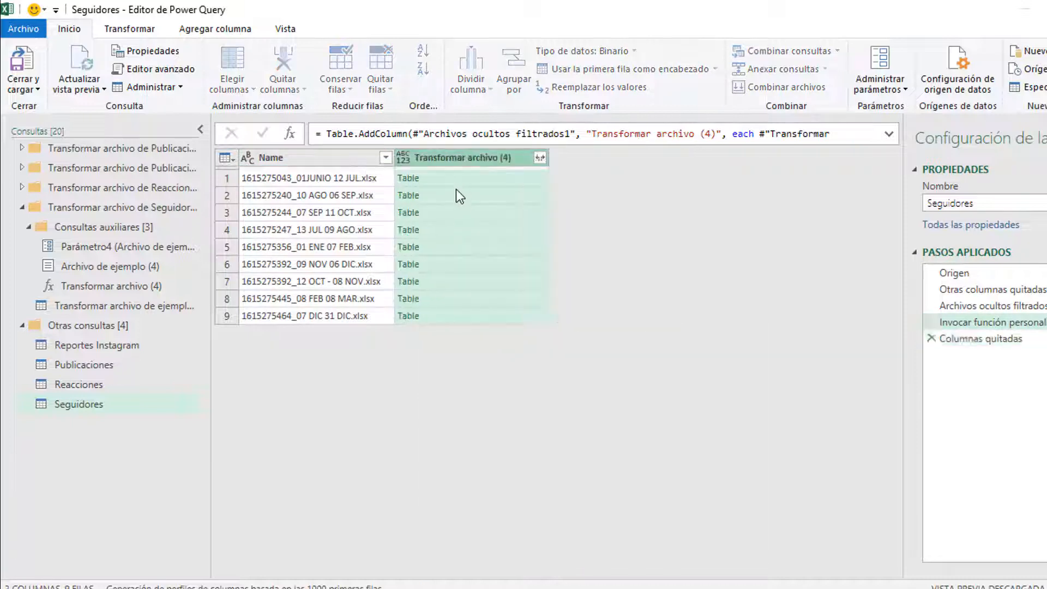
# Step: Expand Transformar archivo (4) with all columns and select the first three expanded columns
pyautogui.click(465, 179)
pyautogui.click(540, 157)
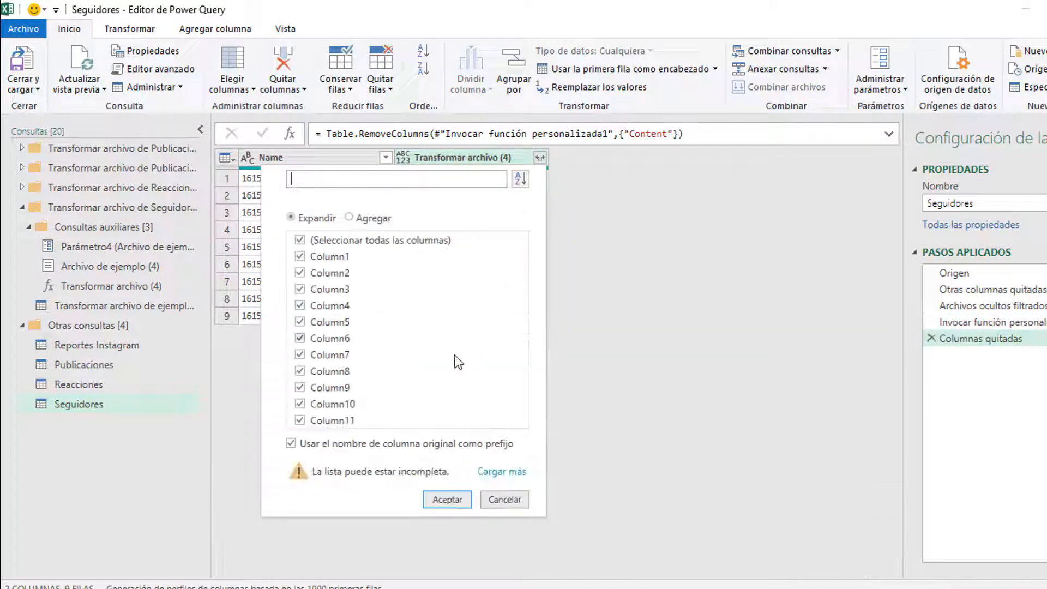
pyautogui.click(447, 499)
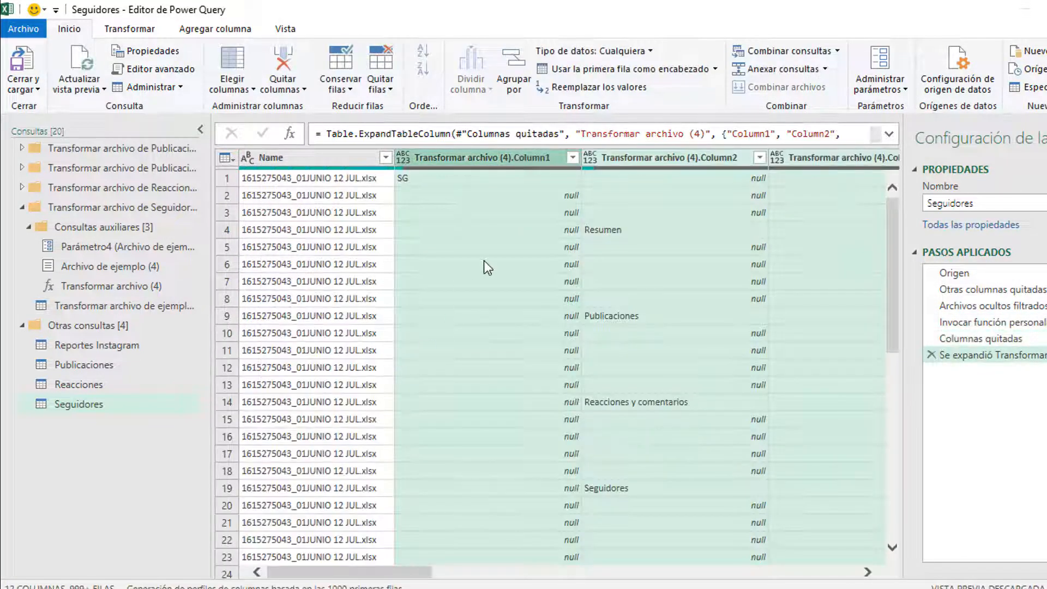
pyautogui.click(483, 262)
pyautogui.click(469, 157)
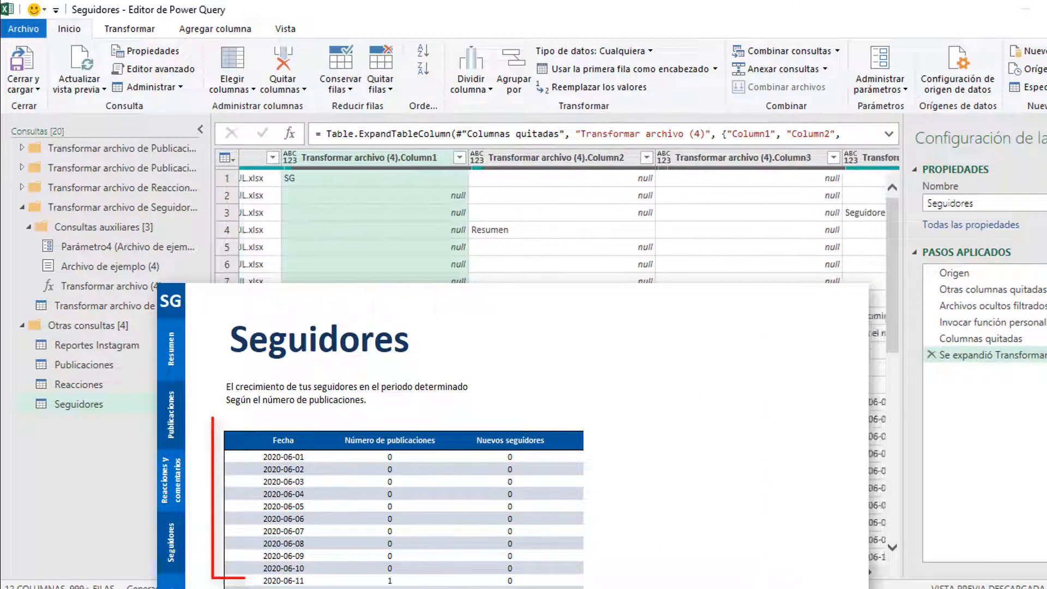
pyautogui.hscroll(2, 562, 229)
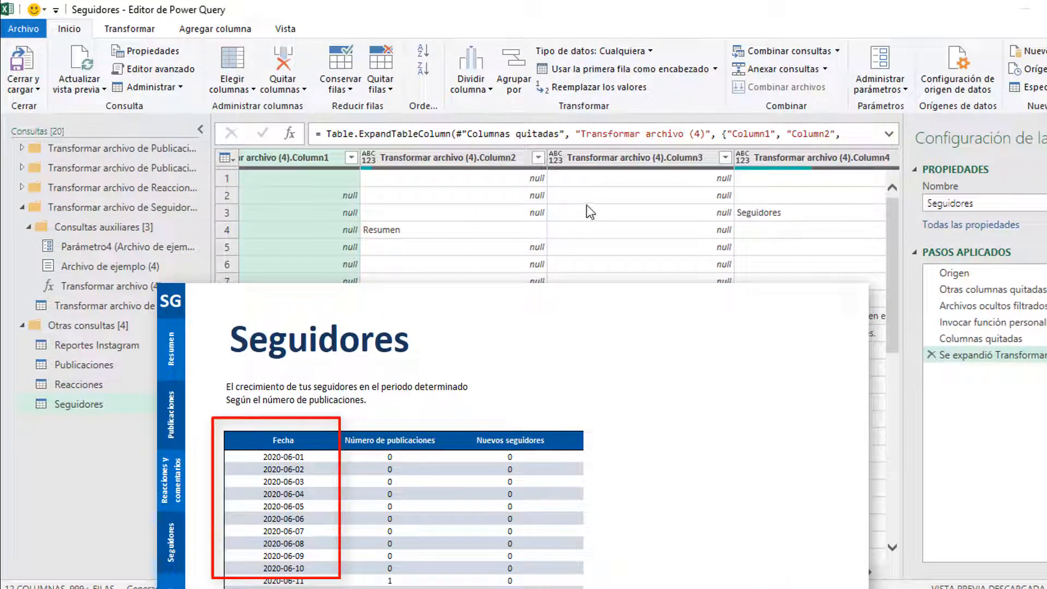
pyautogui.keyDown('shift'); pyautogui.click(598, 155); pyautogui.keyUp('shift')
# Step: Remove expanded Column1–Column3 and the empty Column10 and Column11
pyautogui.rightClick(598, 155)
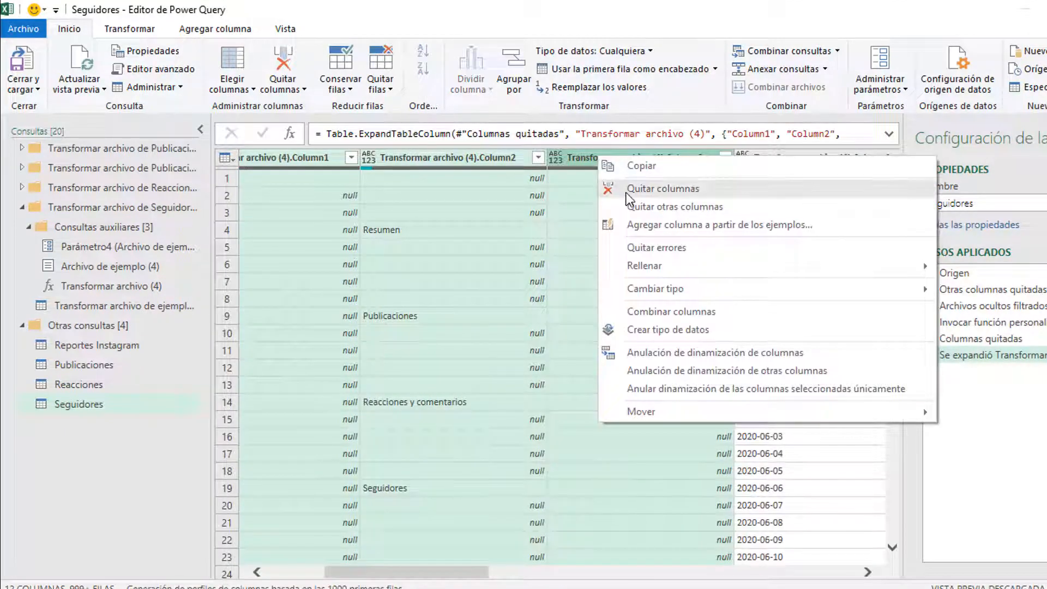
pyautogui.click(663, 188)
pyautogui.moveTo(411, 581); pyautogui.dragTo(299, 580)
pyautogui.moveTo(365, 581); pyautogui.dragTo(788, 570)
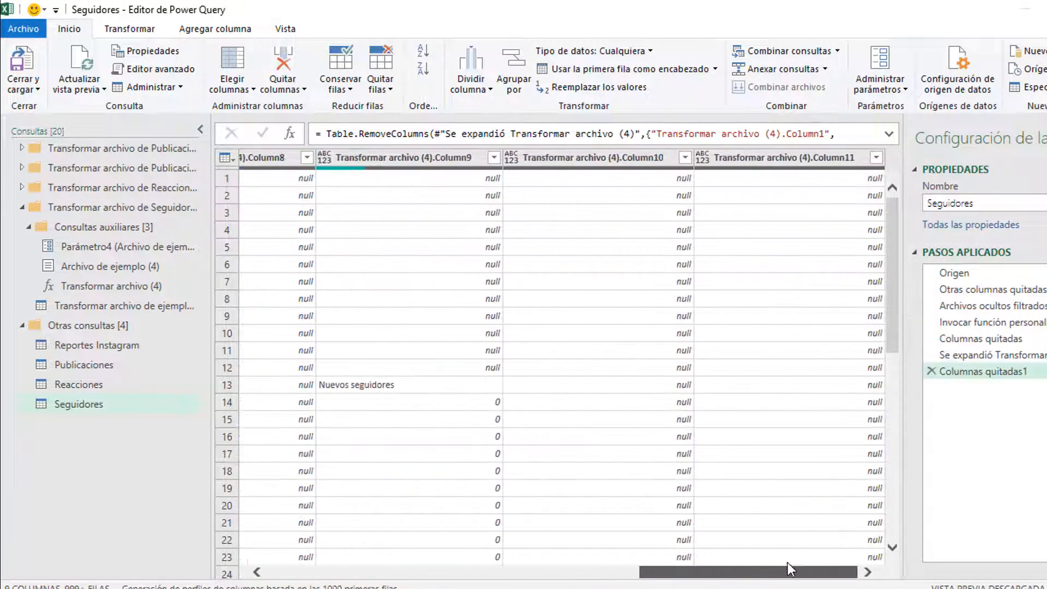
pyautogui.click(403, 385)
pyautogui.click(583, 157)
pyautogui.keyDown('shift'); pyautogui.click(844, 157); pyautogui.keyUp('shift')
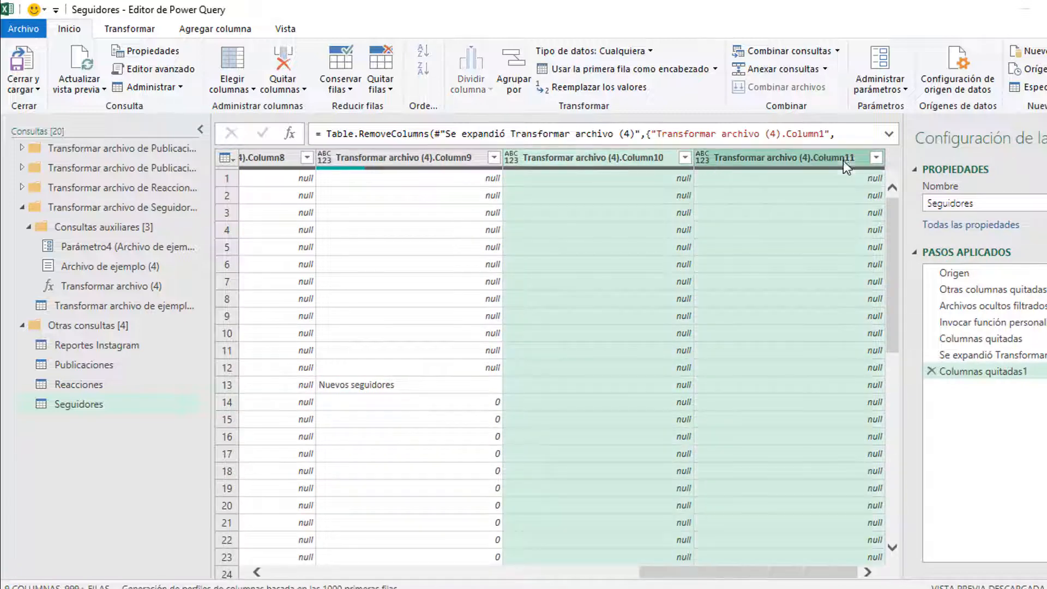
pyautogui.rightClick(742, 158)
pyautogui.click(764, 181)
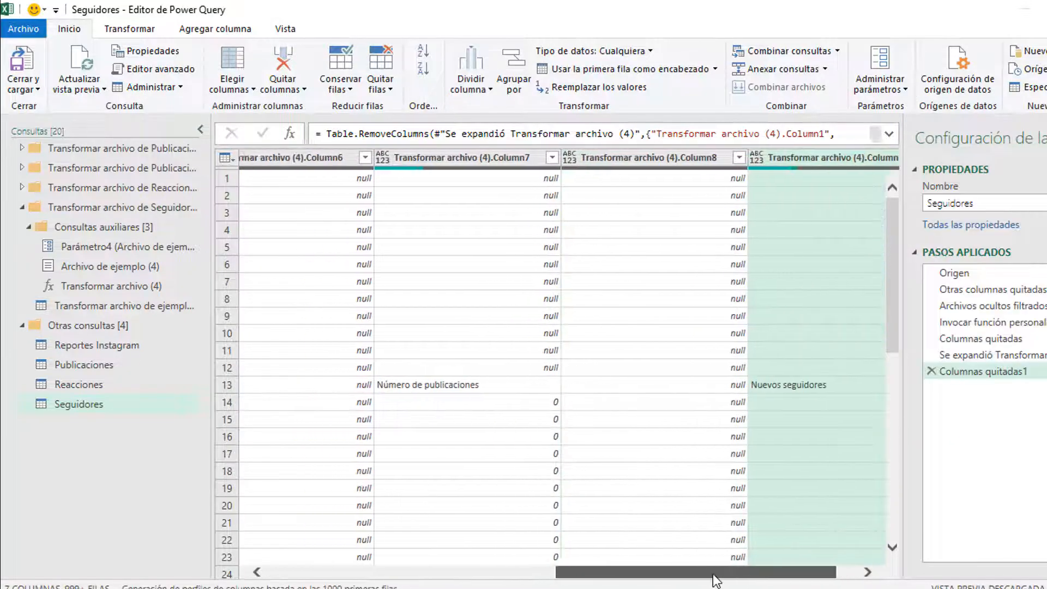
# Step: Remove the top 12 rows and use the first row as headers
pyautogui.click(267, 384)
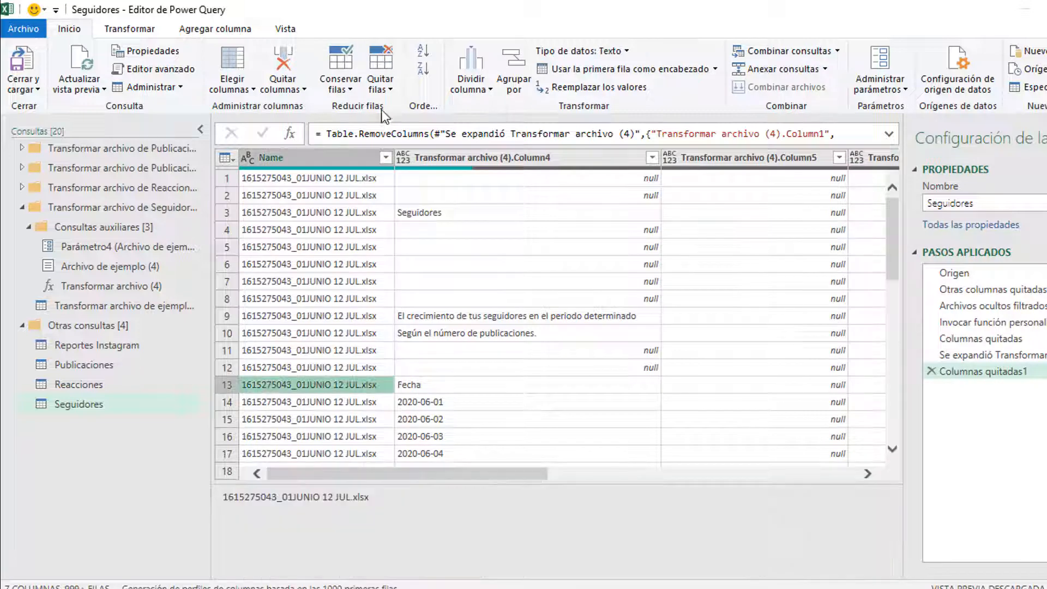
pyautogui.click(380, 82)
pyautogui.click(389, 109)
pyautogui.write('12')
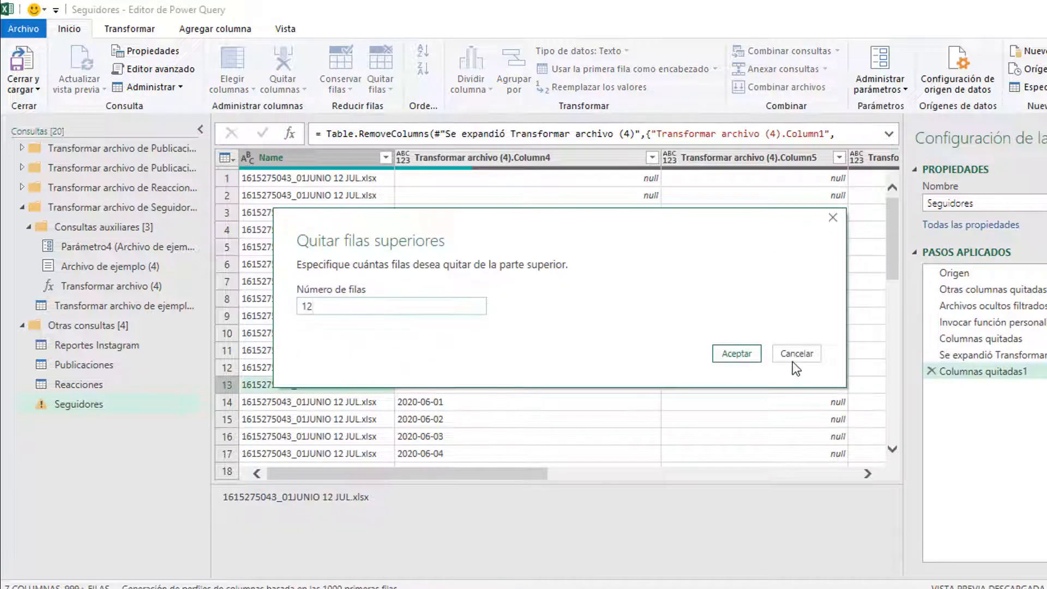
pyautogui.click(736, 353)
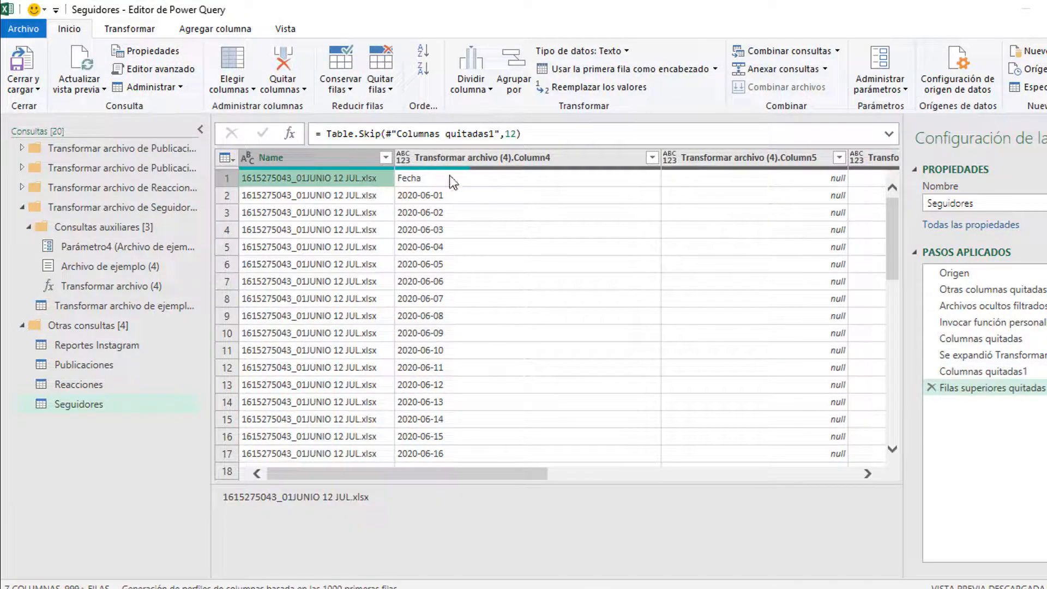
pyautogui.click(606, 74)
pyautogui.click(499, 195)
# Step: Remove the empty Column3, Column4 and Column6
pyautogui.click(597, 156)
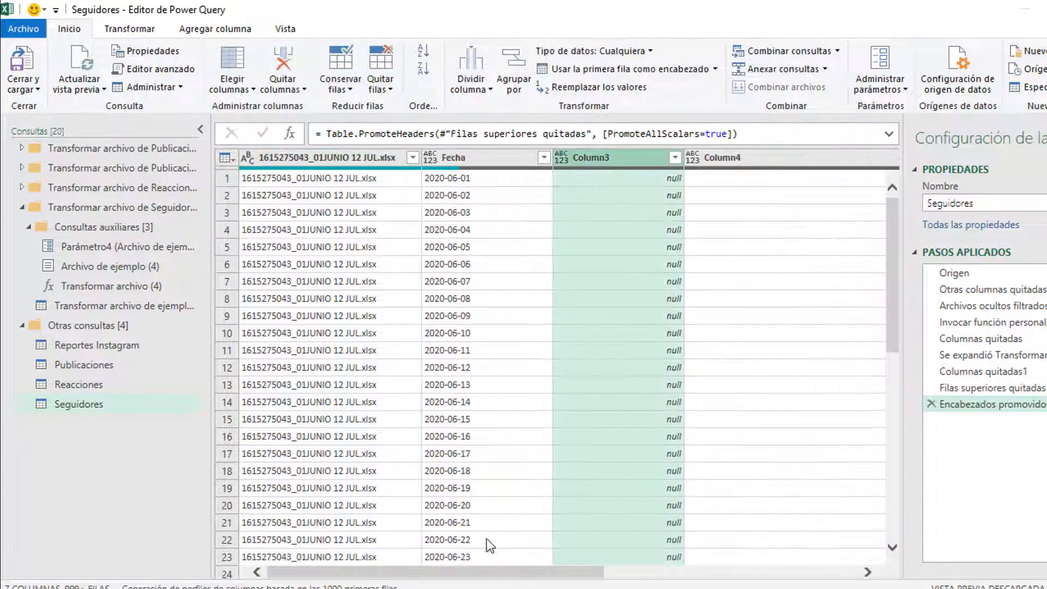
pyautogui.moveTo(489, 570); pyautogui.dragTo(777, 571)
pyautogui.keyDown('ctrl'); pyautogui.click(533, 158); pyautogui.keyUp('ctrl')
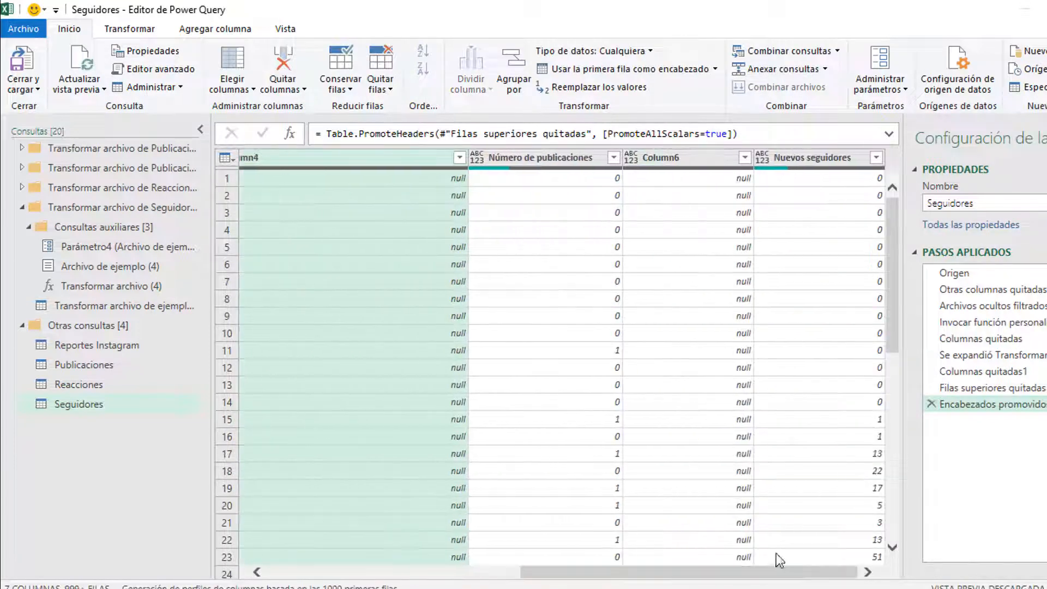
pyautogui.keyDown('ctrl'); pyautogui.click(676, 157); pyautogui.keyUp('ctrl')
pyautogui.rightClick(693, 165)
pyautogui.click(729, 189)
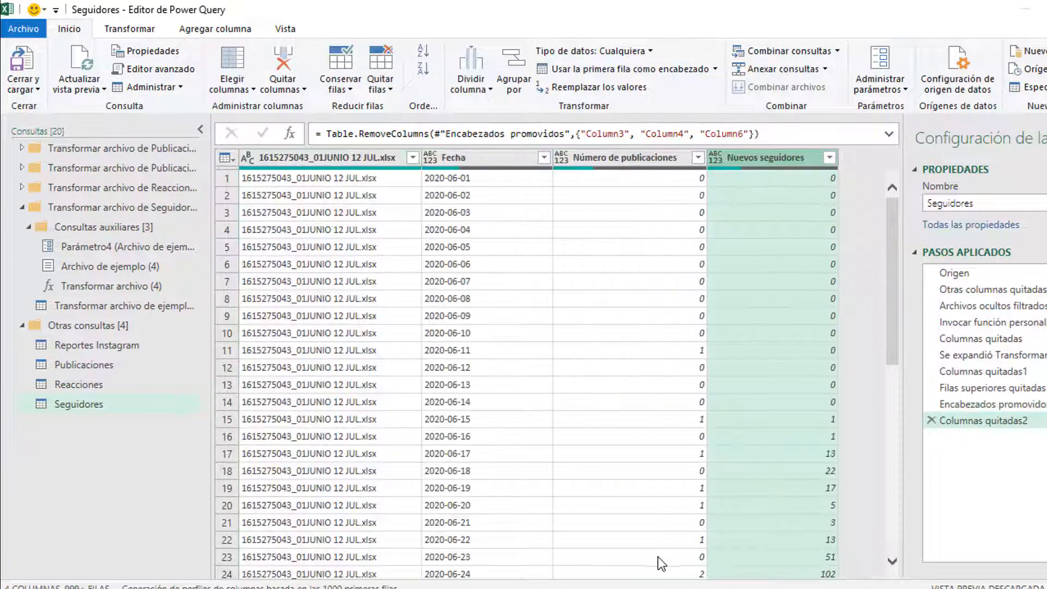
# Step: Filter Fecha to keep only date rows
pyautogui.click(544, 158)
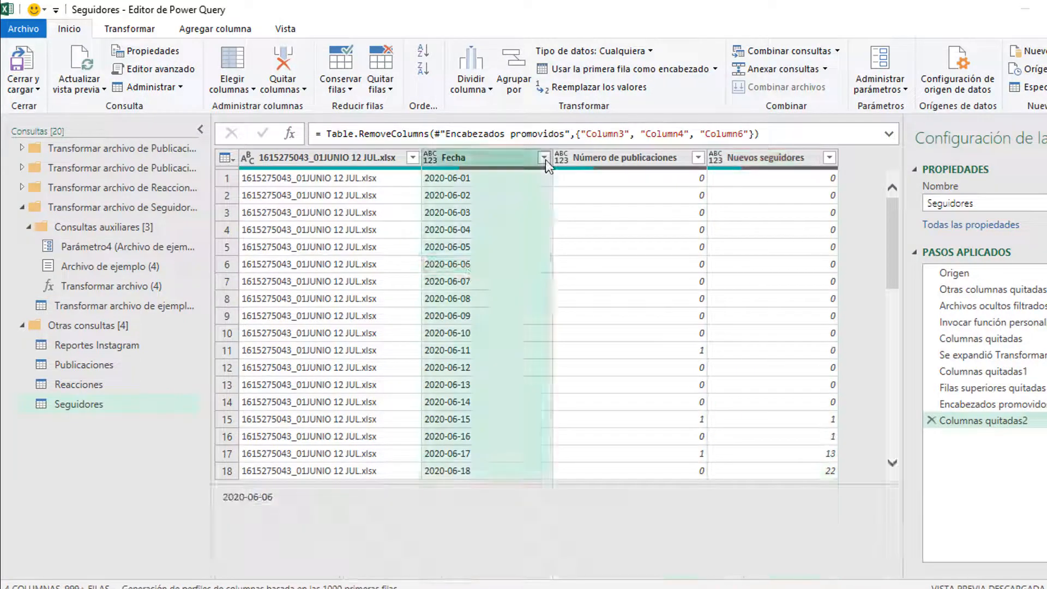
pyautogui.moveTo(534, 356); pyautogui.dragTo(547, 541)
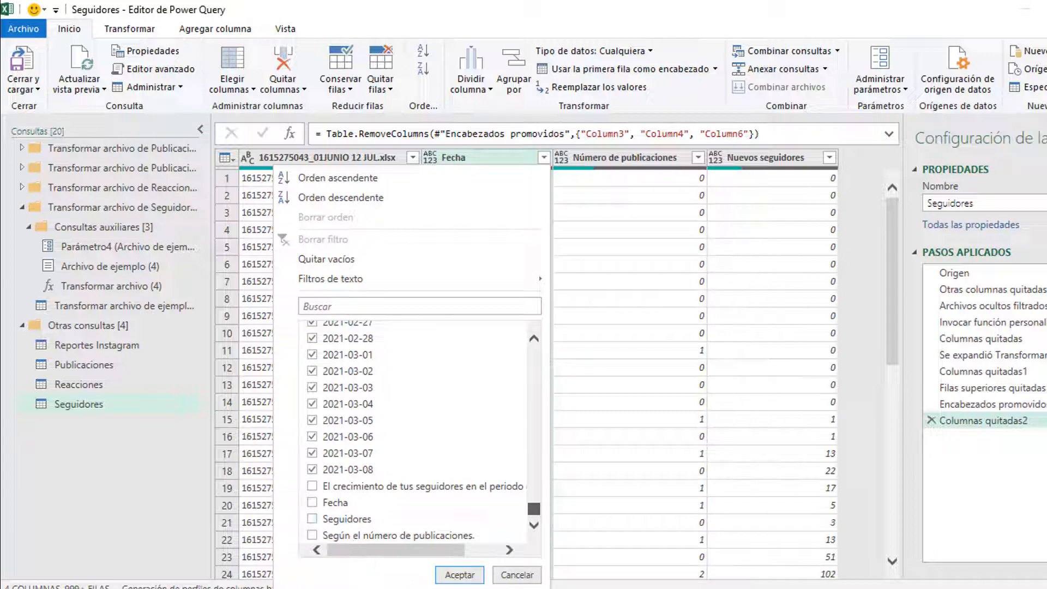
pyautogui.click(461, 575)
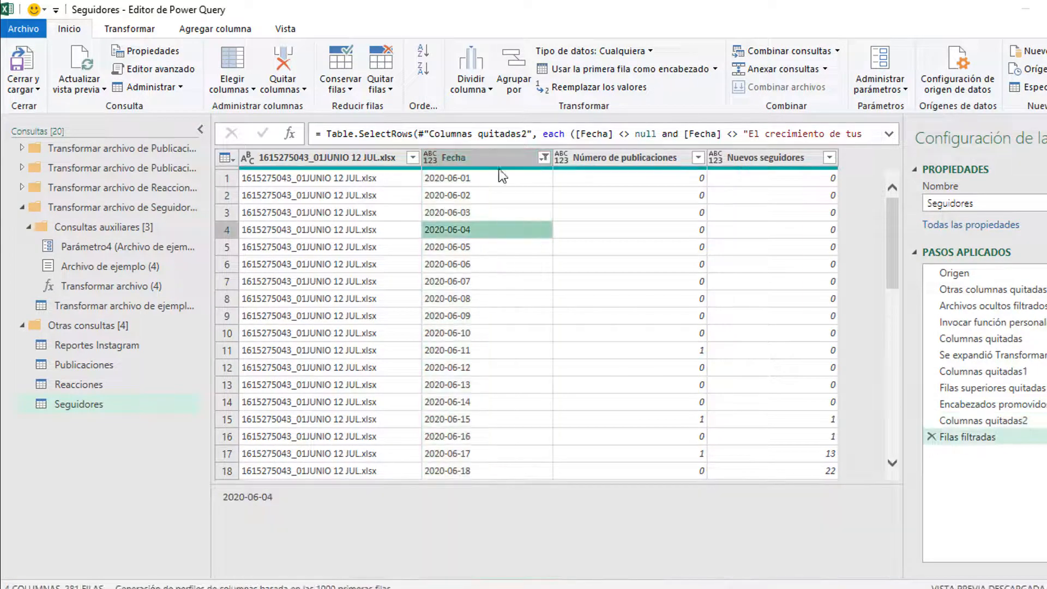
# Step: Parse Fecha as dates and set Número de publicaciones and Nuevos seguidores to Número entero
pyautogui.click(129, 29)
pyautogui.click(903, 50)
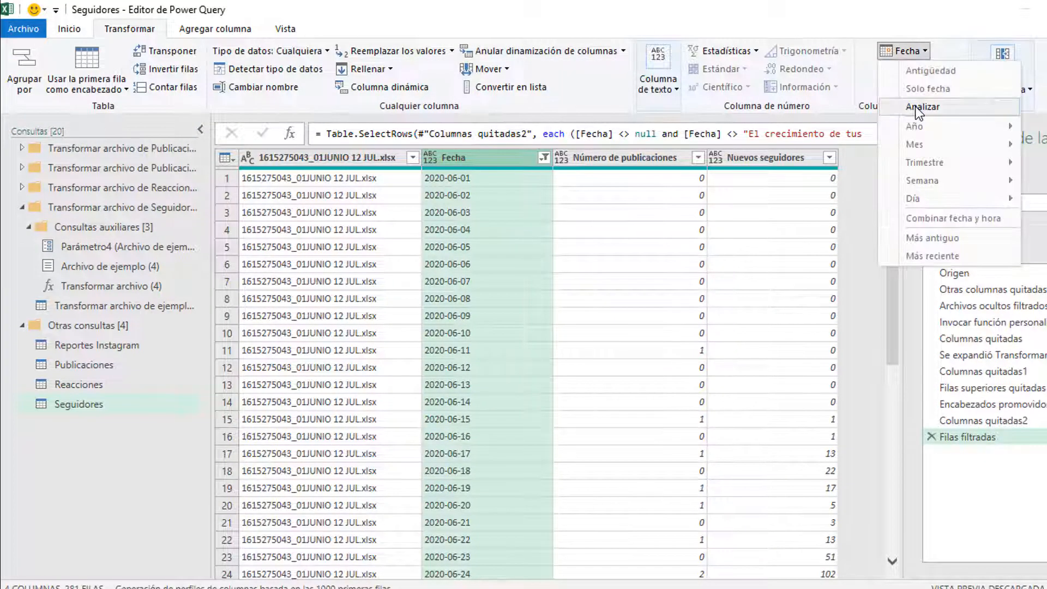
pyautogui.click(895, 104)
pyautogui.scroll(-12, 496, 286)
pyautogui.click(640, 162)
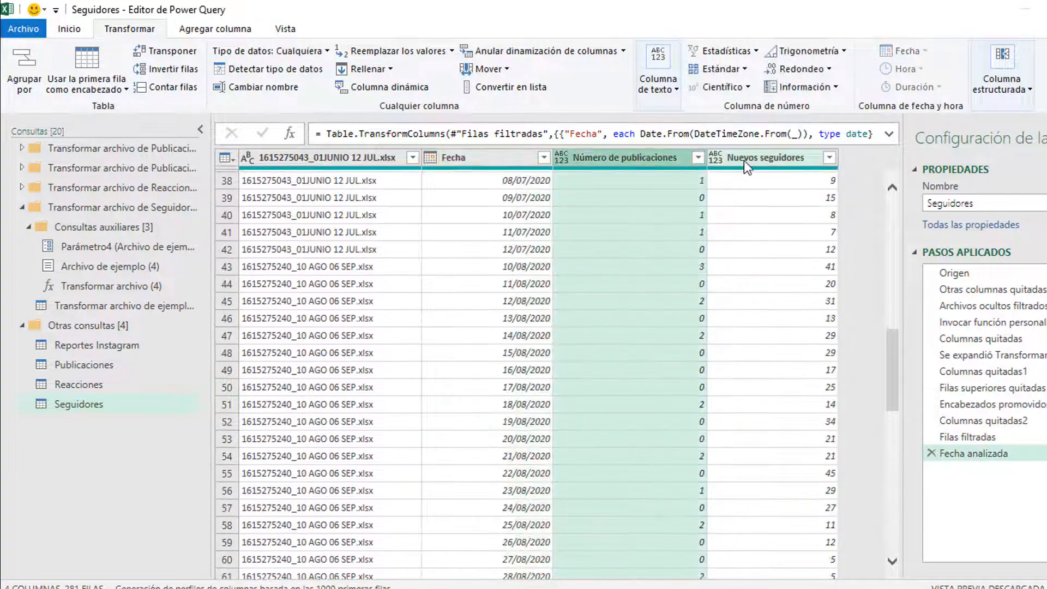
pyautogui.keyDown('shift'); pyautogui.click(744, 161); pyautogui.keyUp('shift')
pyautogui.click(70, 29)
pyautogui.click(614, 51)
pyautogui.click(622, 106)
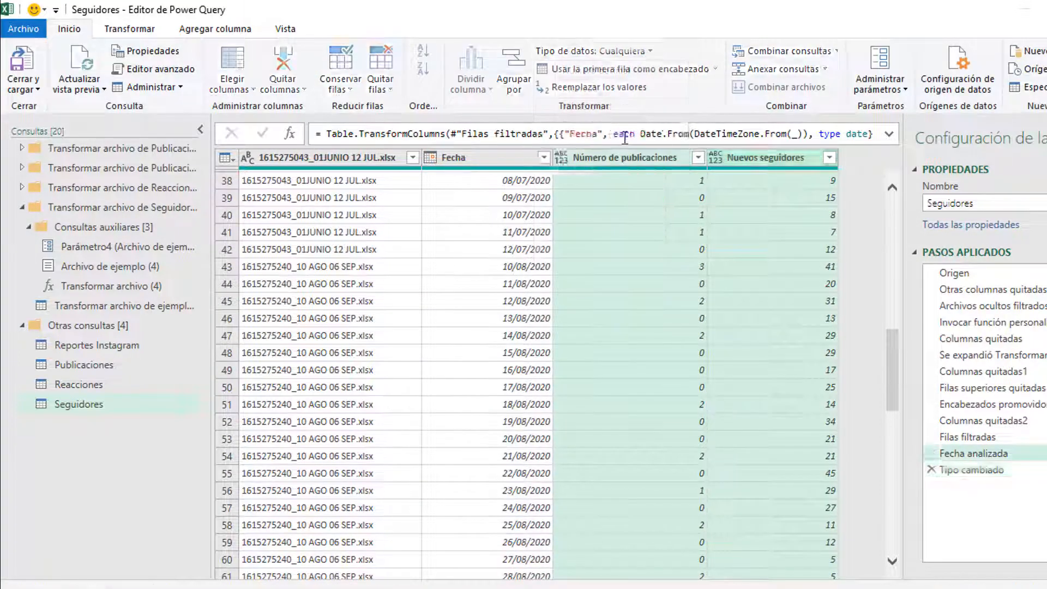
# Step: Load Seguidores as a table on a new worksheet
pyautogui.click(33, 86)
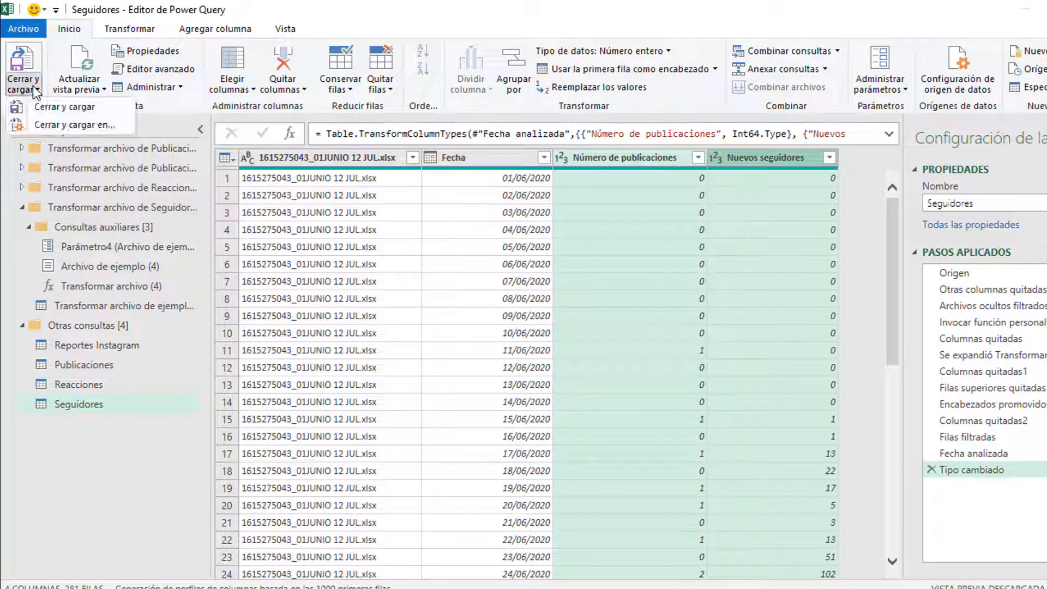
pyautogui.click(57, 127)
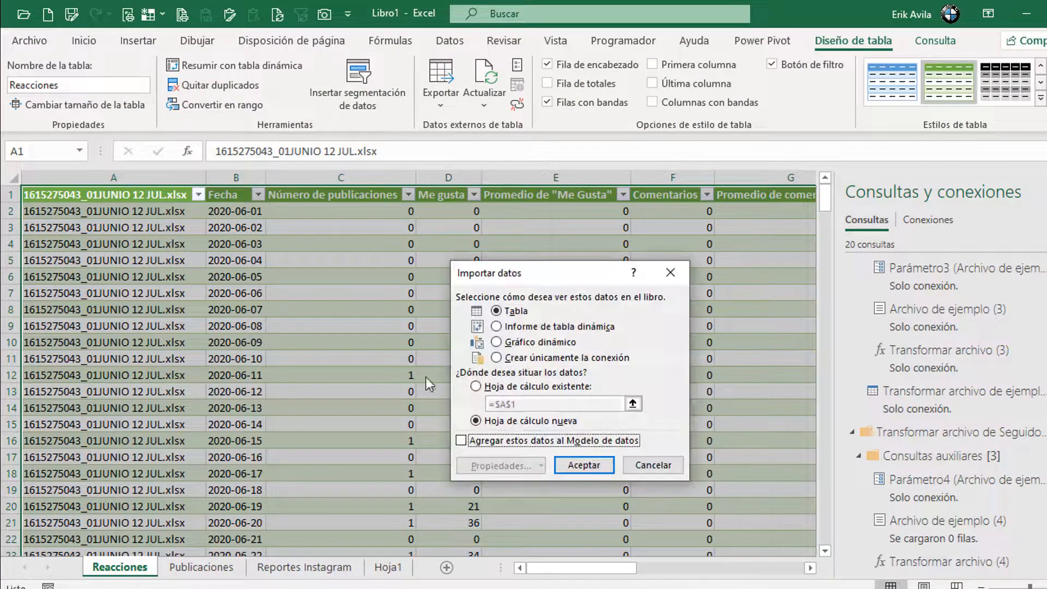
pyautogui.click(576, 469)
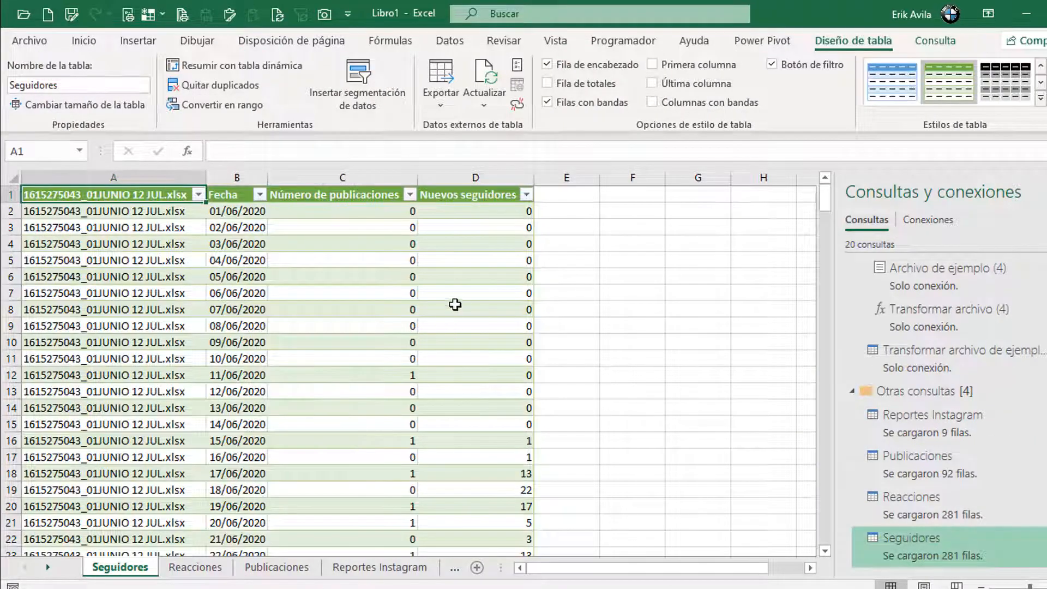
pyautogui.click(457, 298)
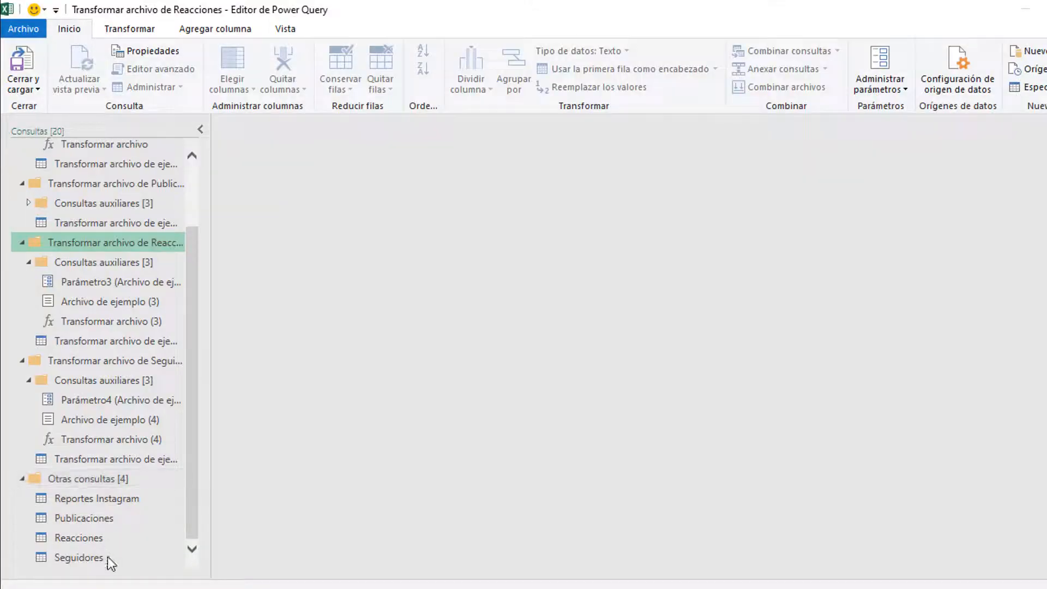
# Step: Duplicate the Reportes Instagram query, rename the copy 'Personas' and select its Content column
pyautogui.click(97, 501)
pyautogui.rightClick(122, 503)
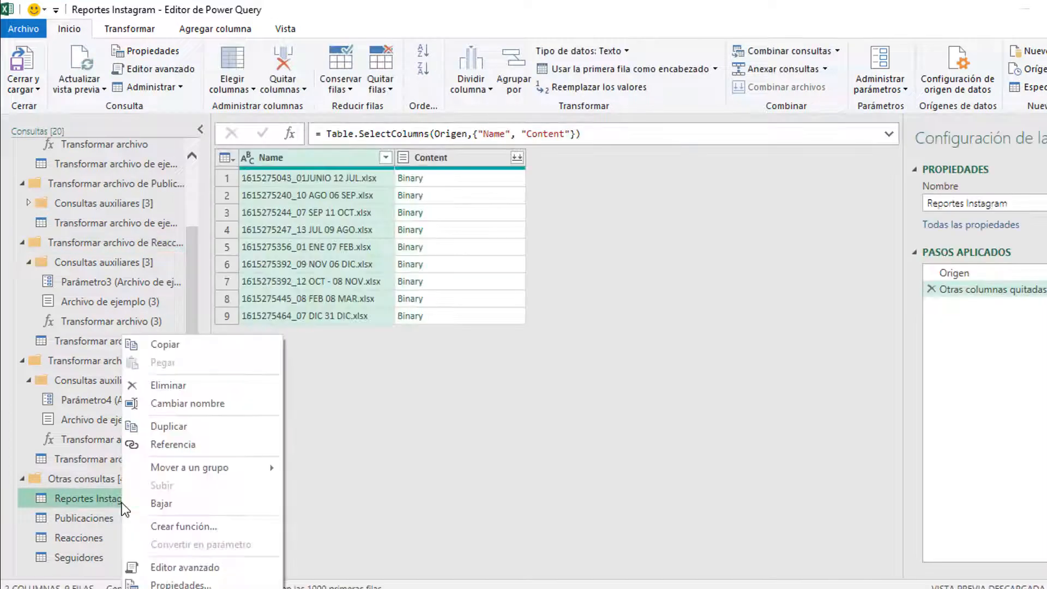
pyautogui.click(169, 428)
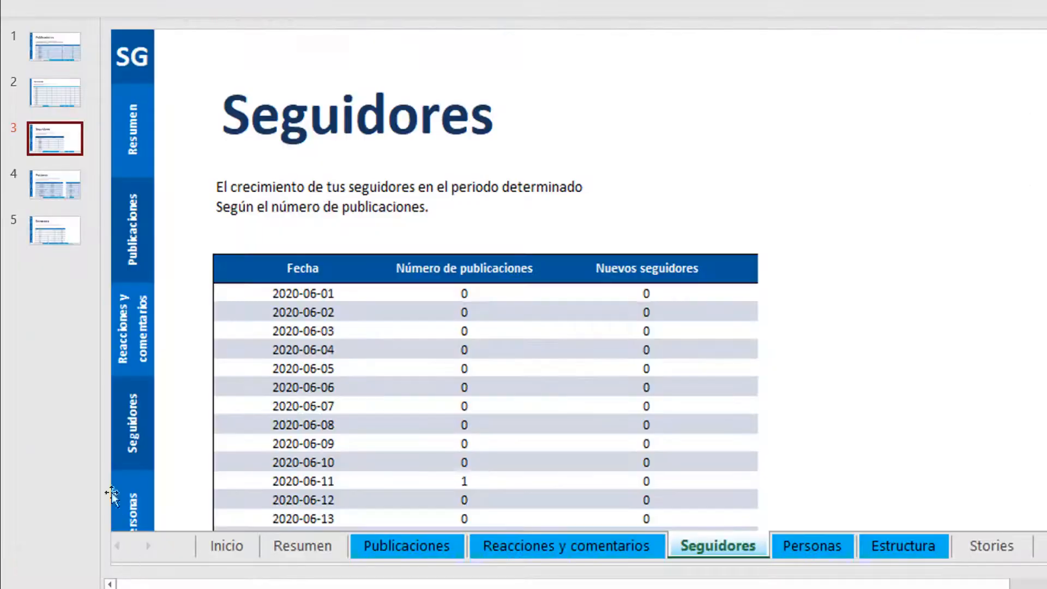
pyautogui.click(47, 189)
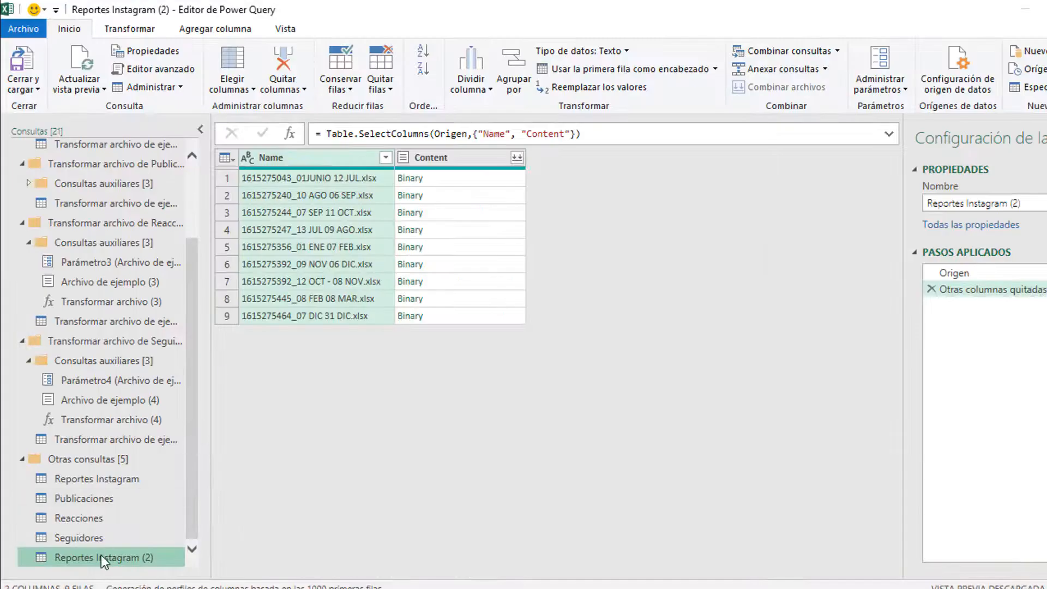
pyautogui.doubleClick(103, 558)
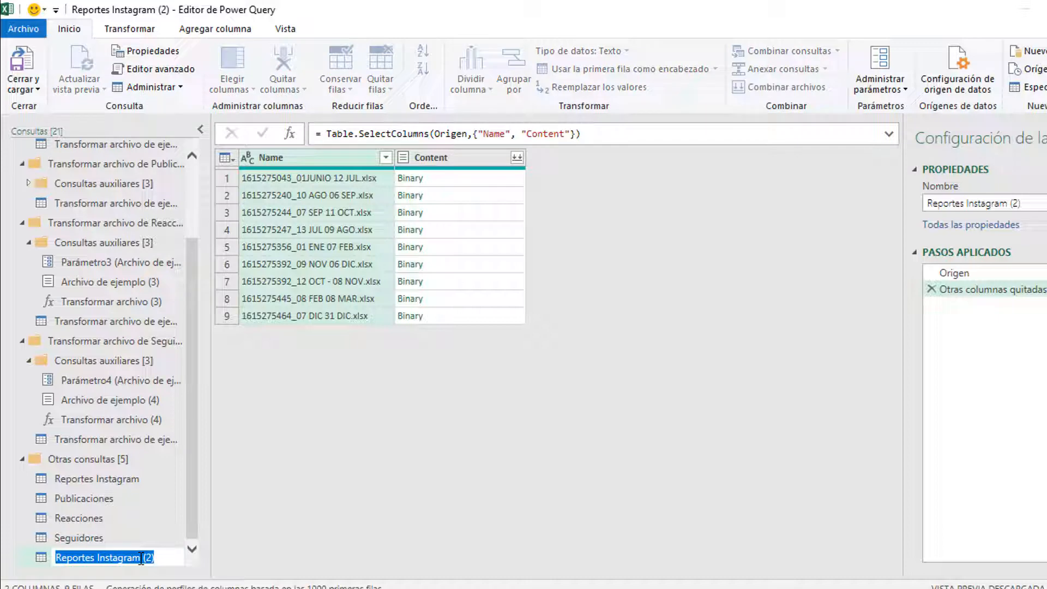
pyautogui.write('Personas')
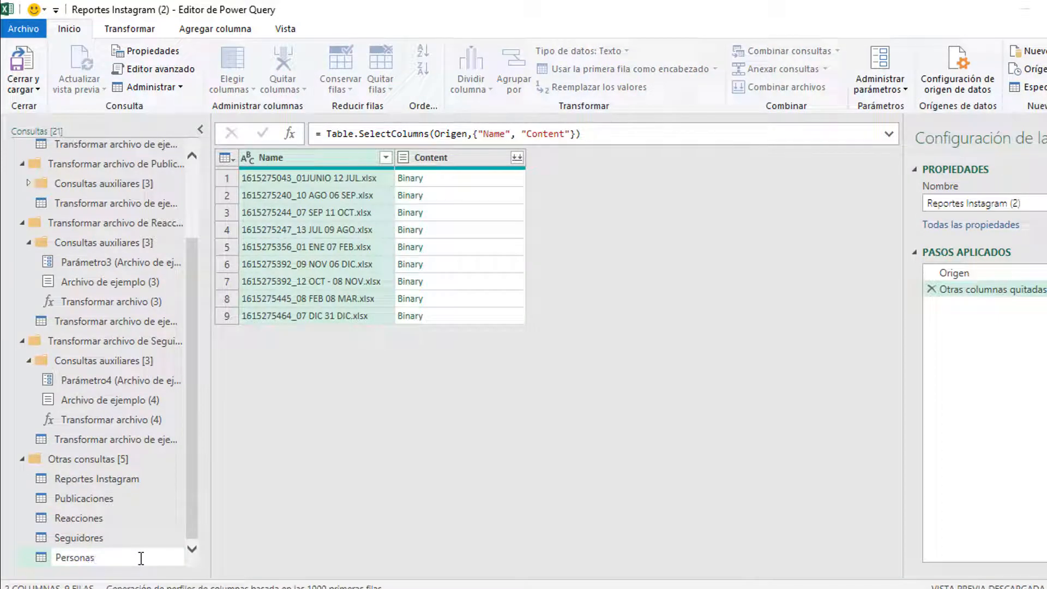
pyautogui.press('Return')
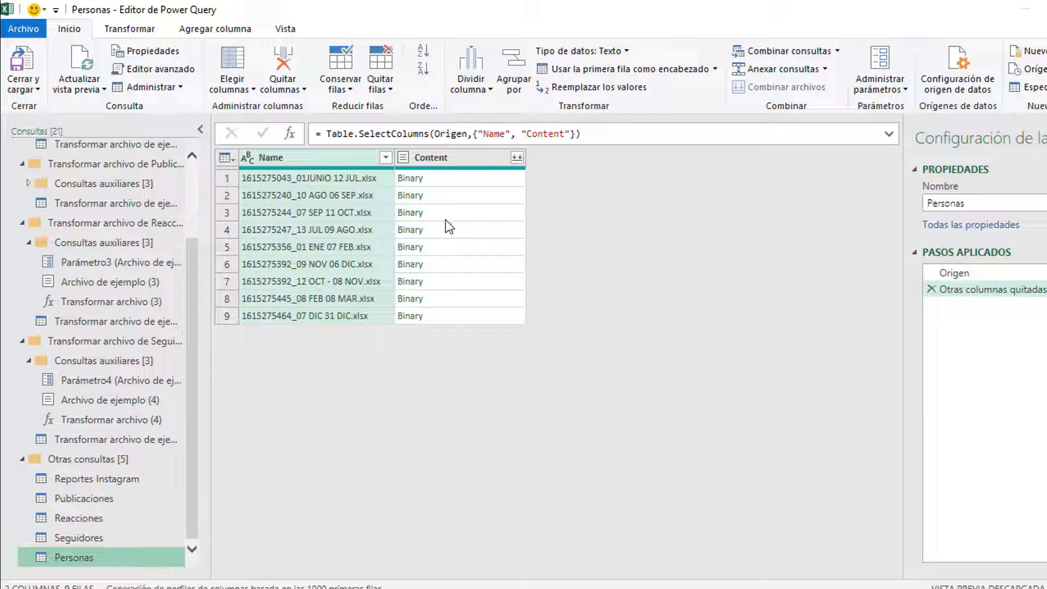
pyautogui.click(469, 180)
pyautogui.click(518, 163)
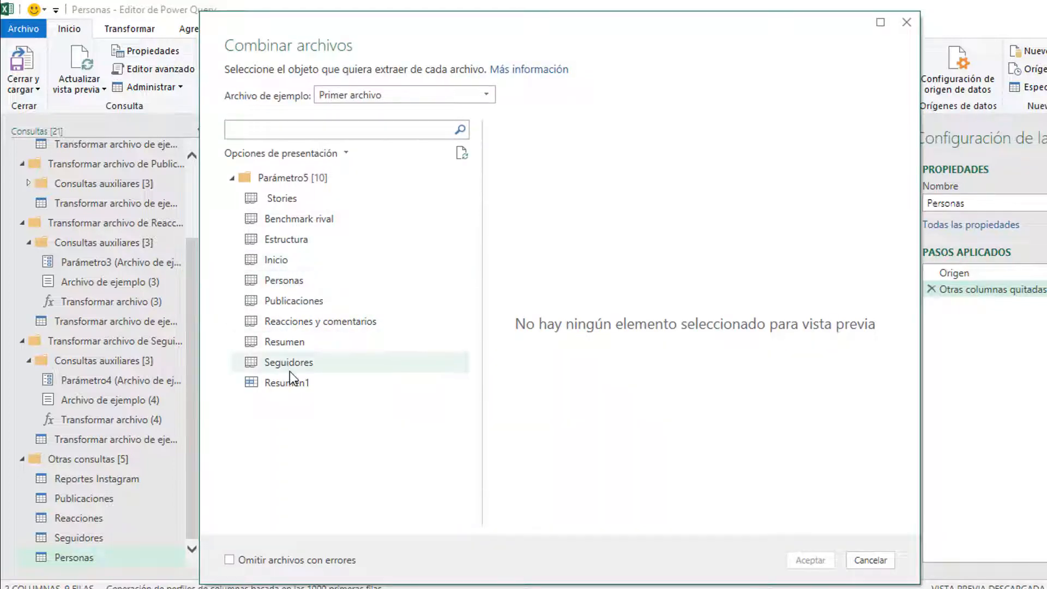
# Step: Combine each report's Personas sheet, delete two automatic steps, remove Content and expand all columns
pyautogui.click(283, 281)
pyautogui.click(809, 559)
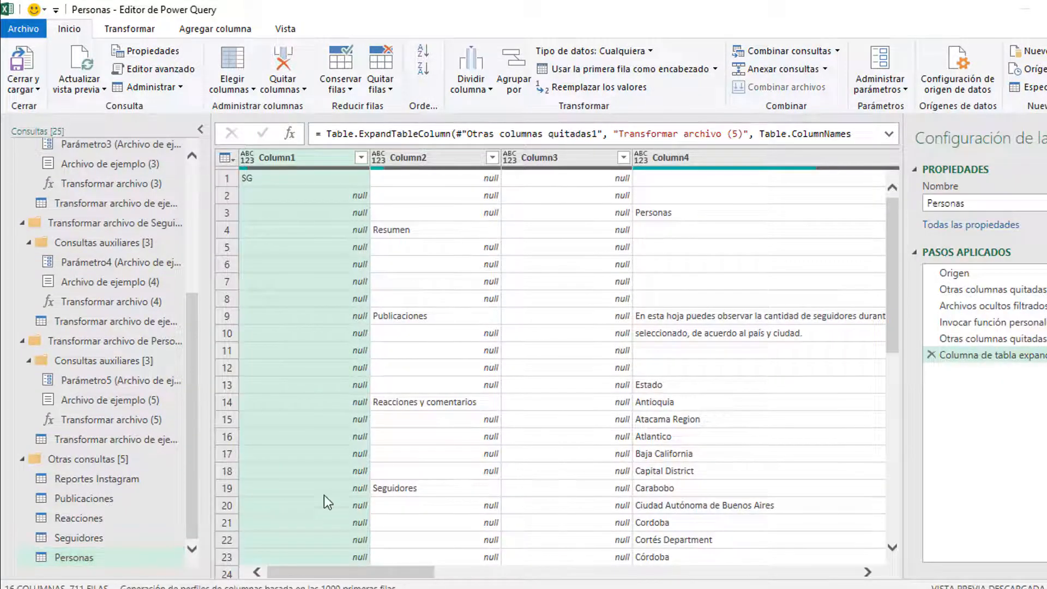
pyautogui.click(931, 355)
pyautogui.click(932, 338)
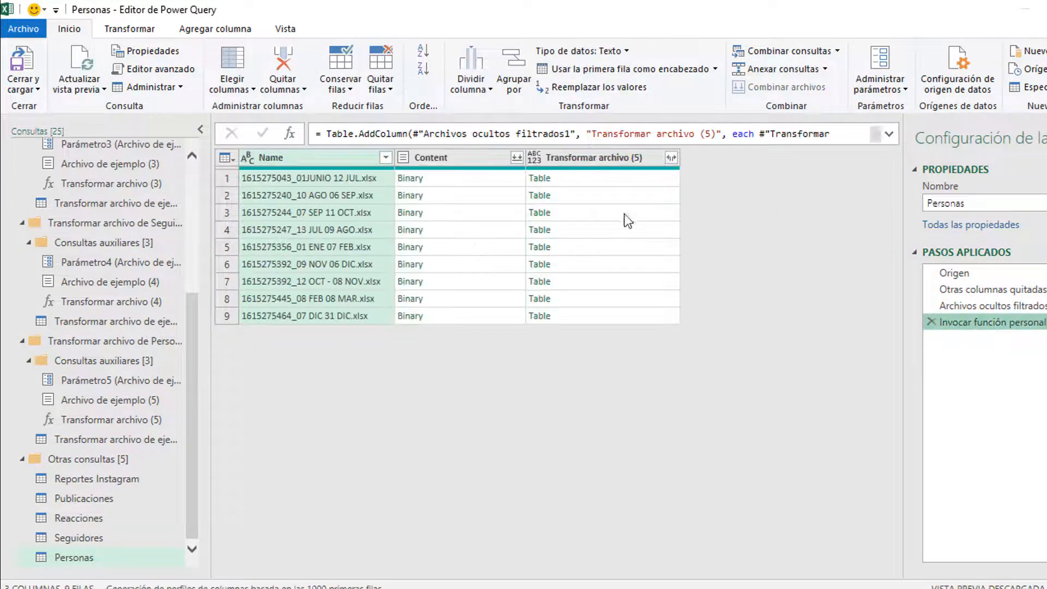
pyautogui.rightClick(466, 152)
pyautogui.click(443, 264)
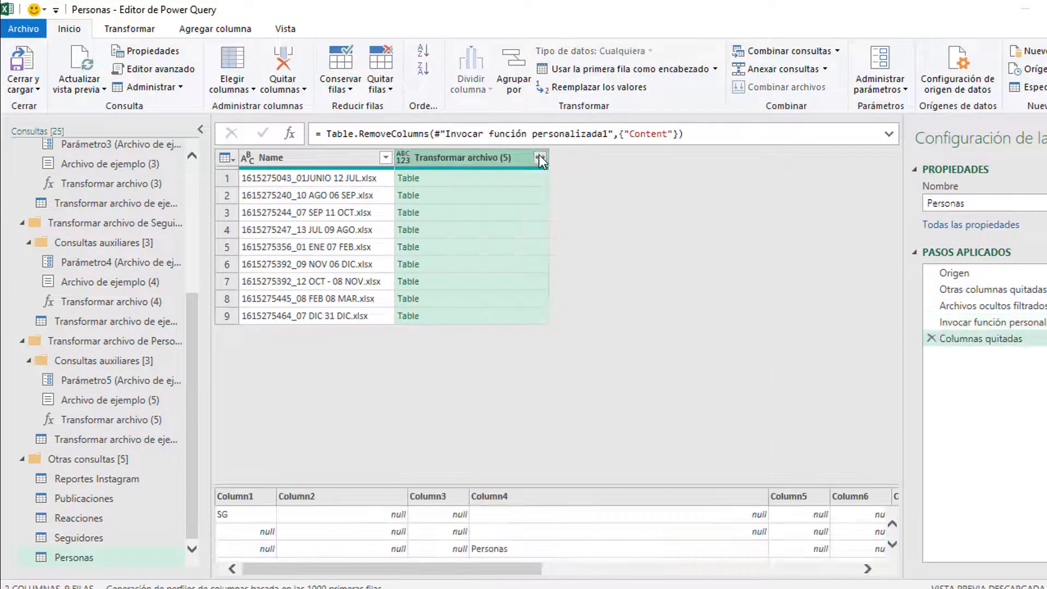
pyautogui.click(539, 157)
pyautogui.click(447, 575)
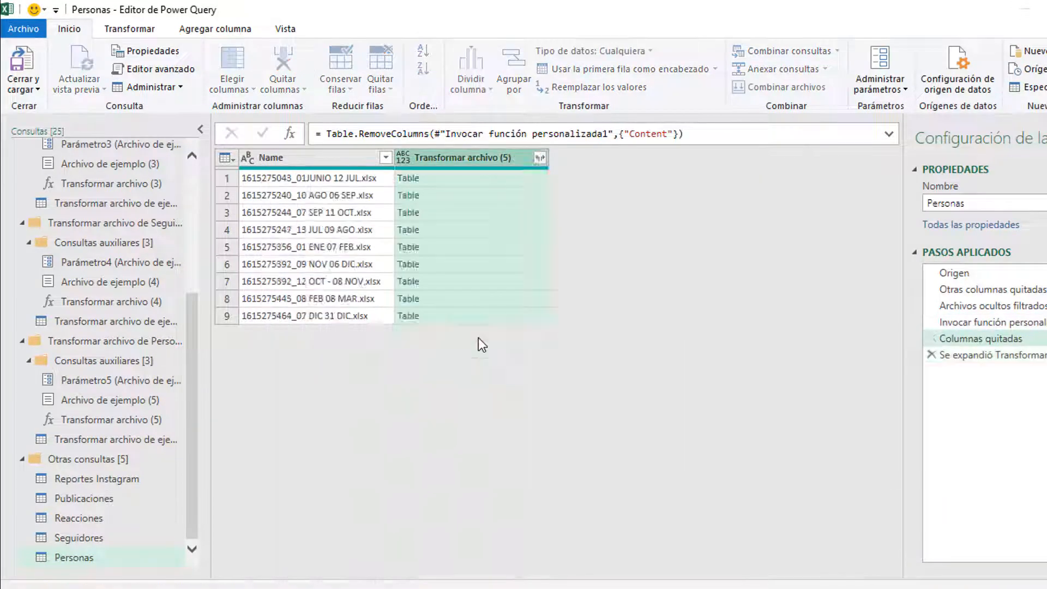
# Step: Try keeping only Column1–Column3, then undo that step
pyautogui.click(456, 207)
pyautogui.click(465, 159)
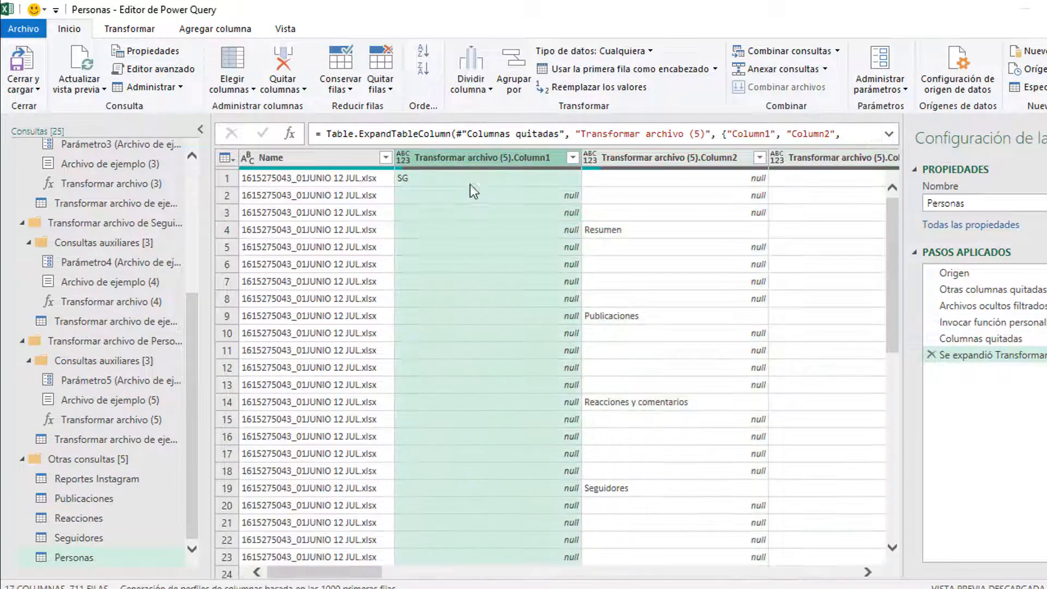
pyautogui.moveTo(352, 568); pyautogui.dragTo(310, 571)
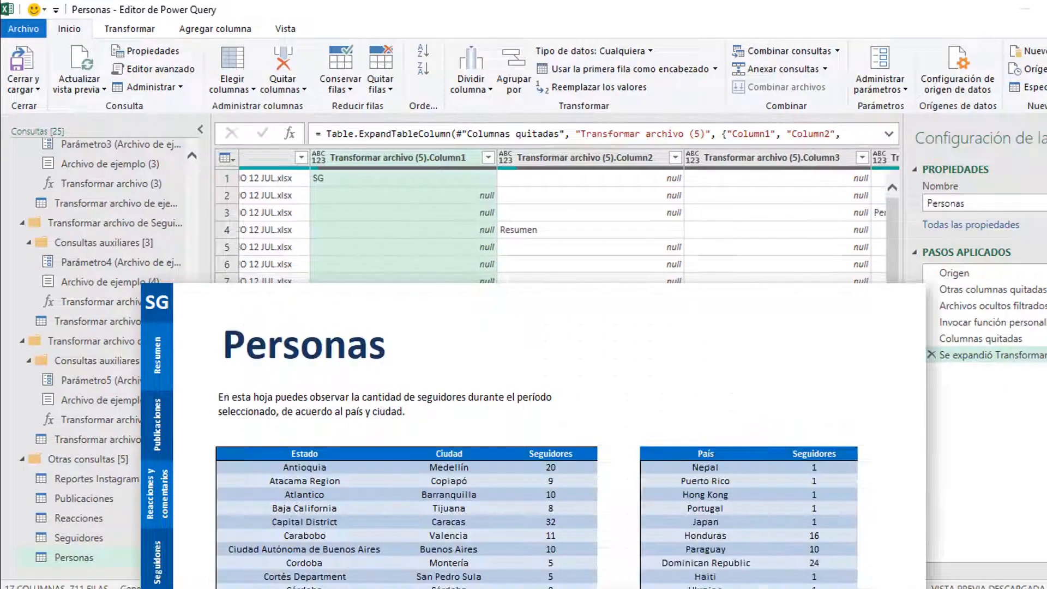
pyautogui.moveTo(327, 571); pyautogui.dragTo(377, 570)
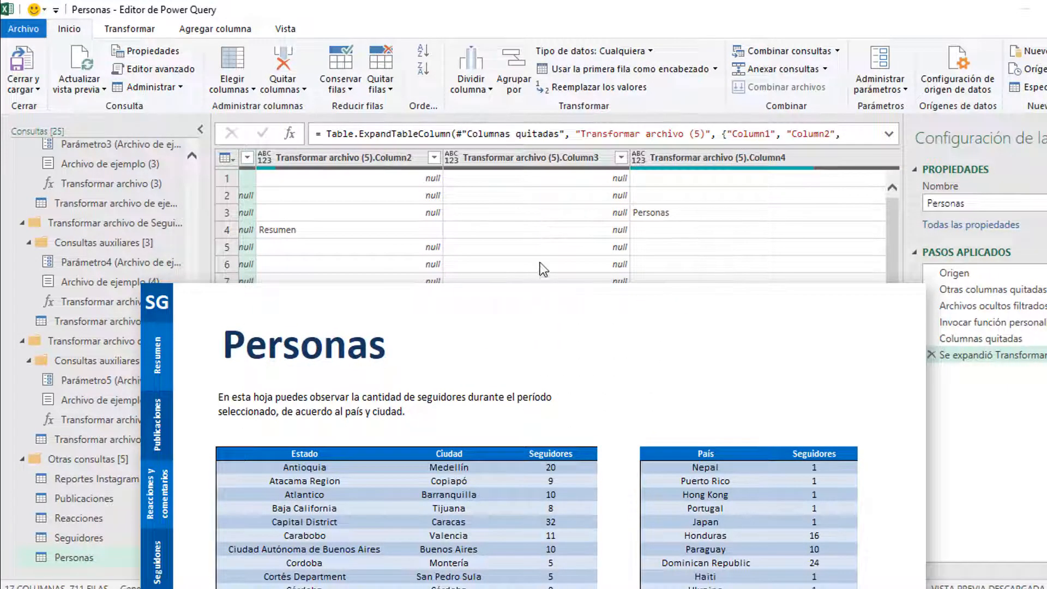
pyautogui.keyDown('shift'); pyautogui.click(553, 159); pyautogui.keyUp('shift')
pyautogui.rightClick(553, 159)
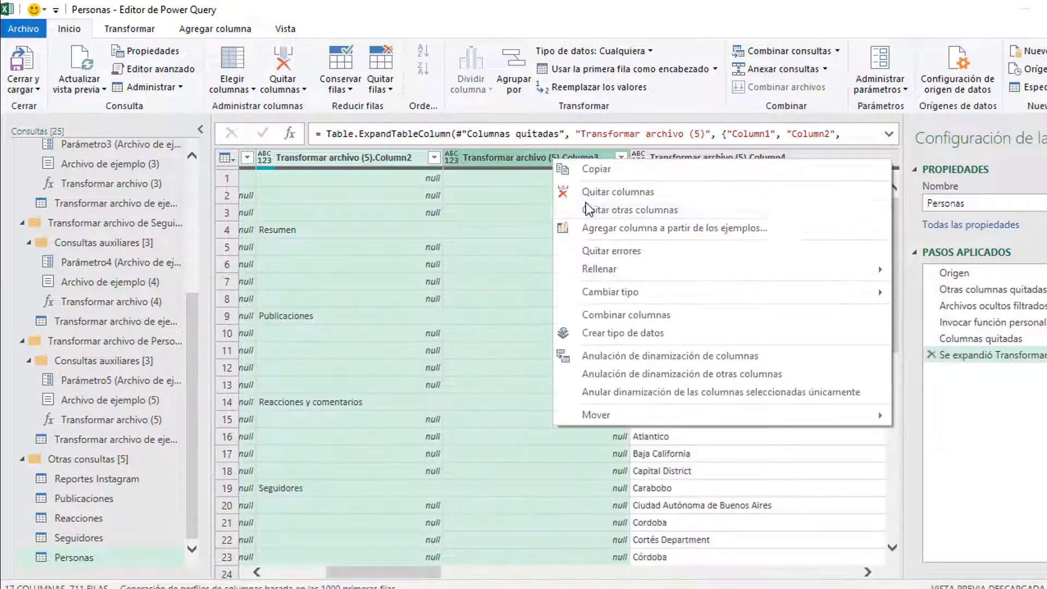
pyautogui.click(587, 209)
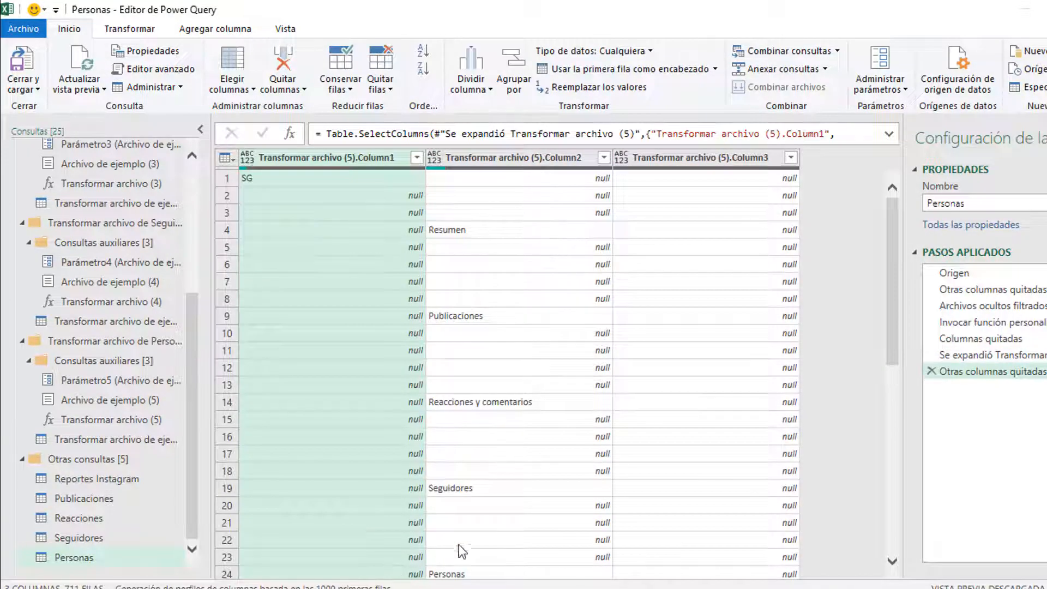
pyautogui.click(408, 355)
pyautogui.scroll(-9, 461, 438)
pyautogui.click(931, 371)
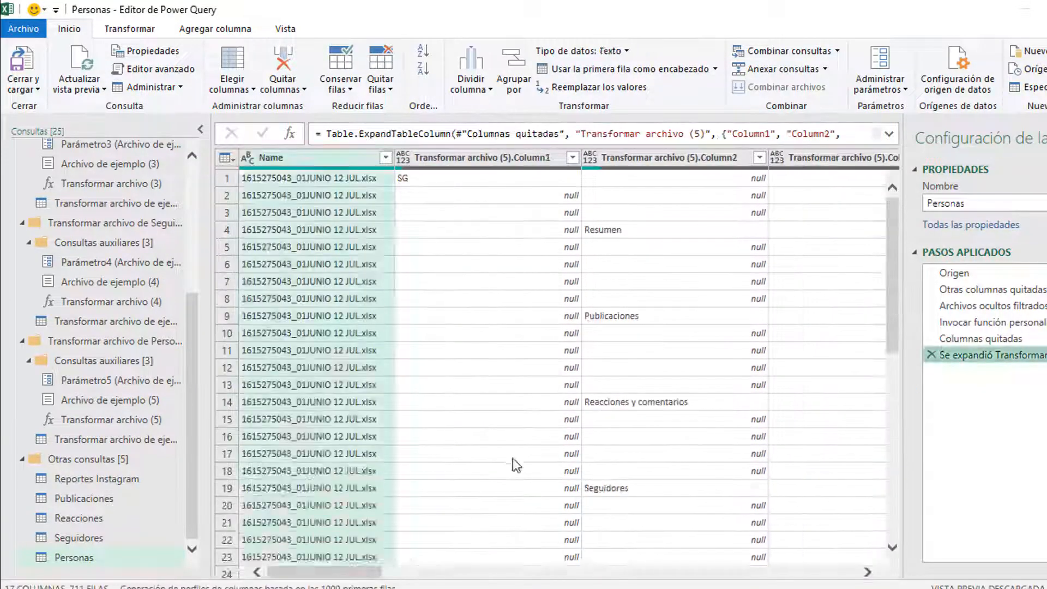
# Step: Remove the first three expanded columns, Column1 to Column3
pyautogui.click(513, 458)
pyautogui.click(467, 158)
pyautogui.moveTo(324, 572); pyautogui.dragTo(366, 571)
pyautogui.keyDown('shift'); pyautogui.click(603, 159); pyautogui.keyUp('shift')
pyautogui.rightClick(604, 159)
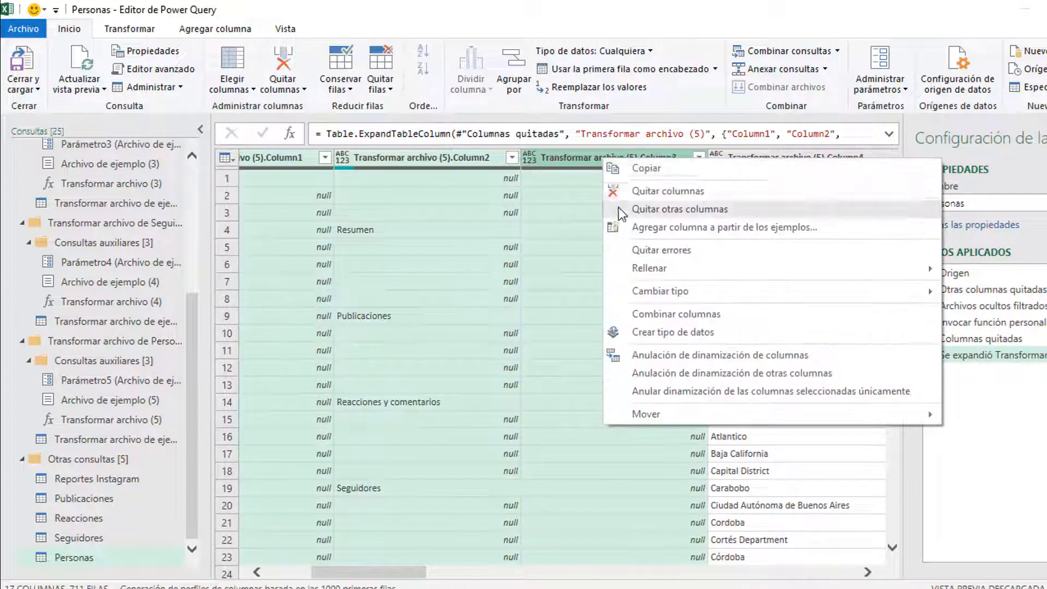
pyautogui.click(627, 188)
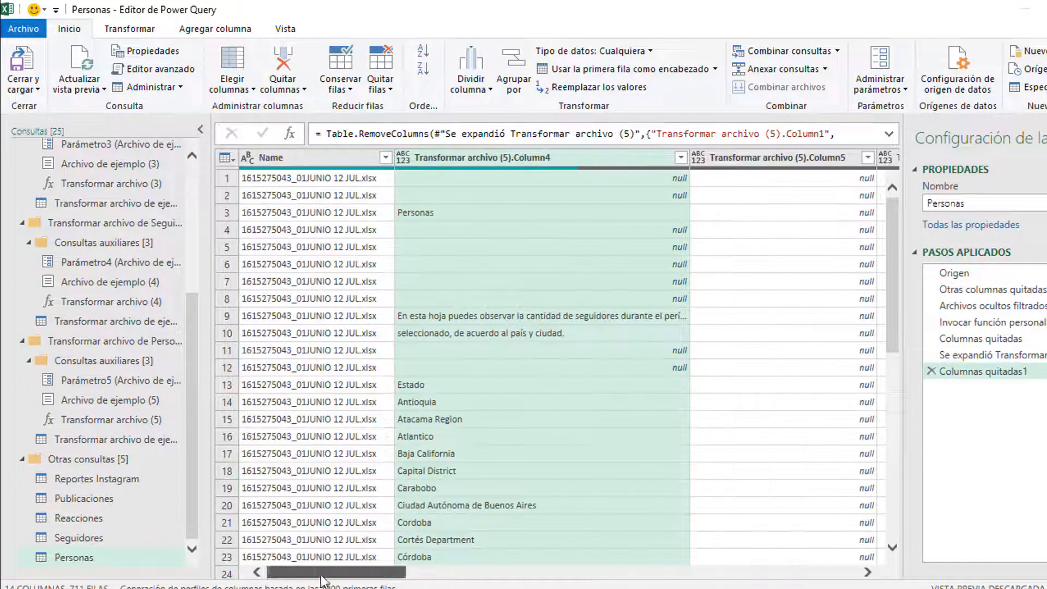
# Step: Remove the empty Column16
pyautogui.click(480, 445)
pyautogui.moveTo(382, 479); pyautogui.dragTo(420, 474)
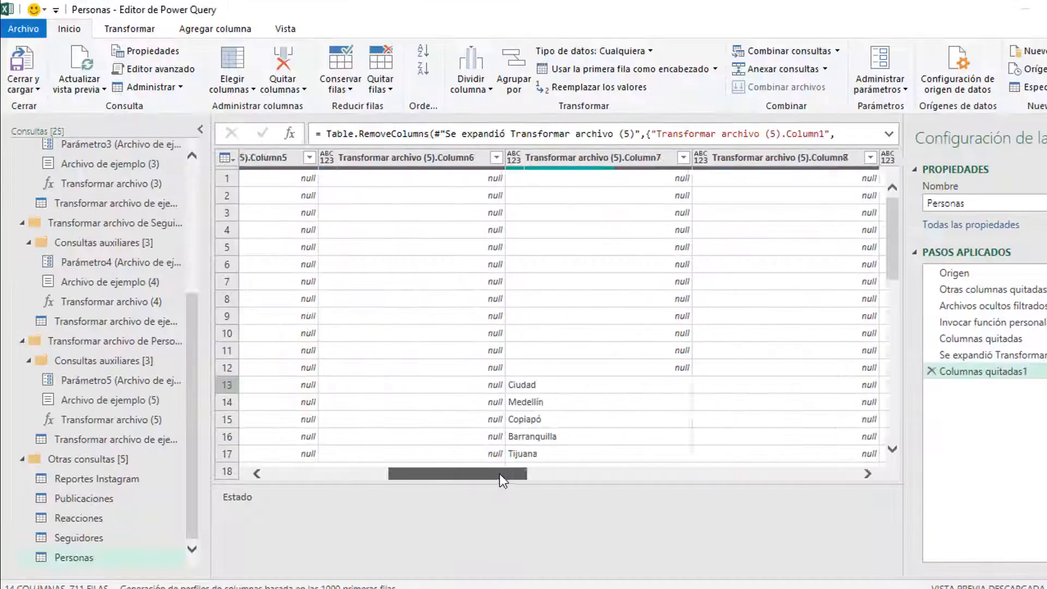
pyautogui.moveTo(500, 474); pyautogui.dragTo(612, 567)
pyautogui.click(425, 385)
pyautogui.moveTo(609, 475); pyautogui.dragTo(839, 485)
pyautogui.click(597, 386)
pyautogui.rightClick(777, 157)
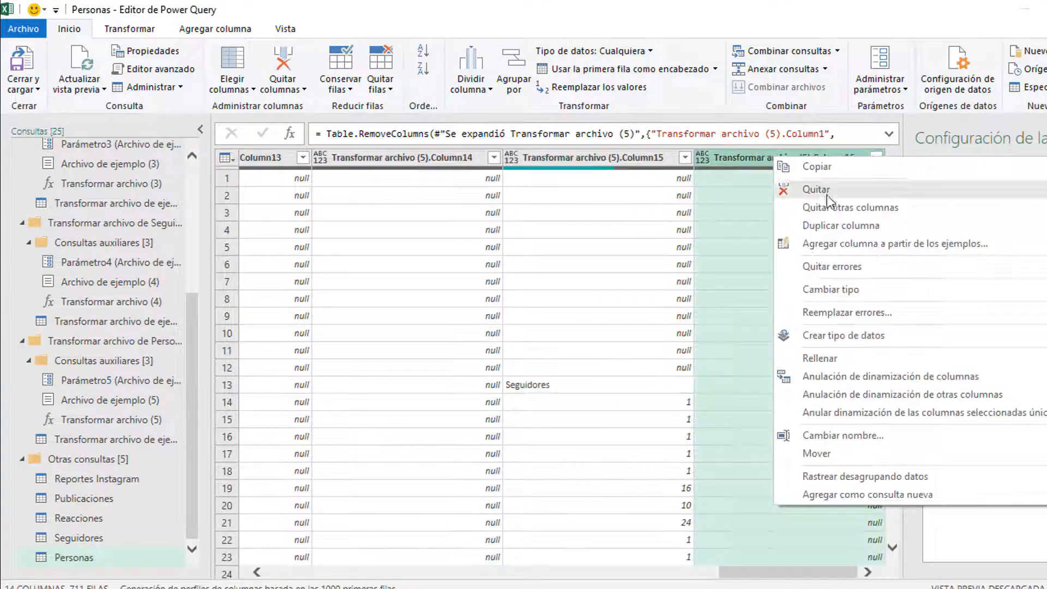
pyautogui.click(808, 121)
# Step: Remove the top 12 rows and use the first row as headers
pyautogui.click(383, 92)
pyautogui.click(439, 107)
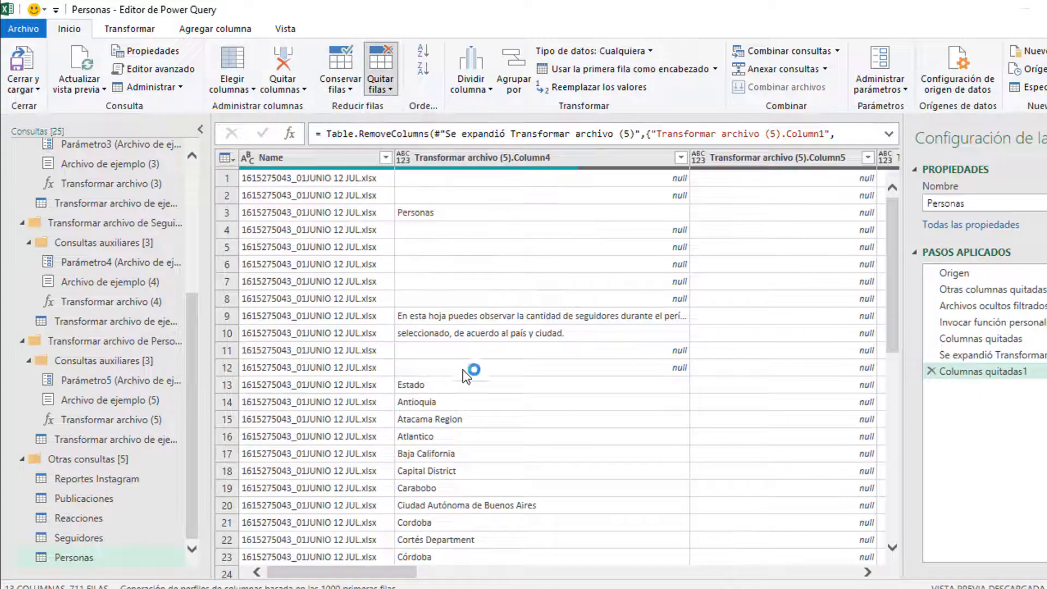
pyautogui.write('12')
pyautogui.click(673, 353)
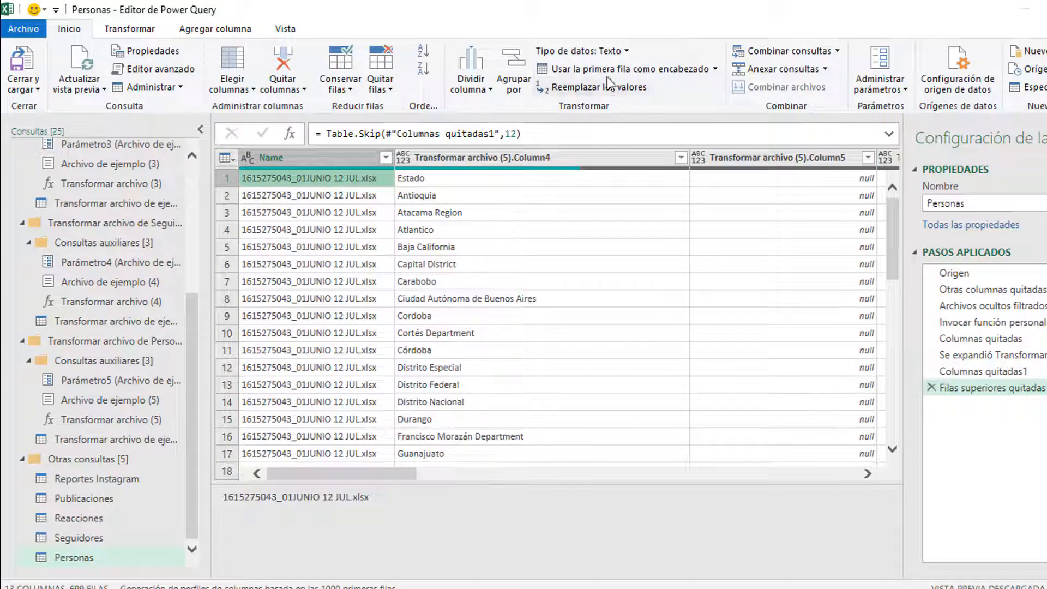
pyautogui.click(611, 72)
# Step: Remove the unneeded Column3, 4, 6, 8, 9, 11 and 12
pyautogui.click(518, 227)
pyautogui.click(620, 160)
pyautogui.moveTo(334, 571); pyautogui.dragTo(700, 568)
pyautogui.keyDown('ctrl'); pyautogui.click(461, 155); pyautogui.keyUp('ctrl')
pyautogui.keyDown('ctrl'); pyautogui.click(540, 160); pyautogui.keyUp('ctrl')
pyautogui.keyDown('ctrl'); pyautogui.click(747, 160); pyautogui.keyUp('ctrl')
pyautogui.keyDown('ctrl'); pyautogui.click(491, 158); pyautogui.keyUp('ctrl')
pyautogui.keyDown('ctrl'); pyautogui.click(720, 159); pyautogui.keyUp('ctrl')
pyautogui.keyDown('ctrl'); pyautogui.click(837, 159); pyautogui.keyUp('ctrl')
pyautogui.moveTo(764, 569); pyautogui.dragTo(807, 570)
pyautogui.rightClick(677, 160)
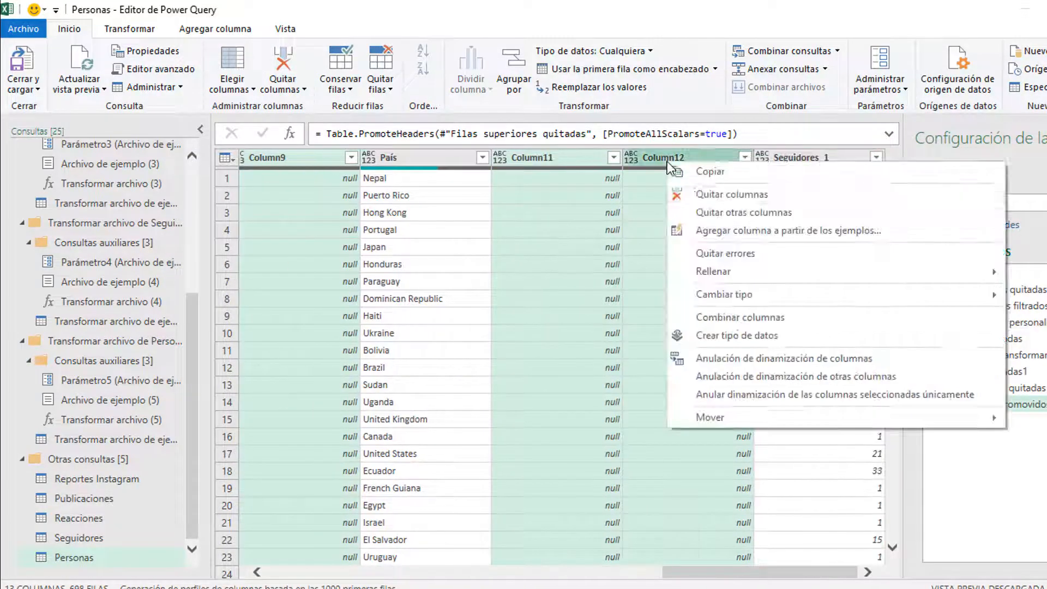
pyautogui.click(802, 195)
# Step: Filter Estado to exclude the repeated header rows
pyautogui.click(499, 212)
pyautogui.click(569, 157)
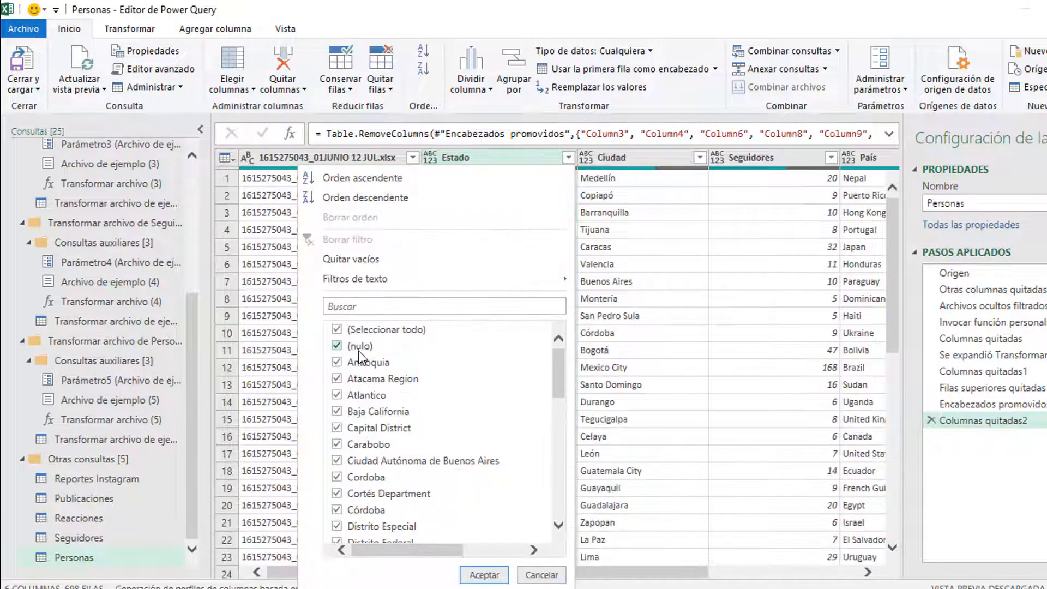
pyautogui.moveTo(557, 371); pyautogui.dragTo(547, 420)
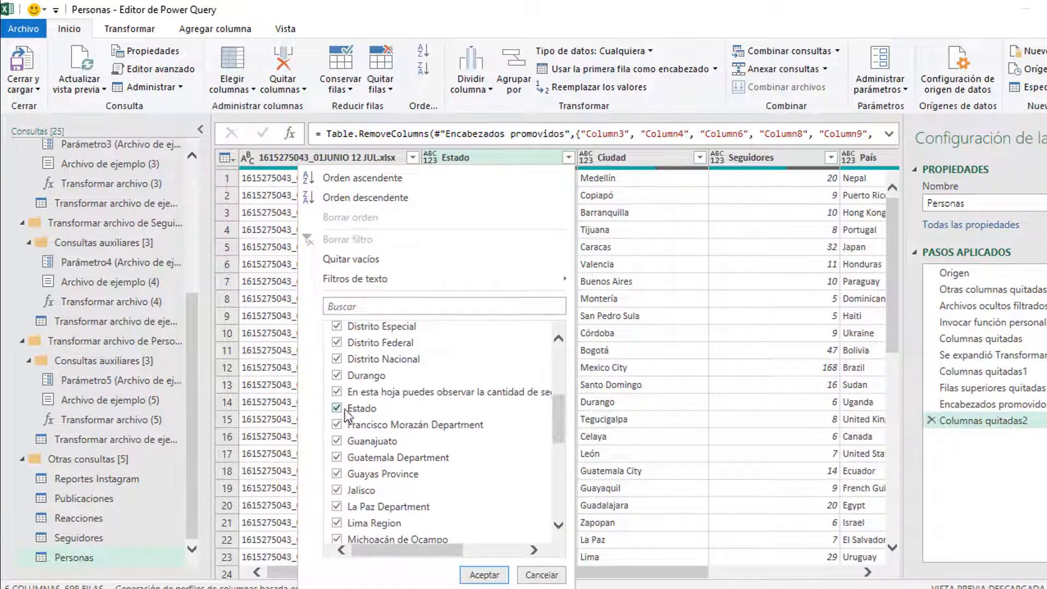
pyautogui.click(344, 409)
pyautogui.scroll(-7, 401, 431)
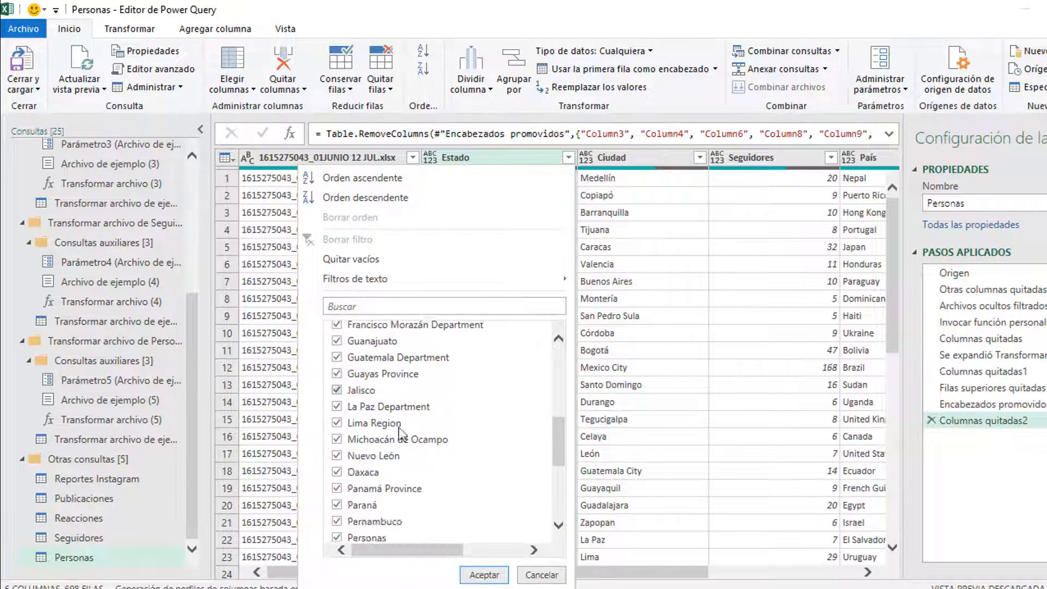
pyautogui.scroll(-1, 414, 507)
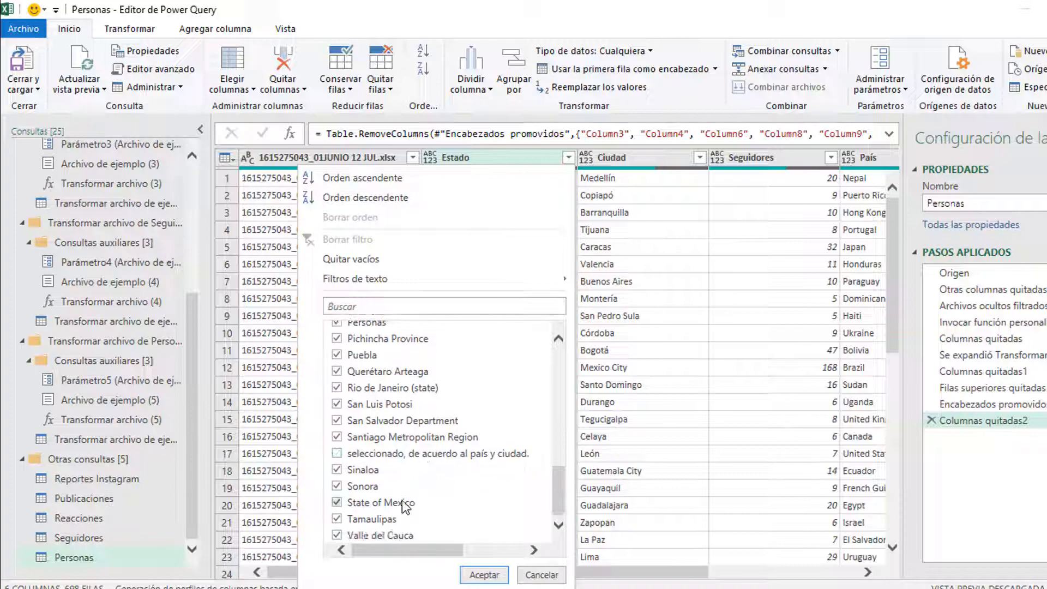
pyautogui.scroll(3, 401, 499)
pyautogui.scroll(5, 395, 465)
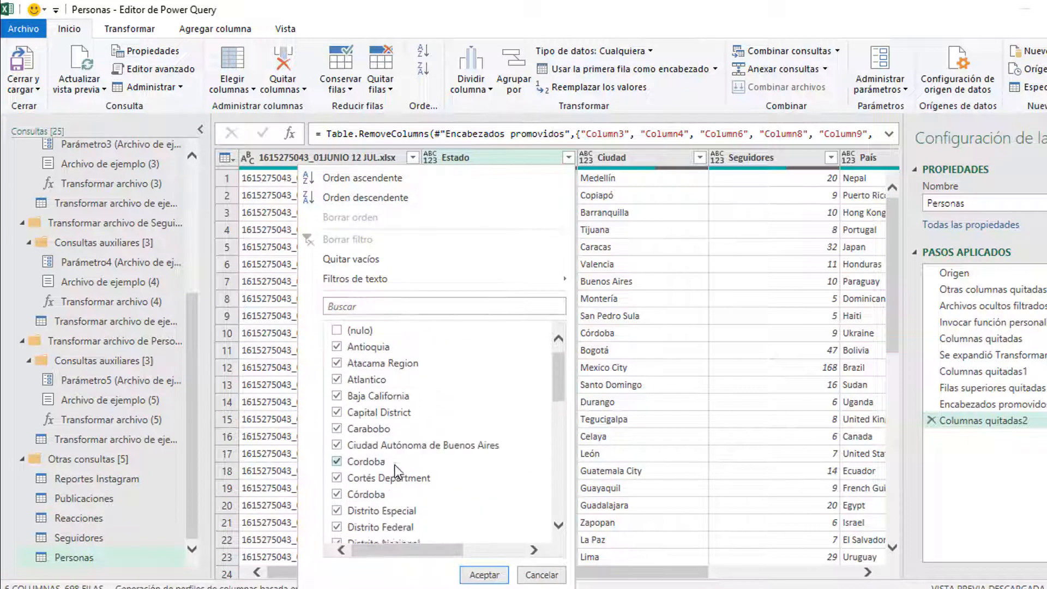
pyautogui.click(483, 575)
pyautogui.scroll(-11, 561, 431)
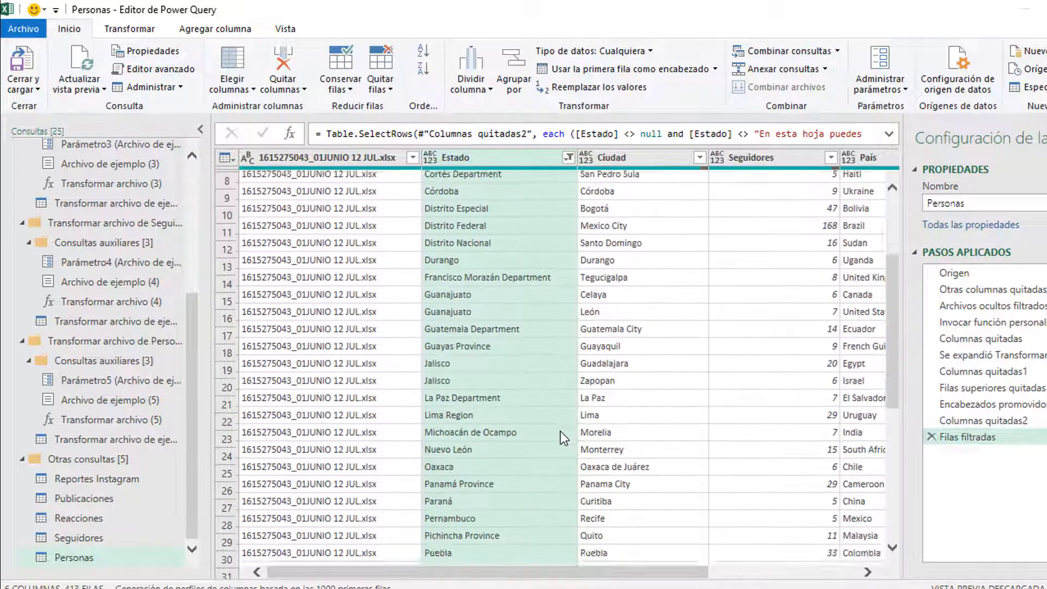
# Step: Also exclude the Personas value from the Estado filter
pyautogui.click(547, 355)
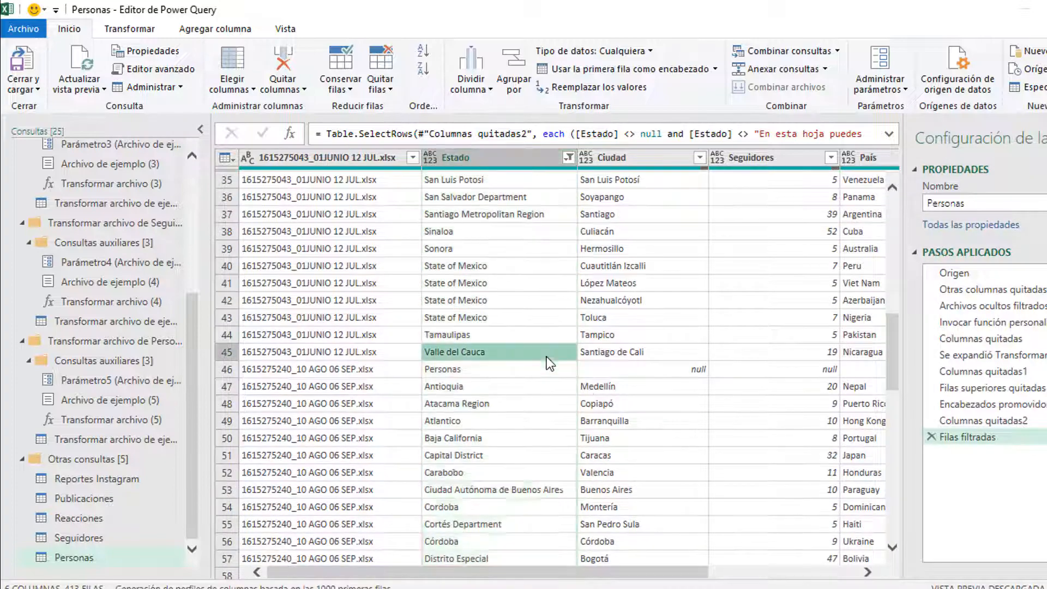
pyautogui.click(542, 368)
pyautogui.click(569, 157)
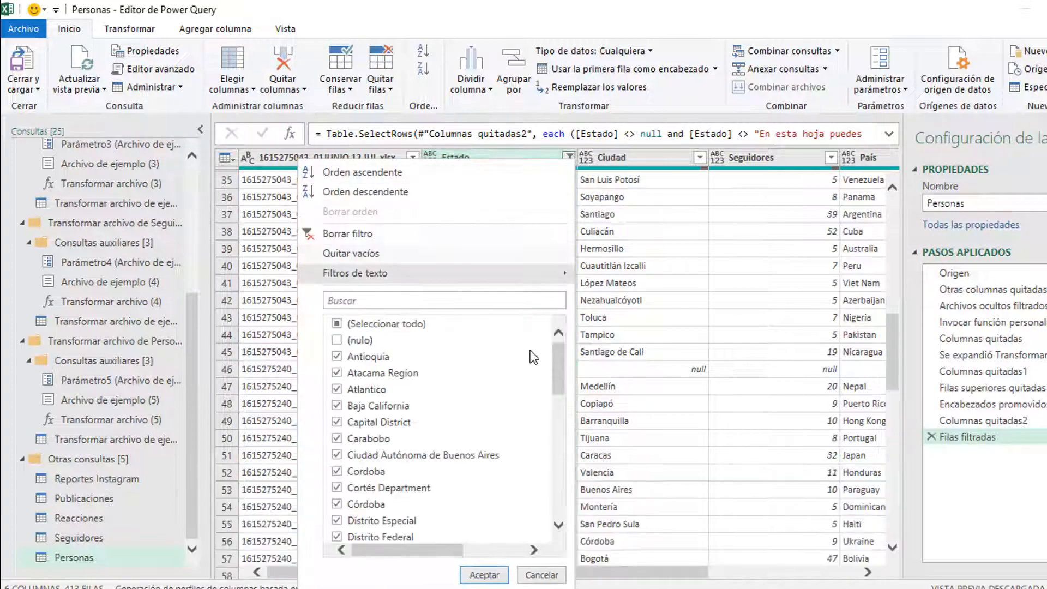
pyautogui.moveTo(561, 365); pyautogui.dragTo(566, 435)
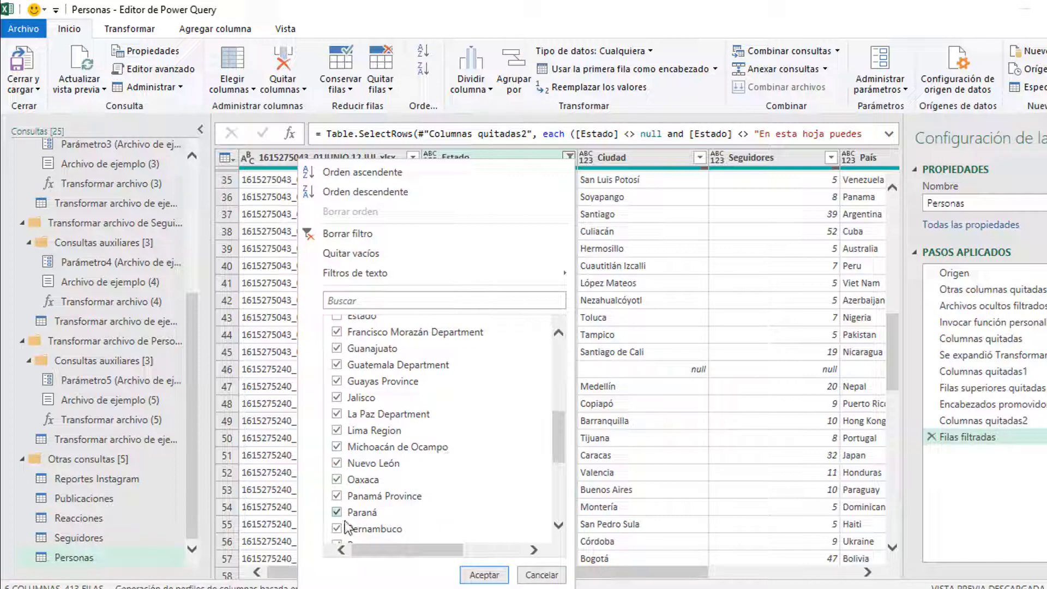
pyautogui.scroll(-2, 346, 509)
pyautogui.click(337, 476)
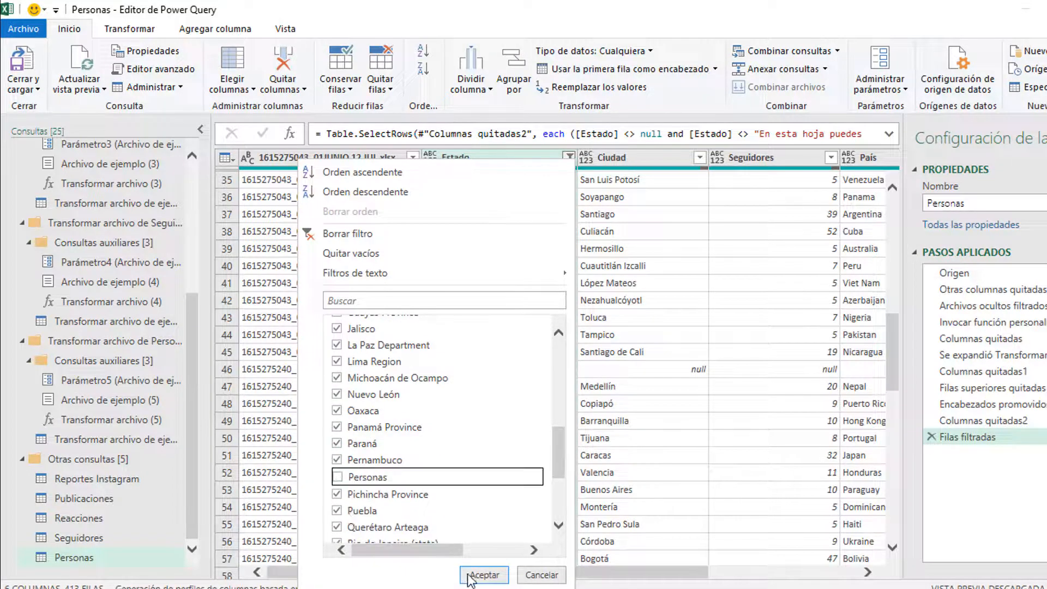
pyautogui.click(484, 575)
pyautogui.click(506, 287)
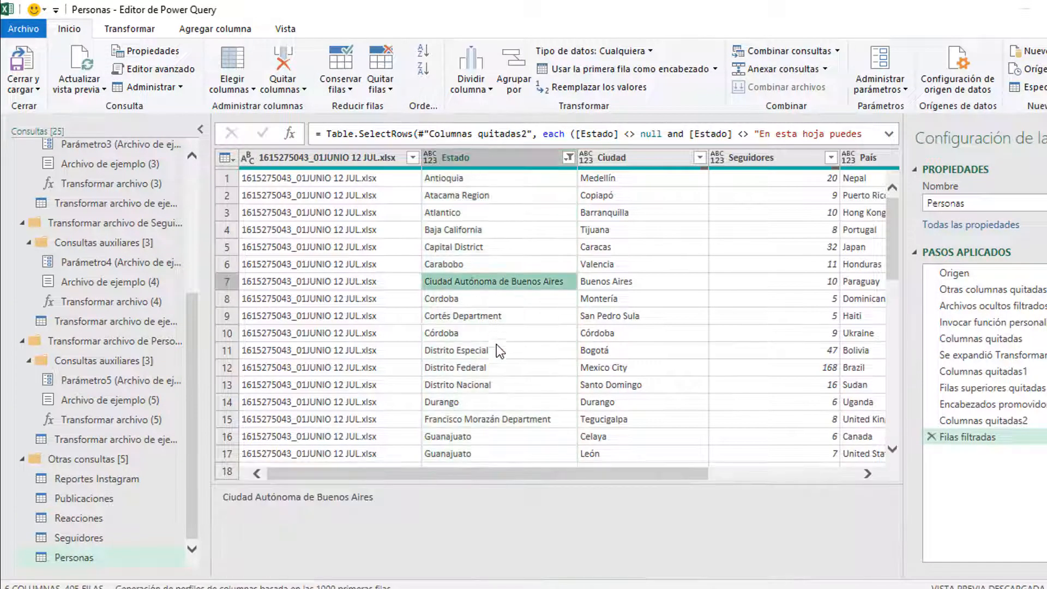
# Step: Review the País filter list of countries without changing it
pyautogui.scroll(-5, 510, 361)
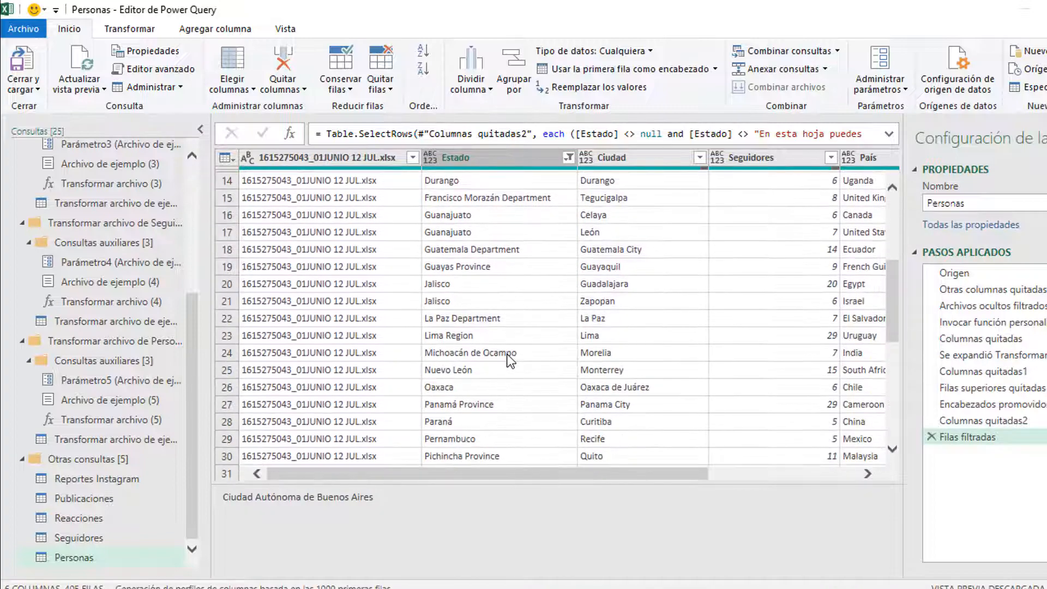
pyautogui.scroll(-8, 510, 361)
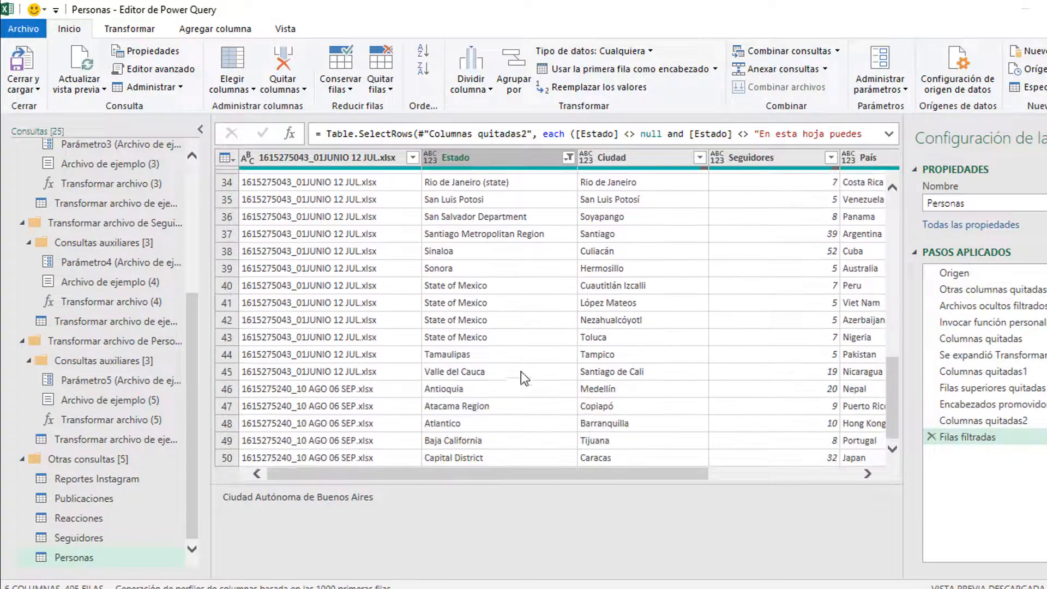
pyautogui.moveTo(599, 473); pyautogui.dragTo(703, 470)
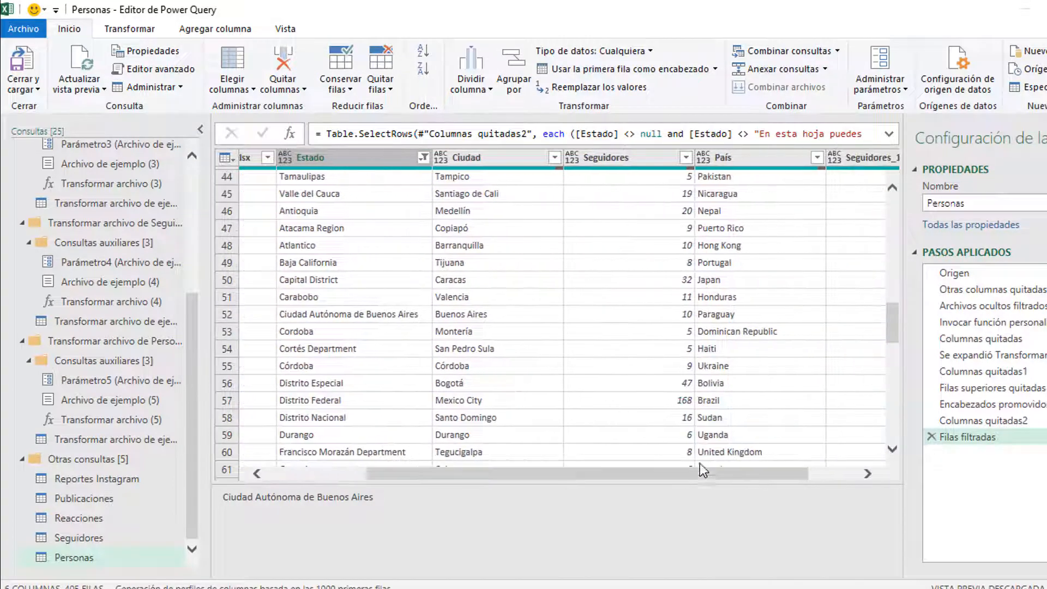
pyautogui.click(818, 157)
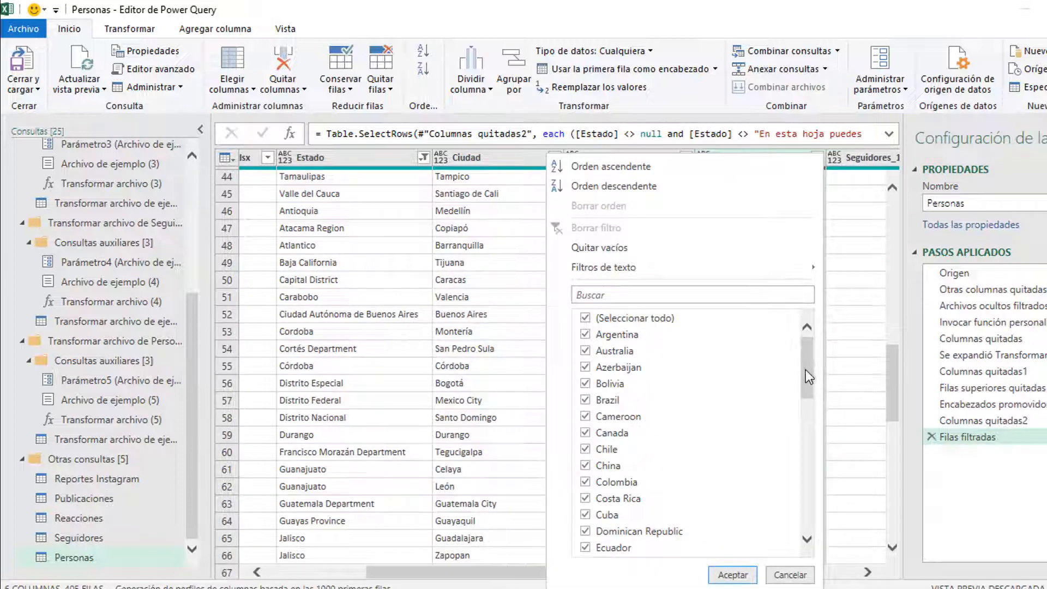
pyautogui.moveTo(806, 370); pyautogui.dragTo(809, 505)
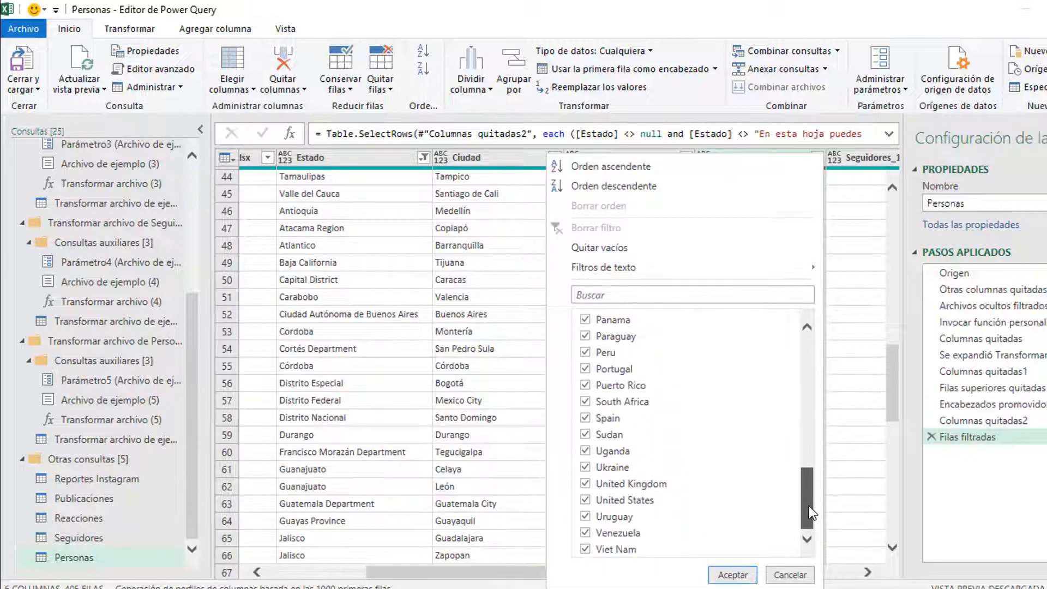
pyautogui.click(472, 365)
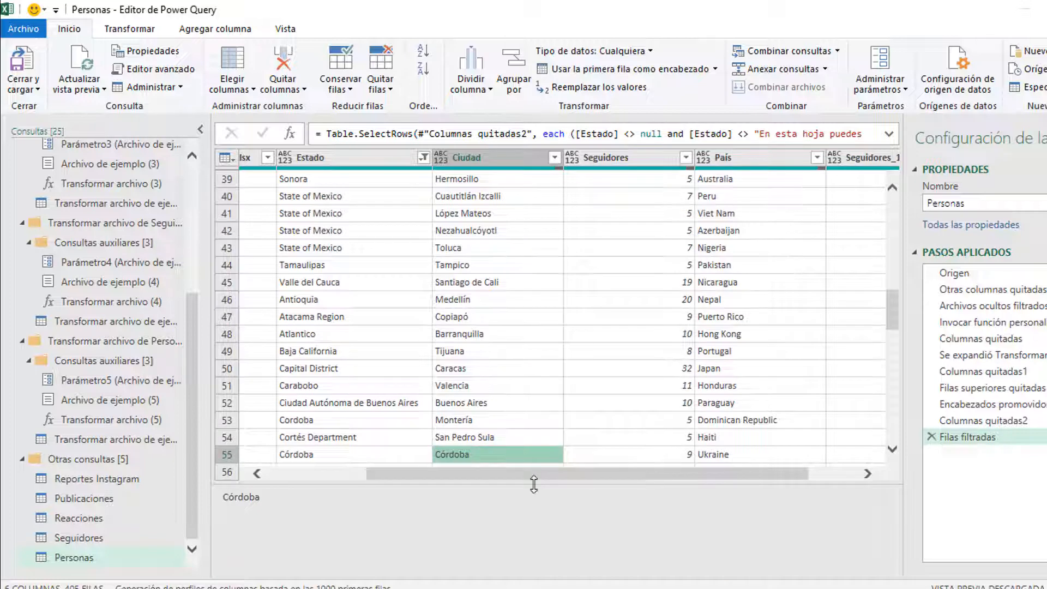
# Step: Set Seguidores and Seguidores_1 to Número entero
pyautogui.moveTo(587, 473); pyautogui.dragTo(644, 474)
pyautogui.click(571, 156)
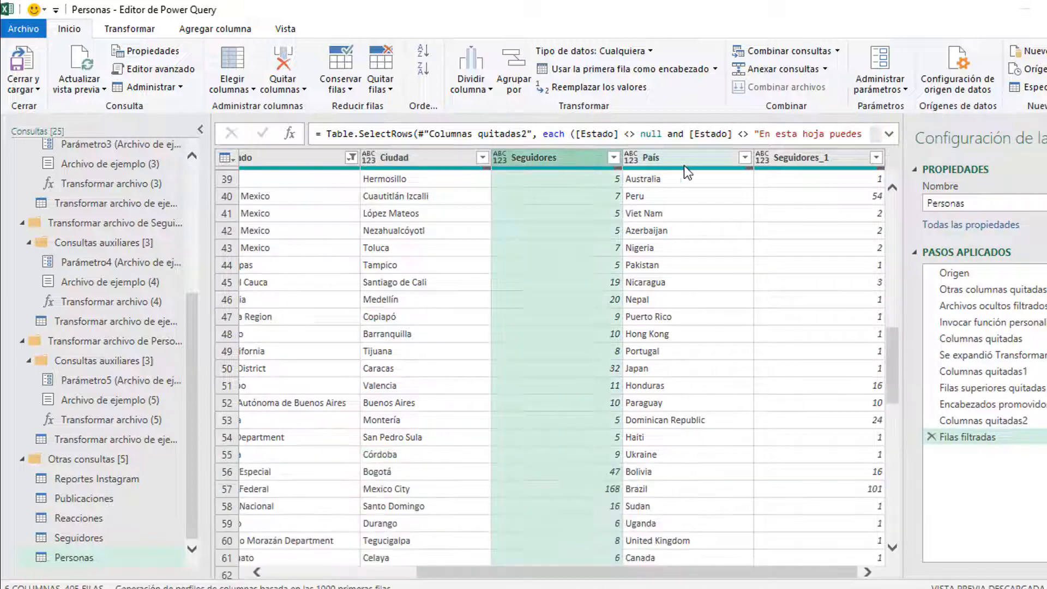
pyautogui.keyDown('ctrl'); pyautogui.click(798, 155); pyautogui.keyUp('ctrl')
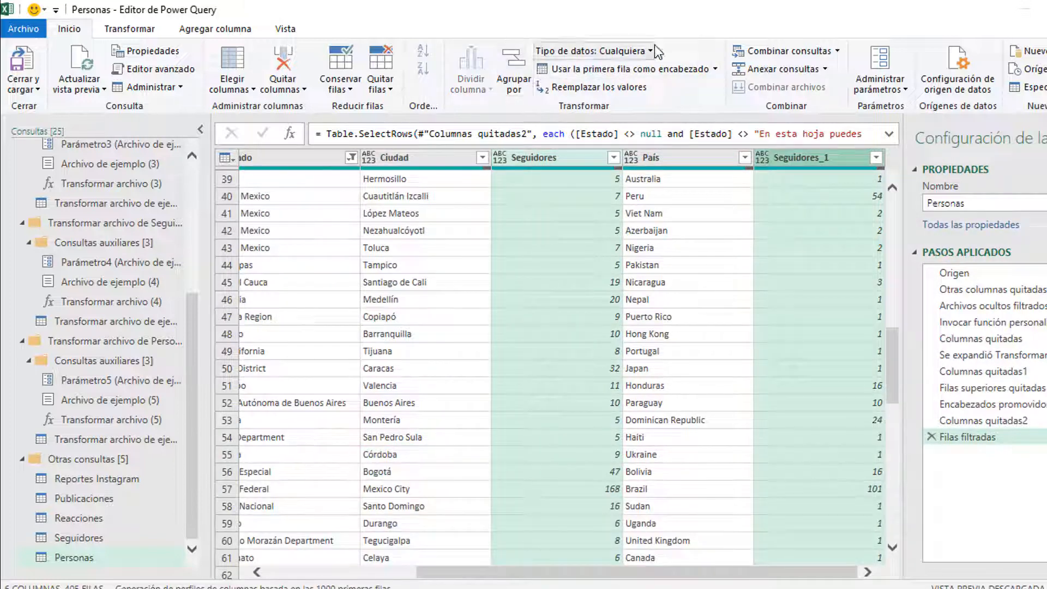
pyautogui.click(600, 51)
pyautogui.click(639, 105)
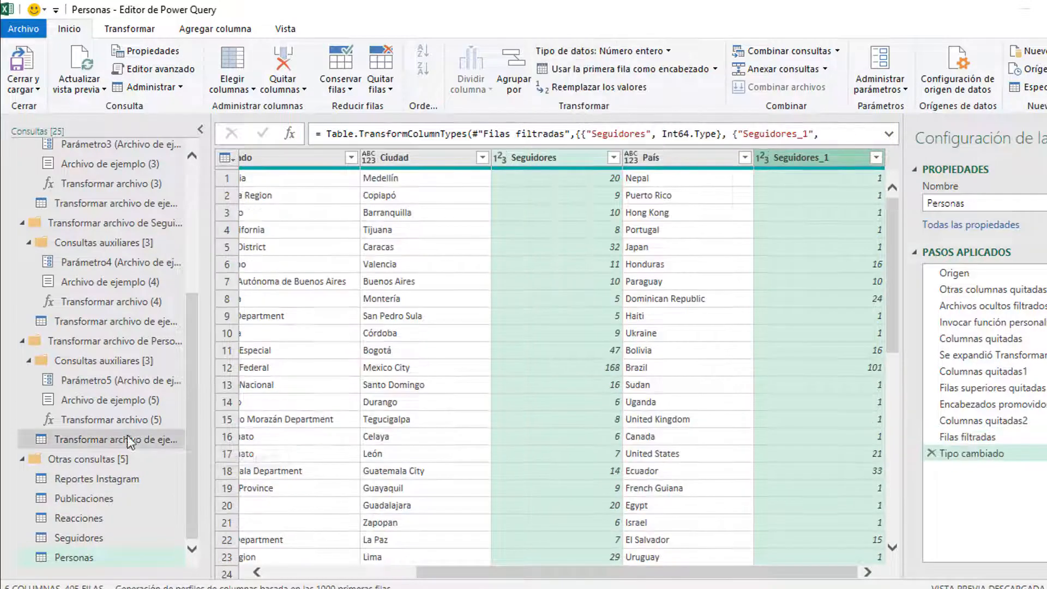
# Step: Load the Personas query as a table on a new worksheet, then view the Estructura report slide
pyautogui.click(37, 89)
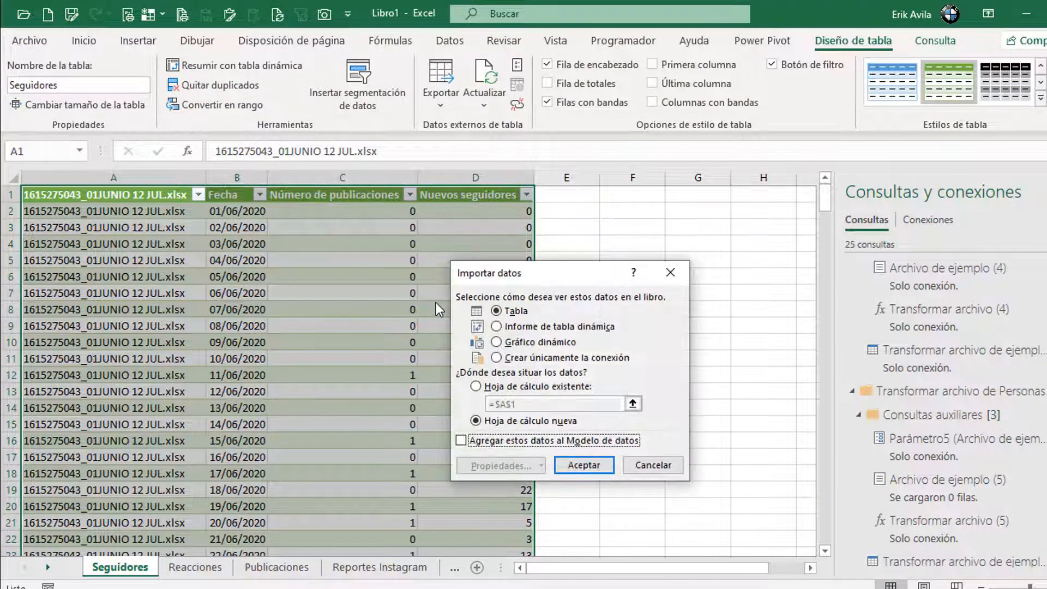
pyautogui.click(582, 468)
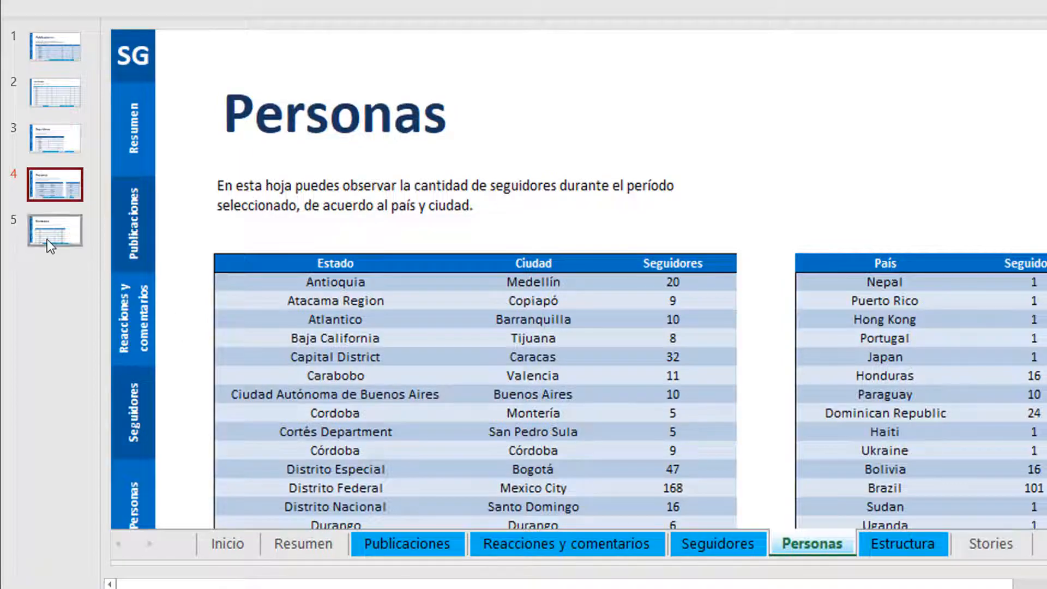
pyautogui.click(48, 239)
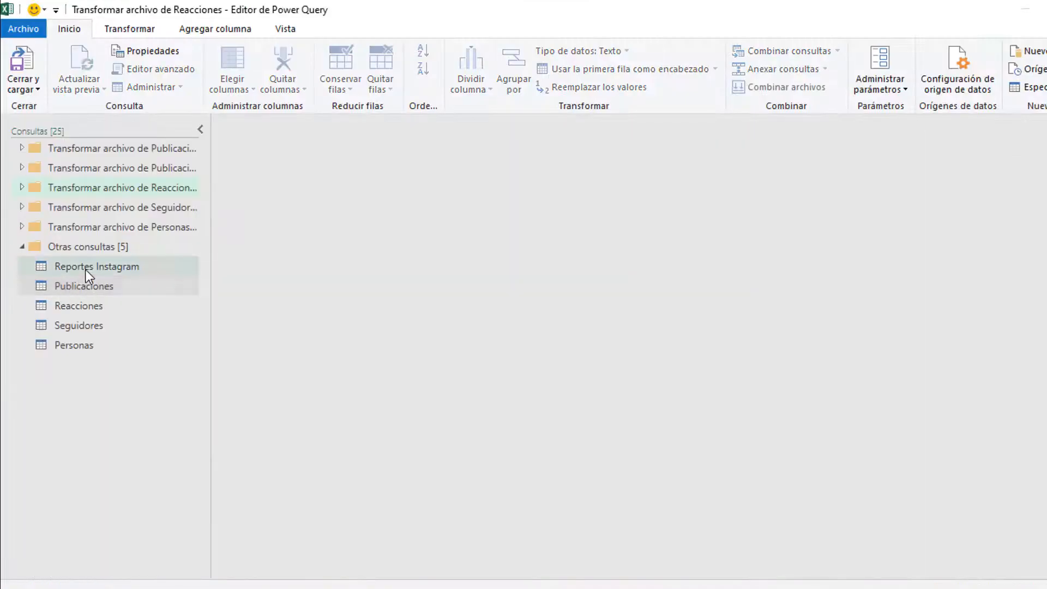
# Step: Duplicate the Reportes Instagram query, rename the copy 'Estructura', and start combining its files
pyautogui.click(85, 268)
pyautogui.rightClick(85, 270)
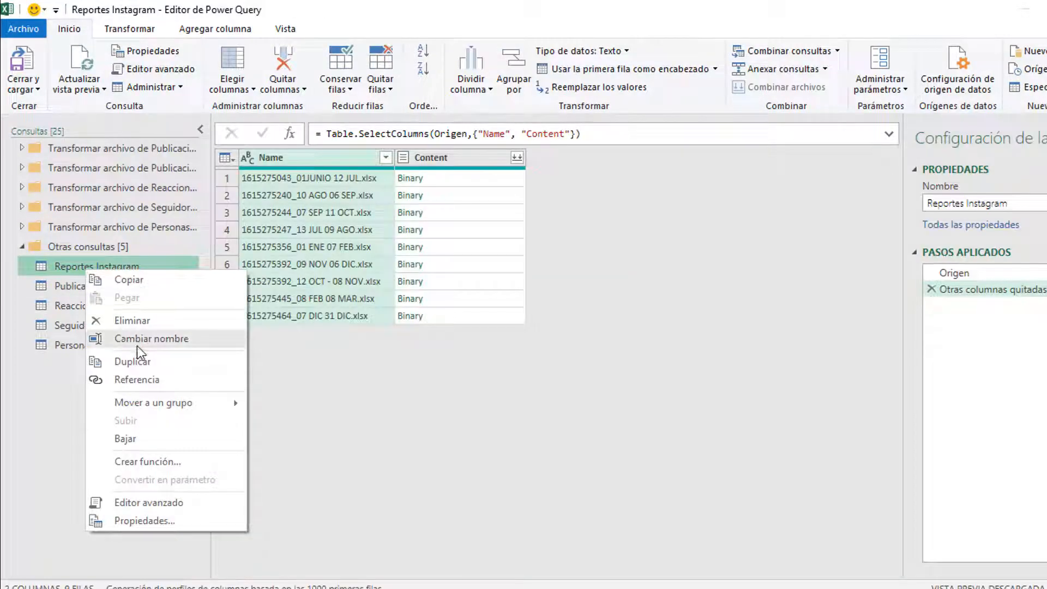
pyautogui.click(145, 362)
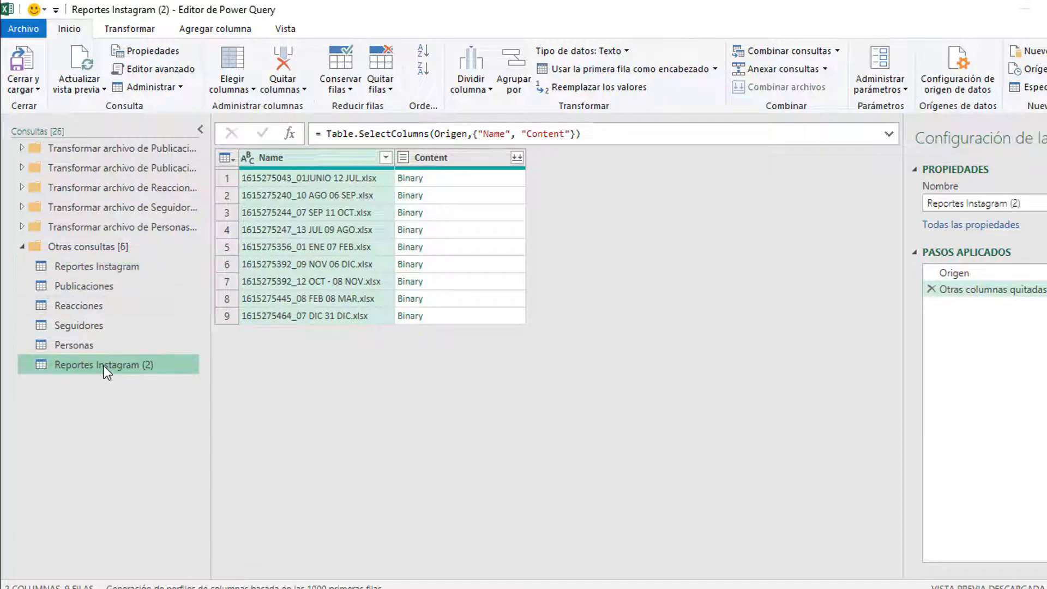
pyautogui.doubleClick(103, 365)
pyautogui.write('Estr')
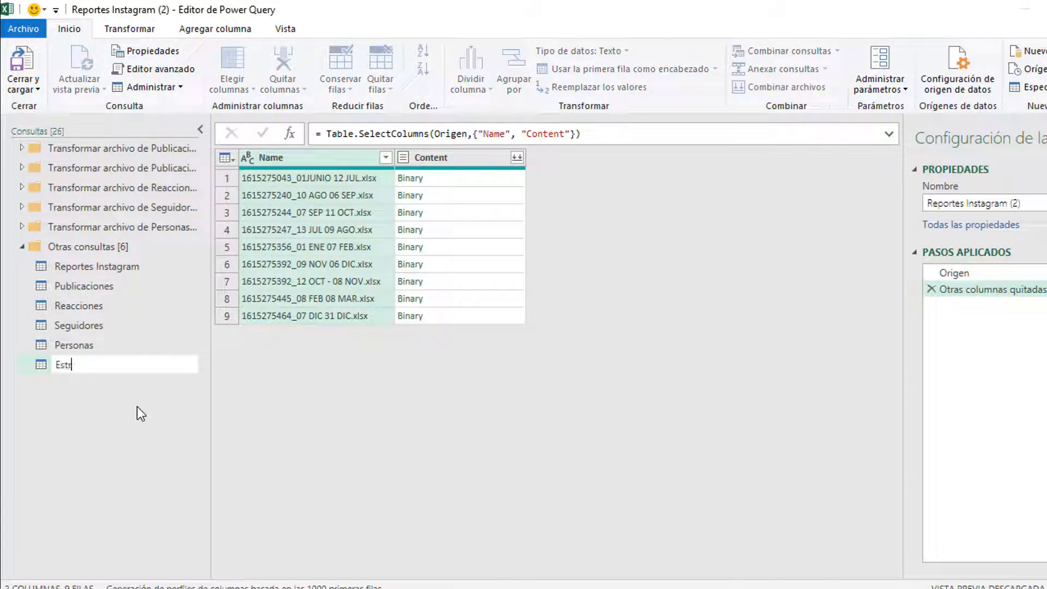
pyautogui.write('uctura')
pyautogui.press('Return')
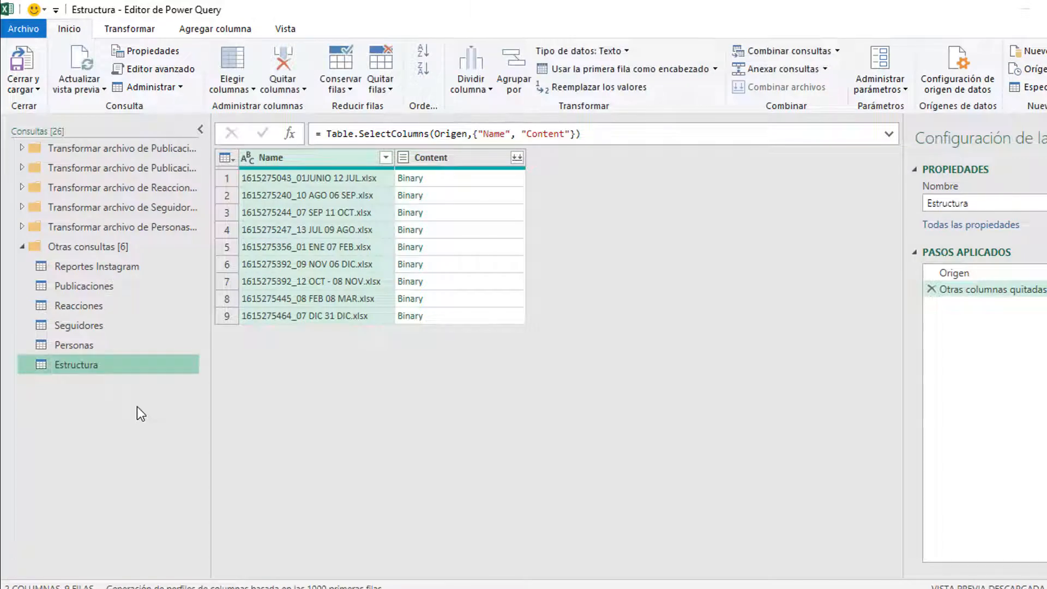
pyautogui.click(520, 159)
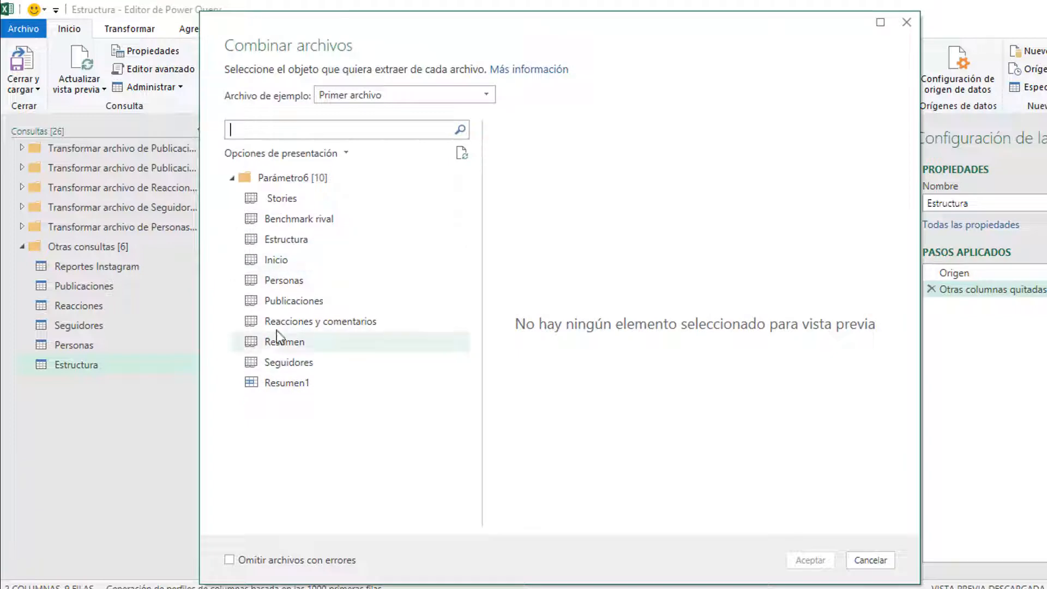
# Step: Combine the Estructura sheet from each file, remove the Content column, and expand the tables
pyautogui.click(287, 243)
pyautogui.click(809, 560)
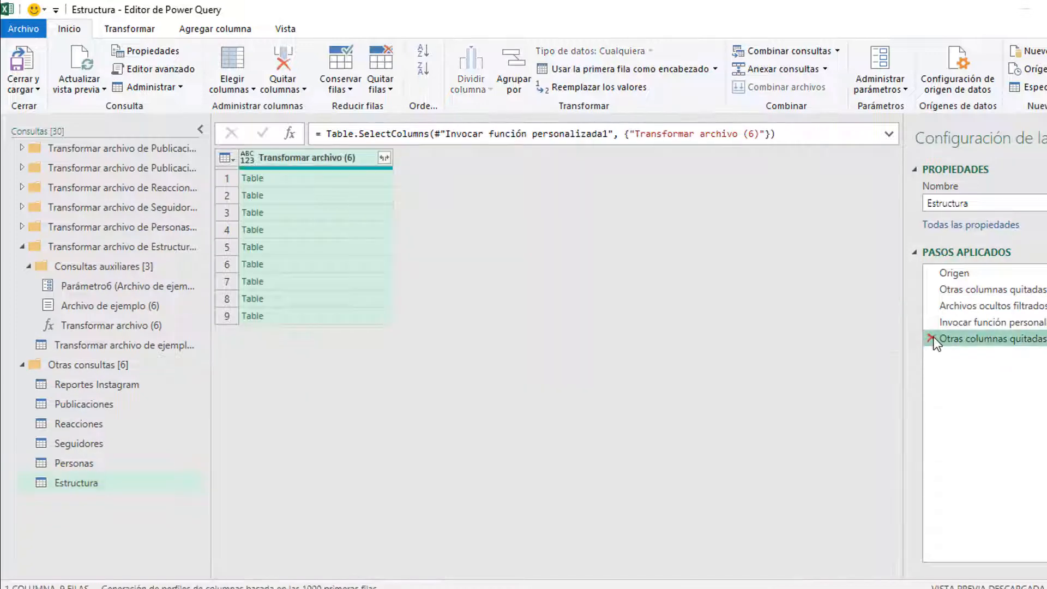
pyautogui.rightClick(480, 159)
pyautogui.click(508, 189)
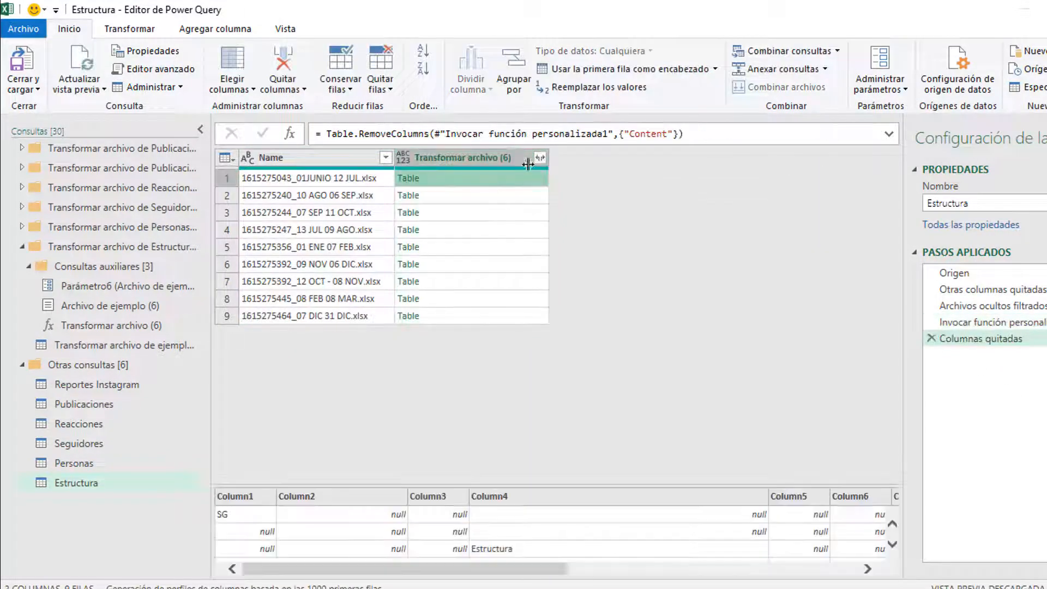
pyautogui.click(540, 157)
pyautogui.click(446, 564)
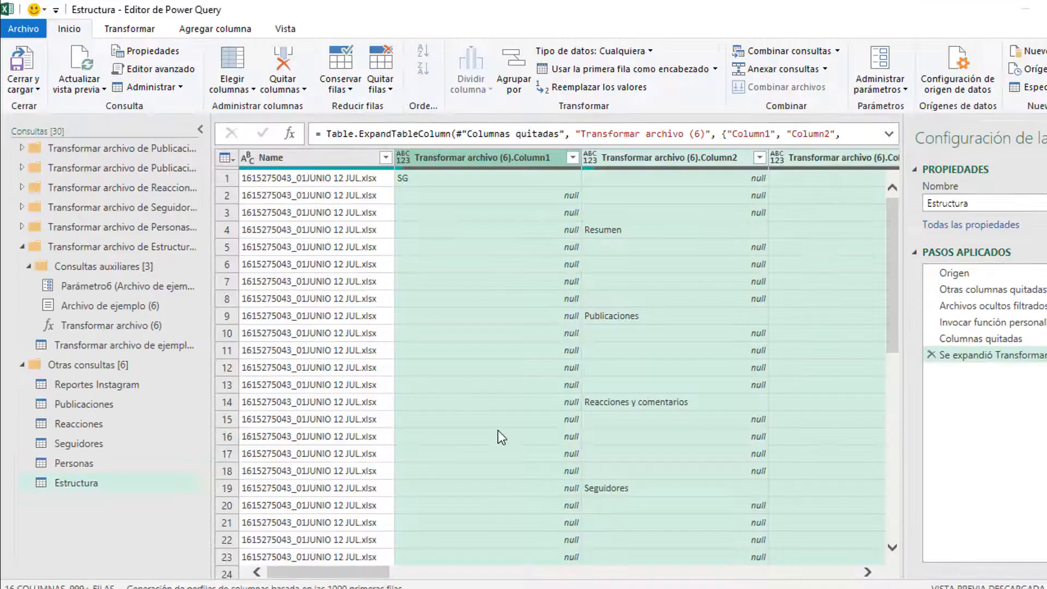
pyautogui.moveTo(377, 567); pyautogui.dragTo(400, 580)
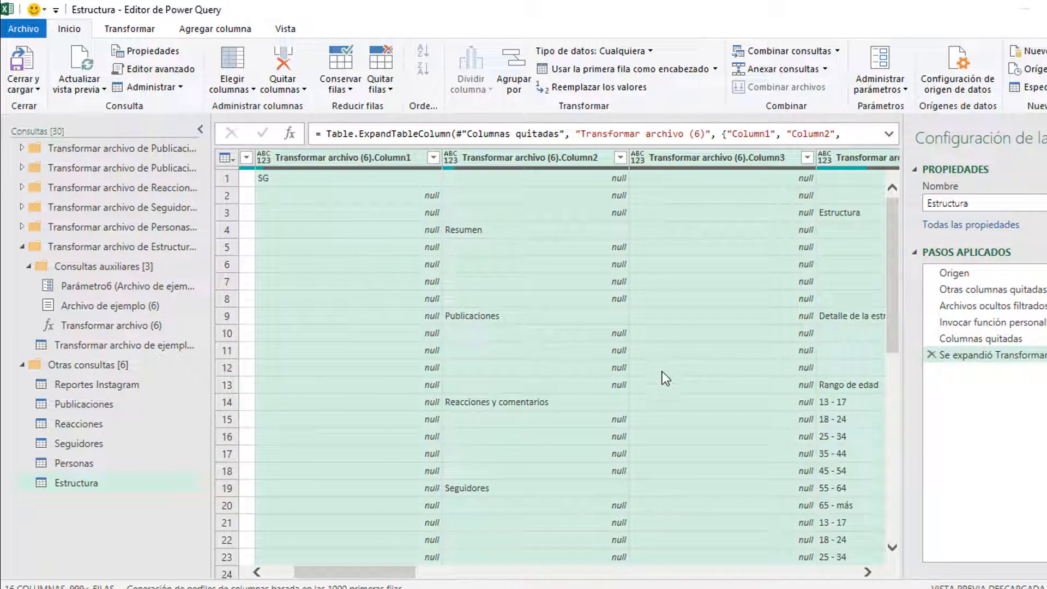
# Step: Remove the mostly empty Column1, Column2 and Column3
pyautogui.click(677, 158)
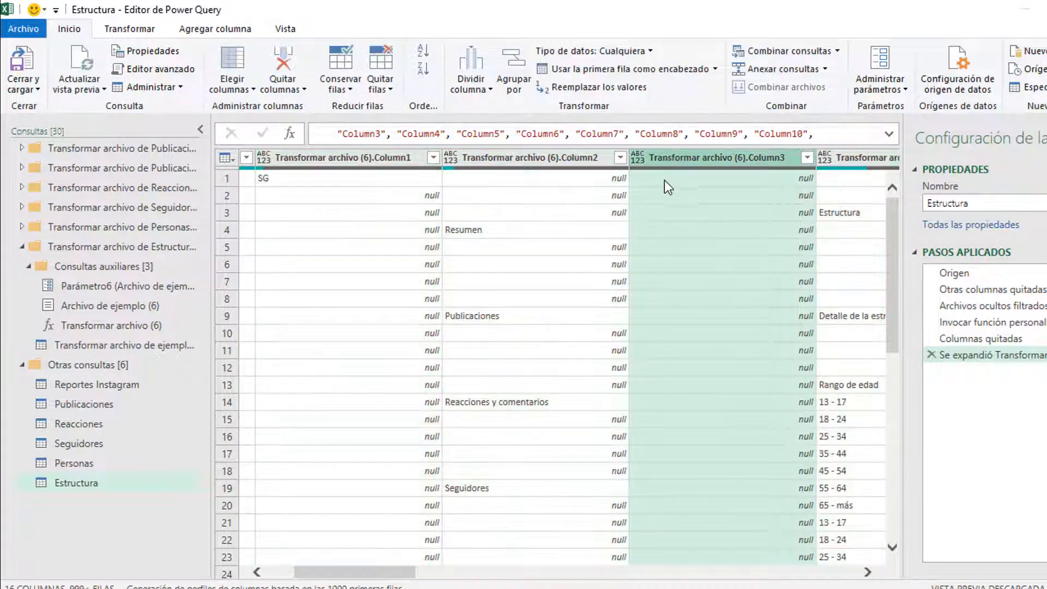
pyautogui.keyDown('shift'); pyautogui.click(388, 155); pyautogui.keyUp('shift')
pyautogui.rightClick(388, 156)
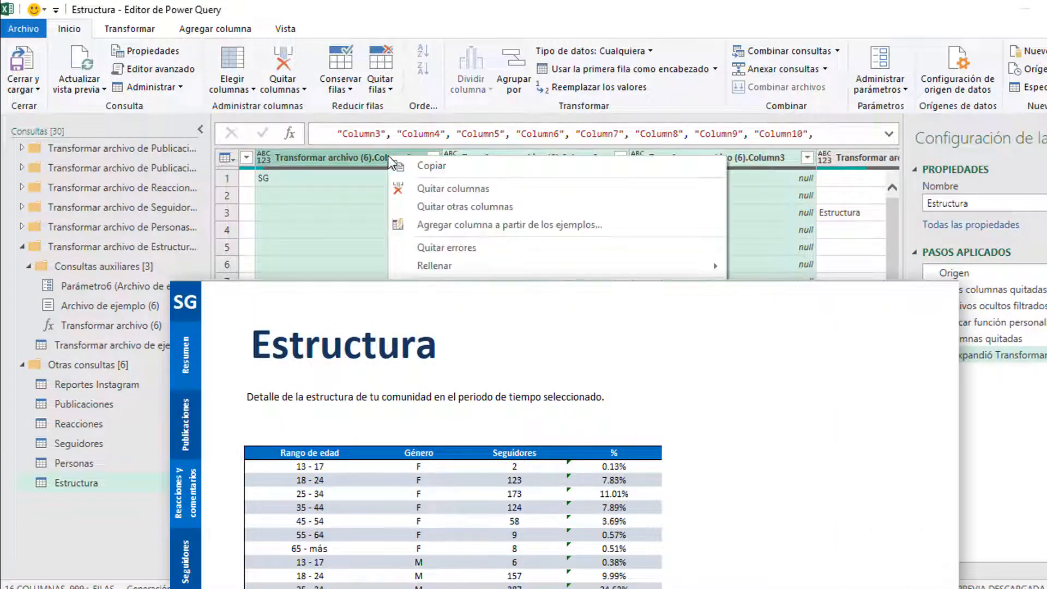
pyautogui.click(423, 190)
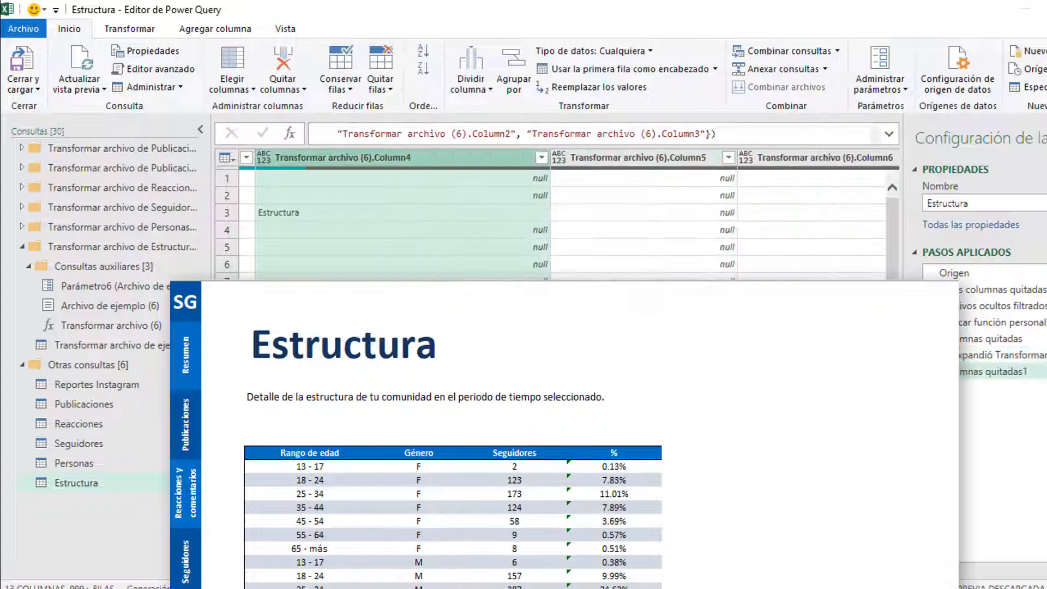
pyautogui.click(394, 381)
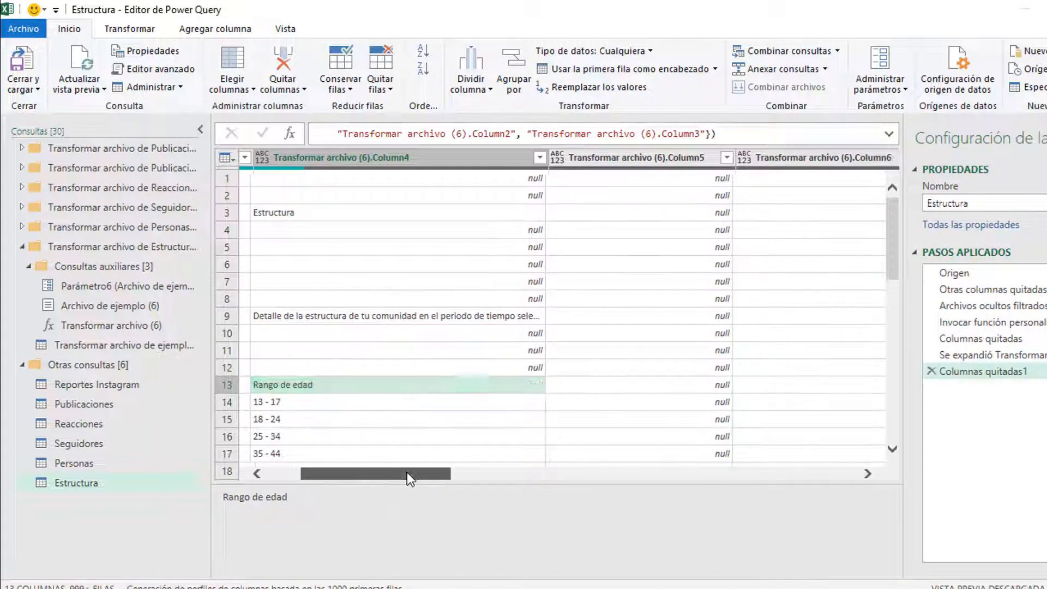
pyautogui.moveTo(407, 472); pyautogui.dragTo(703, 478)
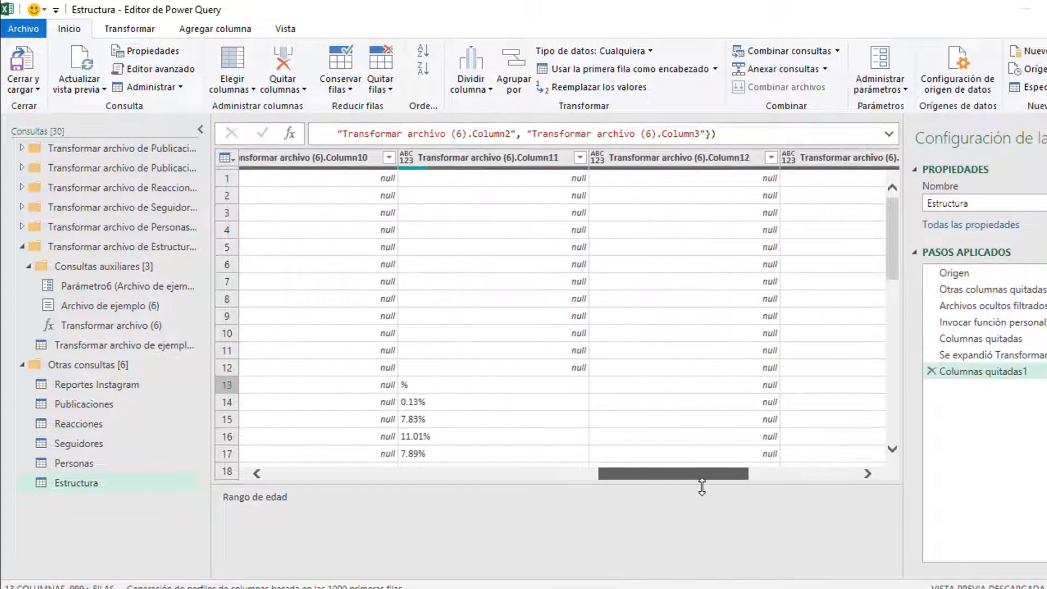
pyautogui.click(480, 385)
# Step: Remove the empty columns Column12 through Column15
pyautogui.click(686, 162)
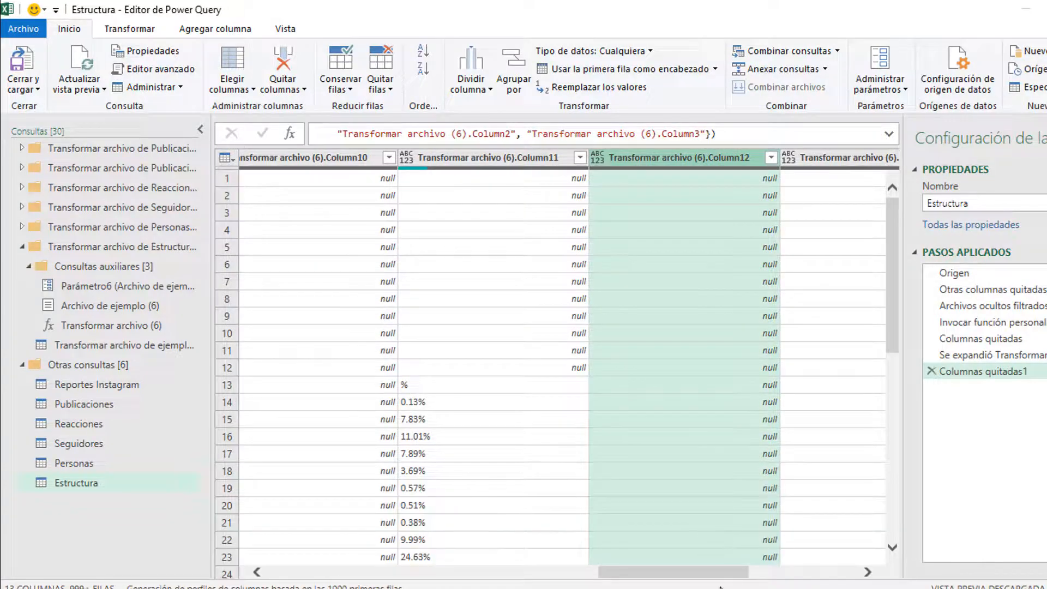
pyautogui.moveTo(724, 573); pyautogui.dragTo(845, 567)
pyautogui.keyDown('shift'); pyautogui.click(777, 158); pyautogui.keyUp('shift')
pyautogui.rightClick(775, 157)
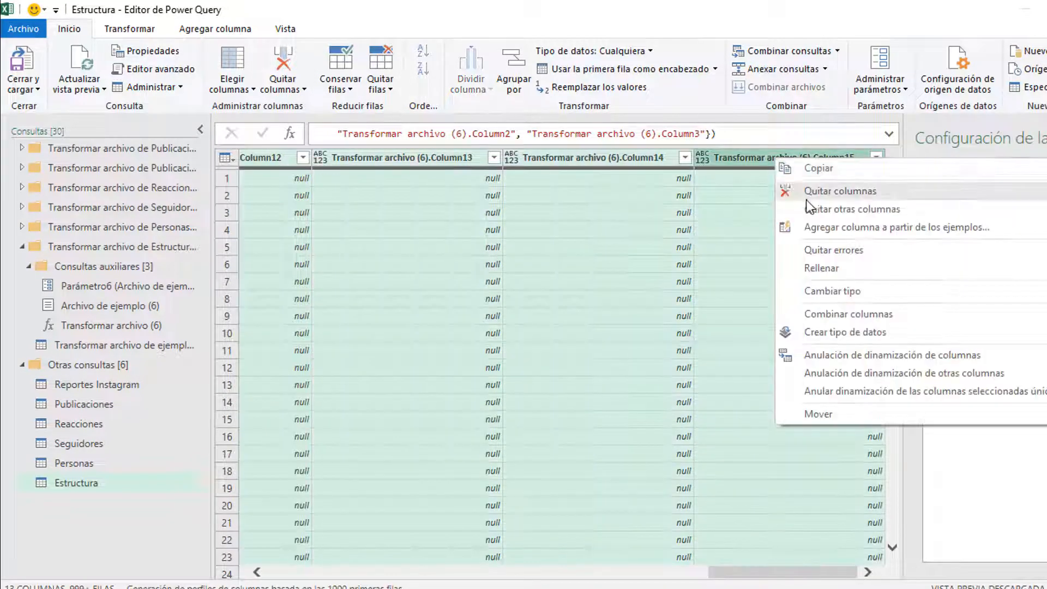
pyautogui.click(807, 195)
pyautogui.moveTo(776, 576); pyautogui.dragTo(371, 573)
# Step: Remove the top 12 rows and promote the first row to headers
pyautogui.click(339, 390)
pyautogui.click(377, 95)
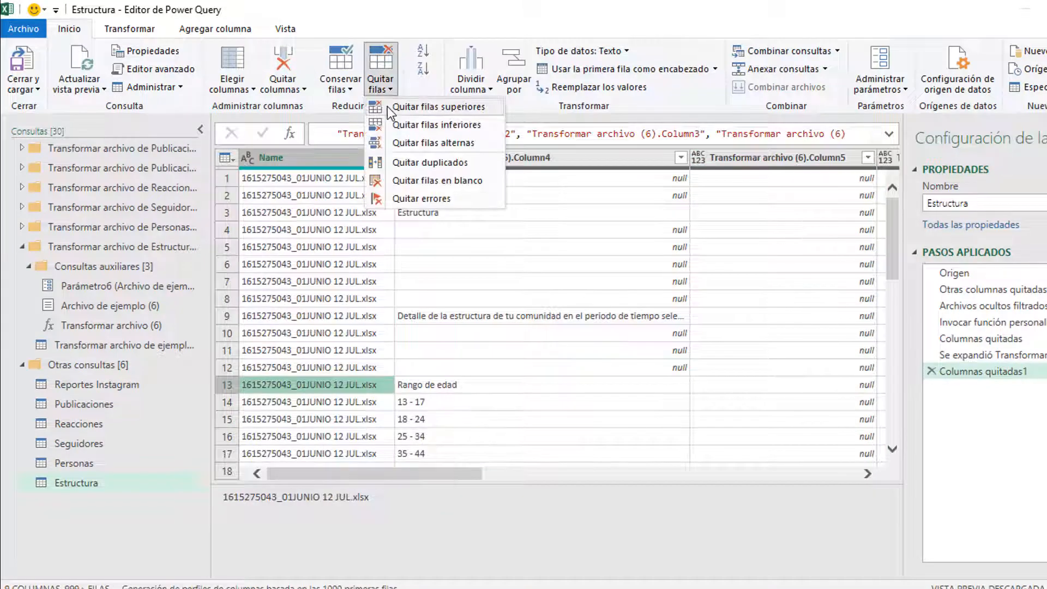
pyautogui.click(390, 109)
pyautogui.write('12')
pyautogui.click(724, 354)
pyautogui.click(492, 178)
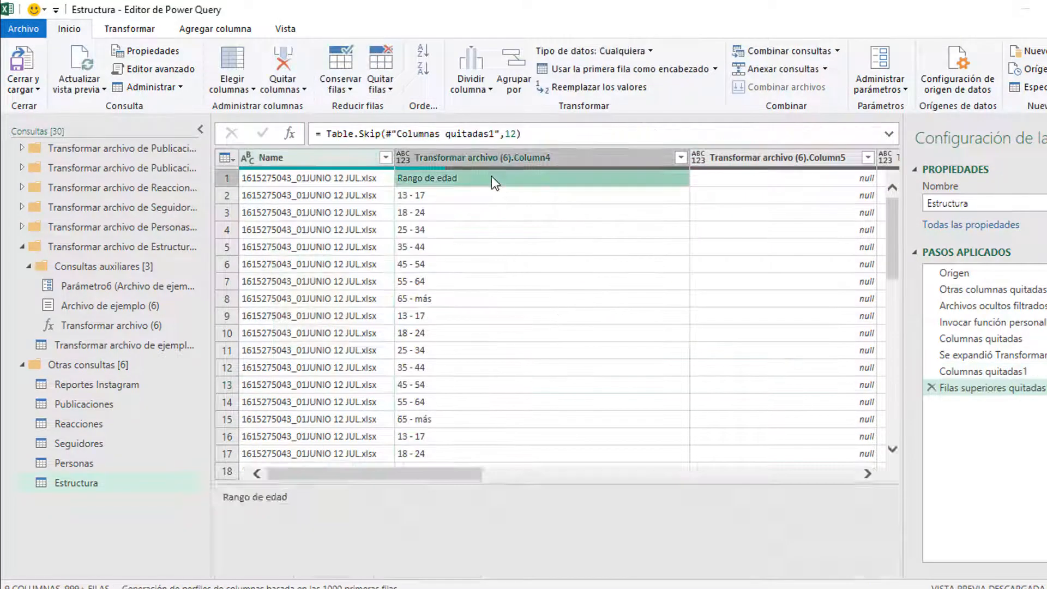
pyautogui.click(664, 69)
# Step: Filter Rango de edad to exclude the repeated header text
pyautogui.click(544, 157)
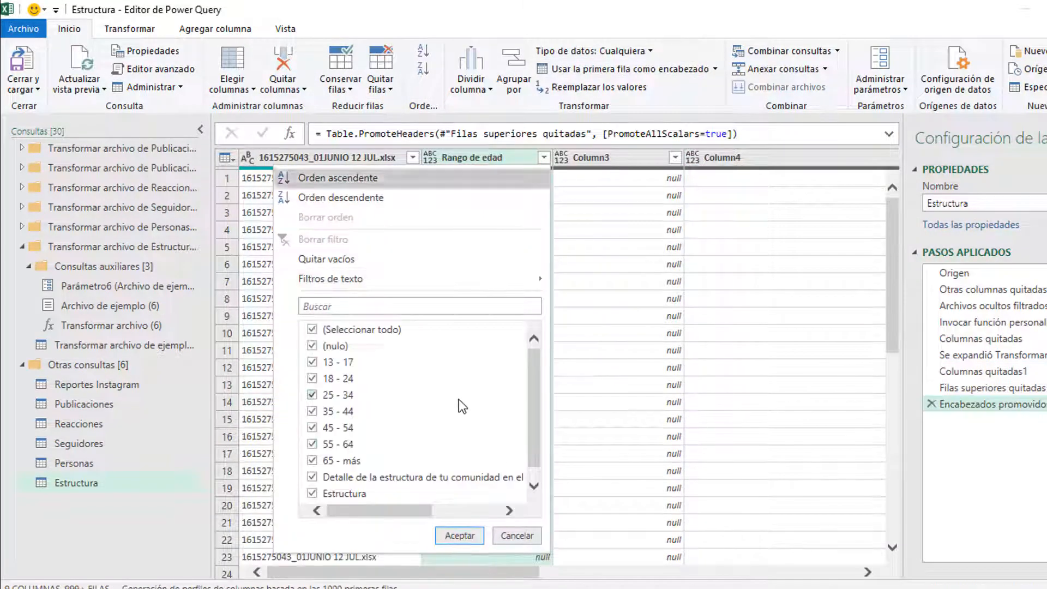
pyautogui.scroll(-1, 409, 458)
pyautogui.click(362, 497)
pyautogui.scroll(1, 409, 414)
pyautogui.scroll(-1, 410, 415)
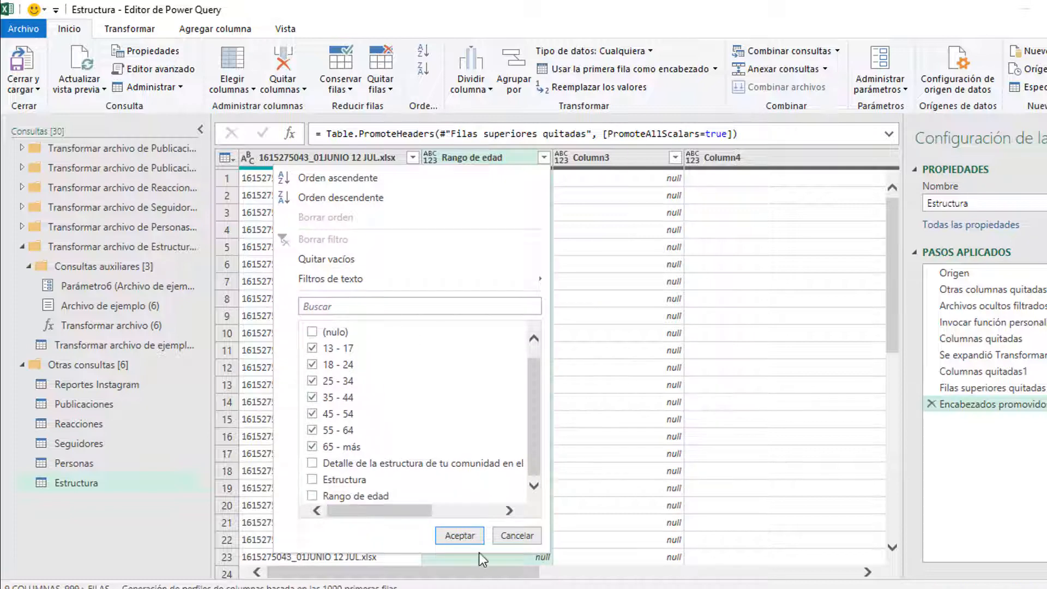
pyautogui.click(459, 535)
# Step: Remove Column3, Column4, Column6 and Column8
pyautogui.hscroll(5, 611, 452)
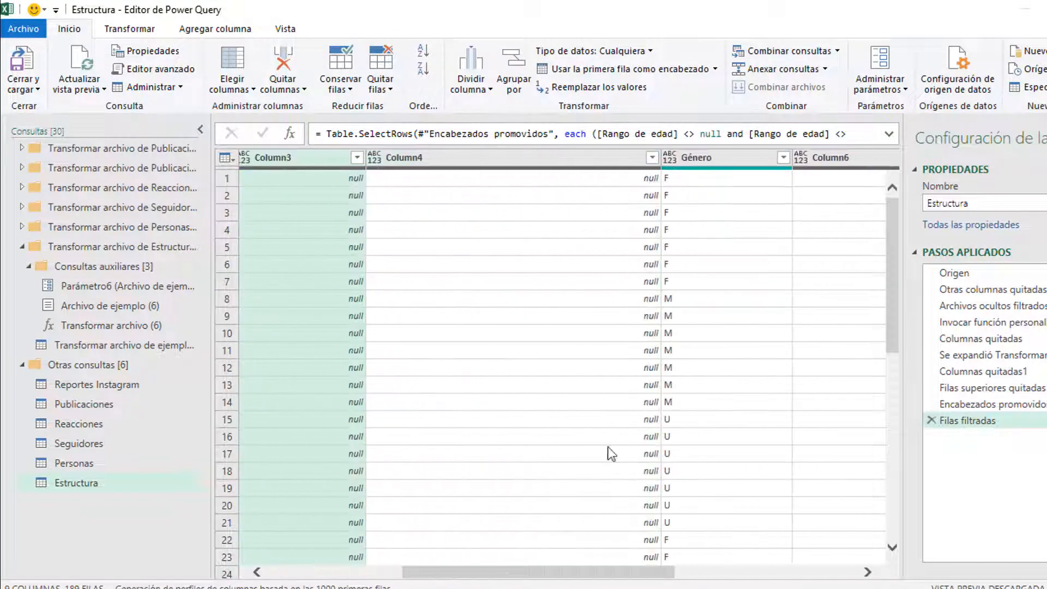
pyautogui.keyDown('ctrl'); pyautogui.click(534, 157); pyautogui.keyUp('ctrl')
pyautogui.moveTo(655, 572); pyautogui.dragTo(882, 563)
pyautogui.keyDown('ctrl'); pyautogui.click(495, 159); pyautogui.keyUp('ctrl')
pyautogui.keyDown('ctrl'); pyautogui.click(738, 157); pyautogui.keyUp('ctrl')
pyautogui.rightClick(633, 157)
pyautogui.click(687, 121)
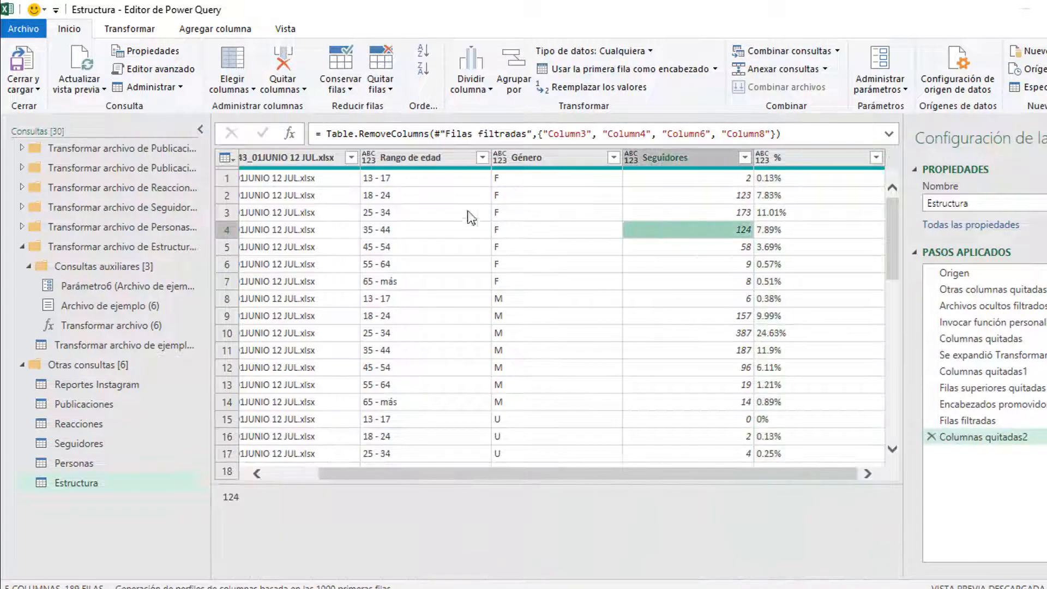
# Step: Set Seguidores to Whole Number and % to Percentage, then close the editor to load
pyautogui.click(692, 158)
pyautogui.click(595, 51)
pyautogui.click(594, 106)
pyautogui.click(807, 157)
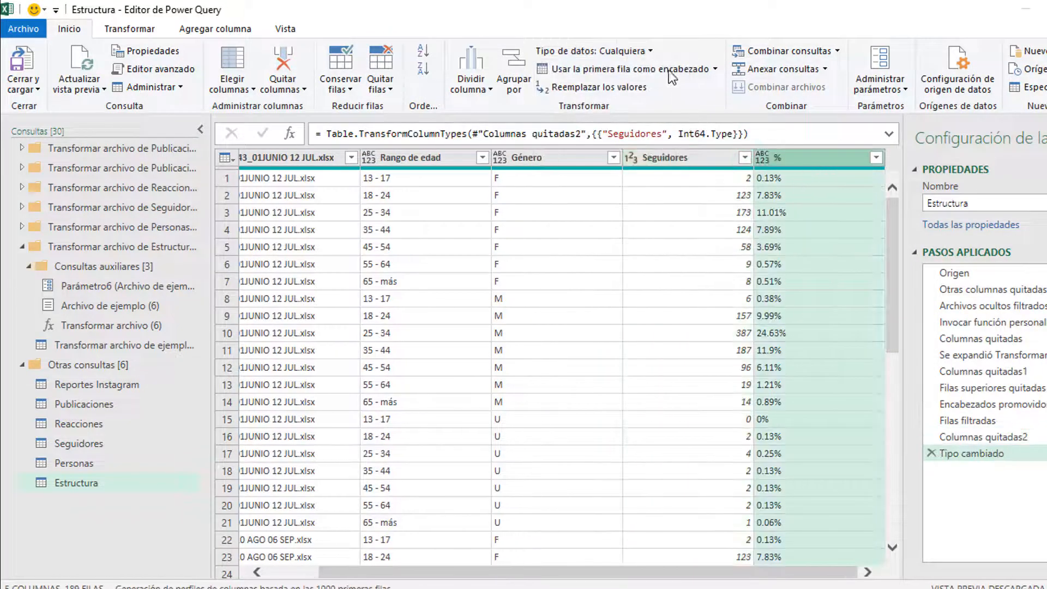
pyautogui.click(595, 50)
pyautogui.click(584, 125)
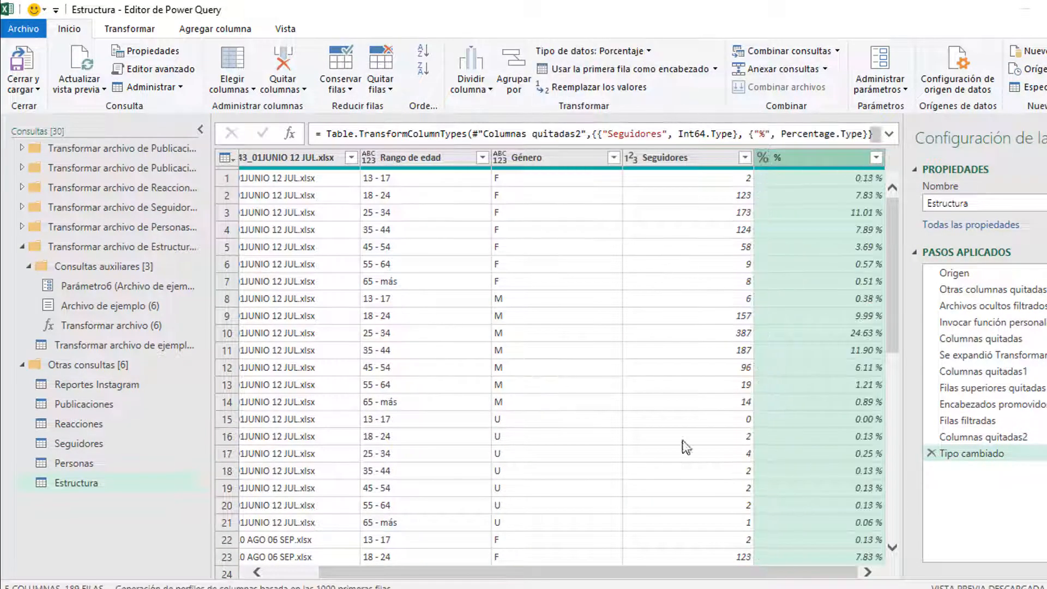
pyautogui.click(23, 89)
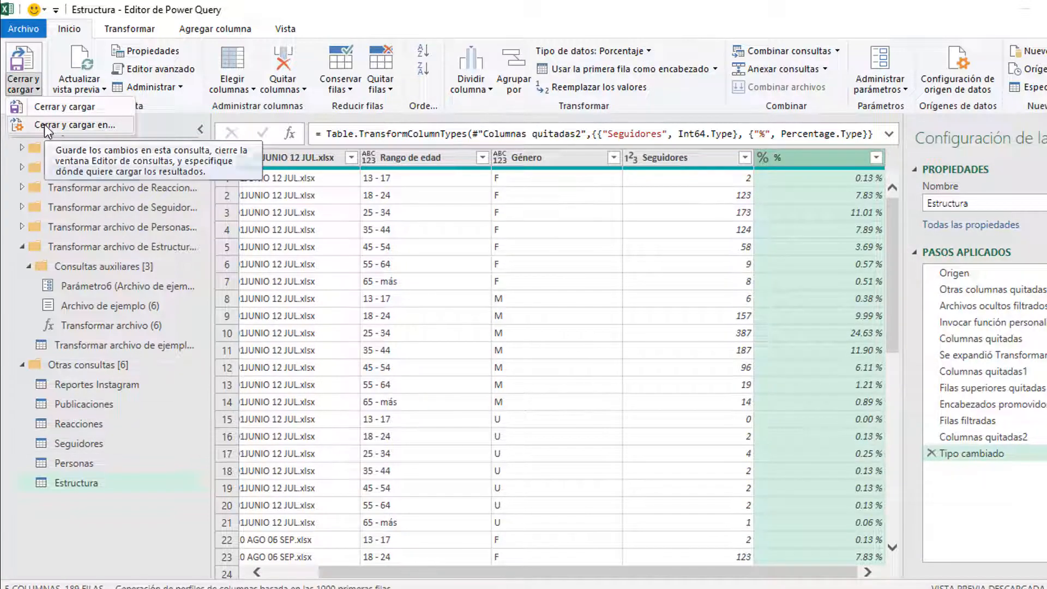
pyautogui.click(46, 125)
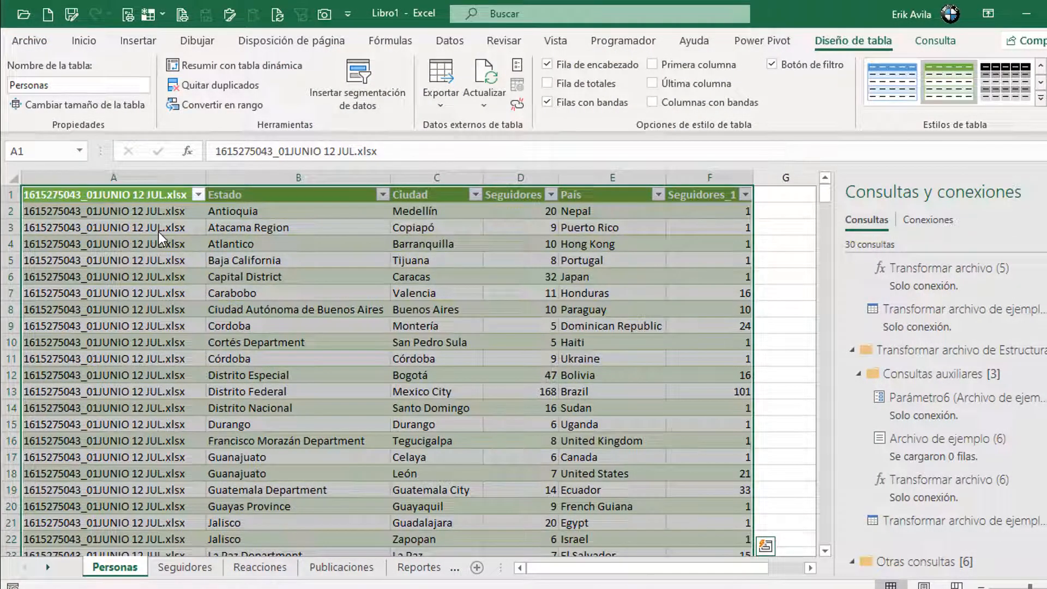
# Step: Load Estructura as a table on a new sheet and review the report file names on Reportes Instagram
pyautogui.click(583, 465)
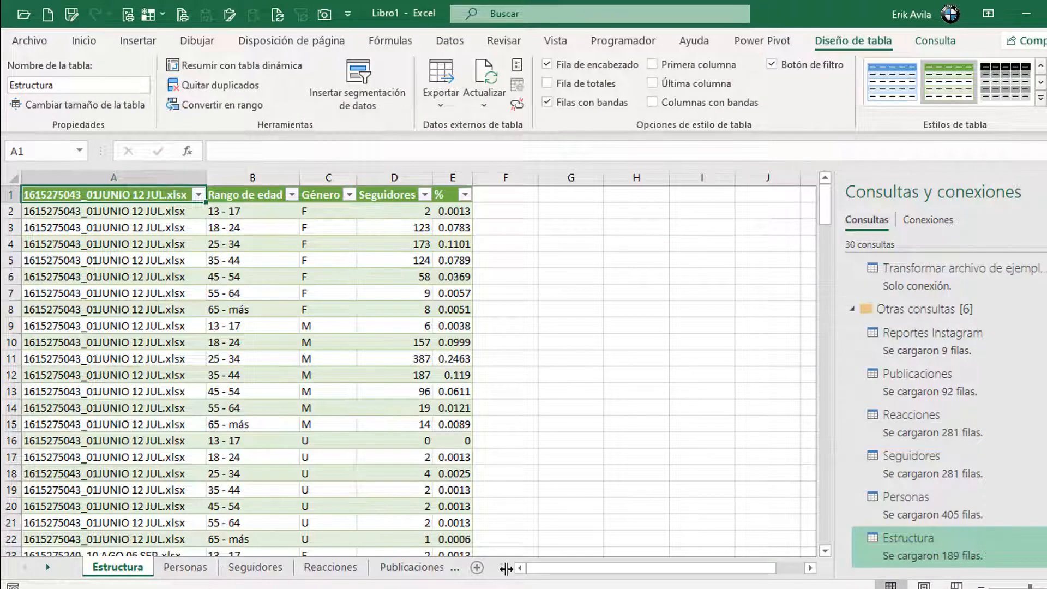
pyautogui.moveTo(555, 566); pyautogui.dragTo(651, 556)
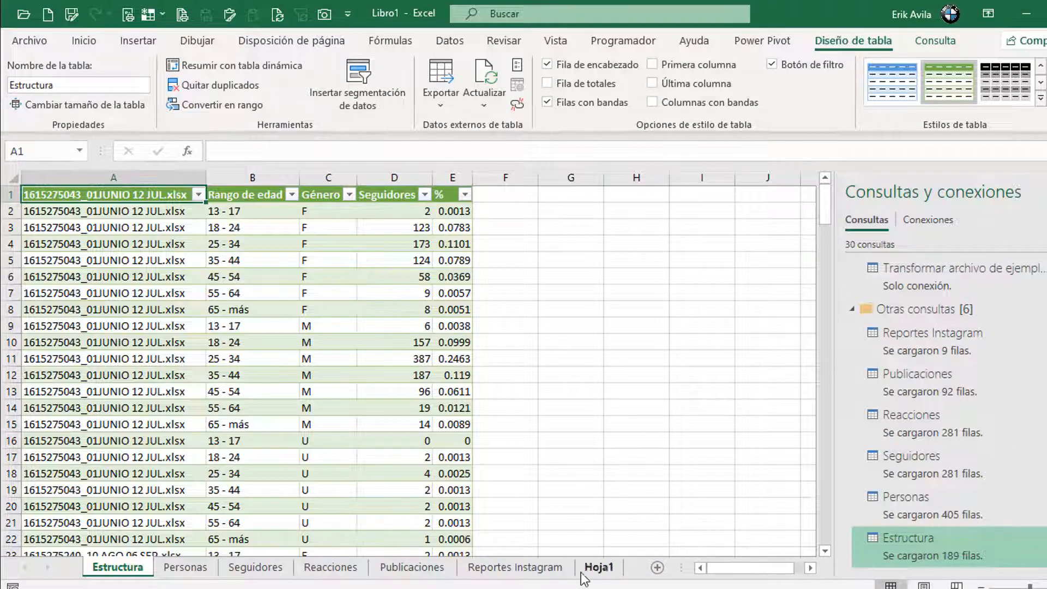
pyautogui.click(537, 568)
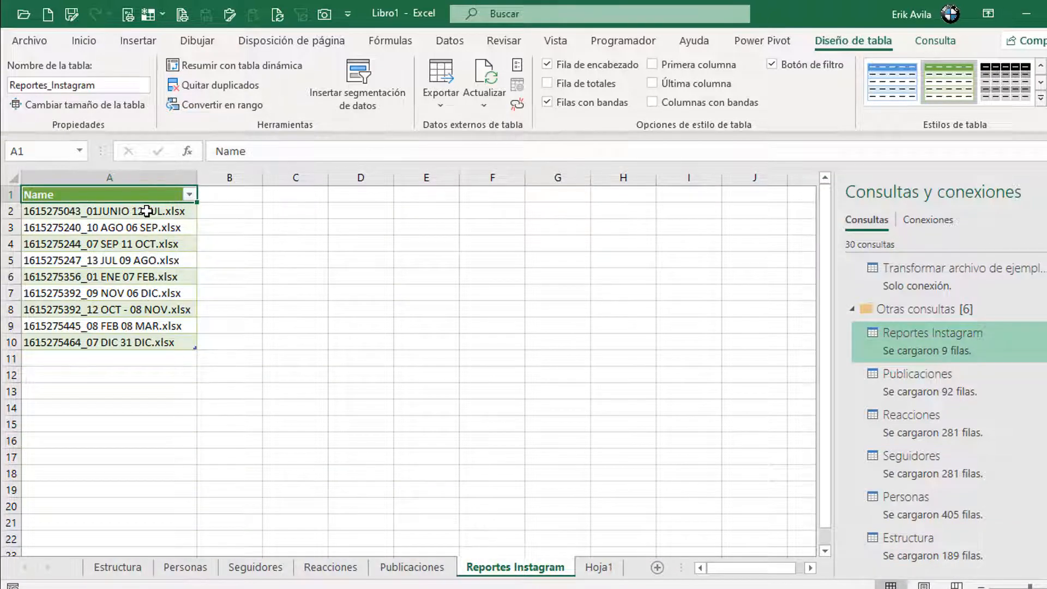
pyautogui.moveTo(146, 211); pyautogui.dragTo(151, 341)
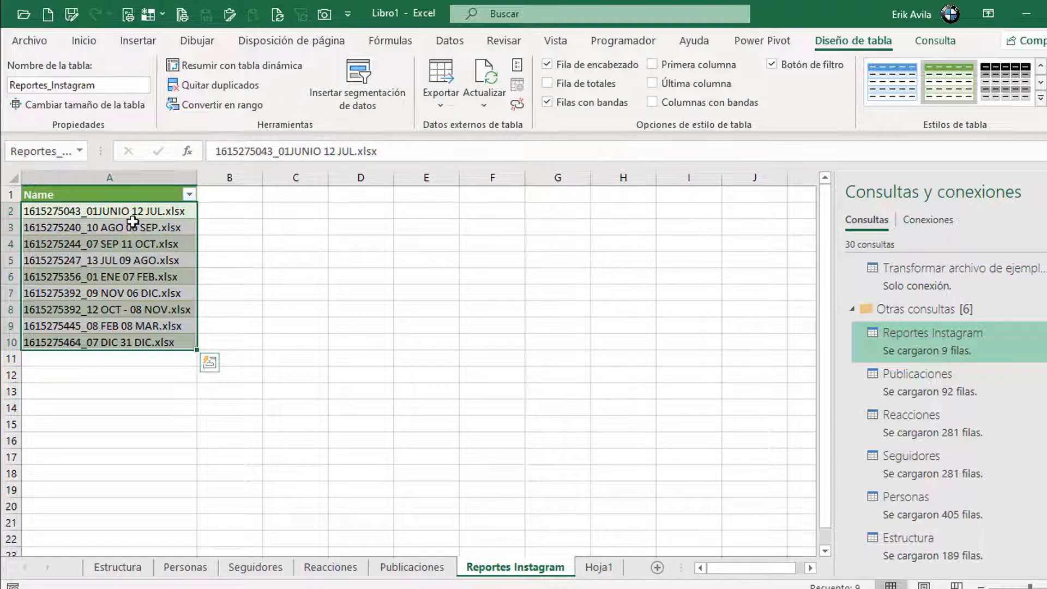
pyautogui.moveTo(133, 216); pyautogui.dragTo(140, 333)
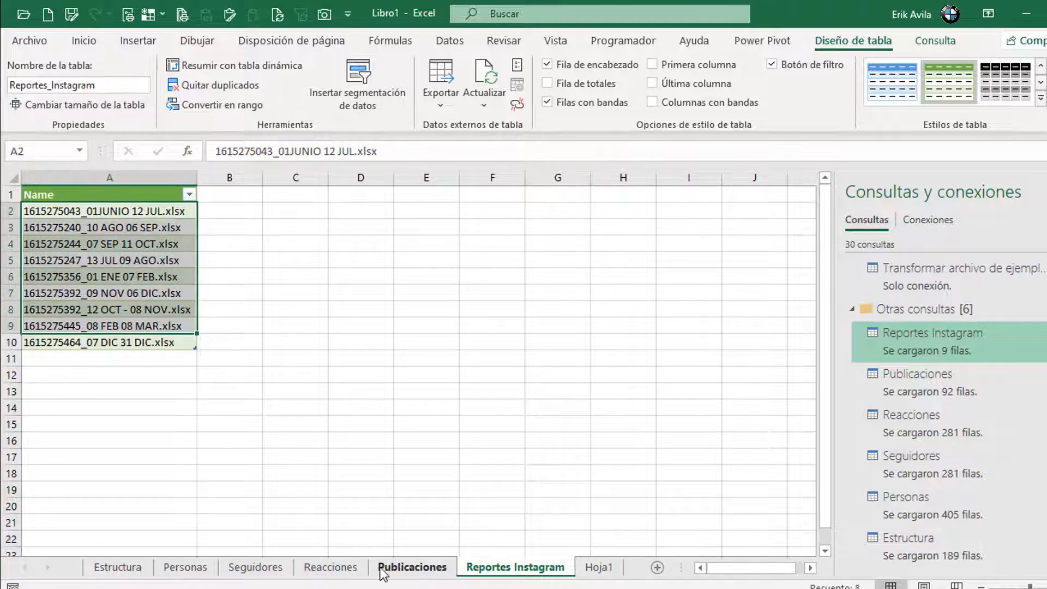
# Step: Review the Publicaciones, Reacciones, Seguidores, Estructura and Personas sheets, then close the queries pane
pyautogui.click(383, 568)
pyautogui.click(330, 568)
pyautogui.click(256, 568)
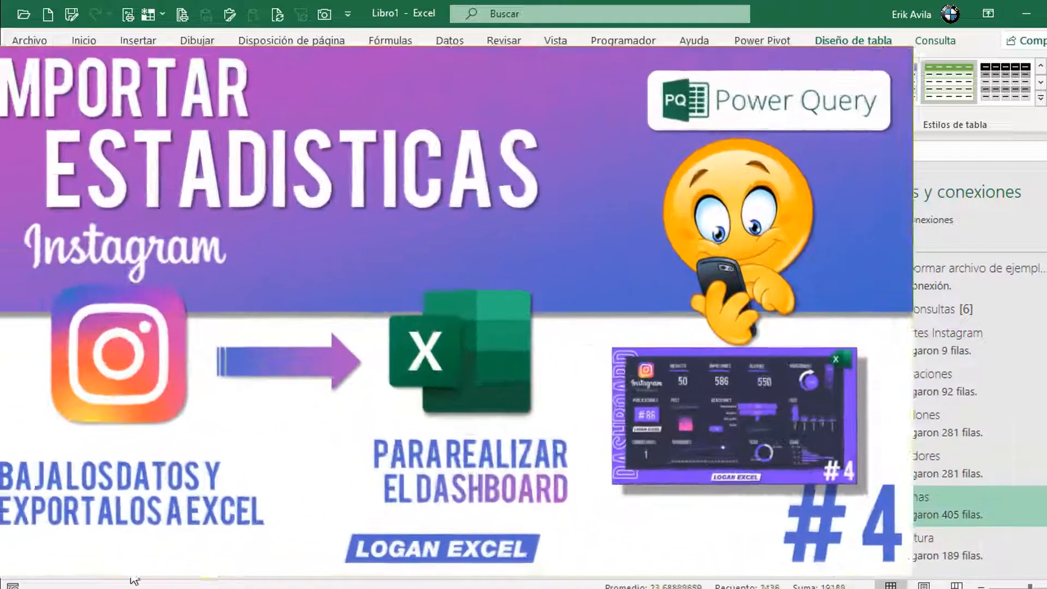
pyautogui.click(118, 567)
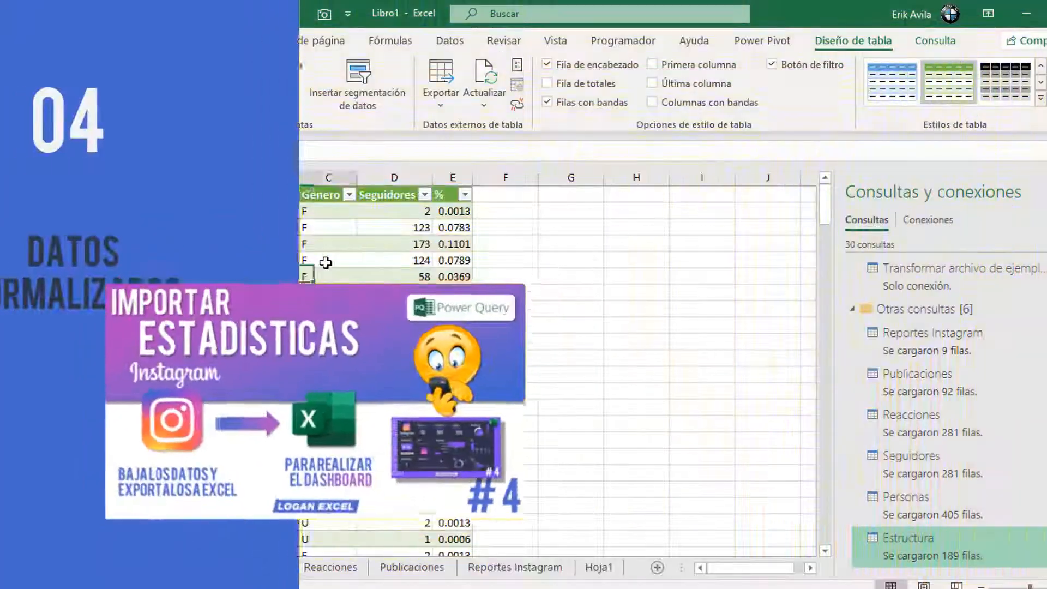
pyautogui.click(187, 568)
pyautogui.click(426, 294)
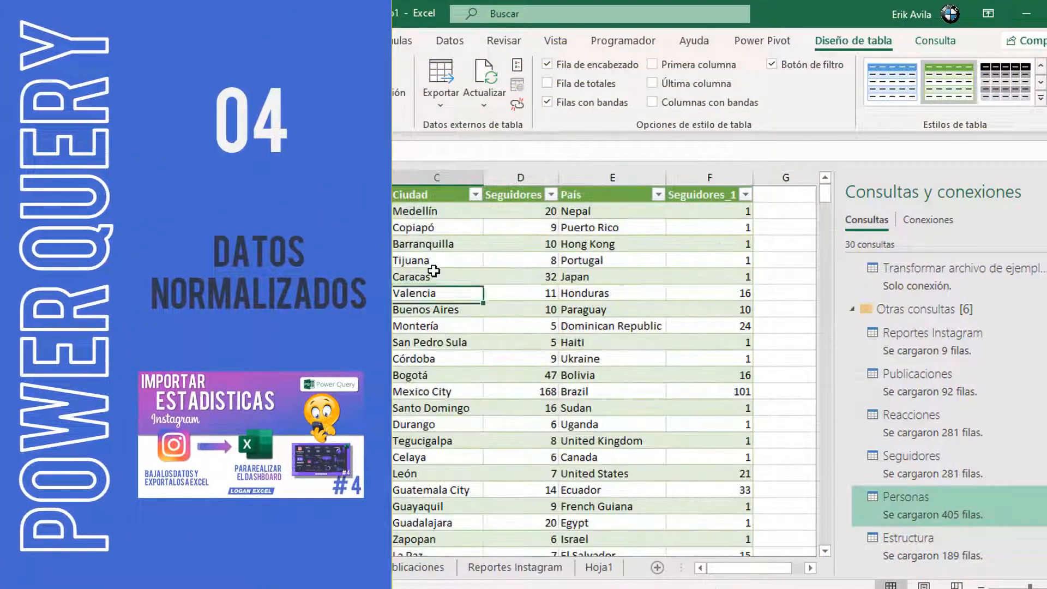
pyautogui.click(255, 567)
pyautogui.click(330, 567)
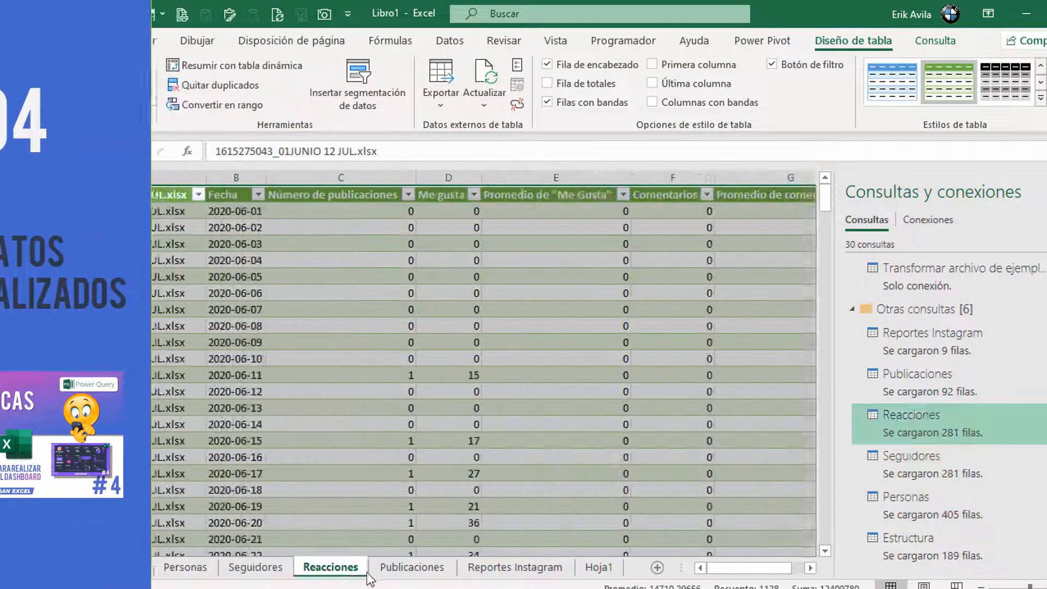
pyautogui.click(412, 568)
pyautogui.click(516, 568)
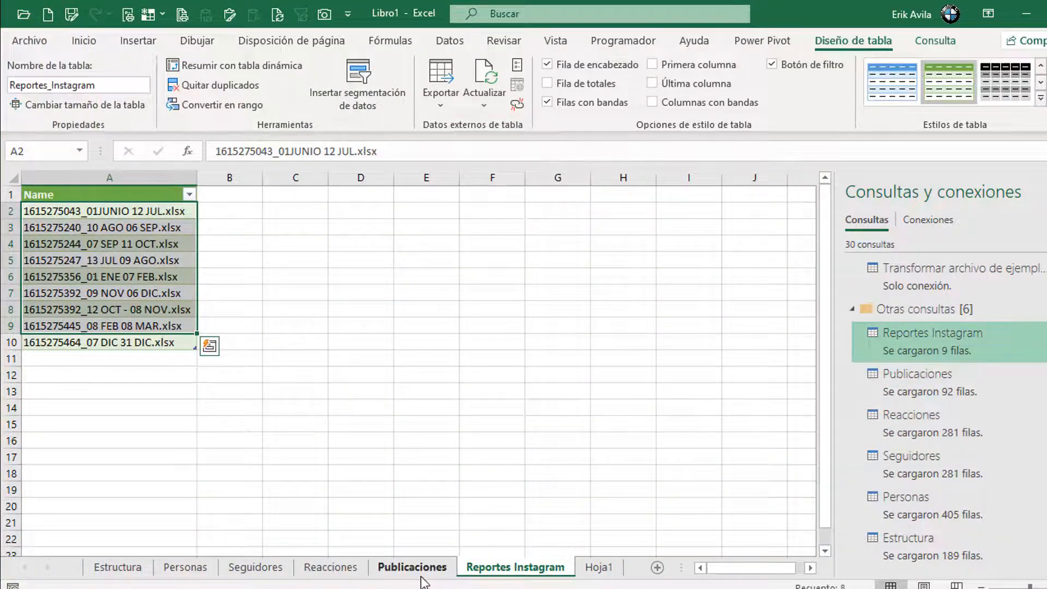
pyautogui.click(421, 573)
pyautogui.click(525, 295)
pyautogui.click(1045, 192)
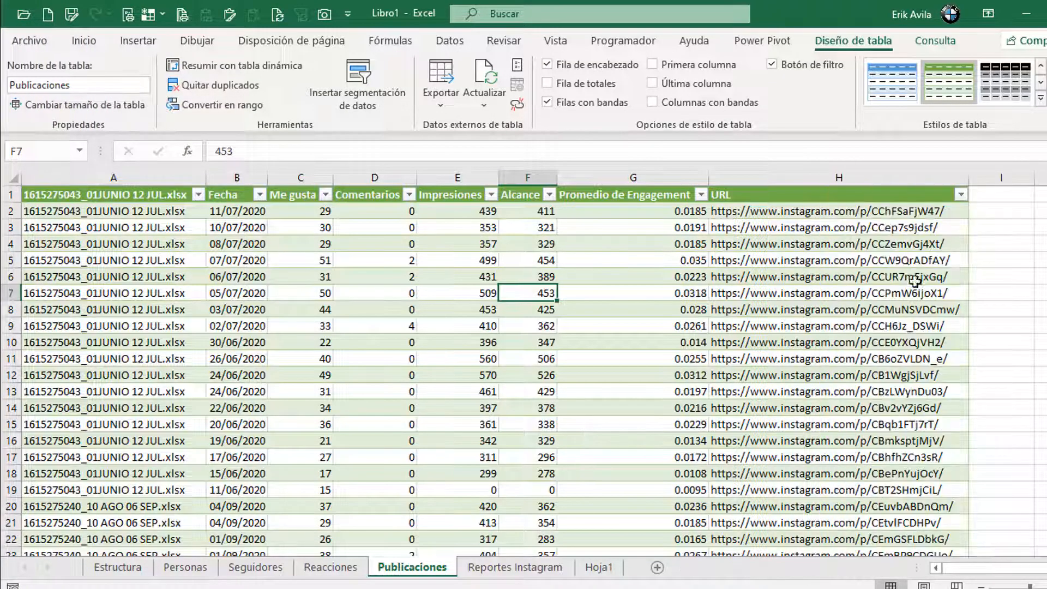
# Step: Inspect the post URLs in column H of the Publicaciones sheet
pyautogui.click(830, 263)
pyautogui.click(823, 226)
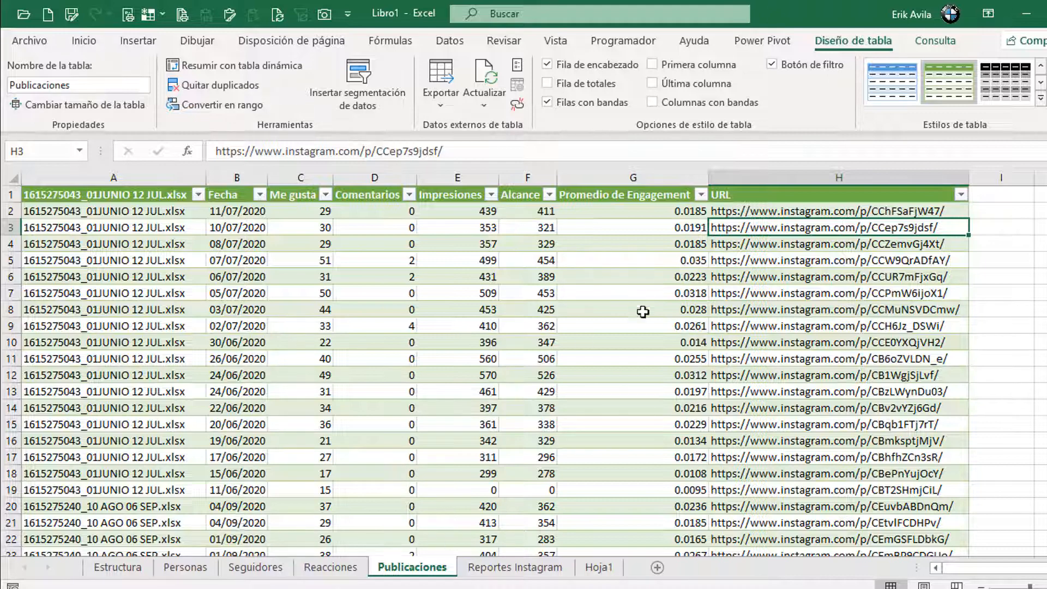
pyautogui.press('Down')
pyautogui.press('Down')
pyautogui.press('Down')
pyautogui.scroll(-4, 475, 393)
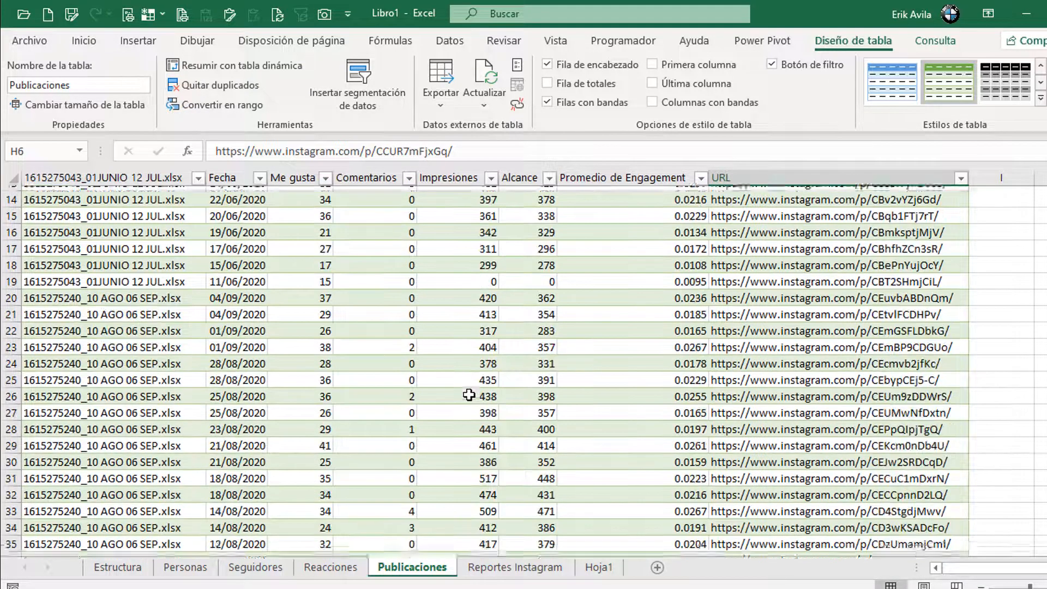
pyautogui.scroll(-15, 469, 394)
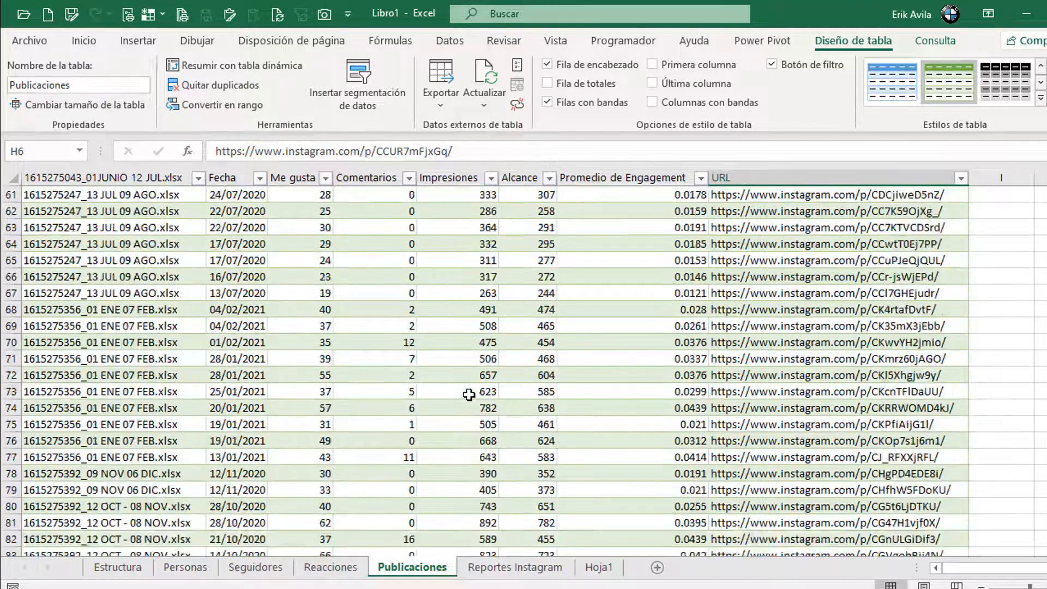
pyautogui.scroll(20, 470, 395)
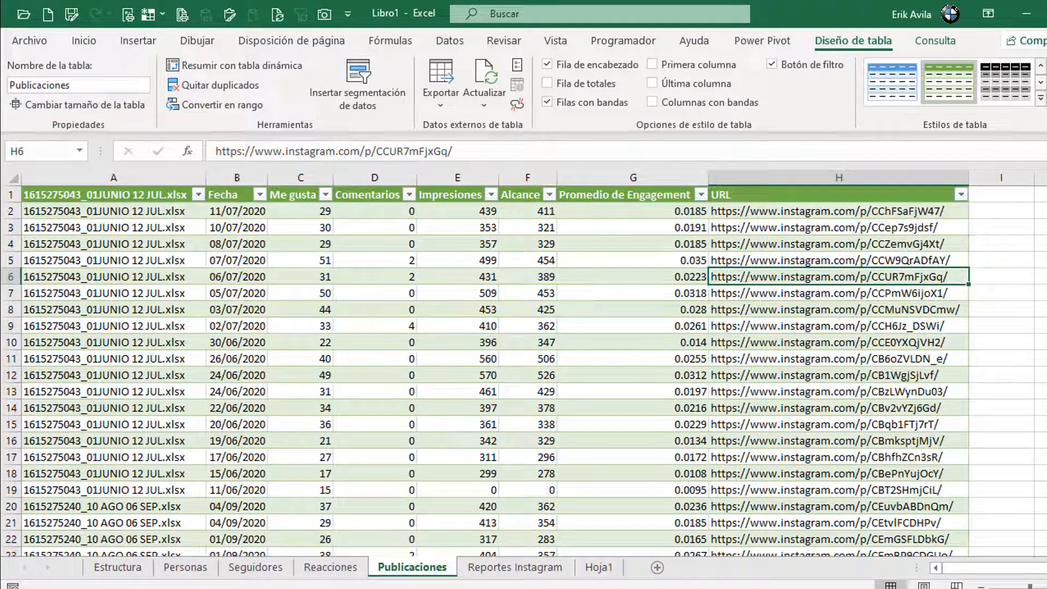
# Step: Compare the Base Tabla Publicaciones dates with Libro1's Publicaciones Fecha column
pyautogui.moveTo(545, 586)
pyautogui.click(579, 540)
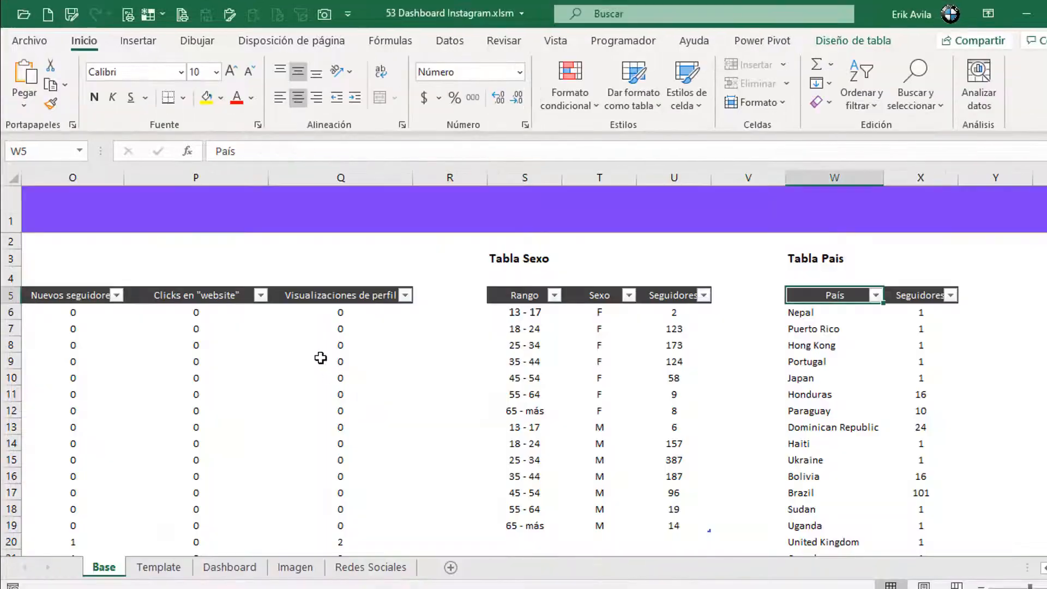
pyautogui.click(307, 328)
pyautogui.hotkey('ctrl', 'Left')
pyautogui.hotkey('ctrl', 'Left')
pyautogui.hotkey('ctrl', 'Left')
pyautogui.hotkey('ctrl', 'Left')
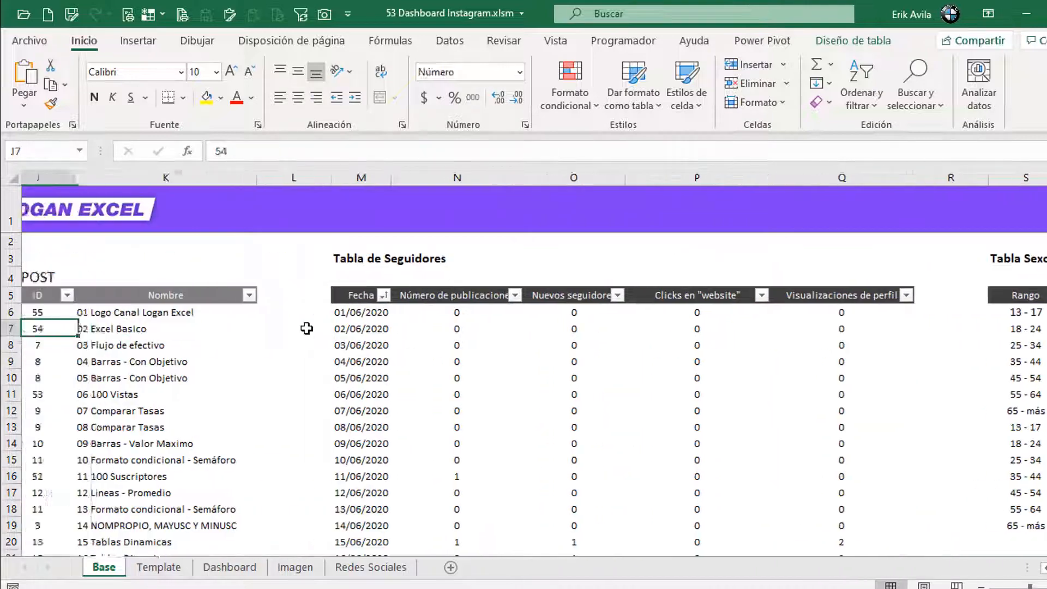
pyautogui.hotkey('ctrl', 'Left')
pyautogui.press('Right')
pyautogui.hotkey('ctrl', 'Up')
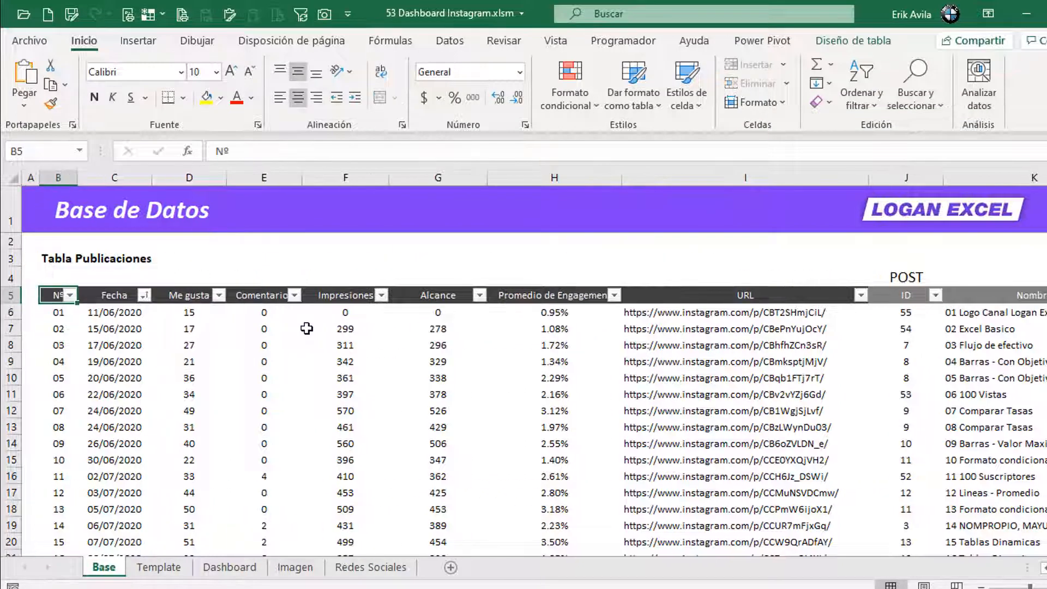
pyautogui.press('Right')
pyautogui.press('Down')
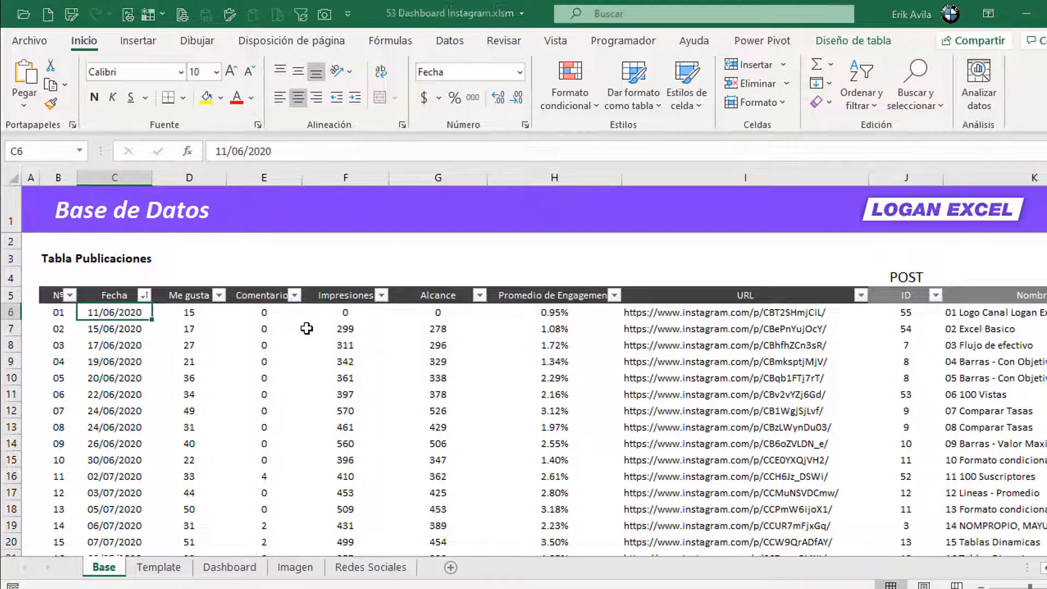
pyautogui.hotkey('alt', 'Tab')
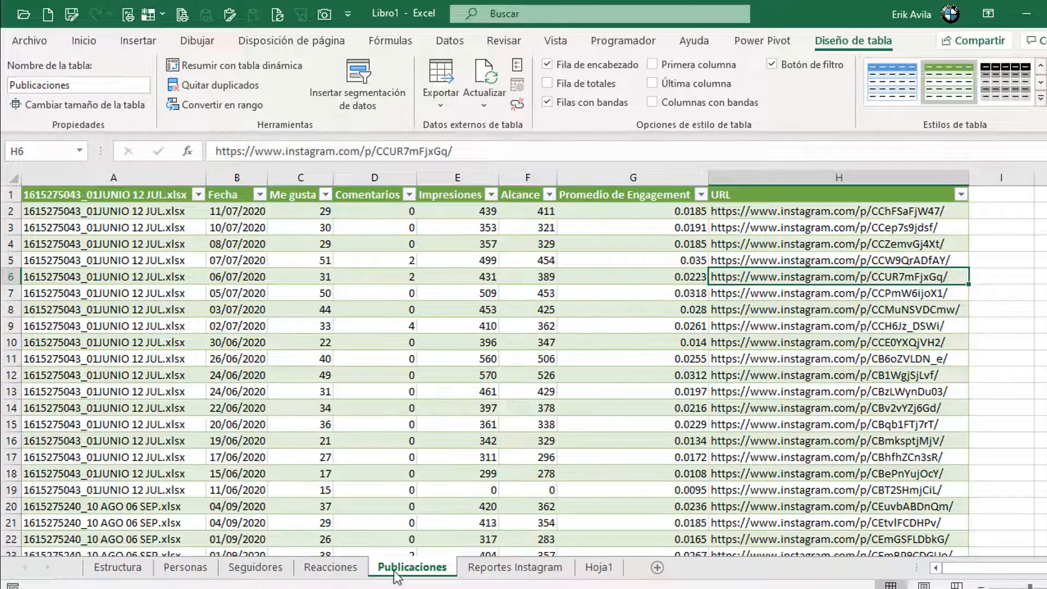
pyautogui.click(445, 359)
pyautogui.click(258, 216)
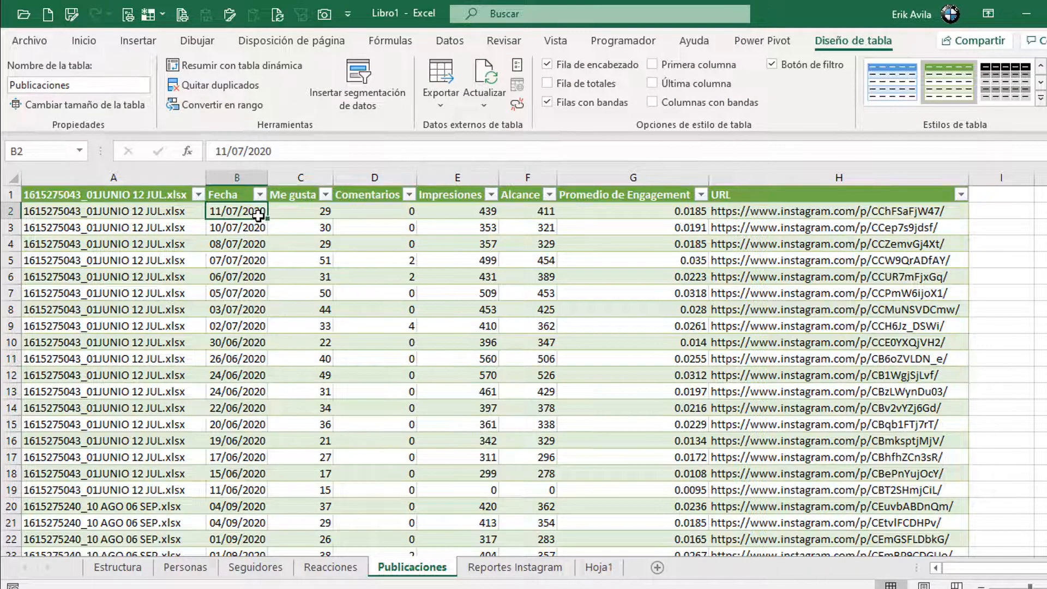
pyautogui.hotkey('ctrl', 'shift', 'Down')
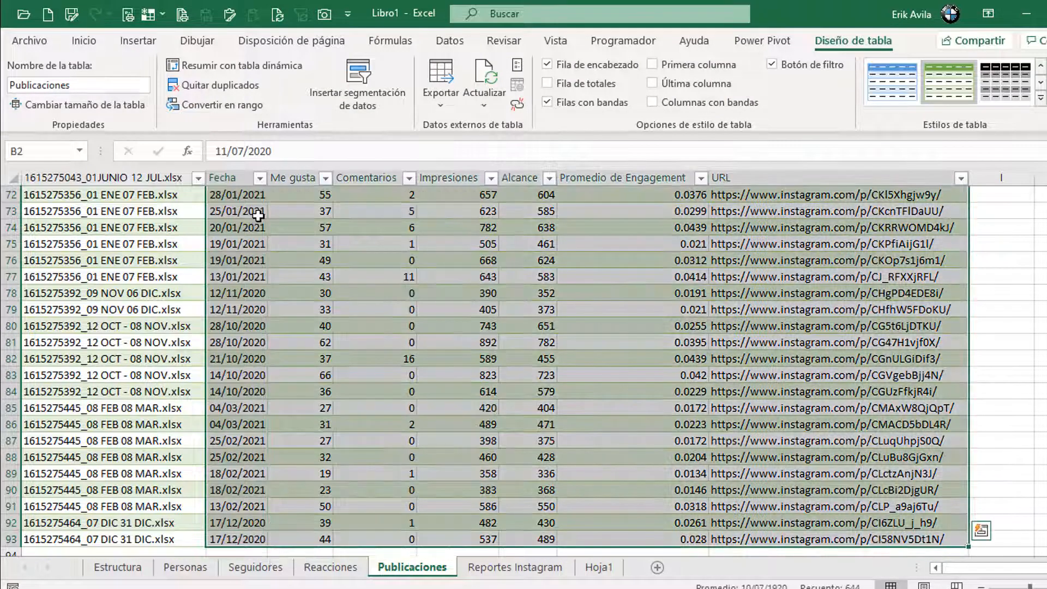
# Step: Review the Base publications, POST and Tabla de Seguidores values and the Imagen sheet titles
pyautogui.hotkey('alt', 'Tab')
pyautogui.click(255, 359)
pyautogui.click(127, 314)
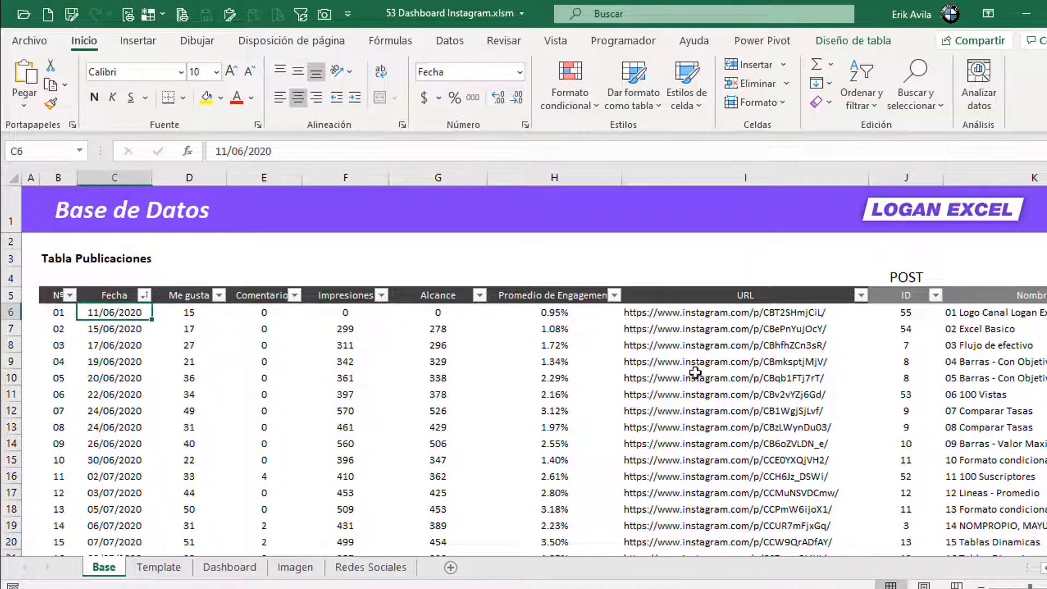
pyautogui.click(928, 342)
pyautogui.click(976, 313)
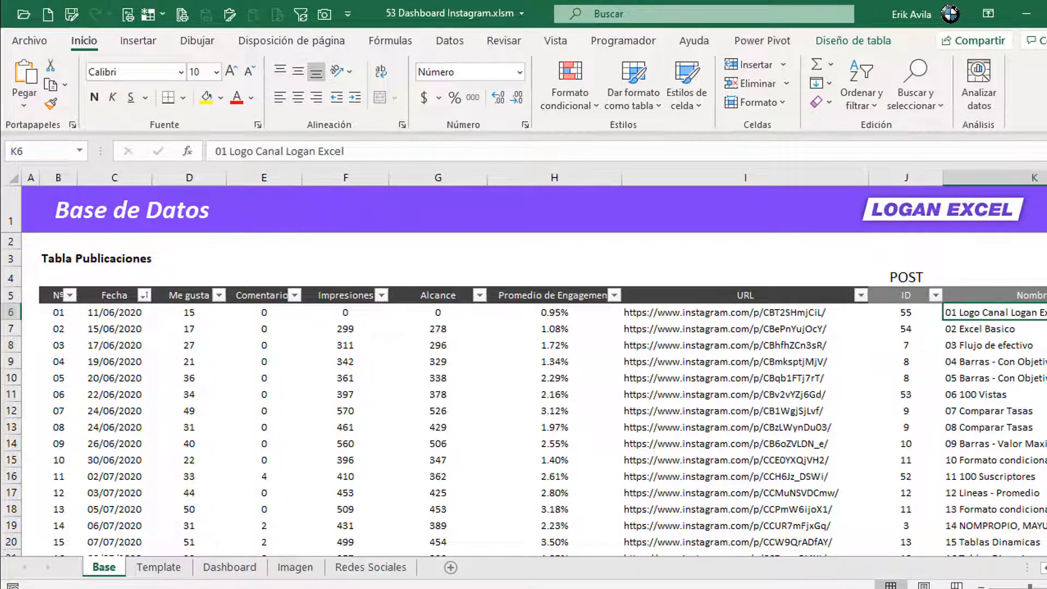
pyautogui.hscroll(10, 532, 365)
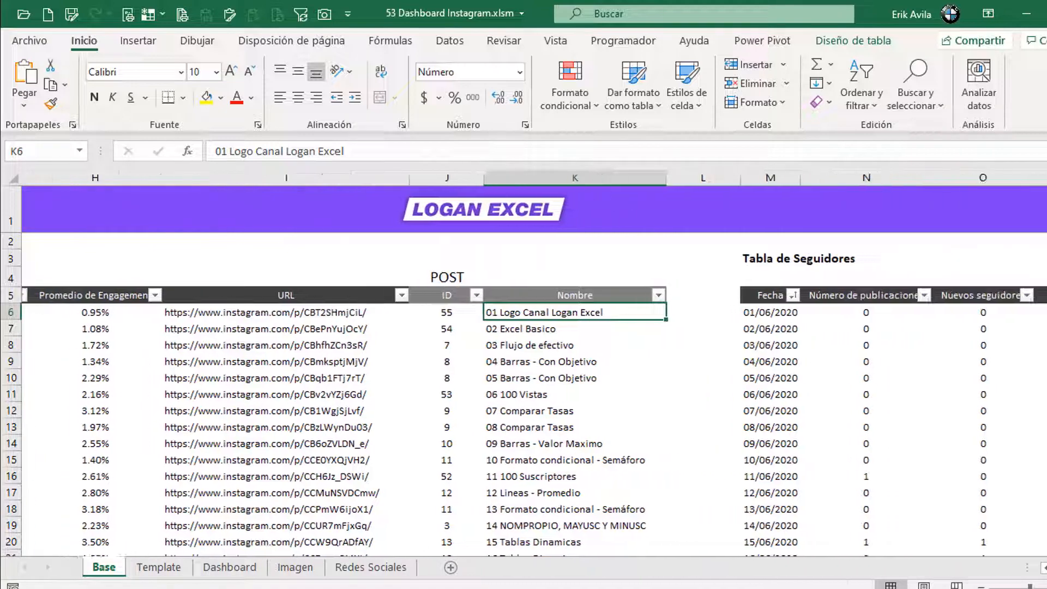
pyautogui.hscroll(3, 320, 456)
pyautogui.click(197, 380)
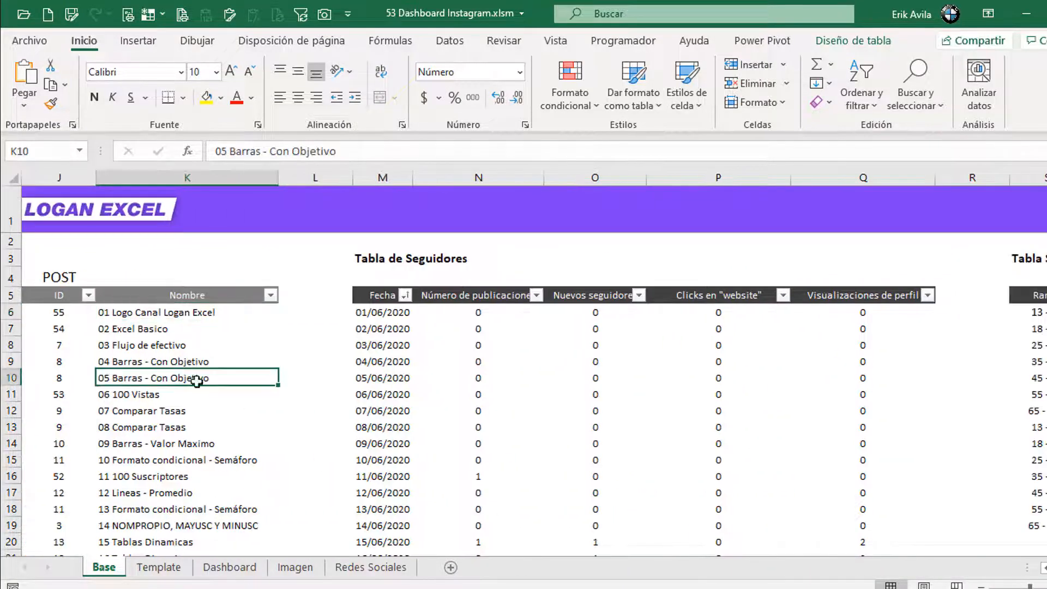
pyautogui.click(294, 570)
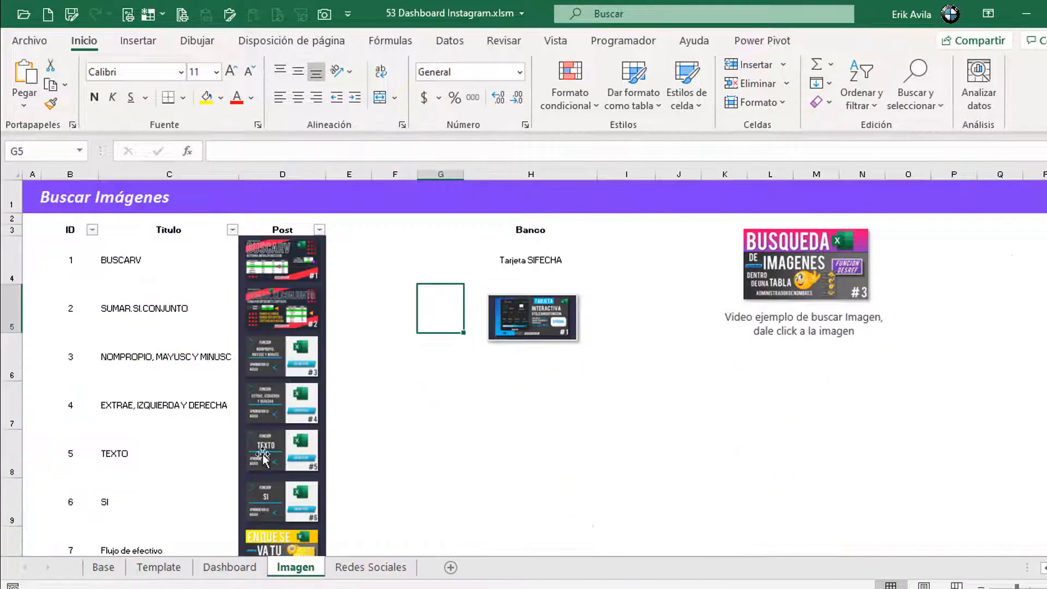
pyautogui.click(179, 319)
pyautogui.click(124, 566)
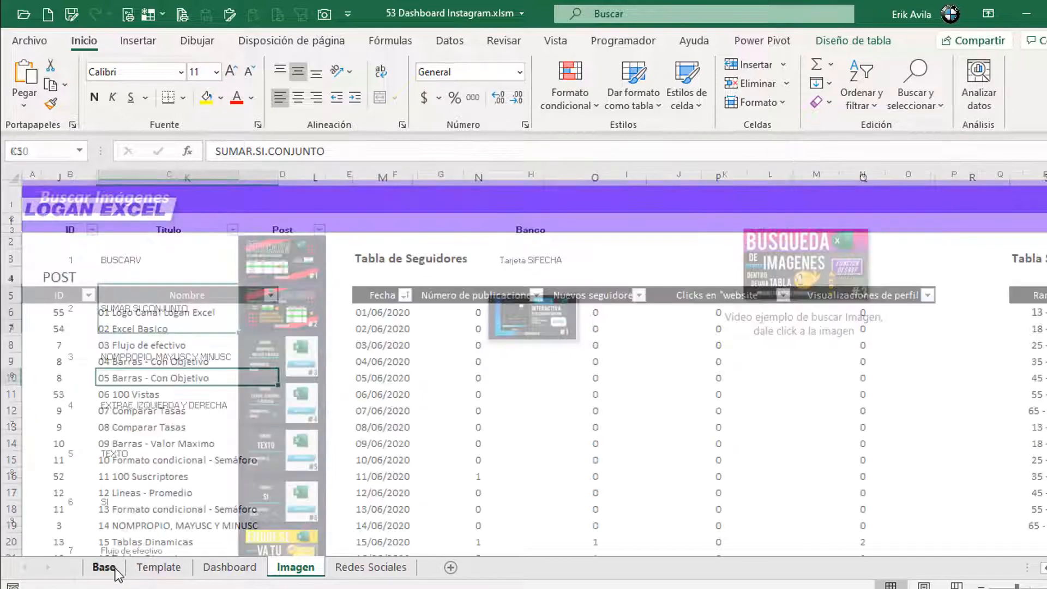
pyautogui.click(499, 377)
pyautogui.click(379, 257)
# Step: Copy date, post and new-follower rows from Libro1's Seguidores sheet into the Base follower table
pyautogui.hotkey('alt', 'Tab')
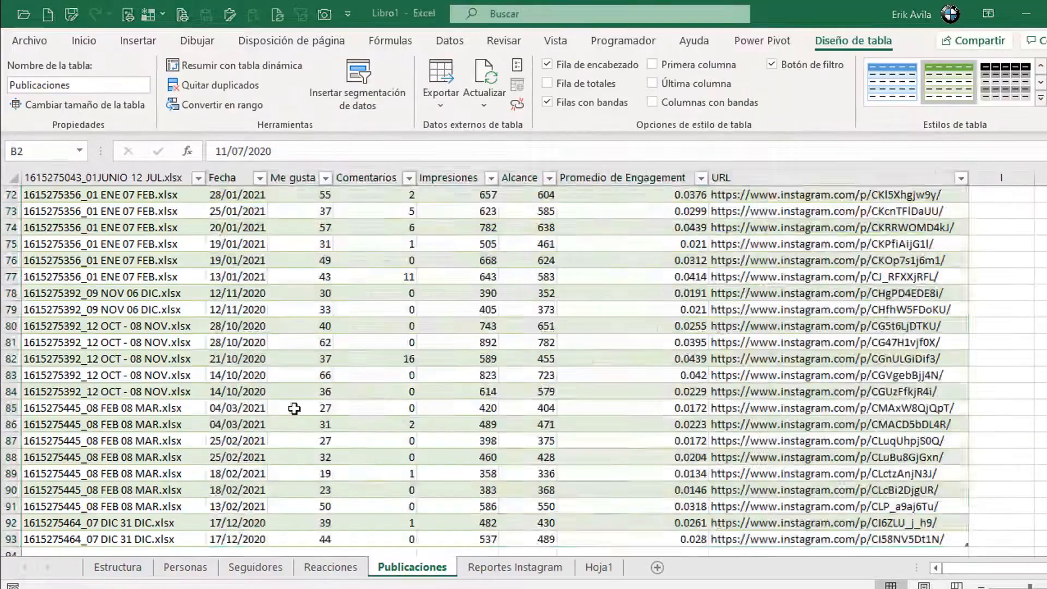
pyautogui.click(249, 572)
pyautogui.click(217, 239)
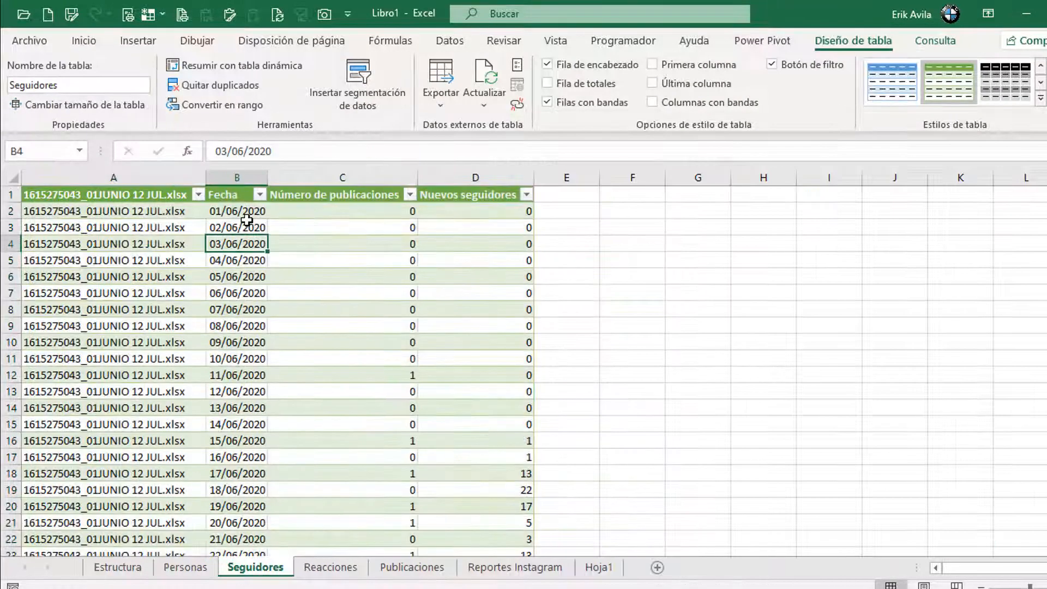
pyautogui.moveTo(247, 222); pyautogui.dragTo(421, 315)
pyautogui.hotkey('alt', 'Tab')
pyautogui.click(495, 322)
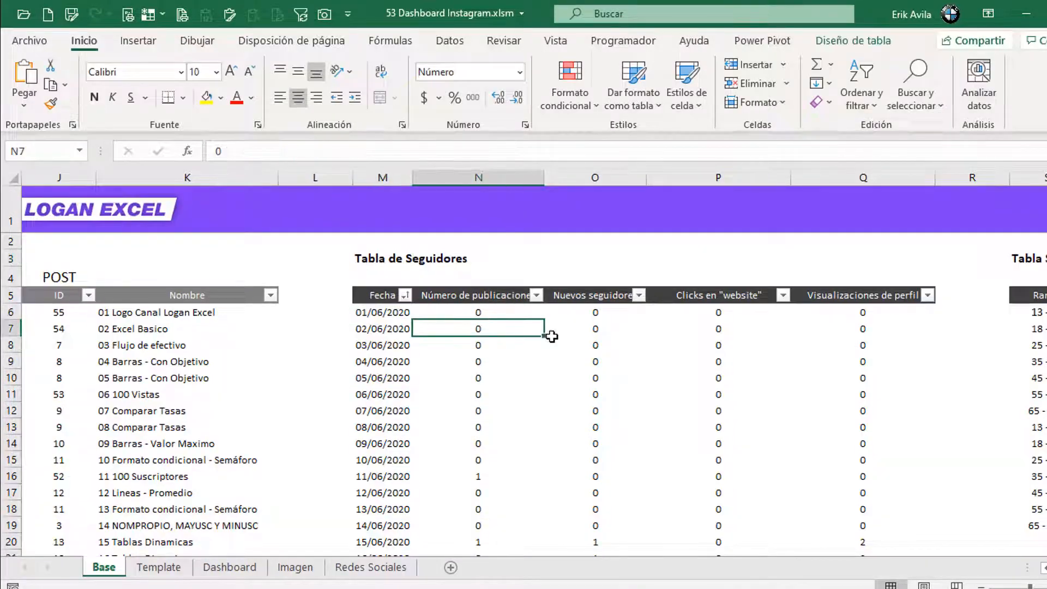
pyautogui.hotkey('ctrl', 'v')
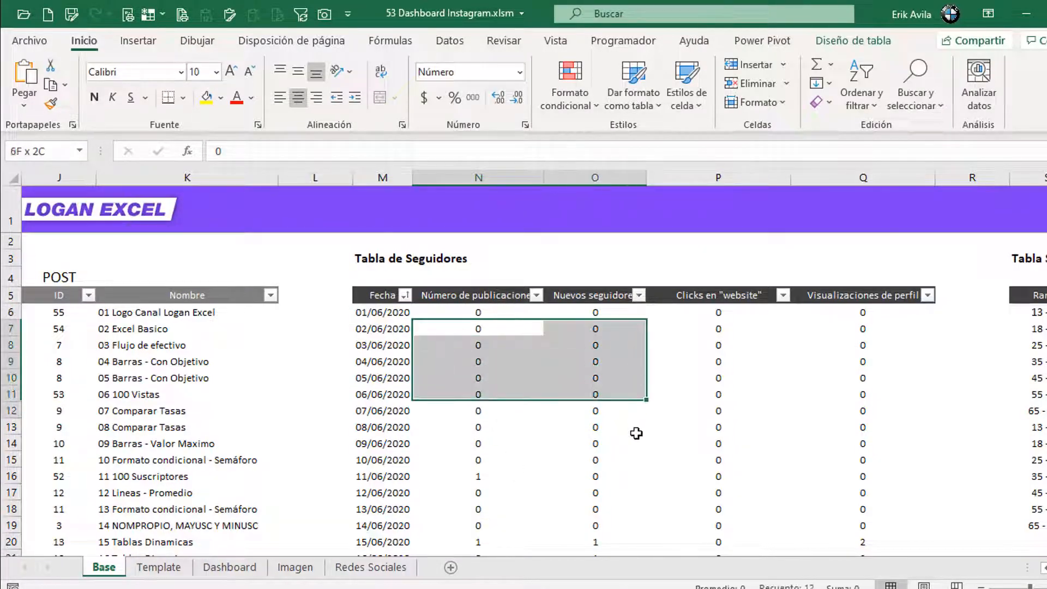
pyautogui.click(583, 343)
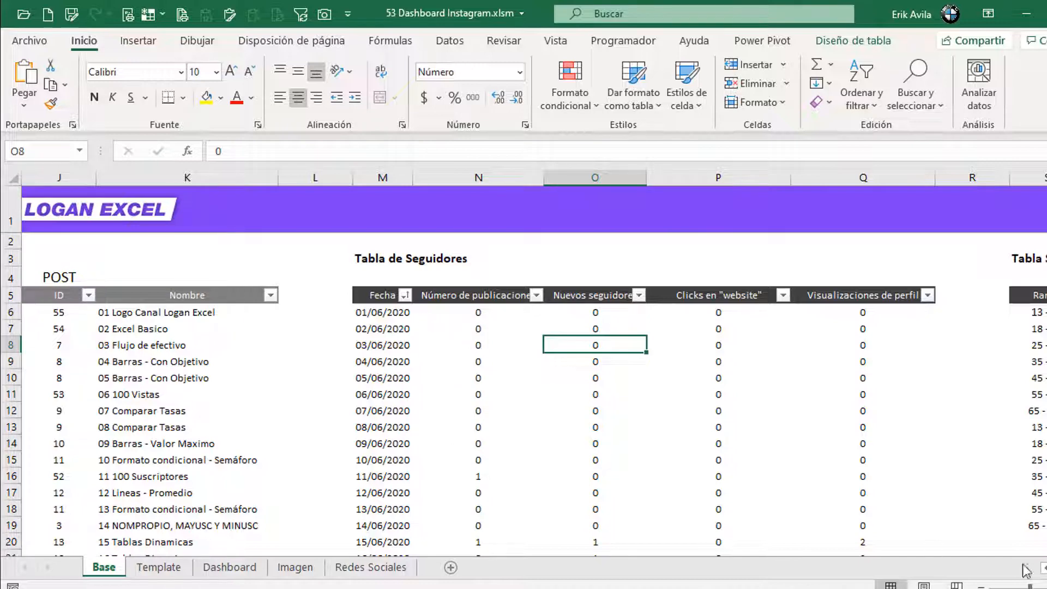
pyautogui.hscroll(3, 523, 366)
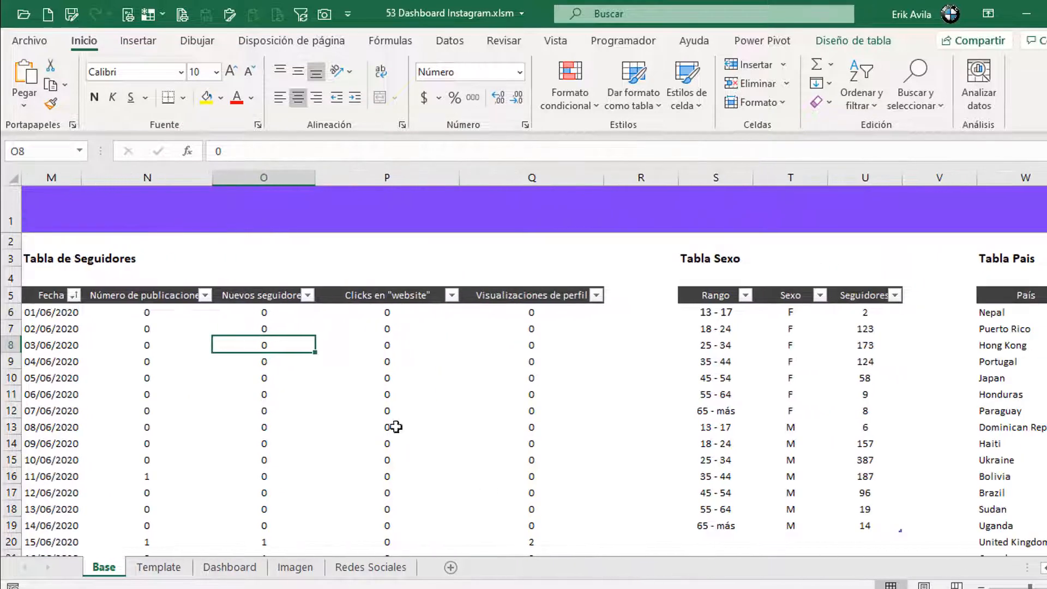
pyautogui.click(382, 376)
pyautogui.hotkey('alt', 'Tab')
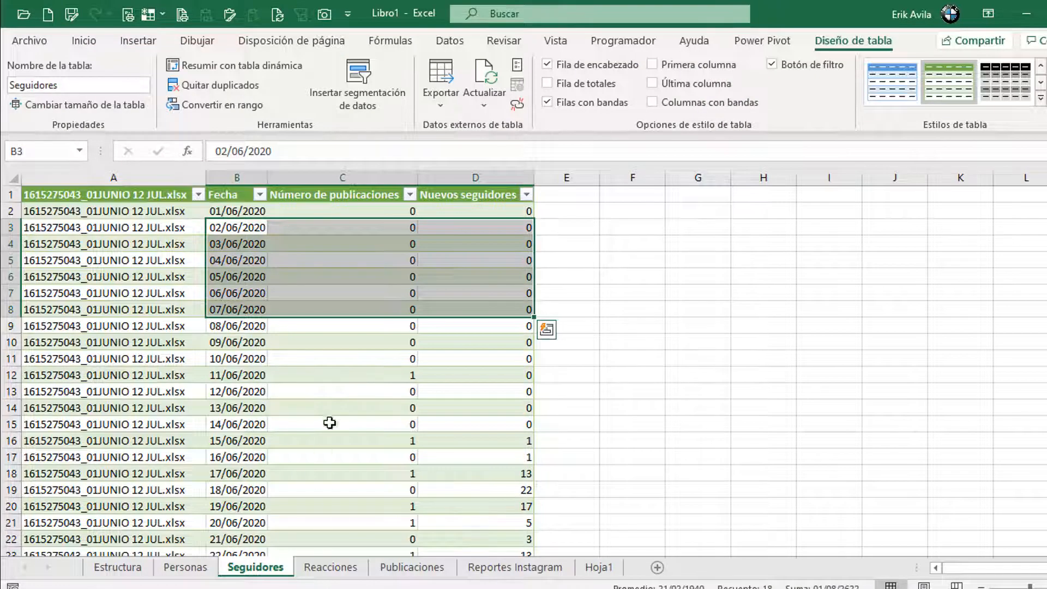
pyautogui.click(330, 409)
# Step: Browse Libro1's Publicaciones, Personas, Estructura, Seguidores and Reacciones sheets, reviewing the Reacciones columns
pyautogui.hotkey('alt', 'Tab')
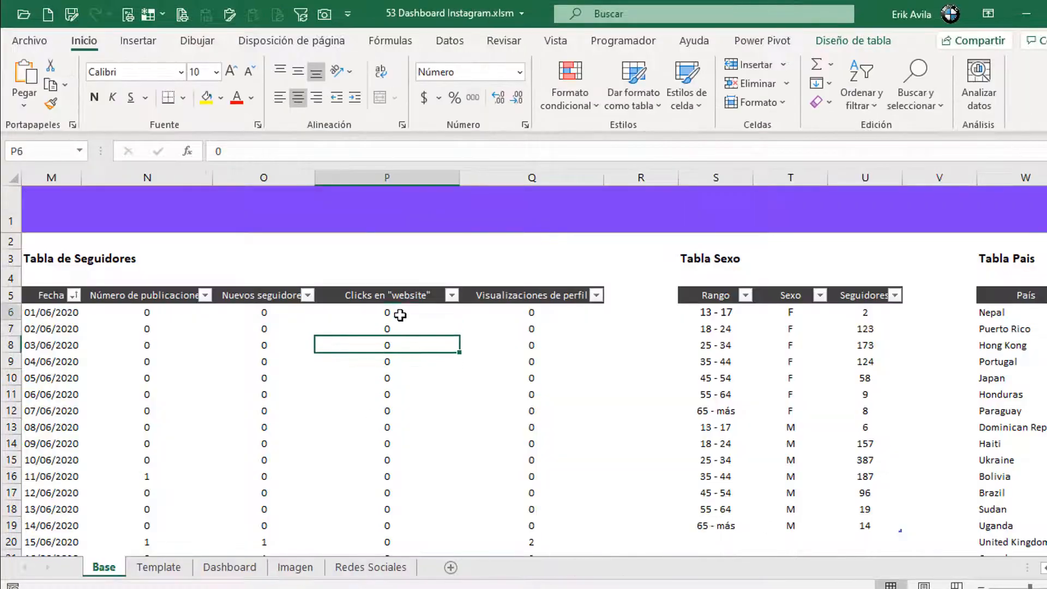
pyautogui.hotkey('alt', 'Tab')
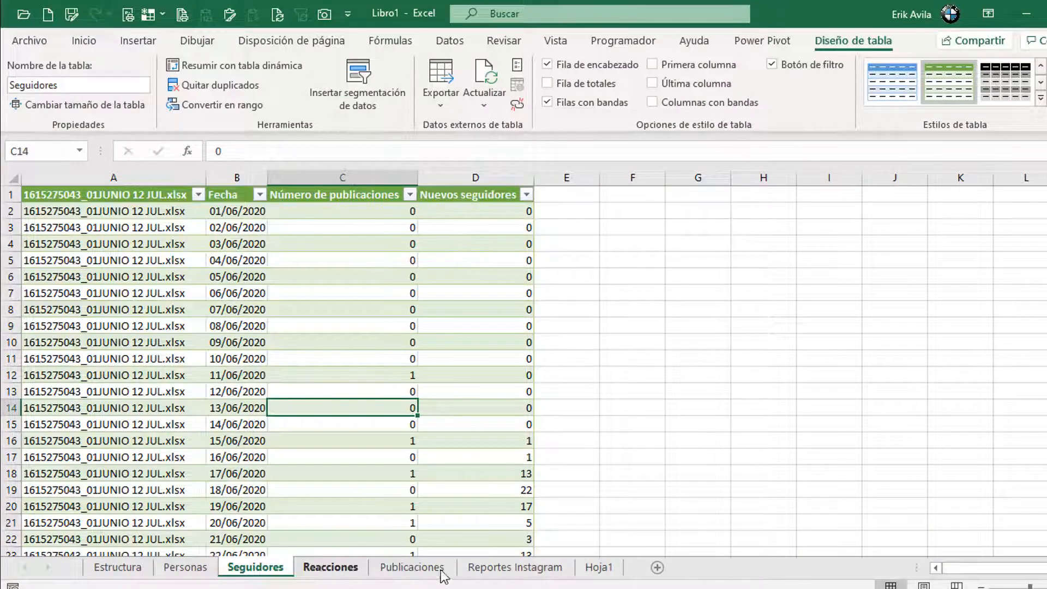
pyautogui.click(412, 567)
pyautogui.click(185, 567)
pyautogui.click(117, 567)
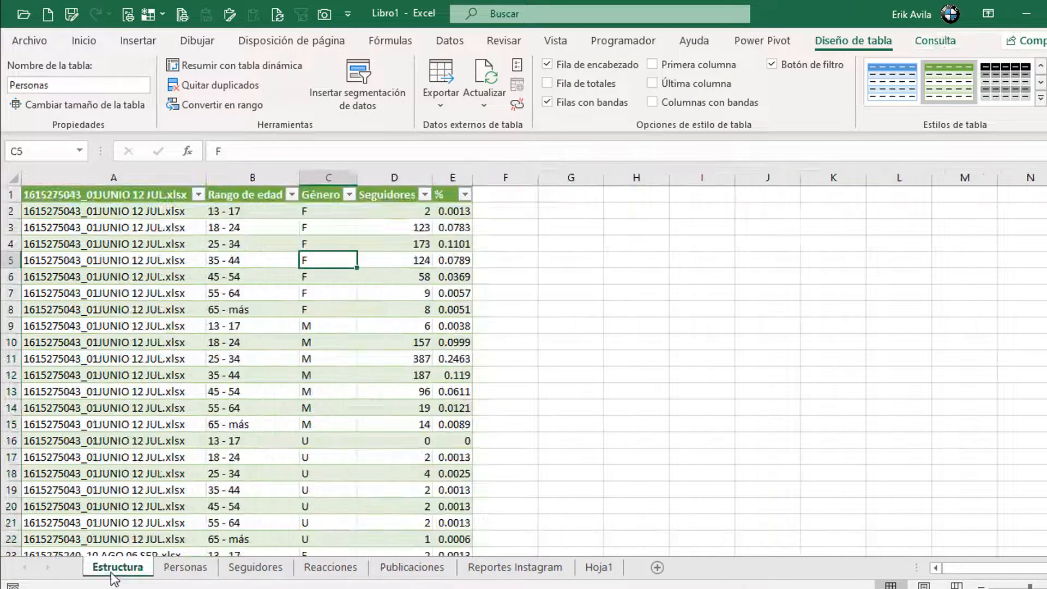
pyautogui.click(184, 570)
pyautogui.click(257, 570)
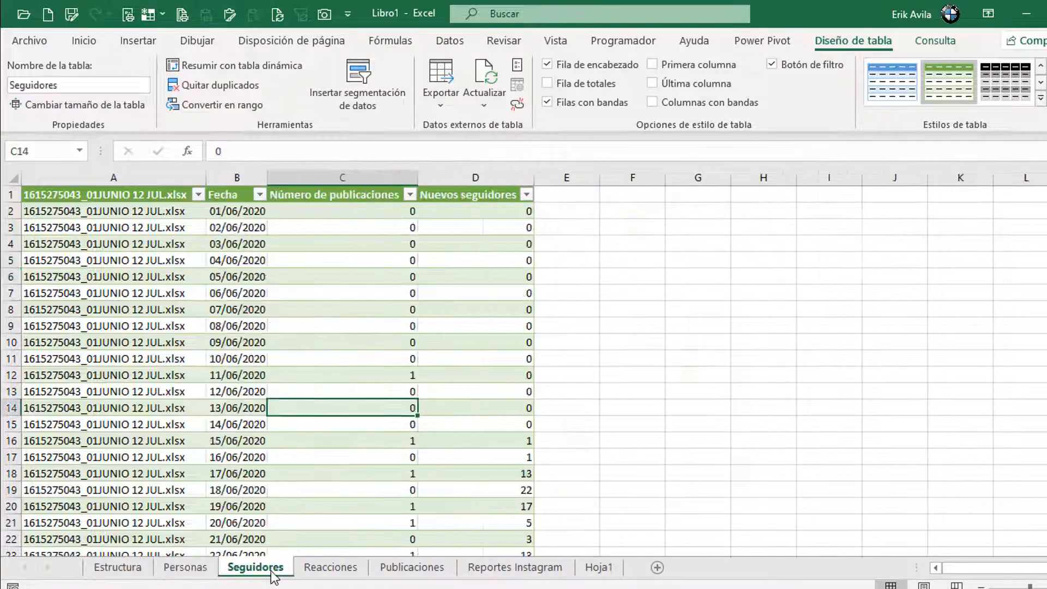
pyautogui.click(311, 570)
pyautogui.click(583, 213)
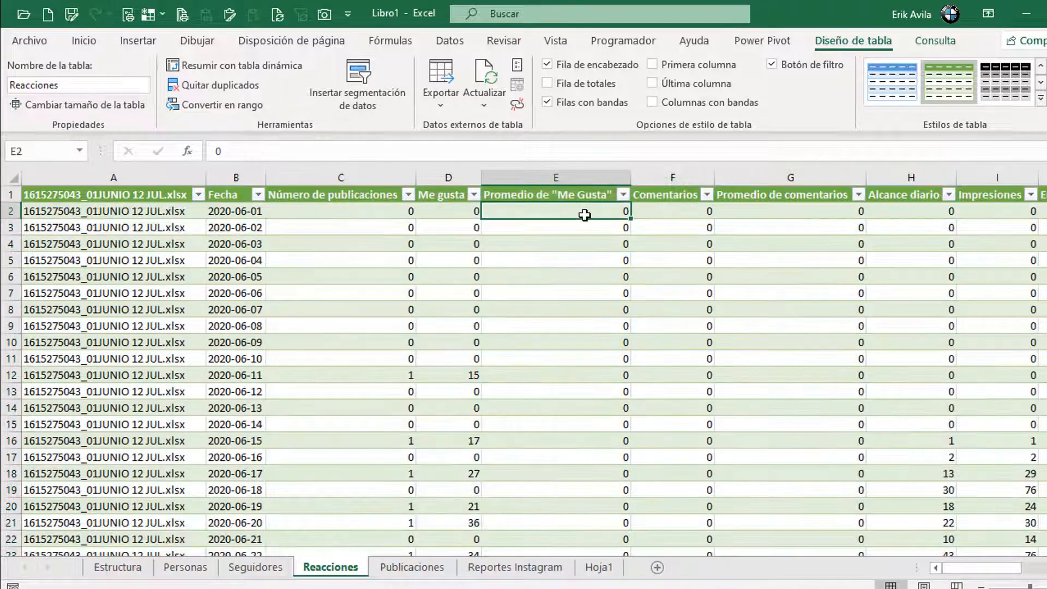
pyautogui.press('Up')
pyautogui.hotkey('ctrl', 'Right')
pyautogui.press('Right')
# Step: Step through the Base Tabla de Seguidores, Tabla Sexo and Tabla Pais, then show Libro1's Estructura sheet
pyautogui.hotkey('alt', 'Tab')
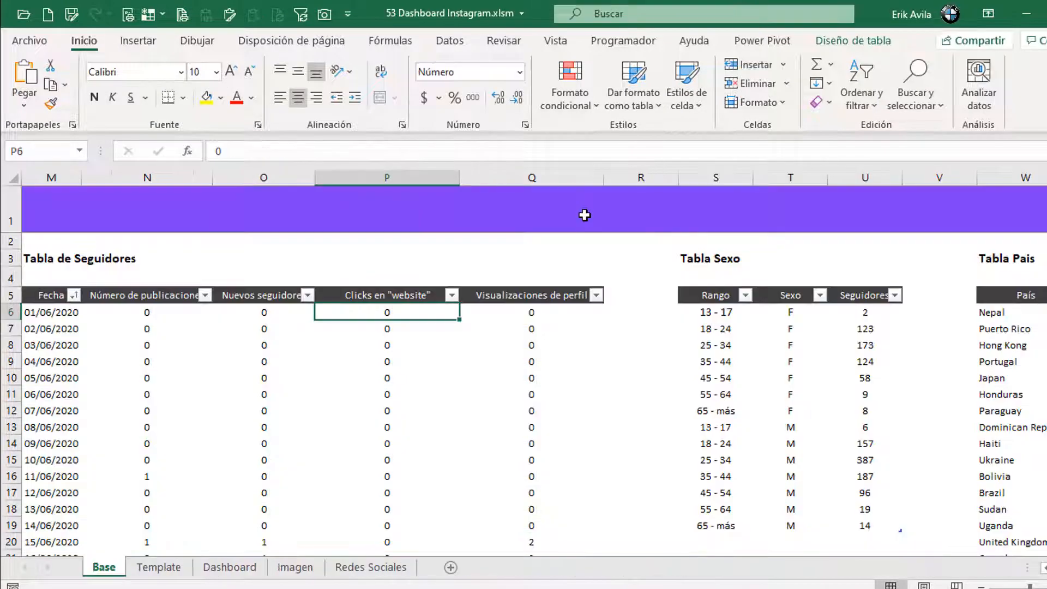
pyautogui.press('Left')
pyautogui.press('Right')
pyautogui.press('Left')
pyautogui.press('Left')
pyautogui.press('Right')
pyautogui.press('Right')
pyautogui.press('Right')
pyautogui.press('Right')
pyautogui.press('Left')
pyautogui.press('Left')
pyautogui.press('Right')
pyautogui.press('Right')
pyautogui.press('Right')
pyautogui.press('Right')
pyautogui.press('Right')
pyautogui.press('Right')
pyautogui.press('Right')
pyautogui.press('Right')
pyautogui.press('Right')
pyautogui.press('Right')
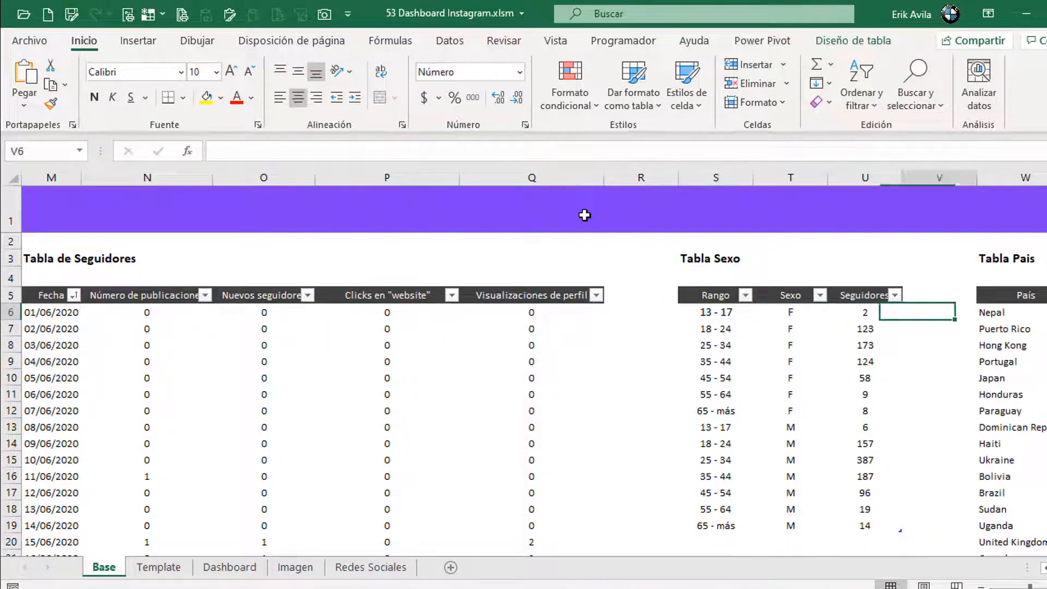
pyautogui.press('Left')
pyautogui.press('Left')
pyautogui.press('Left')
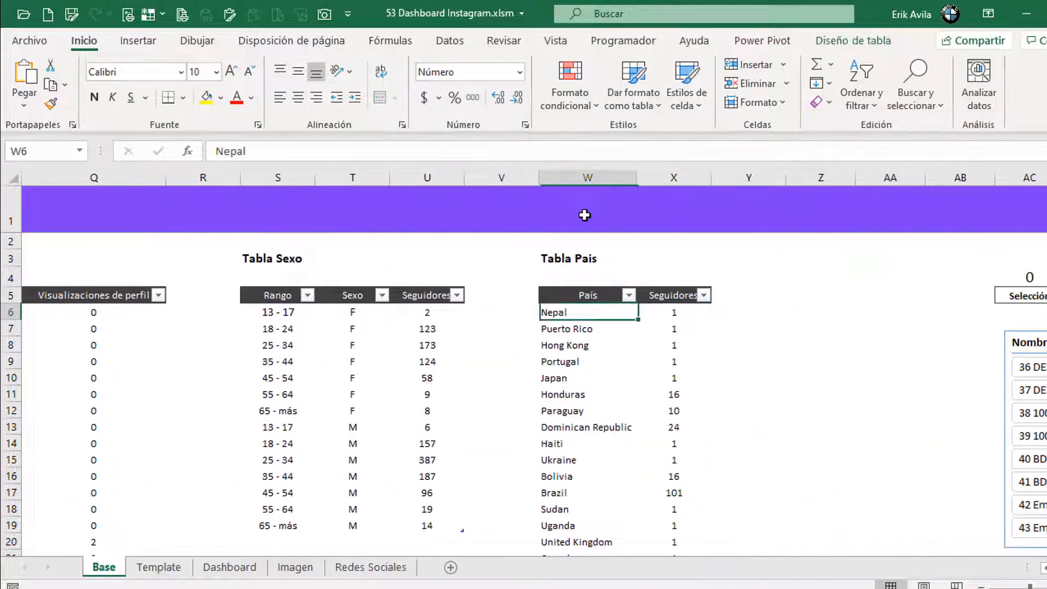
pyautogui.press('Left')
pyautogui.hotkey('alt', 'Tab')
pyautogui.hotkey('ctrl', 'pageup')
pyautogui.hotkey('ctrl', 'pageup')
pyautogui.hotkey('ctrl', 'pageup')
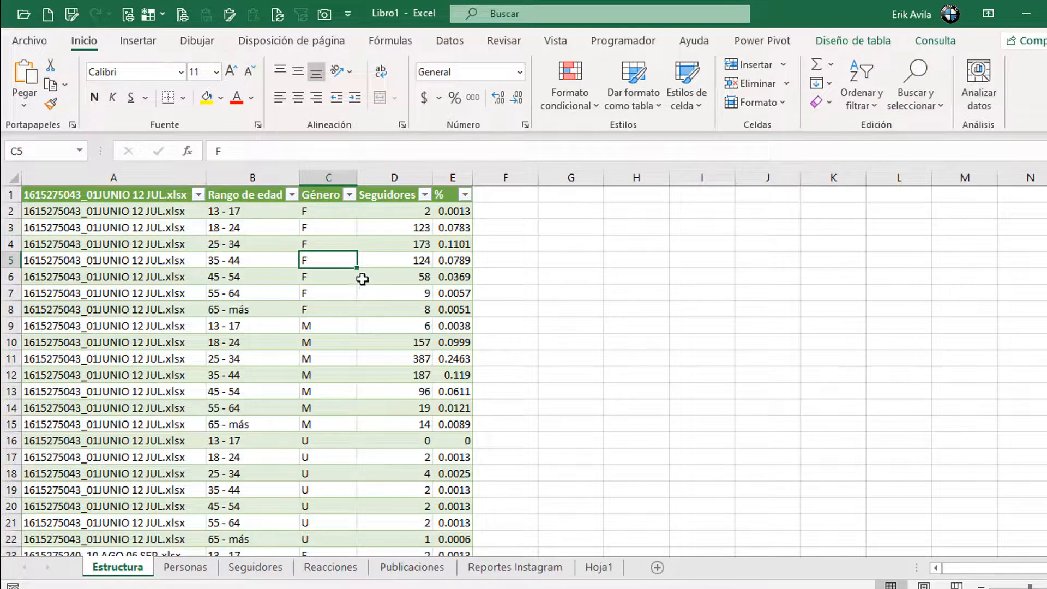
# Step: Compare Estructura's gender and follower values with the Base Tabla Sexo
pyautogui.moveTo(395, 211); pyautogui.dragTo(455, 425)
pyautogui.moveTo(319, 211); pyautogui.dragTo(416, 389)
pyautogui.hotkey('alt', 'Tab')
pyautogui.moveTo(353, 319); pyautogui.dragTo(431, 526)
pyautogui.click(586, 345)
pyautogui.click(584, 277)
pyautogui.hotkey('alt', 'Tab')
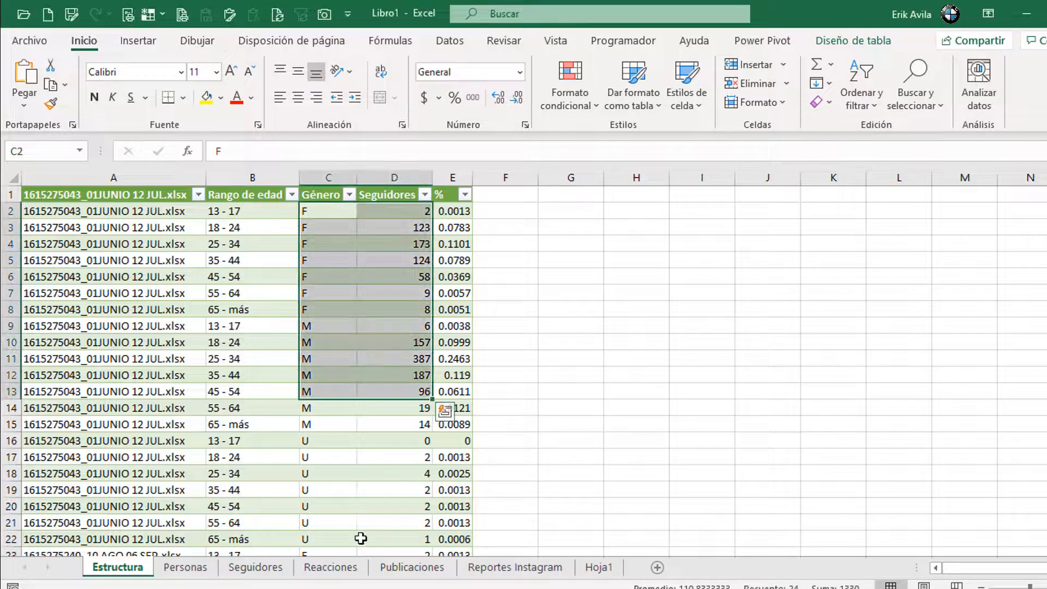
# Step: Compare the Personas country follower counts with Tabla Pais, checking Hong Kong and Nepal
pyautogui.click(214, 570)
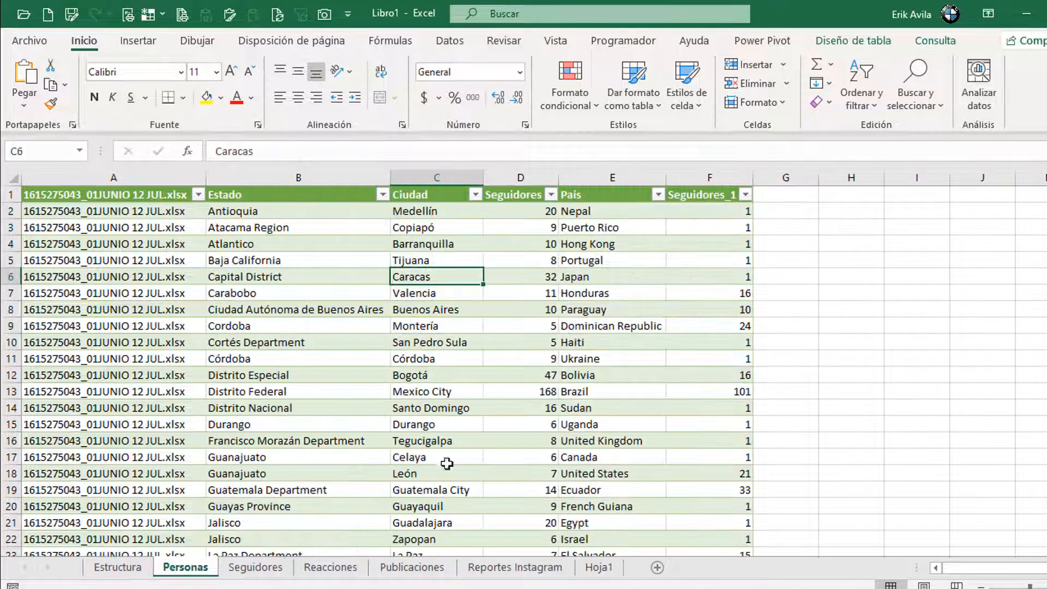
pyautogui.click(688, 310)
pyautogui.click(617, 227)
pyautogui.moveTo(442, 176); pyautogui.dragTo(339, 182)
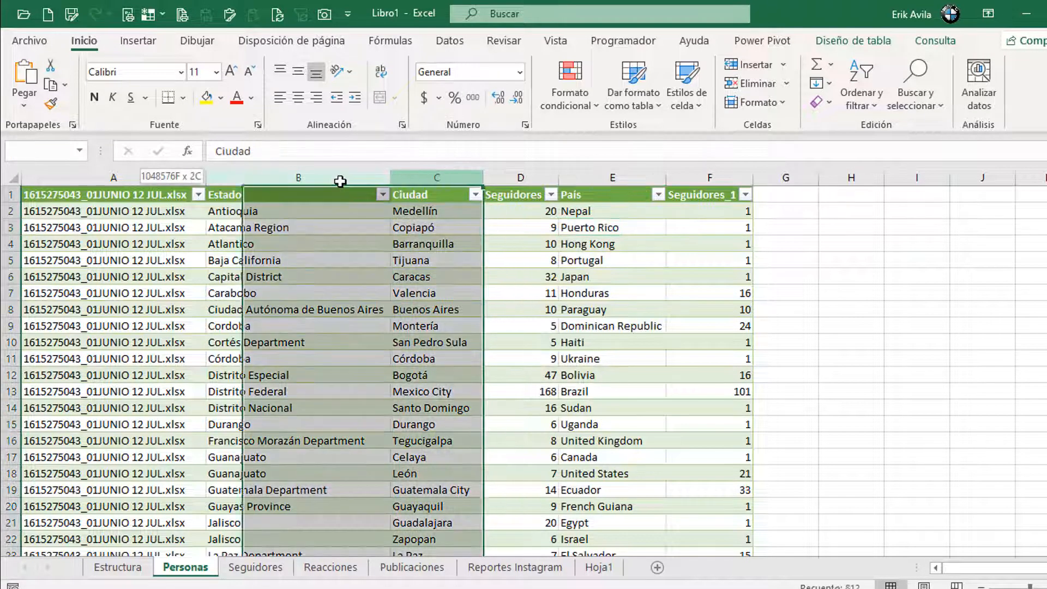
pyautogui.click(613, 259)
pyautogui.moveTo(621, 168); pyautogui.dragTo(706, 176)
pyautogui.moveTo(646, 213); pyautogui.dragTo(716, 489)
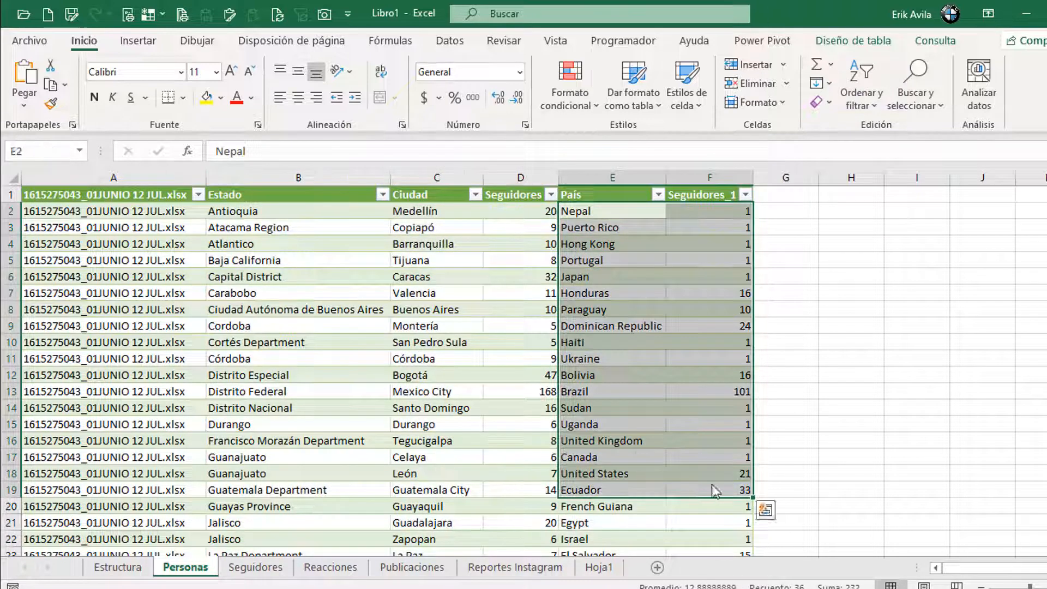
pyautogui.hotkey('alt', 'Tab')
pyautogui.click(579, 348)
pyautogui.click(584, 309)
pyautogui.scroll(-2, 597, 406)
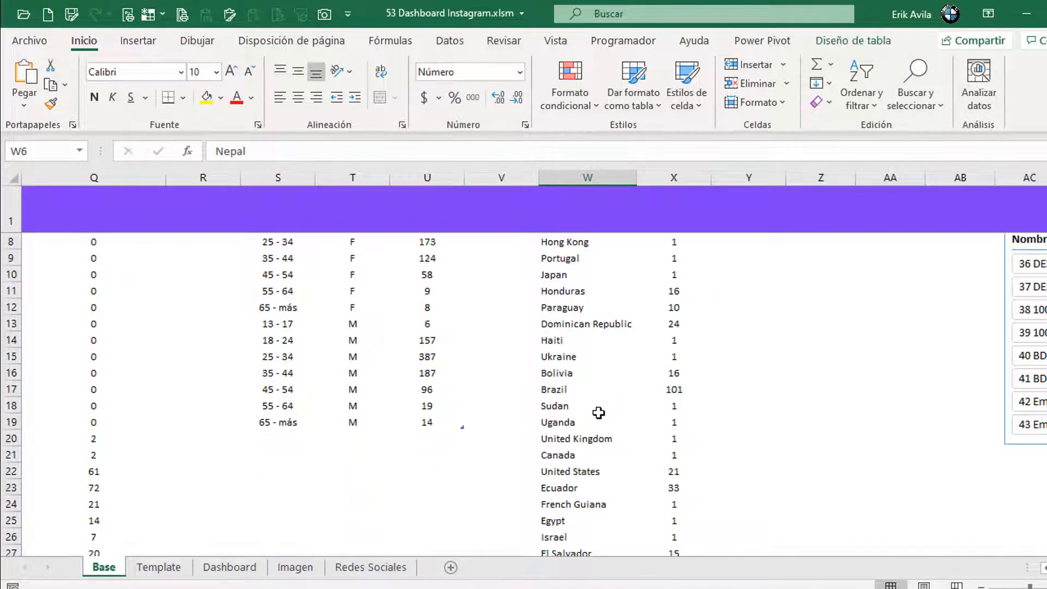
pyautogui.scroll(2, 626, 346)
pyautogui.click(666, 309)
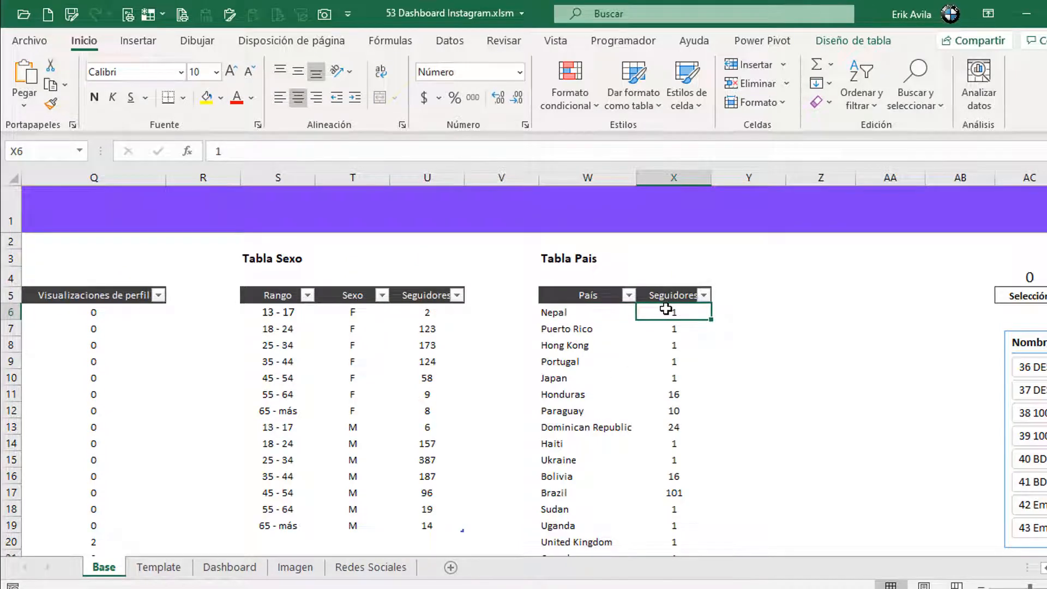
# Step: Move back across the Base headers to the follower table's Fecha, then show the Dashboard sheet
pyautogui.press('Up')
pyautogui.press('Left')
pyautogui.press('Left')
pyautogui.press('Left')
pyautogui.press('Left')
pyautogui.press('Left')
pyautogui.press('Left')
pyautogui.press('Left')
pyautogui.press('Left')
pyautogui.press('Left')
pyautogui.press('Left')
pyautogui.press('Left')
pyautogui.press('Left')
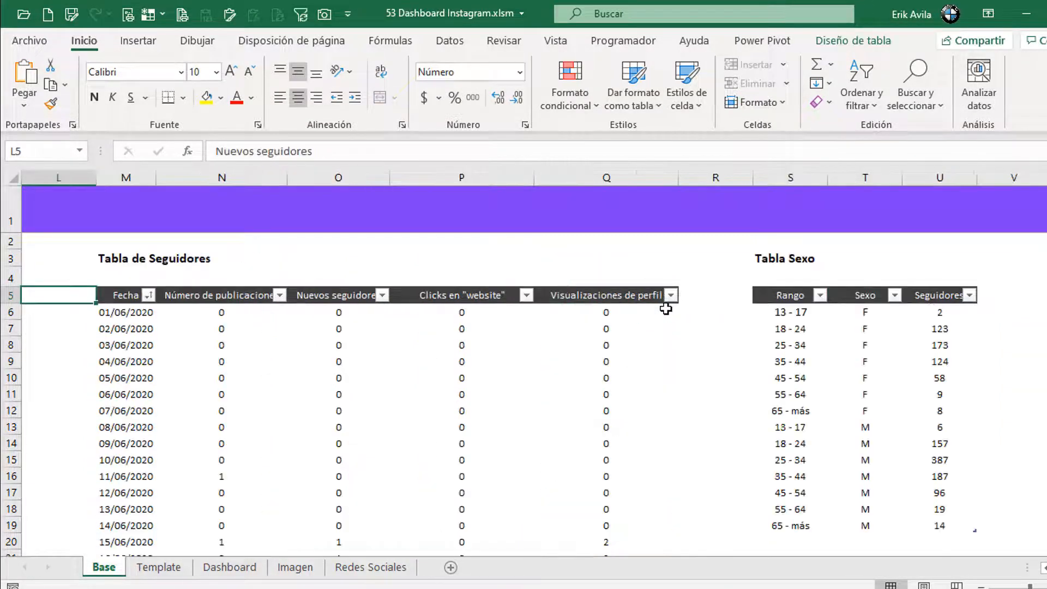
pyautogui.press('Left')
pyautogui.press('Left')
pyautogui.press('Left')
pyautogui.press('Left')
pyautogui.press('Left')
pyautogui.press('Left')
pyautogui.press('Left')
pyautogui.press('Left')
pyautogui.press('Left')
pyautogui.press('Left')
pyautogui.press('Left')
pyautogui.press('Right')
pyautogui.press('Right')
pyautogui.click(229, 567)
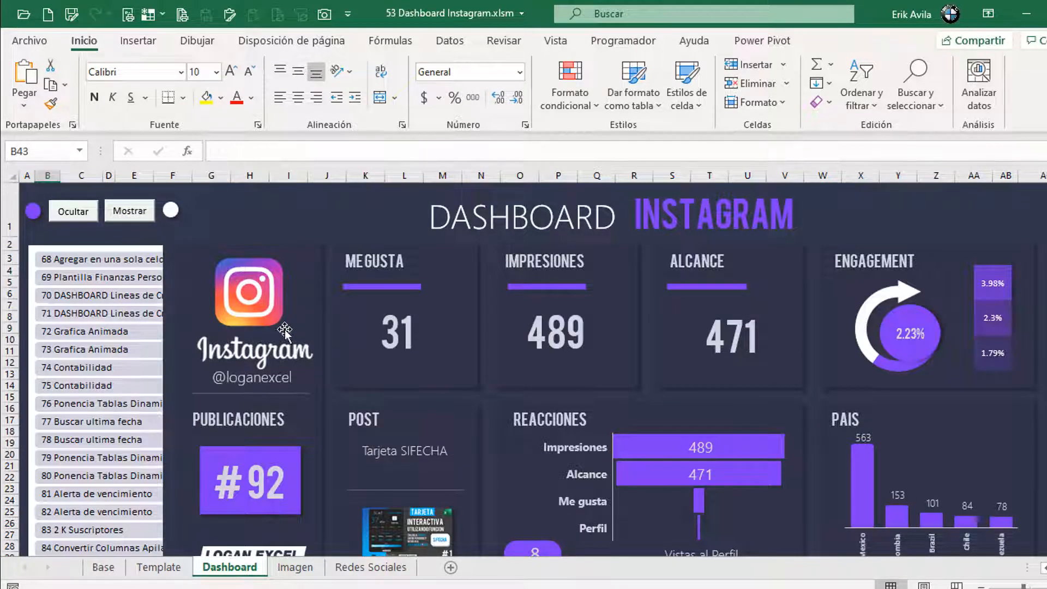
# Step: Hide the workbook interface so the dashboard fills the window, then return to Libro1's Personas sheet
pyautogui.click(83, 215)
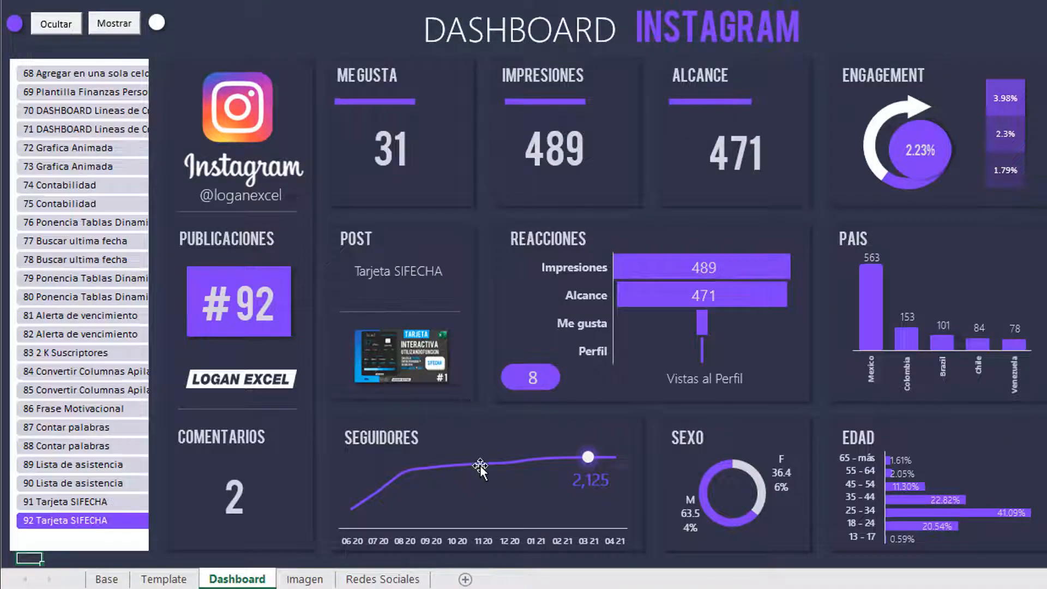
pyautogui.moveTo(520, 586)
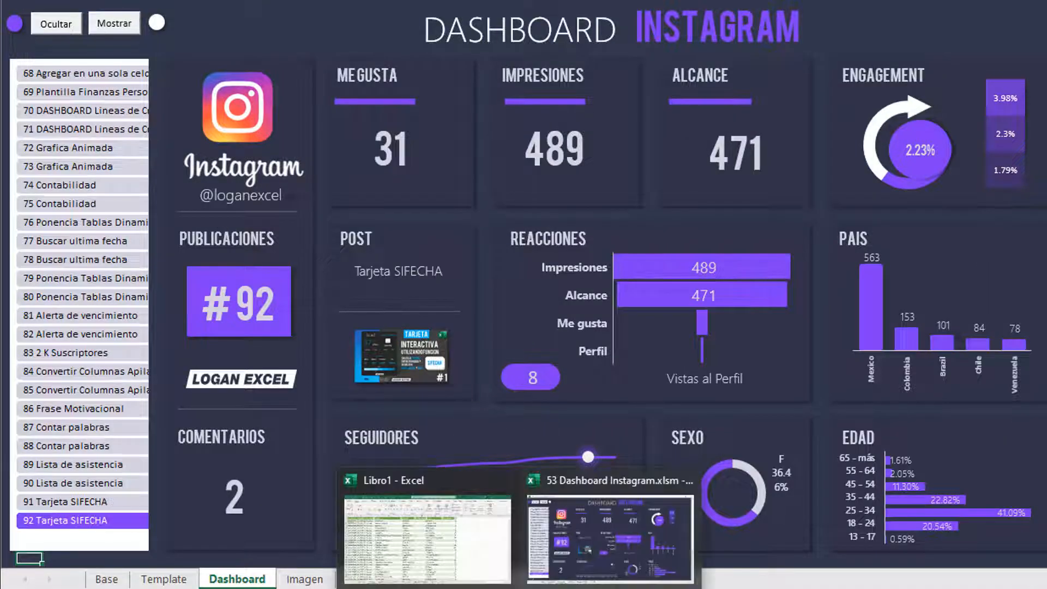
pyautogui.click(431, 545)
pyautogui.click(420, 221)
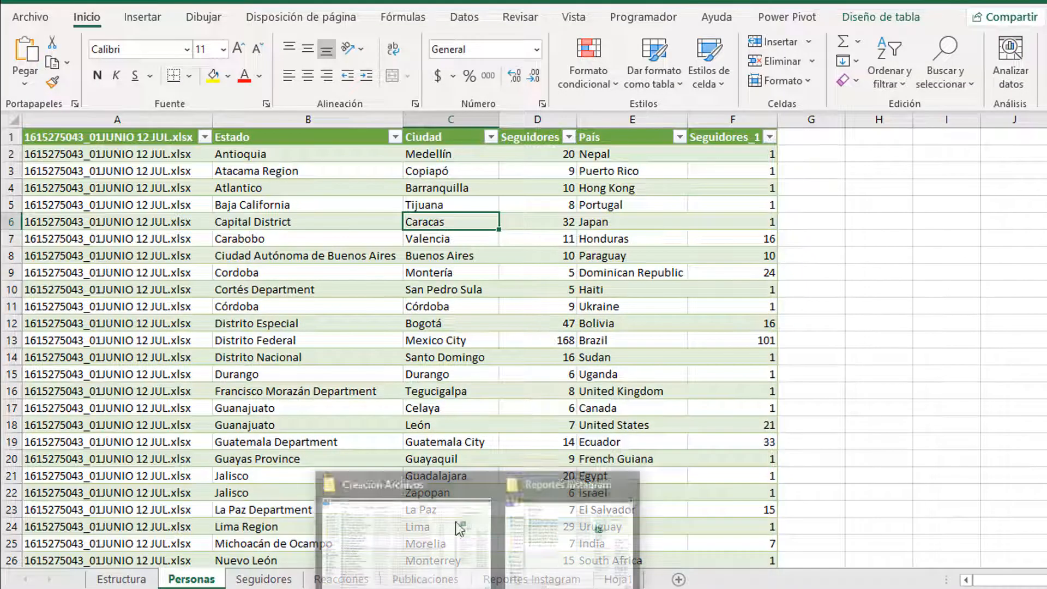
# Step: Cycle Libro1's sheets from Estructura to Reportes Instagram and back to the top of Personas
pyautogui.click(257, 155)
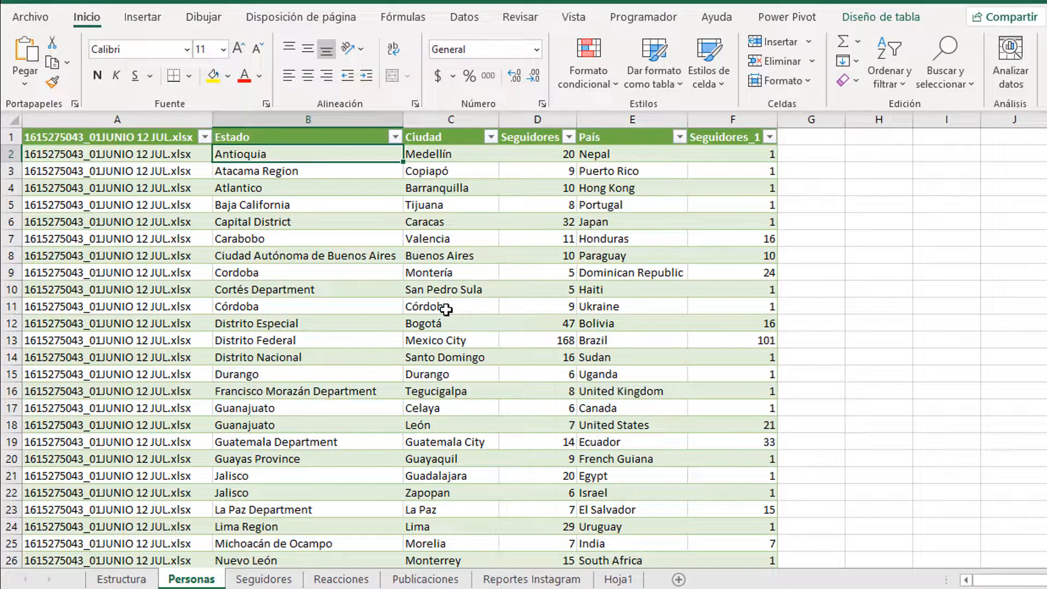
pyautogui.hotkey('ctrl', 'pageup')
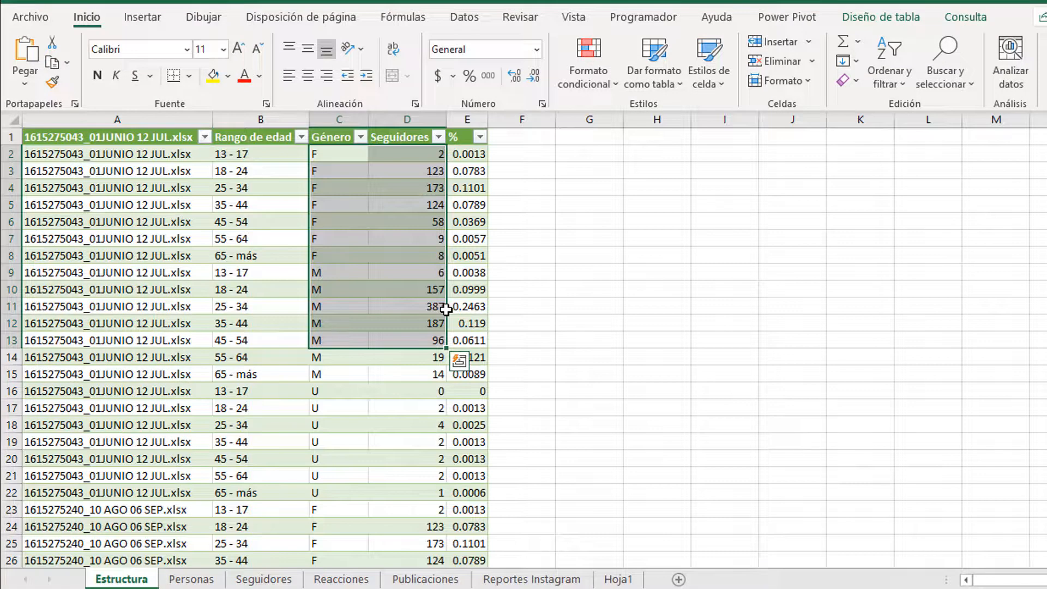
pyautogui.hotkey('ctrl', 'pagedown')
pyautogui.hotkey('ctrl', 'pagedown')
pyautogui.hotkey('ctrl', 'pagedown')
pyautogui.hotkey('ctrl', 'pagedown')
pyautogui.hotkey('ctrl', 'pagedown')
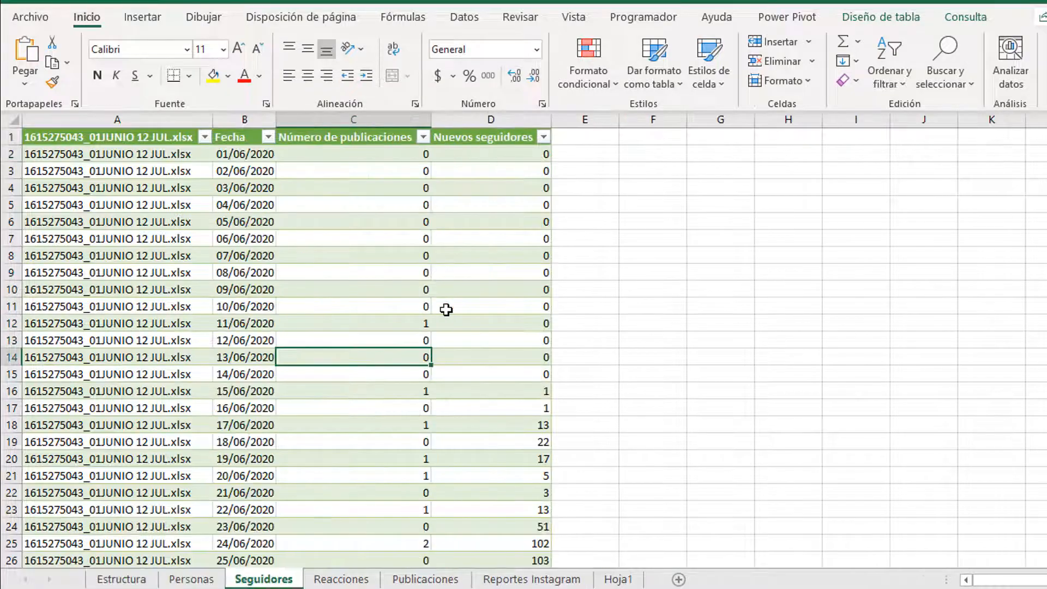
pyautogui.hotkey('ctrl', 'pagedown')
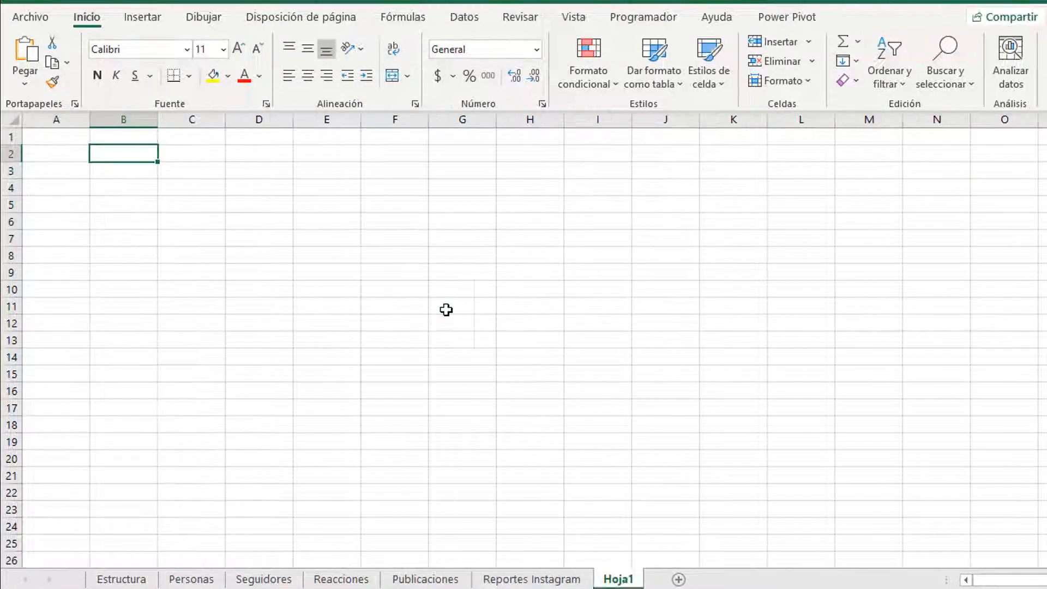
pyautogui.hotkey('ctrl', 'pageup')
pyautogui.hotkey('ctrl', 'pageup')
pyautogui.hotkey('ctrl', 'pageup')
pyautogui.hotkey('ctrl', 'pageup')
pyautogui.hotkey('ctrl', 'pageup')
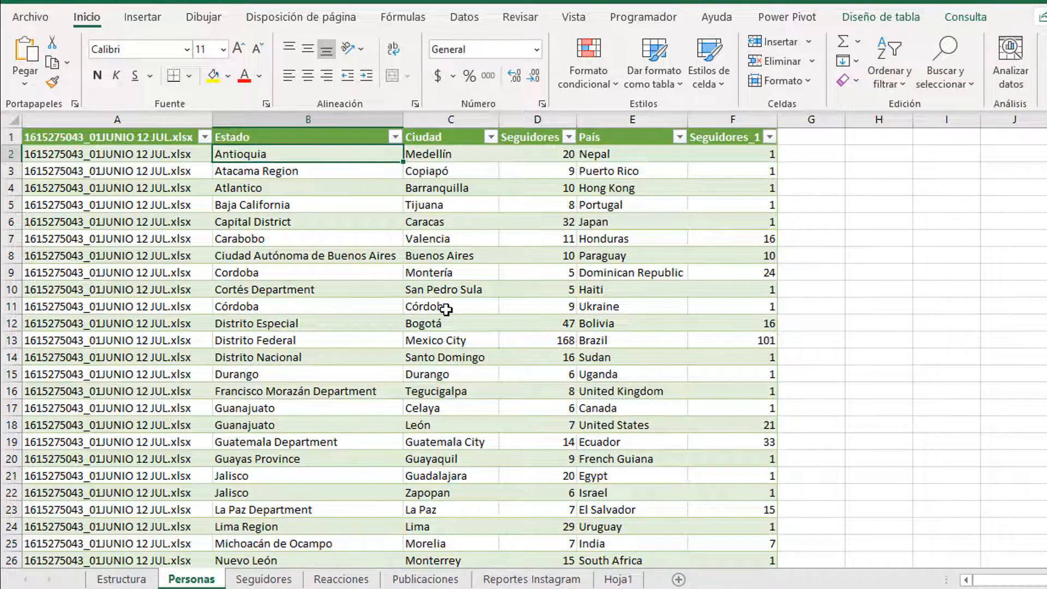
pyautogui.hotkey('ctrl', 'pageup')
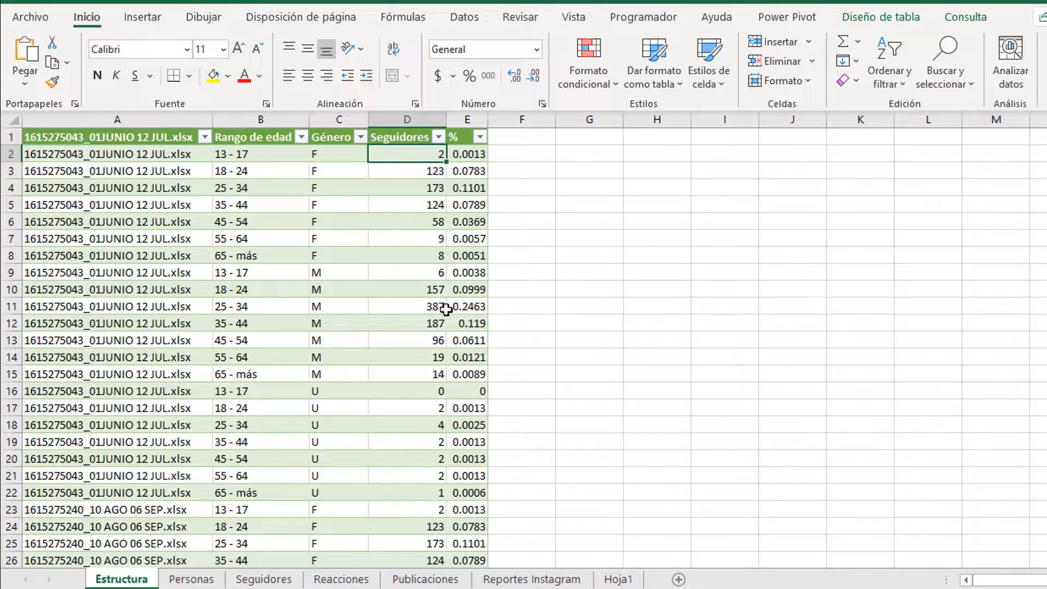
pyautogui.hotkey('ctrl', 'pagedown')
pyautogui.hotkey('ctrl', 'pagedown')
pyautogui.hotkey('ctrl', 'pagedown')
pyautogui.hotkey('ctrl', 'pagedown')
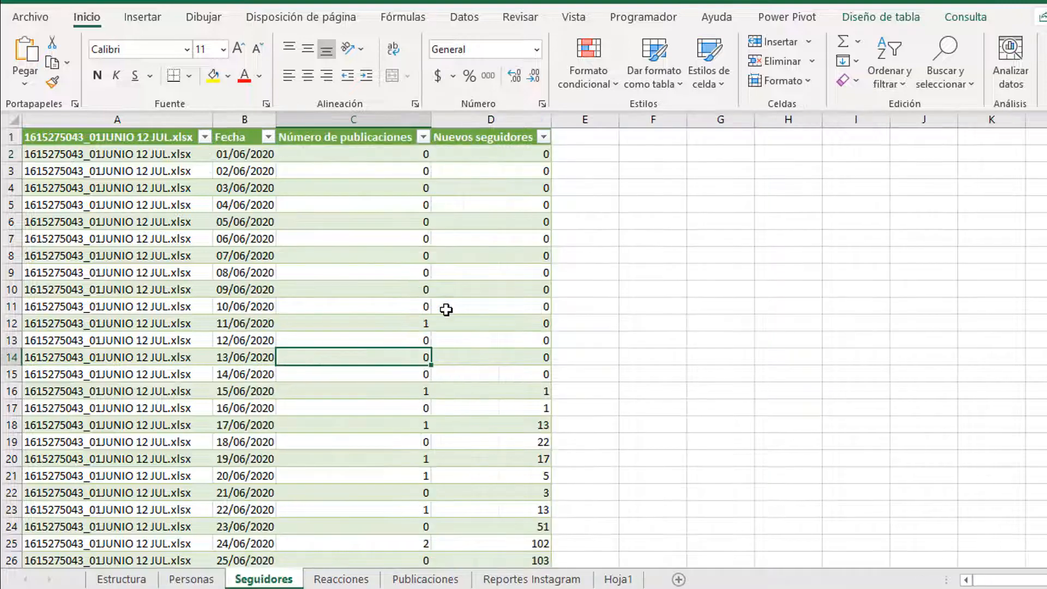
pyautogui.hotkey('ctrl', 'Home')
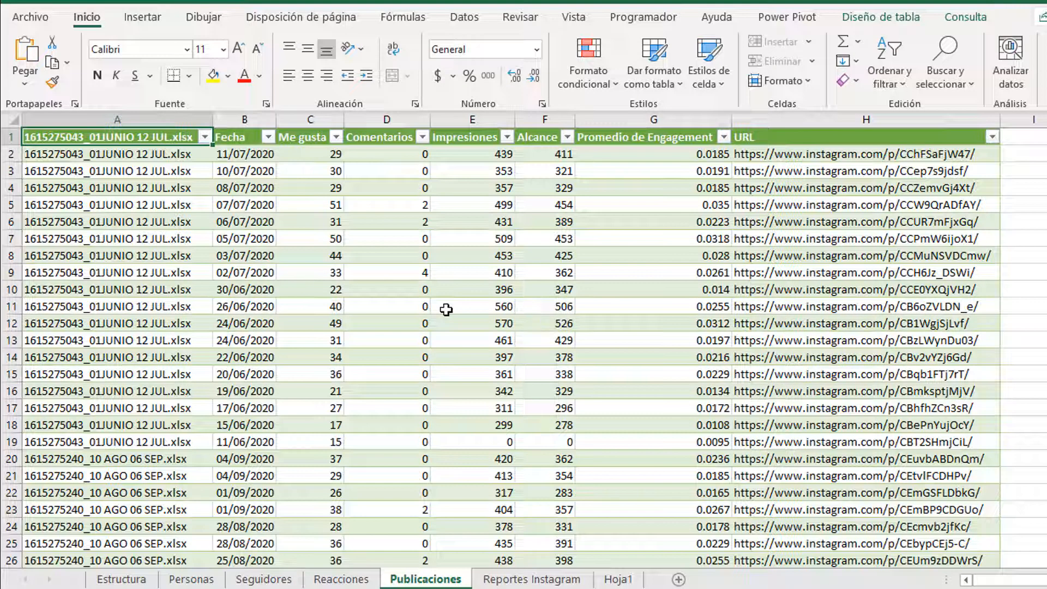
# Step: Review the Publicaciones header row and Estructura's headers up to Rango de edad
pyautogui.press('Right')
pyautogui.press('Right')
pyautogui.press('Right')
pyautogui.press('Right')
pyautogui.press('Right')
pyautogui.press('Right')
pyautogui.press('Right')
pyautogui.press('Right')
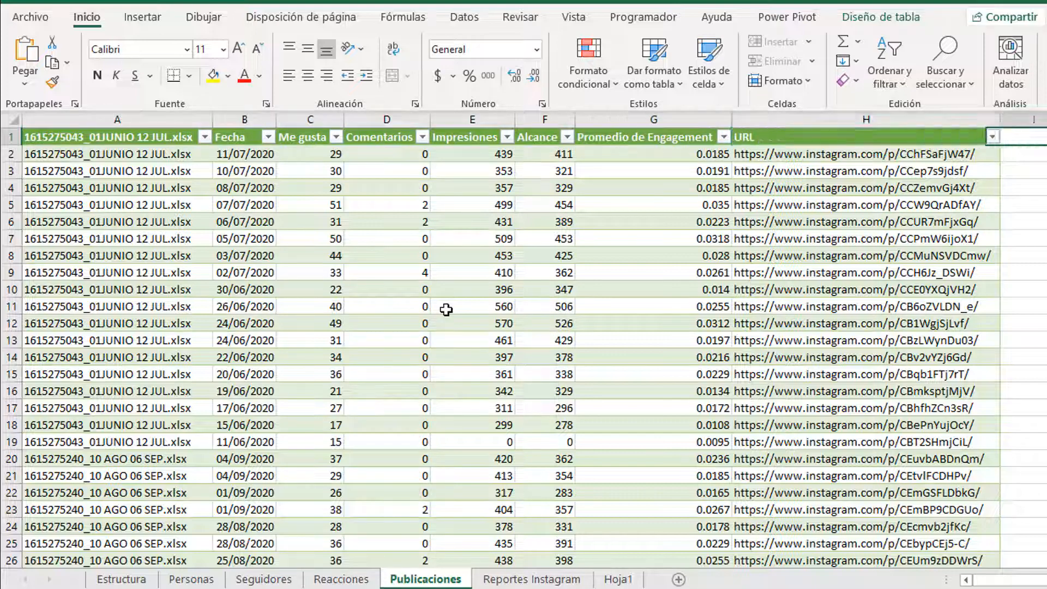
pyautogui.hotkey('ctrl', 'pageup')
pyautogui.hotkey('ctrl', 'pageup')
pyautogui.hotkey('ctrl', 'pageup')
pyautogui.hotkey('ctrl', 'pageup')
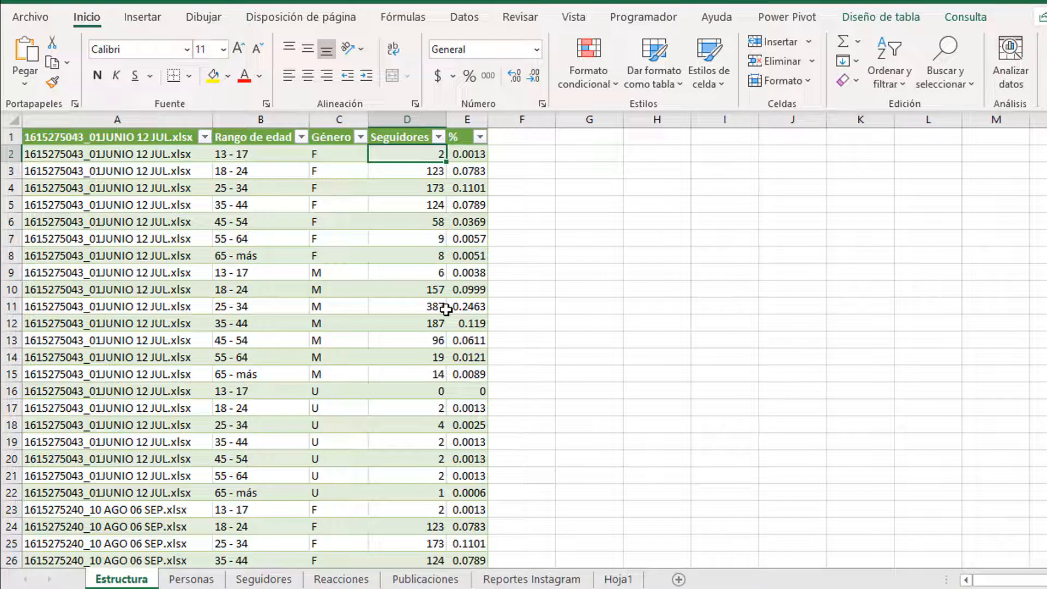
pyautogui.press('Left')
pyautogui.press('Left')
pyautogui.press('Left')
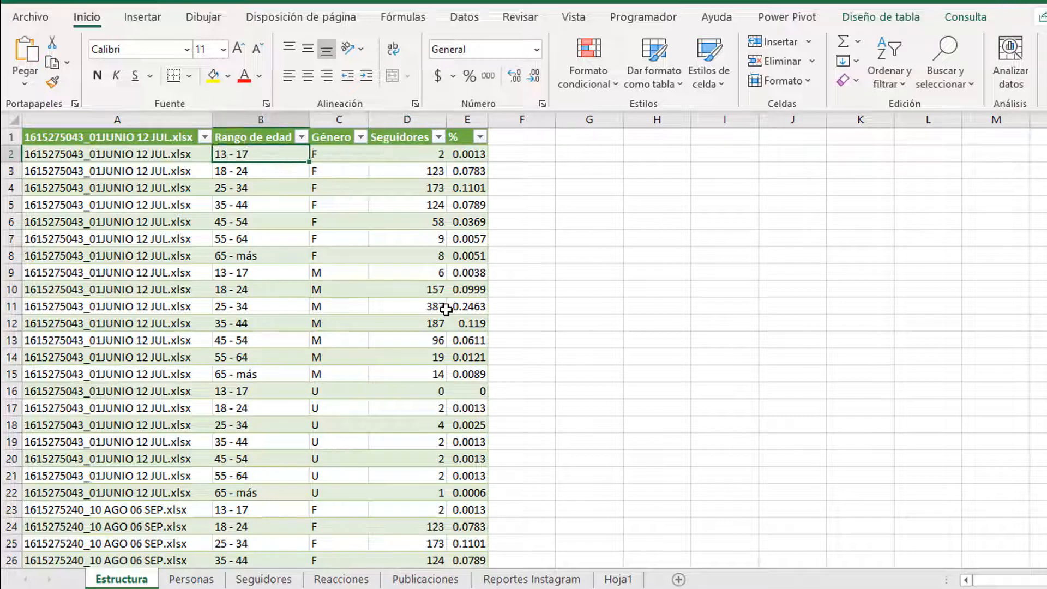
pyautogui.press('Down')
pyautogui.press('Up')
pyautogui.press('Up')
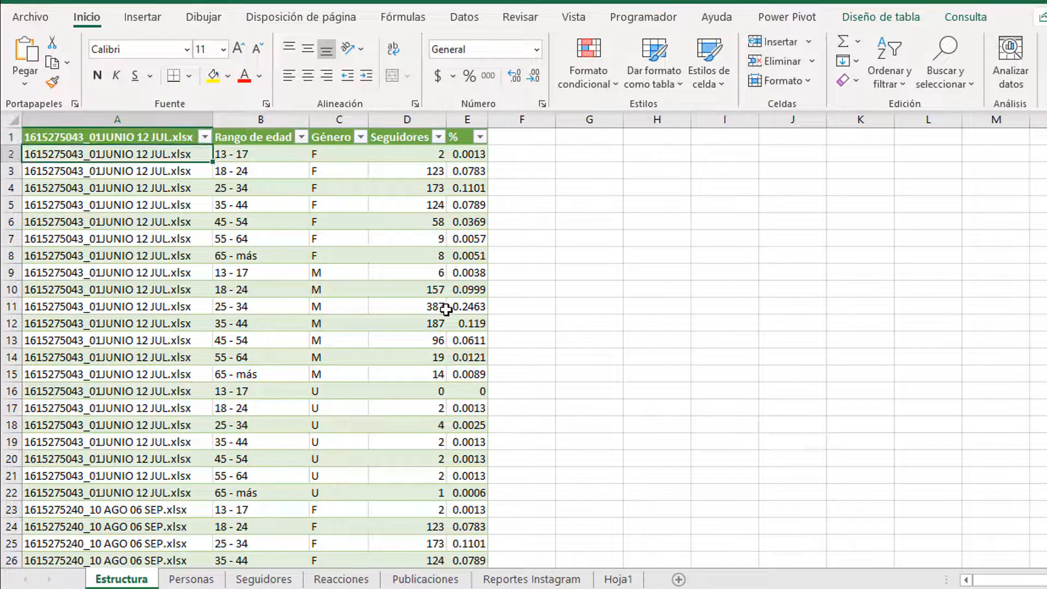
pyautogui.press('Right')
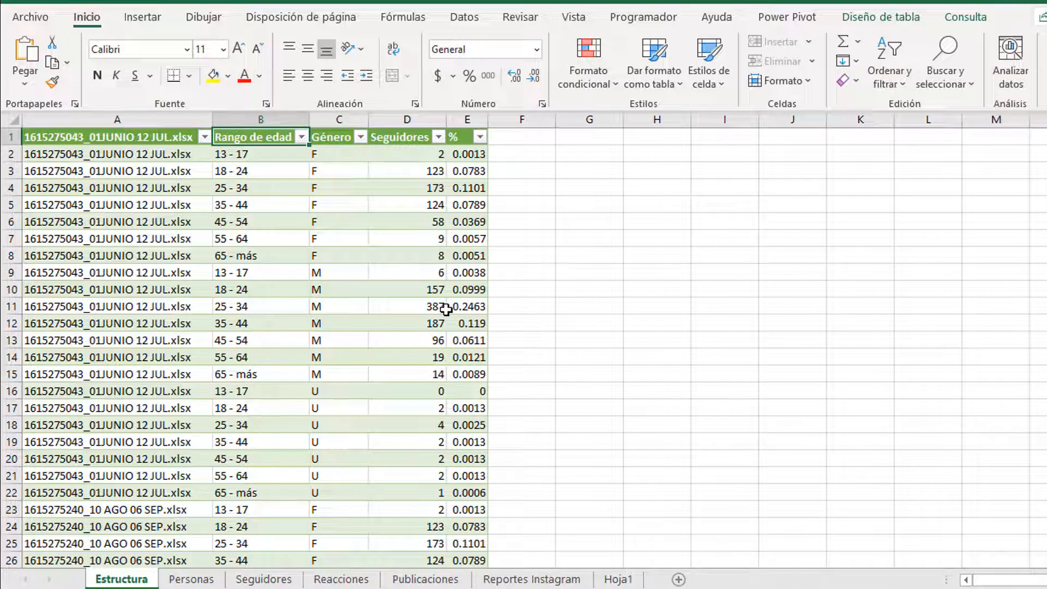
# Step: Step through Personas, Seguidores and Reacciones, ending on Reportes Instagram's first file name
pyautogui.hotkey('ctrl', 'pagedown')
pyautogui.hotkey('ctrl', 'pagedown')
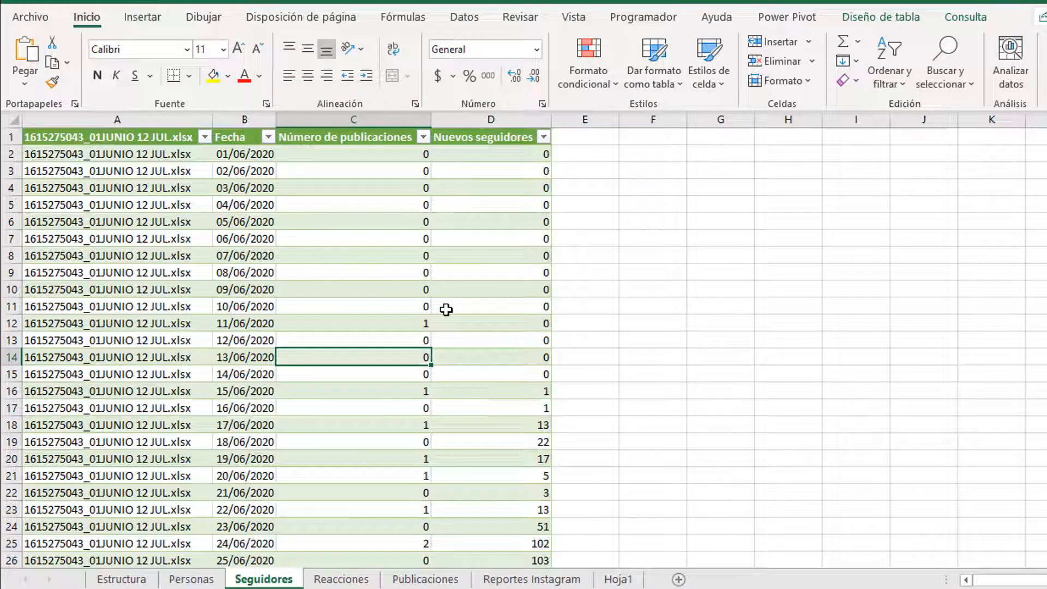
pyautogui.hotkey('ctrl', 'pagedown')
pyautogui.hotkey('ctrl', 'pagedown')
pyautogui.hotkey('ctrl', 'pagedown')
pyautogui.hotkey('ctrl', 'pagedown')
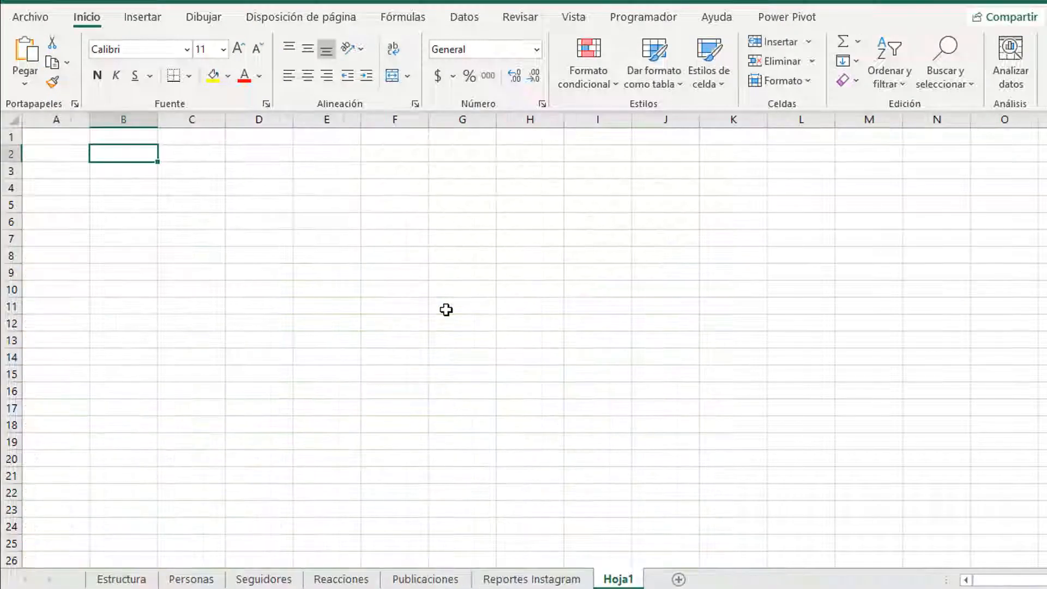
pyautogui.hotkey('ctrl', 'pageup')
pyautogui.hotkey('ctrl', 'pageup')
pyautogui.hotkey('ctrl', 'pageup')
pyautogui.hotkey('ctrl', 'pageup')
pyautogui.hotkey('ctrl', 'pageup')
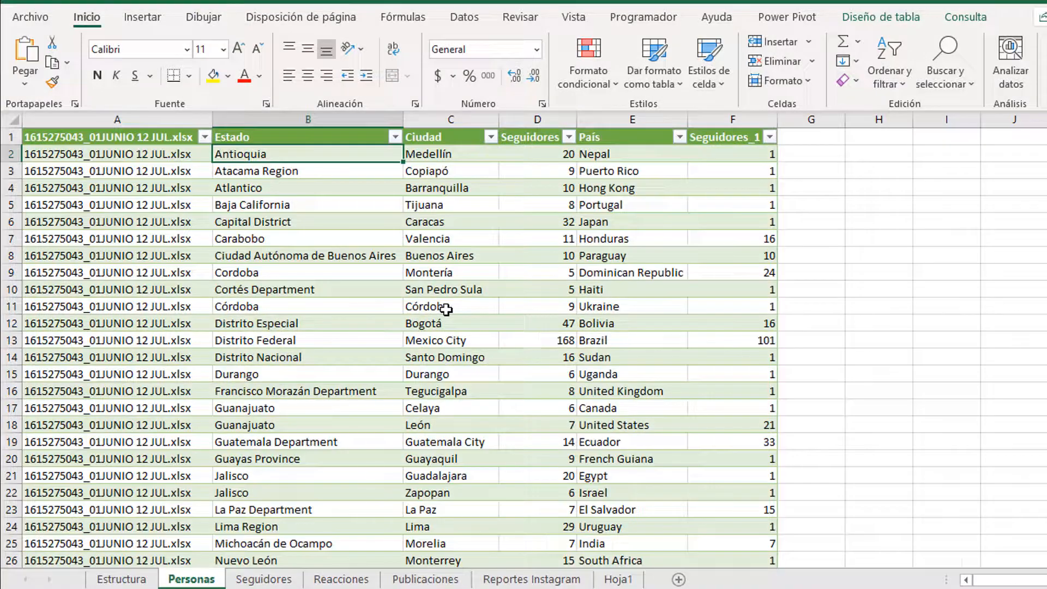
pyautogui.hotkey('ctrl', 'pageup')
pyautogui.hotkey('ctrl', 'pagedown')
pyautogui.hotkey('ctrl', 'pagedown')
pyautogui.hotkey('ctrl', 'pagedown')
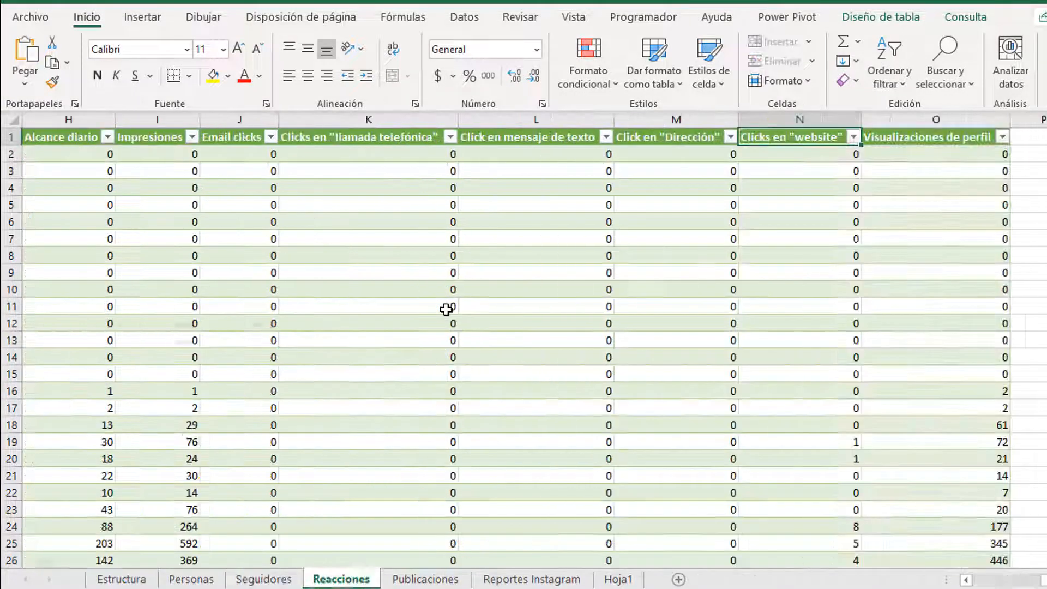
pyautogui.hotkey('ctrl', 'pagedown')
pyautogui.hotkey('ctrl', 'pagedown')
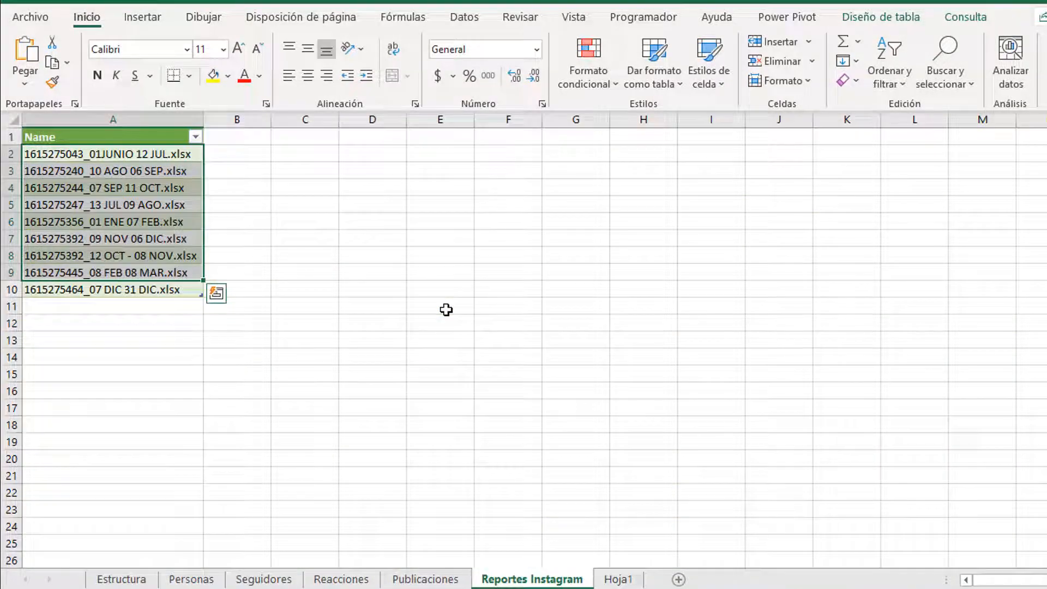
pyautogui.hotkey('shift', 'Up')
pyautogui.hotkey('shift', 'Up')
pyautogui.hotkey('shift', 'Up')
pyautogui.hotkey('shift', 'Up')
pyautogui.hotkey('shift', 'Up')
pyautogui.hotkey('shift', 'Up')
pyautogui.hotkey('shift', 'Up')
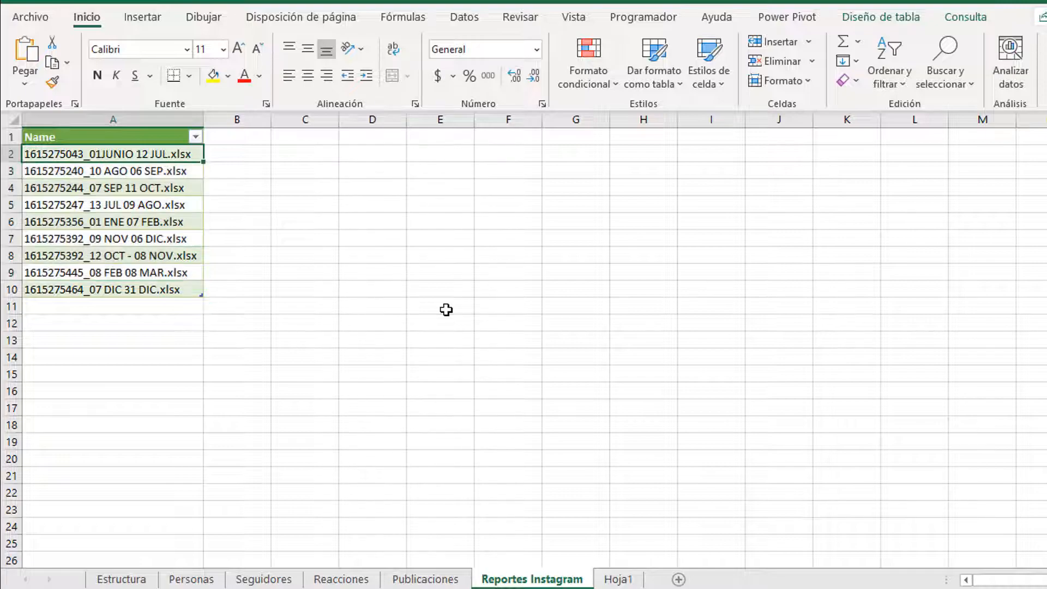